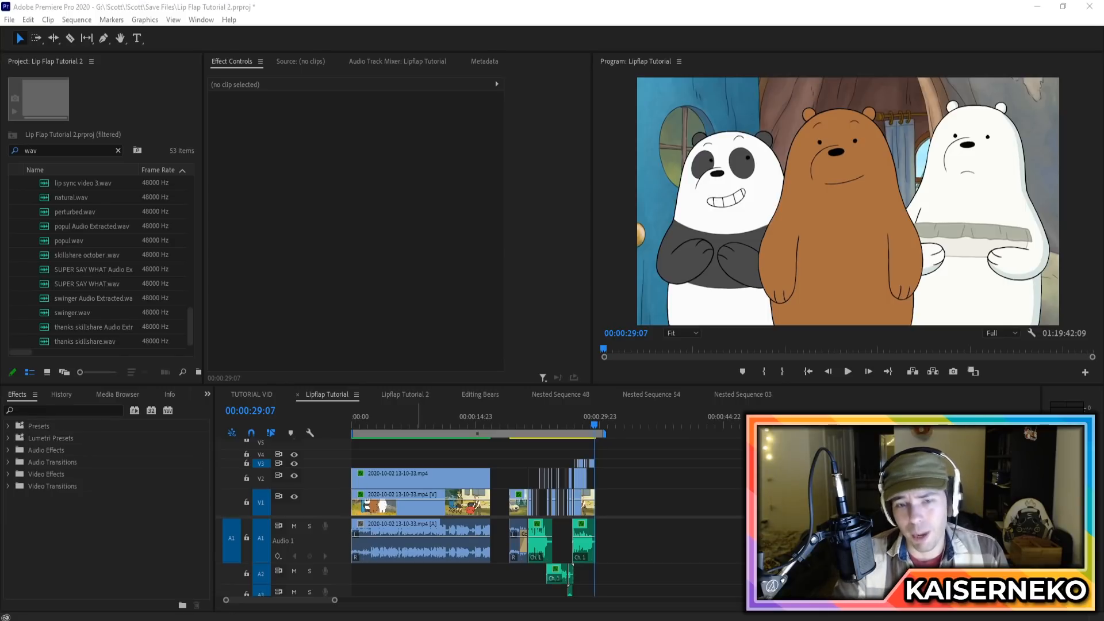
# Step: Play the Lipflap Tutorial sequence from the start to review its original and lip-synced sections
pyautogui.moveTo(369, 422); pyautogui.dragTo(350, 423)
pyautogui.press('space')
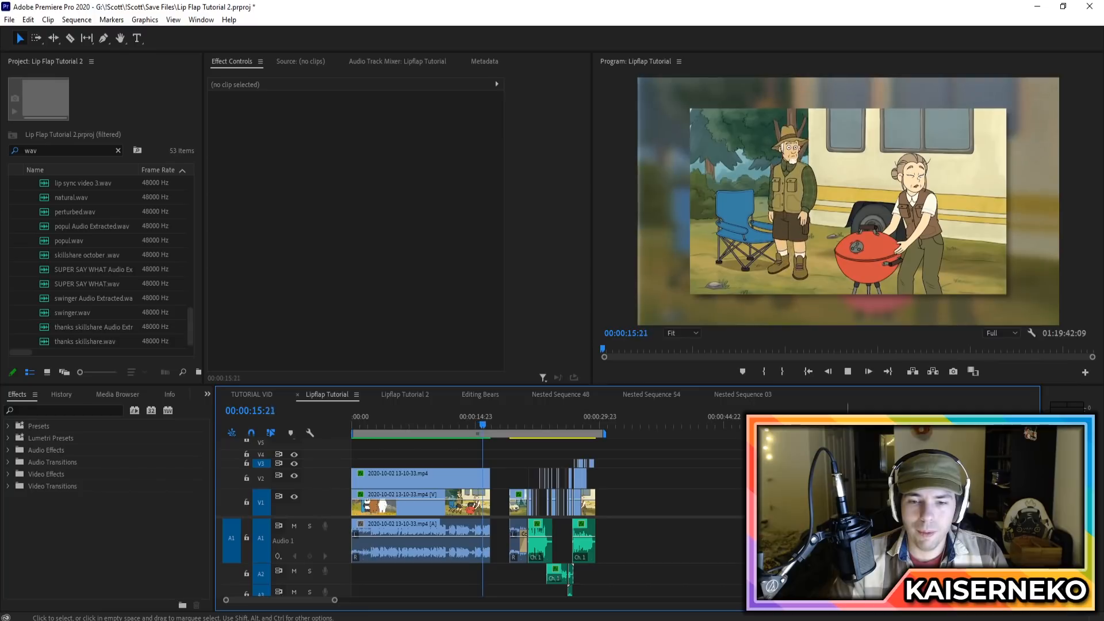
pyautogui.press('space')
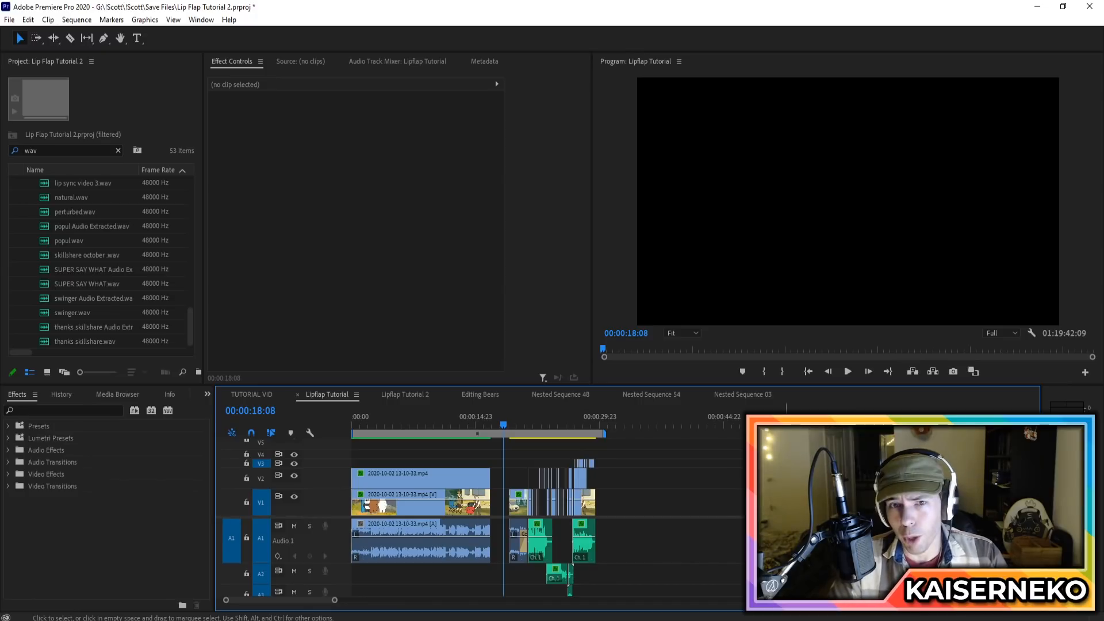
pyautogui.press('space')
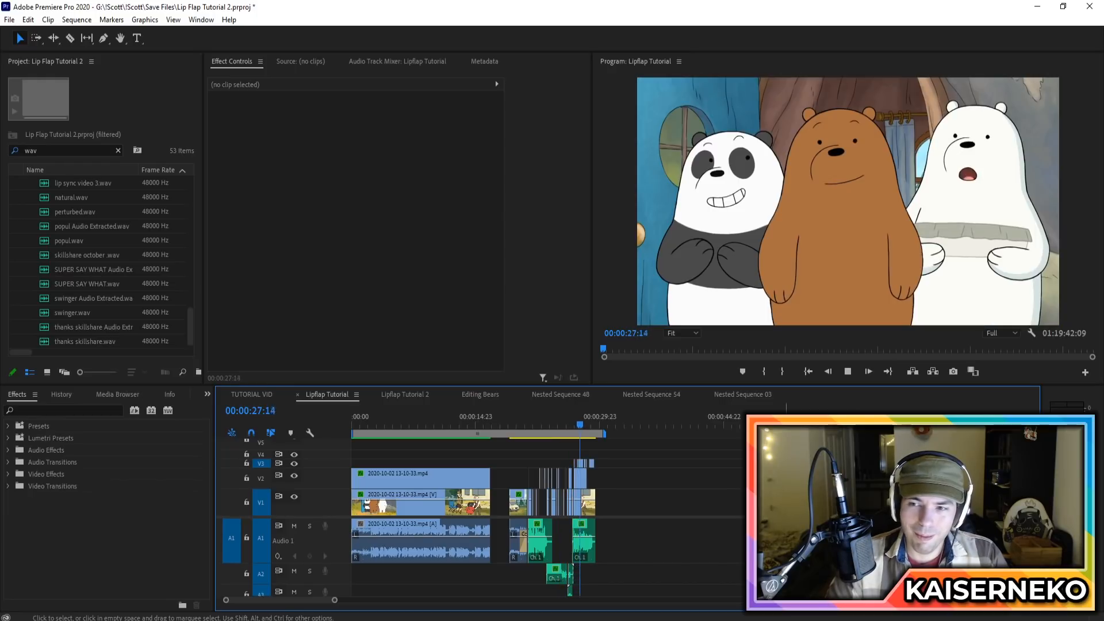
pyautogui.press('space')
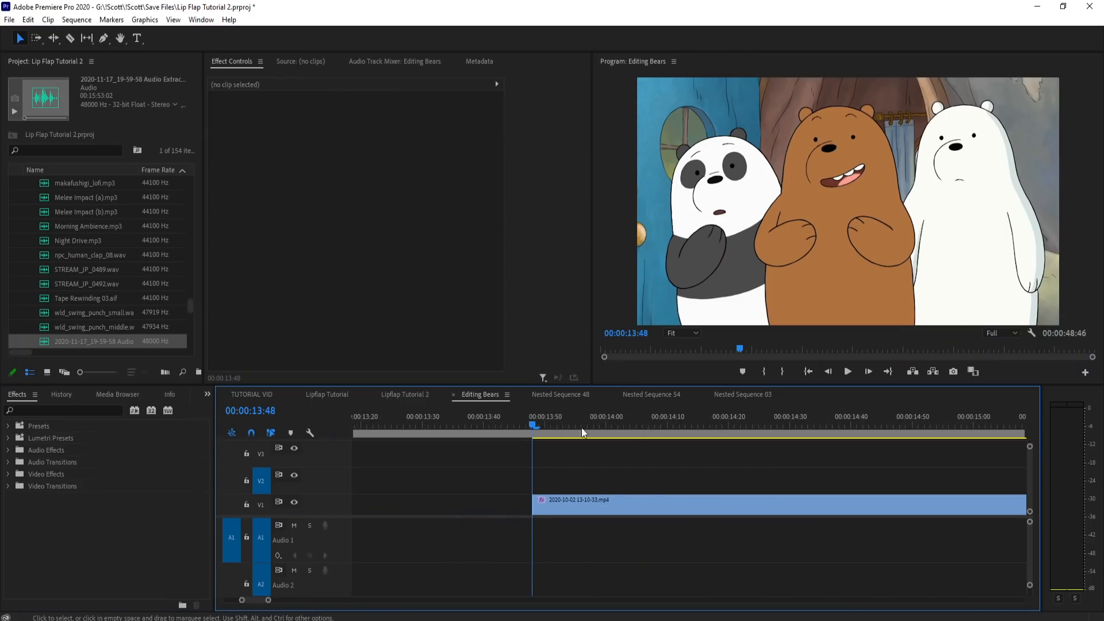
# Step: Scrub the Editing Bears clip from about 13:48 to 15:01 to examine the brown bear's mouth shapes
pyautogui.click(909, 427)
pyautogui.moveTo(915, 427); pyautogui.dragTo(976, 427)
pyautogui.scroll(-4, 549, 453)
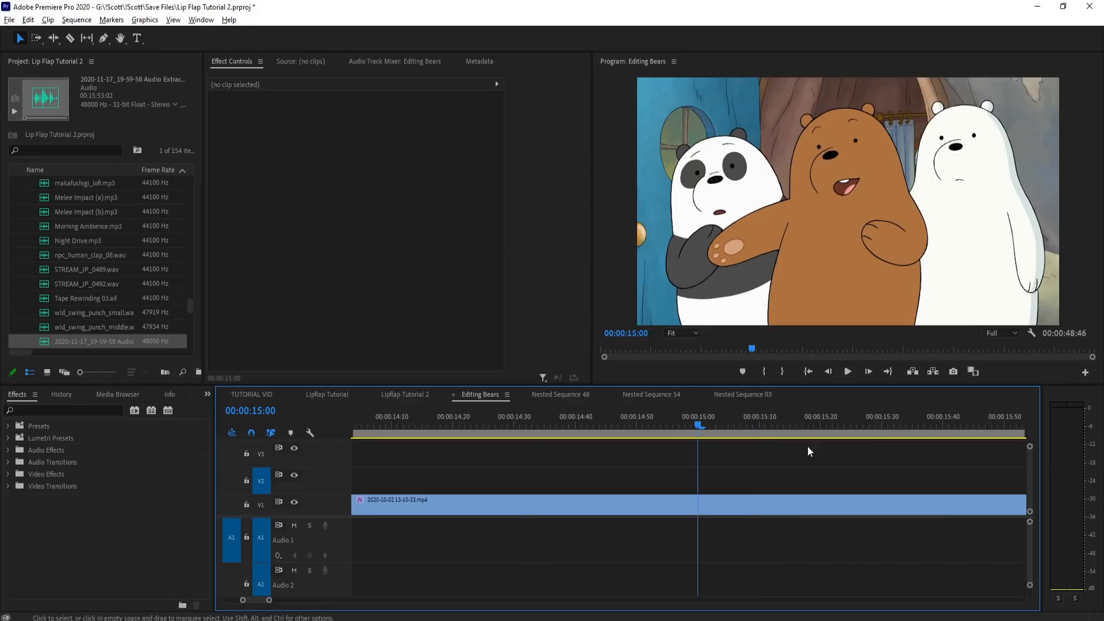
pyautogui.moveTo(706, 423); pyautogui.dragTo(510, 456)
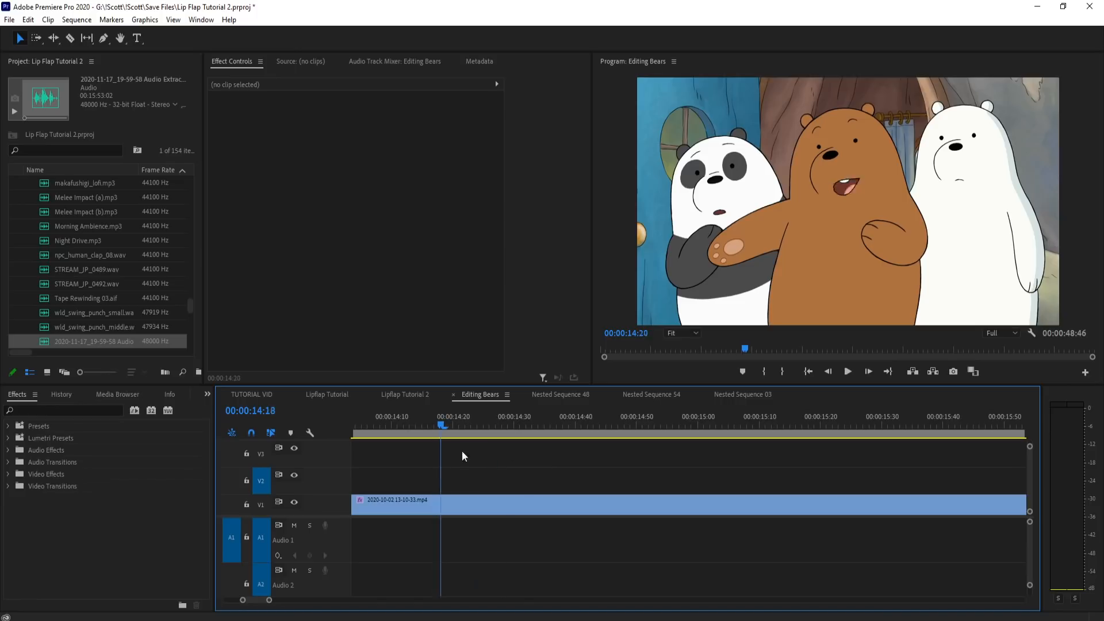
pyautogui.moveTo(485, 450); pyautogui.dragTo(547, 449)
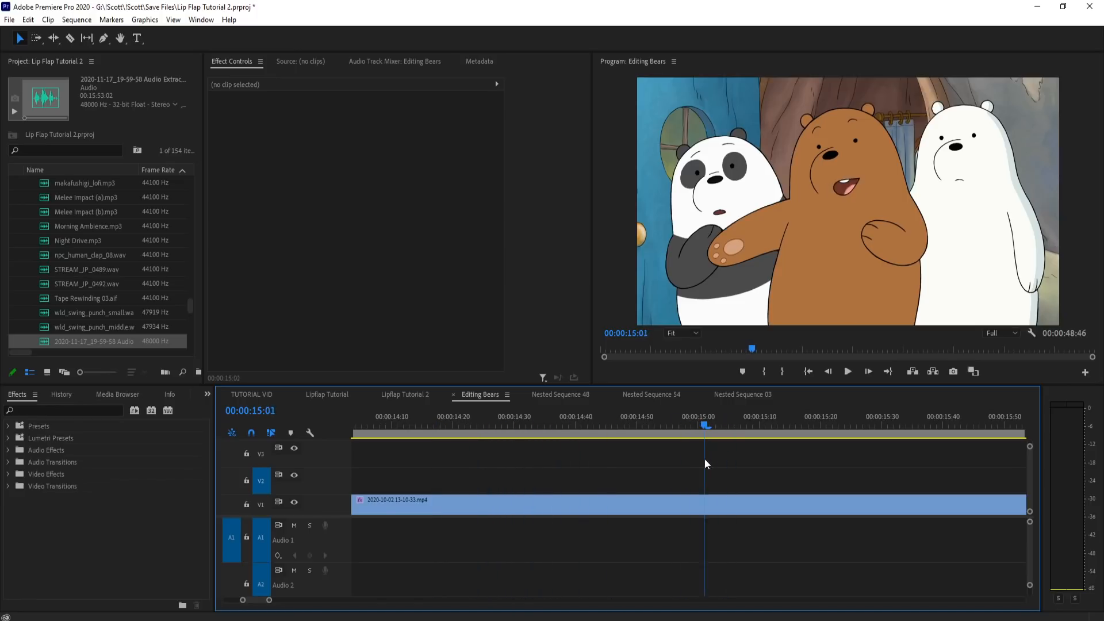
pyautogui.moveTo(631, 467); pyautogui.dragTo(551, 486)
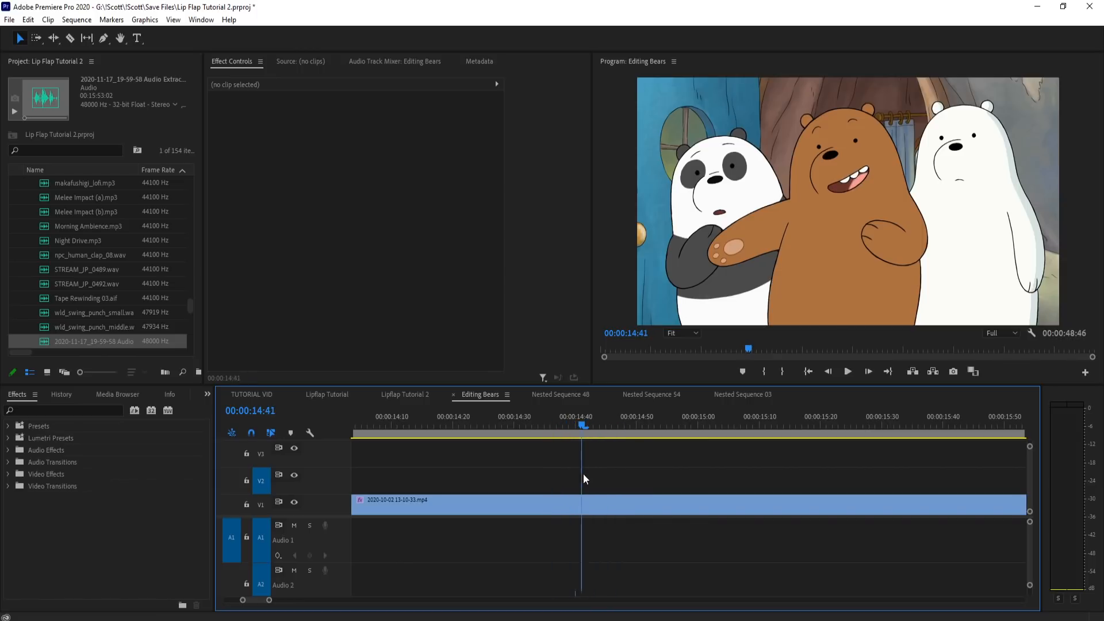
pyautogui.moveTo(532, 482); pyautogui.dragTo(435, 472)
pyautogui.press('-')
pyautogui.press('-')
pyautogui.moveTo(642, 423); pyautogui.dragTo(698, 435)
# Step: Split the V1 clip every five frames, at about 14:23, 14:28, 14:33 and 14:38, to isolate three short mouth pieces
pyautogui.press('=')
pyautogui.press('=')
pyautogui.press('c')
pyautogui.click(651, 509)
pyautogui.press('Right')
pyautogui.press('Right')
pyautogui.press('Right')
pyautogui.press('Right')
pyautogui.press('Right')
pyautogui.click(734, 513)
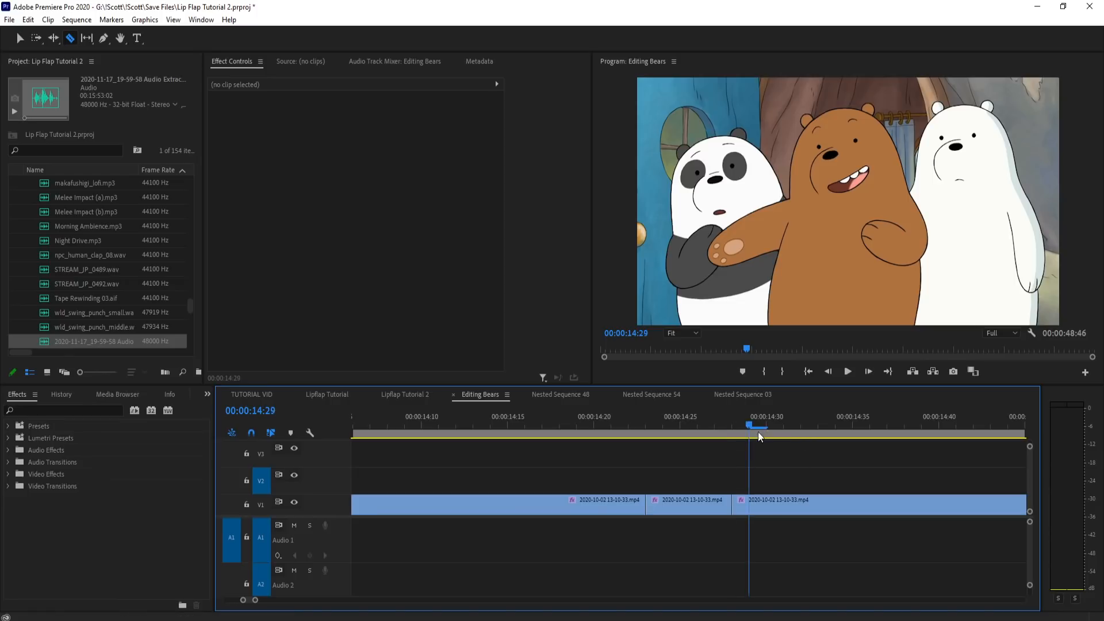
pyautogui.moveTo(815, 437); pyautogui.dragTo(899, 440)
pyautogui.click(820, 511)
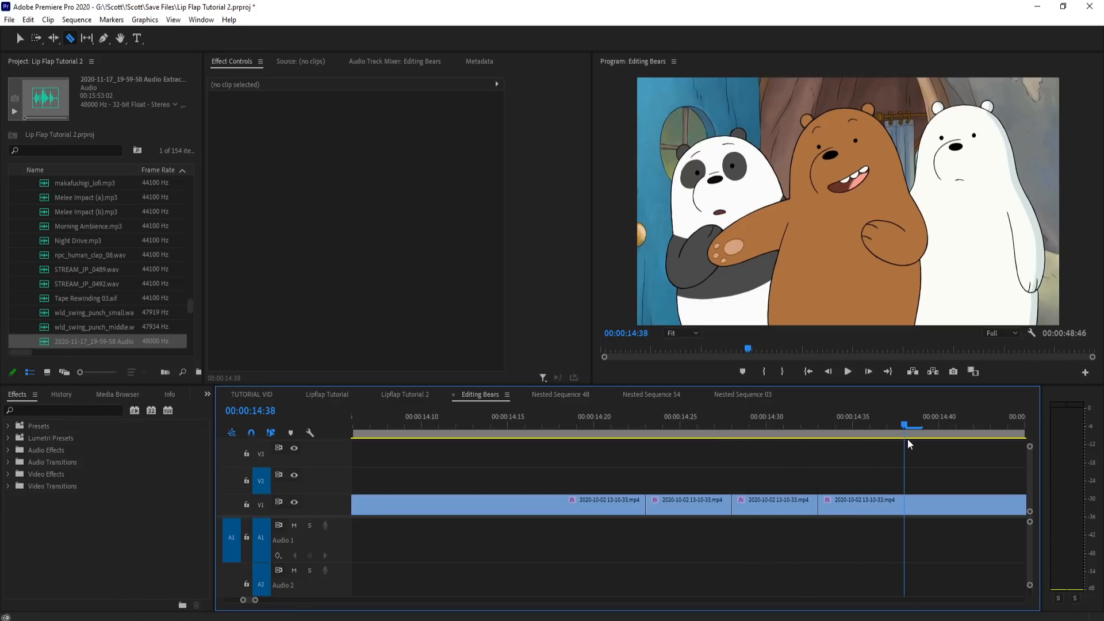
pyautogui.click(907, 511)
# Step: Move the footage before and after the three short mouth pieces away, leaving a gap on each side
pyautogui.press('v')
pyautogui.moveTo(611, 502); pyautogui.dragTo(556, 503)
pyautogui.scroll(-3, 611, 501)
pyautogui.moveTo(726, 511); pyautogui.dragTo(763, 510)
# Step: Split the remaining footage on V1 at 15:03 and 15:08 to isolate another five-frame mouth piece
pyautogui.moveTo(676, 429); pyautogui.dragTo(851, 424)
pyautogui.press('c')
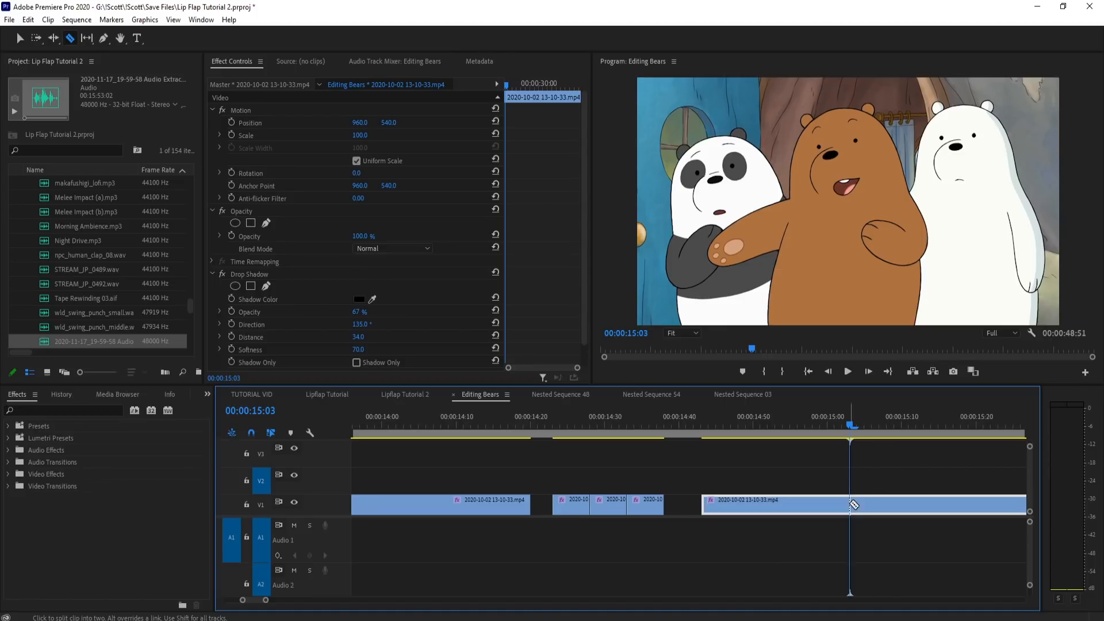
pyautogui.click(849, 504)
pyautogui.click(885, 430)
pyautogui.click(886, 504)
# Step: Delete the section before the newly isolated piece and place that piece against the end of the three short pieces
pyautogui.press('v')
pyautogui.press('Delete')
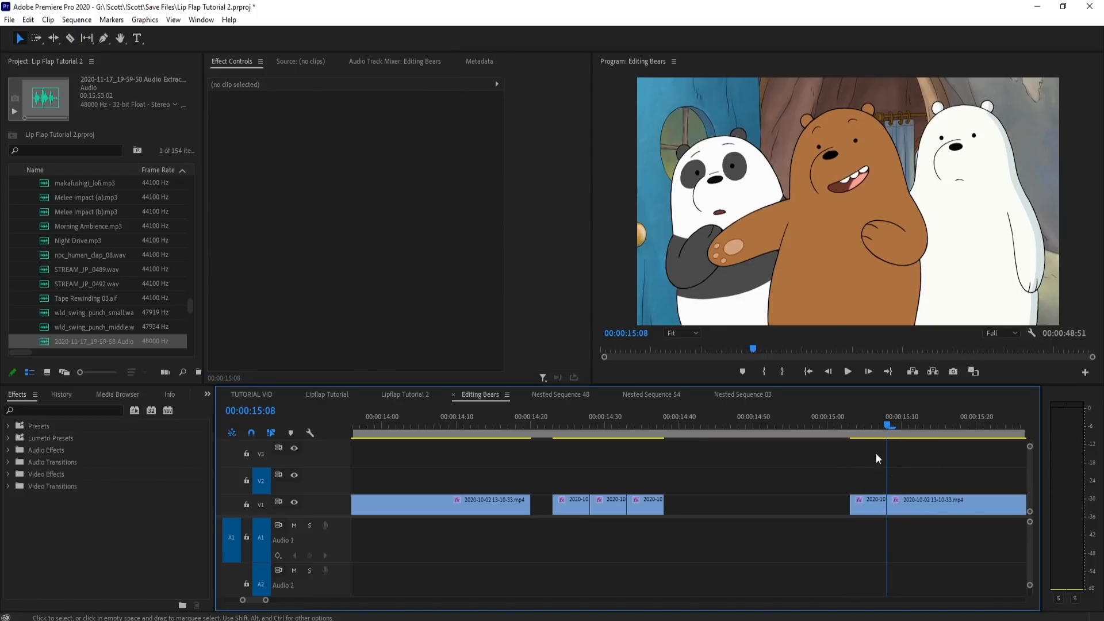
pyautogui.moveTo(868, 504); pyautogui.dragTo(683, 504)
# Step: Scrub through the four short pieces and the remaining footage around 15:10 to compare the mouth shapes
pyautogui.click(560, 425)
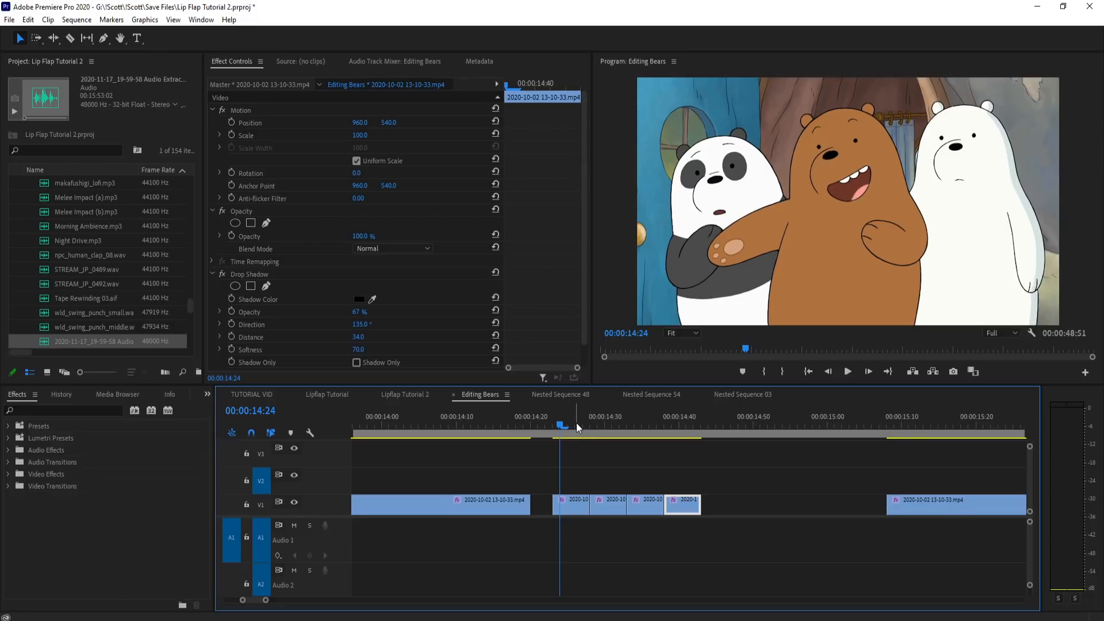
pyautogui.scroll(3, 648, 452)
pyautogui.moveTo(447, 428); pyautogui.dragTo(506, 436)
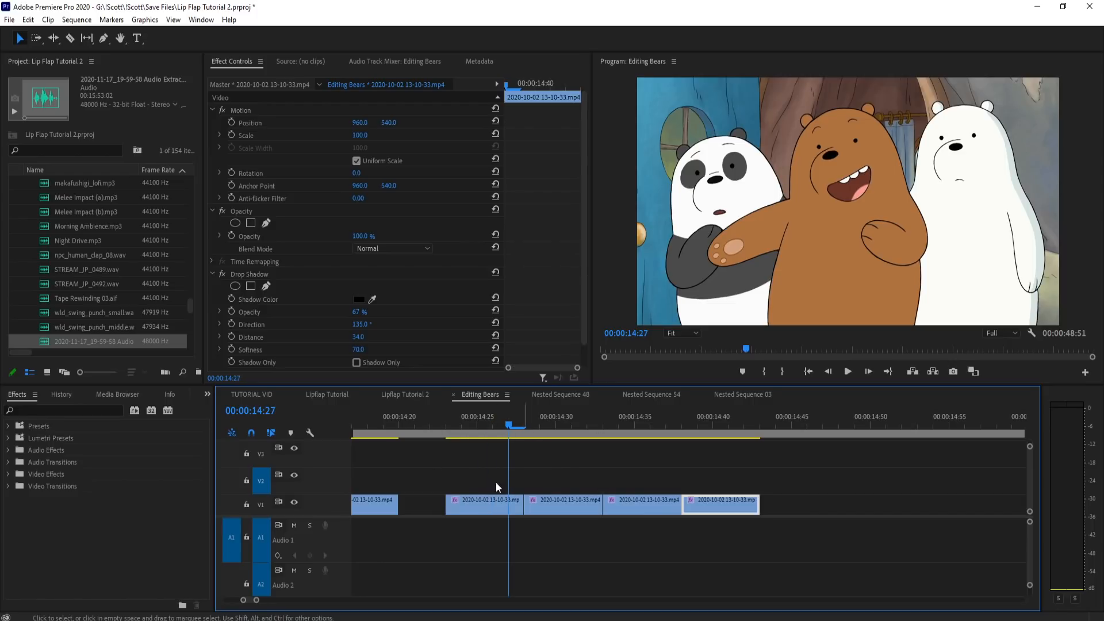
pyautogui.scroll(-5, 509, 520)
pyautogui.moveTo(684, 429); pyautogui.dragTo(773, 432)
pyautogui.click(667, 457)
pyautogui.moveTo(687, 429); pyautogui.dragTo(698, 429)
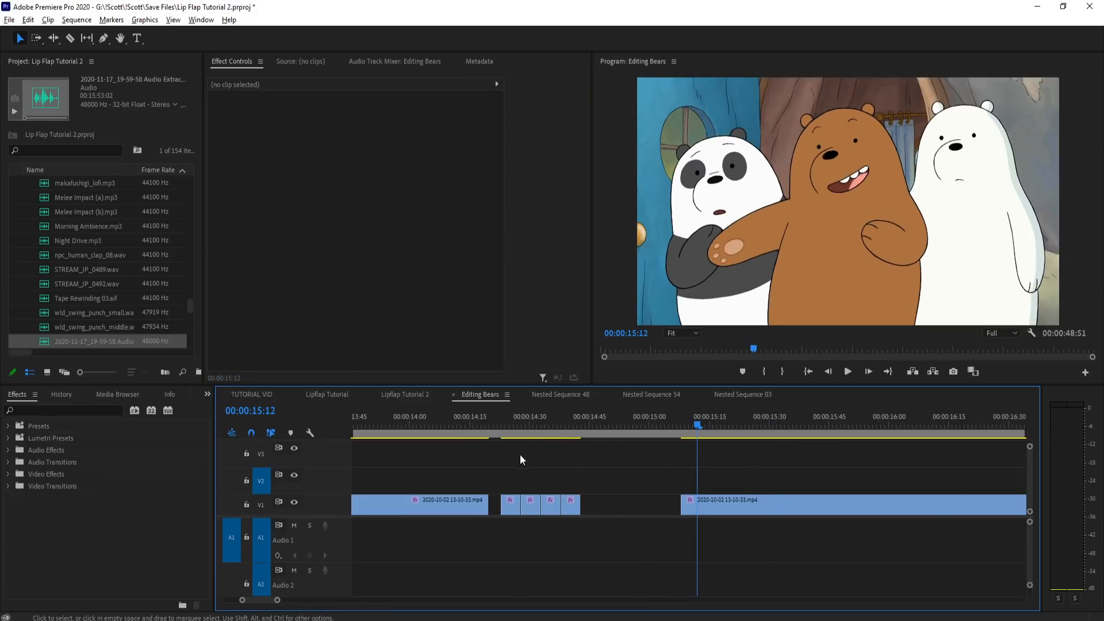
pyautogui.scroll(-2, 519, 454)
pyautogui.click(620, 426)
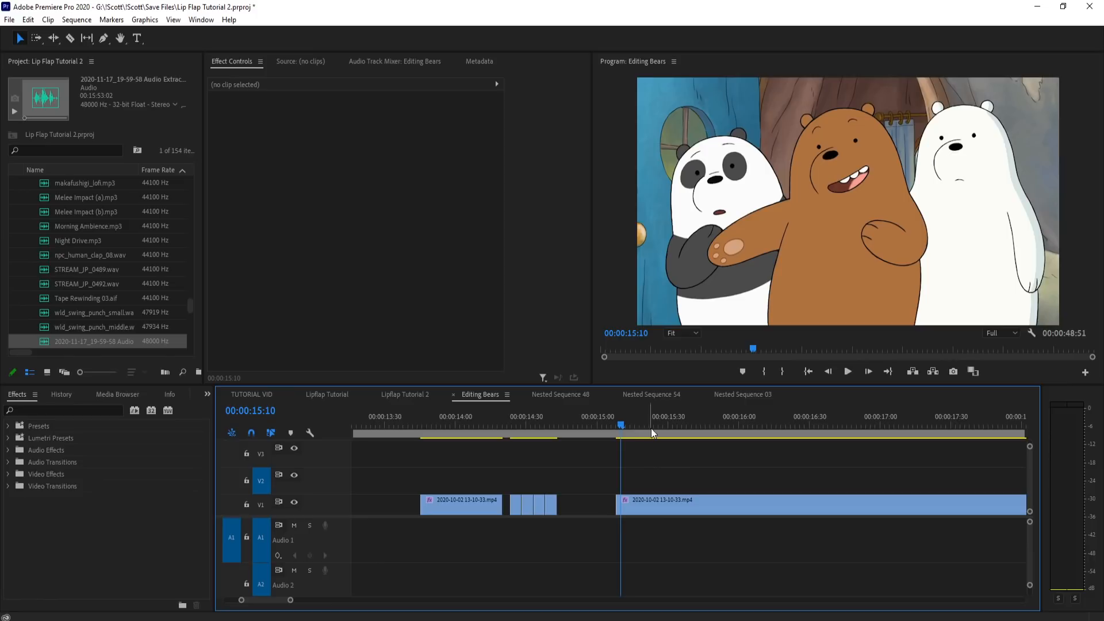
pyautogui.scroll(1, 655, 445)
pyautogui.scroll(2, 827, 458)
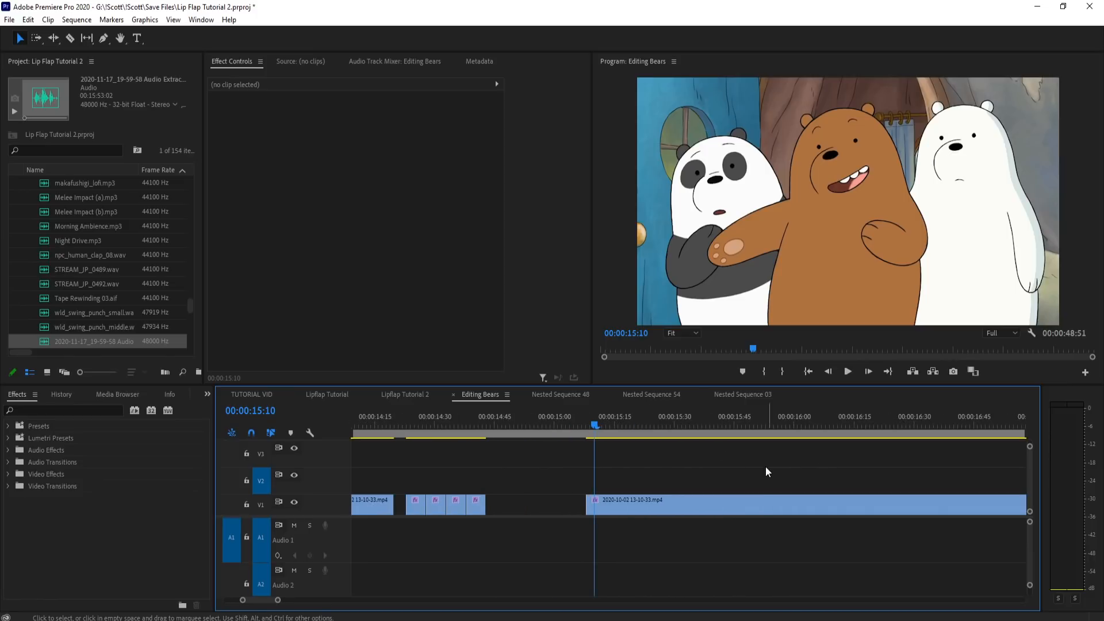
pyautogui.moveTo(619, 427)
pyautogui.mouseDown()
pyautogui.moveTo(631, 426)
pyautogui.moveTo(599, 436)
pyautogui.mouseUp()
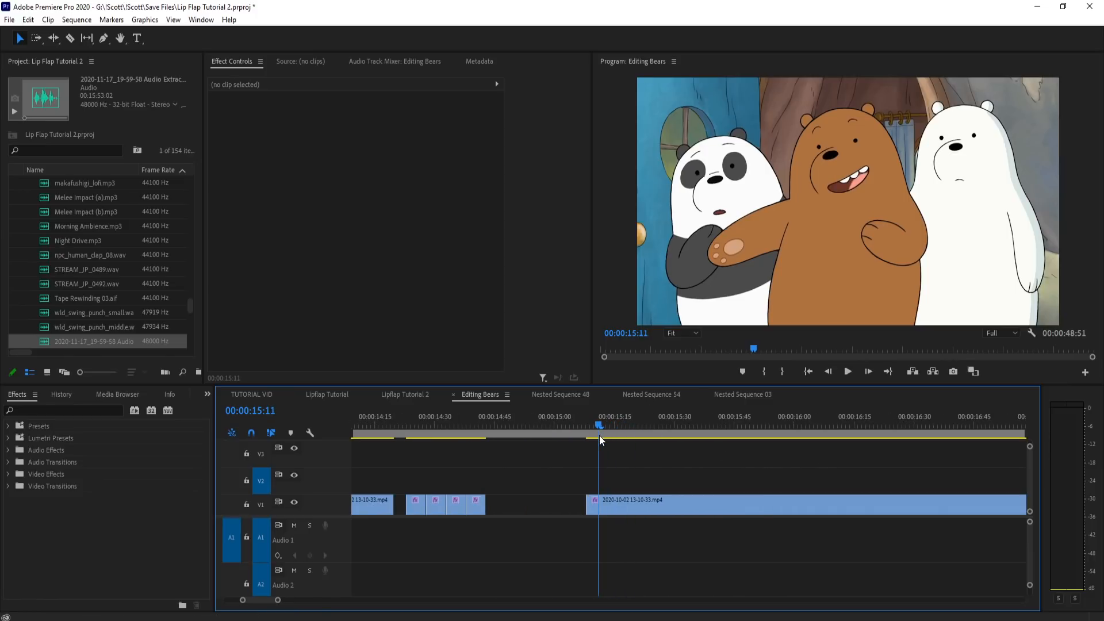
pyautogui.scroll(1, 842, 489)
pyautogui.scroll(-1, 841, 489)
# Step: Move the last two of the four mouth pieces about three frames later and space the short pieces into separate groups
pyautogui.click(619, 428)
pyautogui.moveTo(683, 490); pyautogui.dragTo(650, 511)
pyautogui.moveTo(591, 429); pyautogui.dragTo(601, 433)
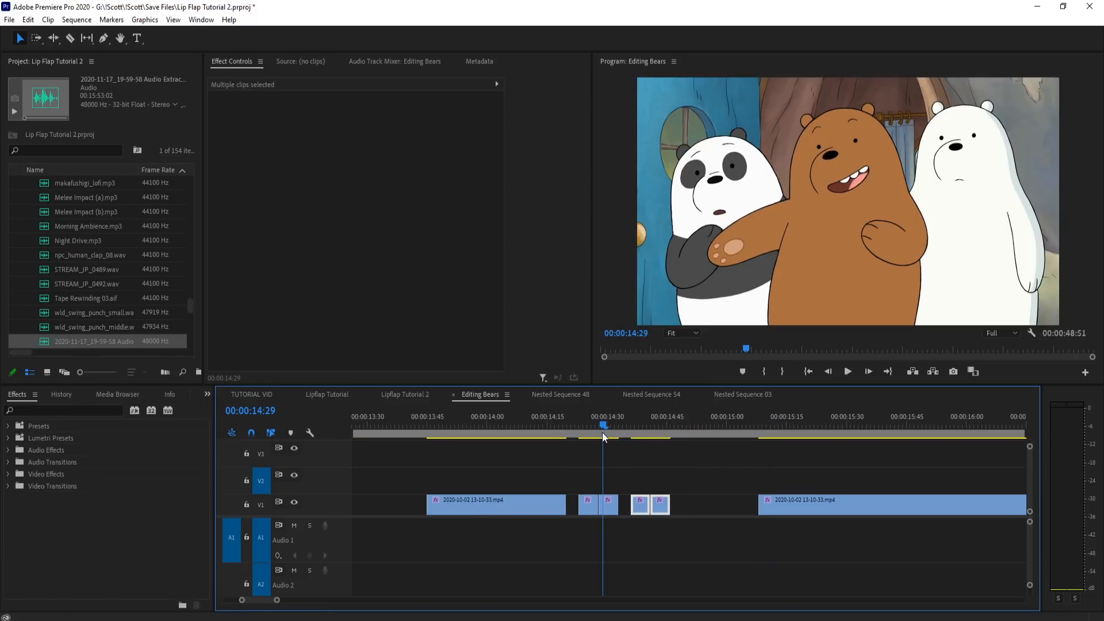
pyautogui.moveTo(534, 517); pyautogui.dragTo(494, 517)
pyautogui.moveTo(813, 426); pyautogui.dragTo(789, 437)
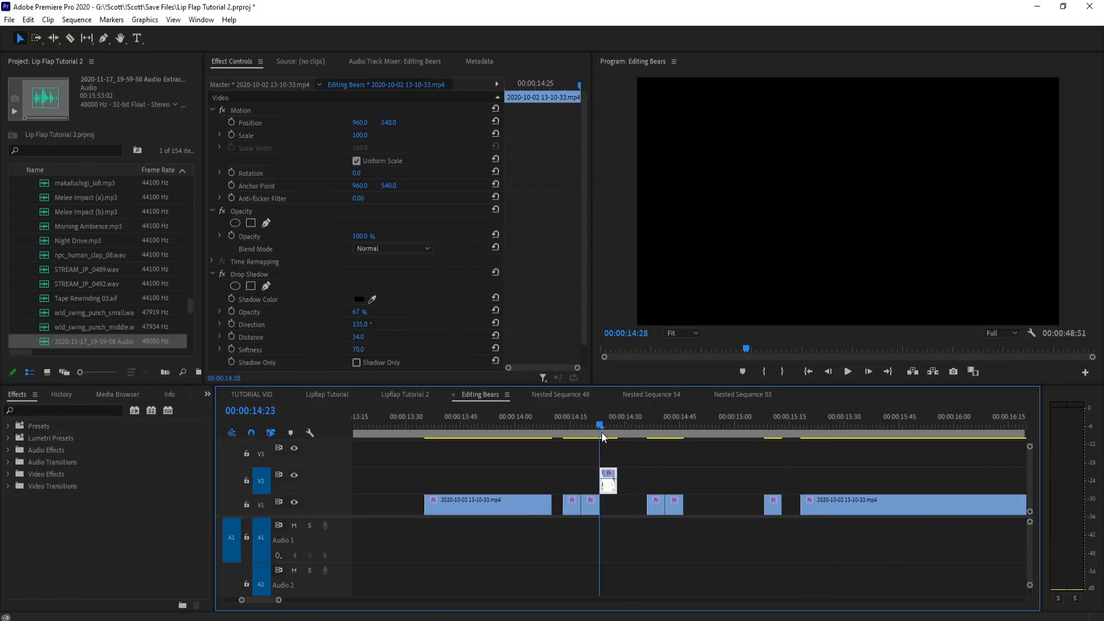
pyautogui.moveTo(601, 432); pyautogui.dragTo(574, 438)
pyautogui.scroll(3, 608, 496)
pyautogui.moveTo(619, 487); pyautogui.dragTo(621, 504)
# Step: Move the long first clip up to V2 above the mouth pieces and split it at 14:40
pyautogui.click(520, 425)
pyautogui.click(609, 426)
pyautogui.press('-')
pyautogui.press('-')
pyautogui.moveTo(497, 433); pyautogui.dragTo(408, 439)
pyautogui.scroll(-1, 549, 488)
pyautogui.moveTo(513, 503); pyautogui.dragTo(898, 482)
pyautogui.moveTo(601, 423); pyautogui.dragTo(761, 437)
pyautogui.press('c')
pyautogui.click(764, 488)
# Step: Shift the group of three pieces earlier on V1 and place a short closed-mouth piece in the gap behind it
pyautogui.press('v')
pyautogui.click(754, 484)
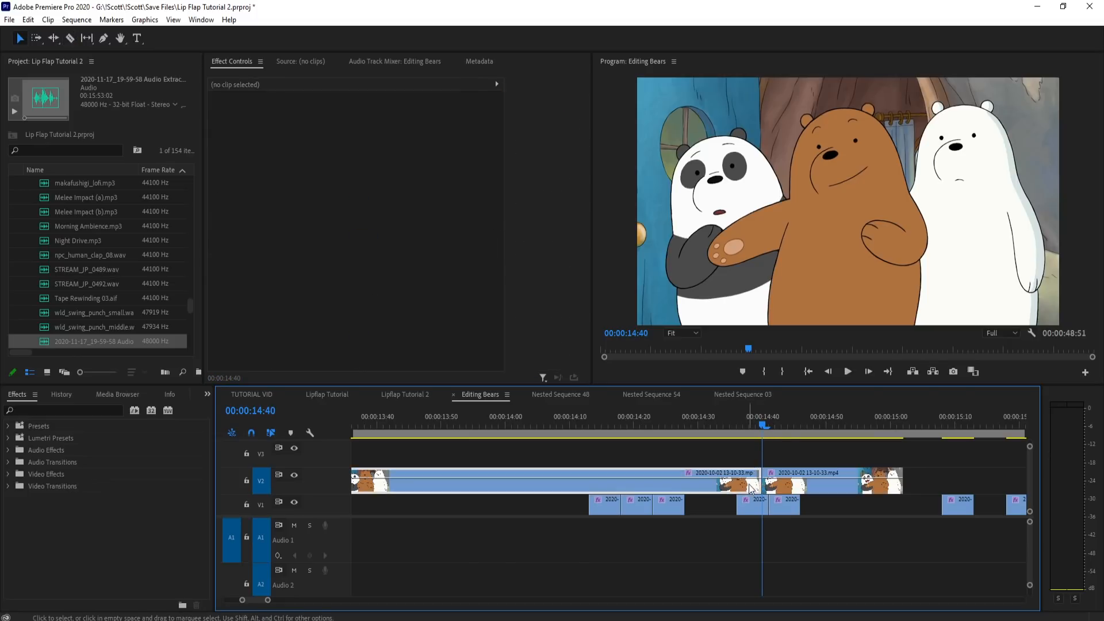
pyautogui.moveTo(760, 424); pyautogui.dragTo(769, 425)
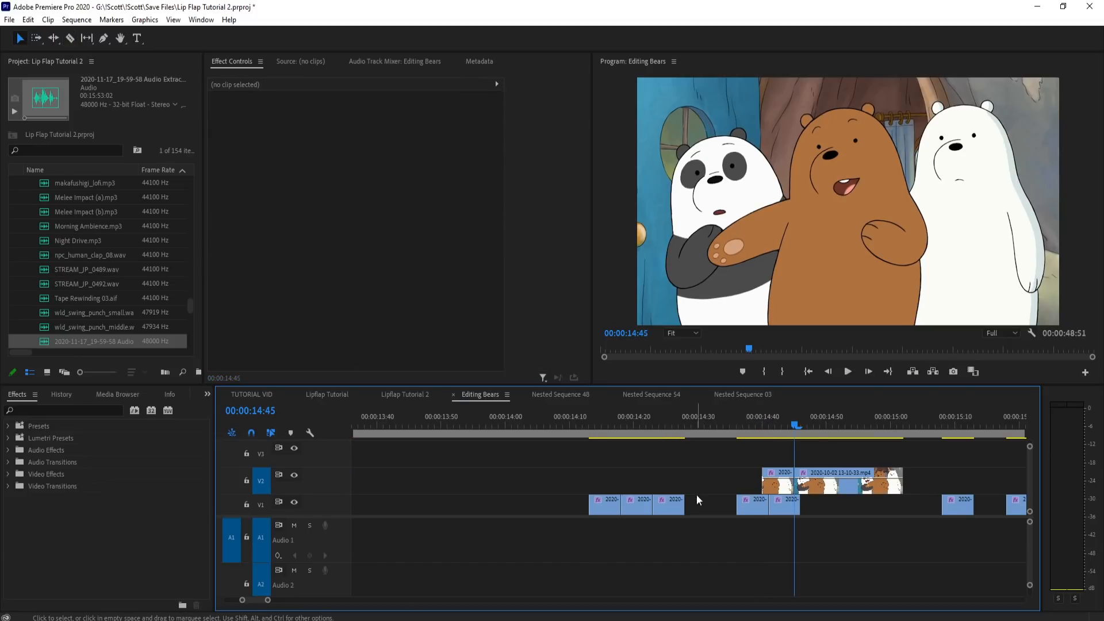
pyautogui.moveTo(696, 494); pyautogui.dragTo(549, 516)
pyautogui.moveTo(777, 483); pyautogui.dragTo(685, 507)
# Step: Delete the leftover footage from V2 and check the mouth shapes up to 14:40
pyautogui.moveTo(938, 466); pyautogui.dragTo(859, 482)
pyautogui.press('Delete')
pyautogui.click(635, 424)
pyautogui.moveTo(647, 426); pyautogui.dragTo(762, 436)
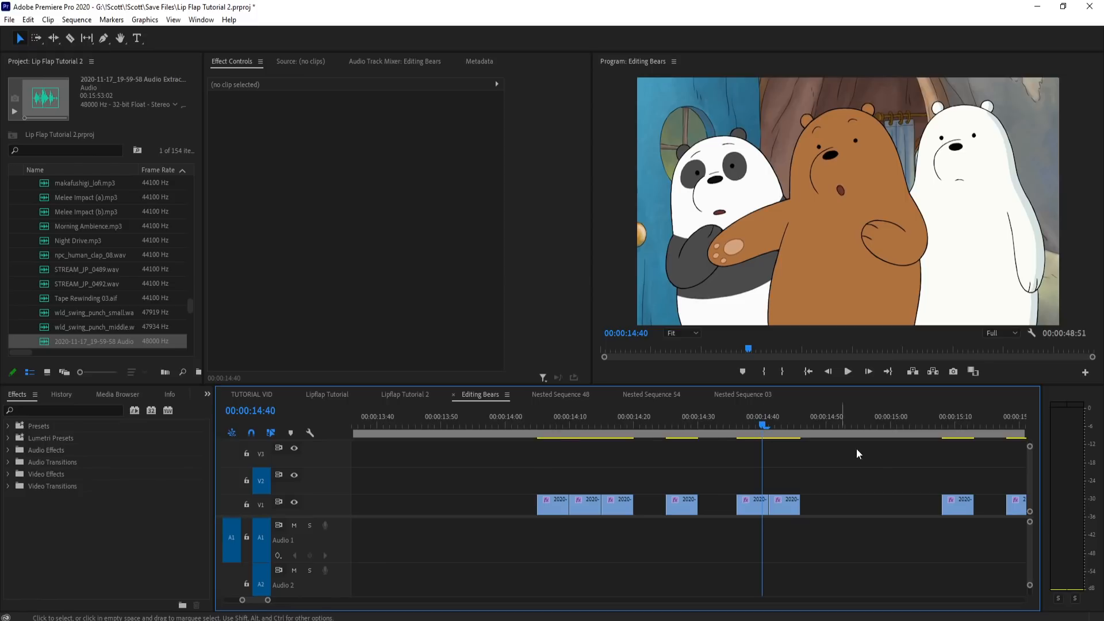
# Step: Place an earlier stretch of the bear footage ahead of the mouth pieces on V1 and scrub it to 13:22
pyautogui.scroll(-3, 888, 474)
pyautogui.keyDown('alt'); pyautogui.moveTo(733, 504); pyautogui.dragTo(505, 507); pyautogui.keyUp('alt')
pyautogui.click(553, 426)
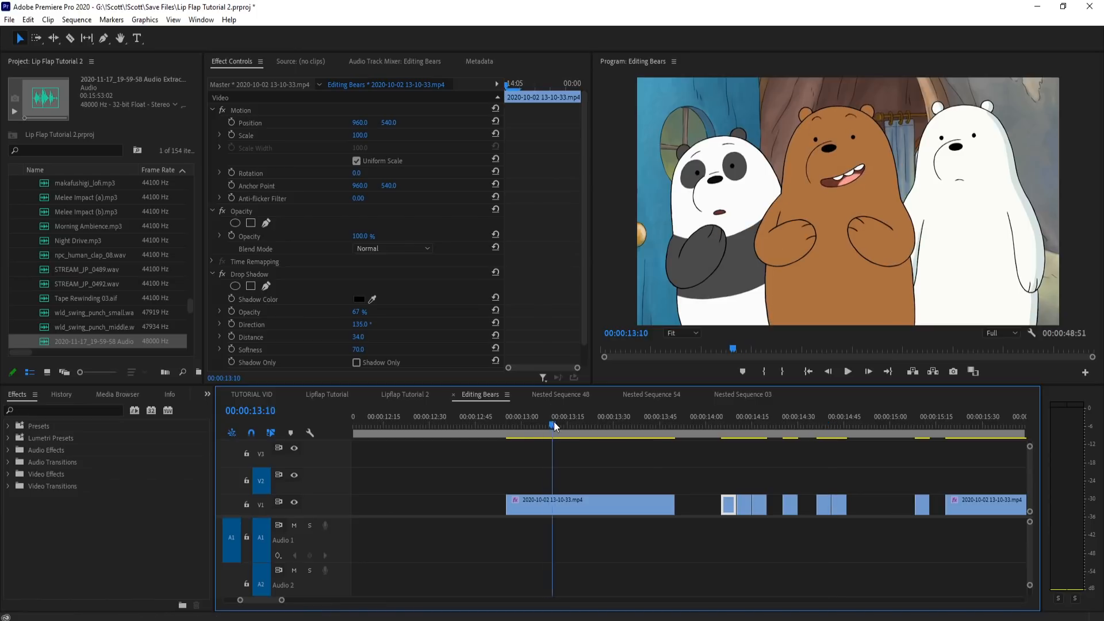
pyautogui.moveTo(573, 419); pyautogui.dragTo(591, 443)
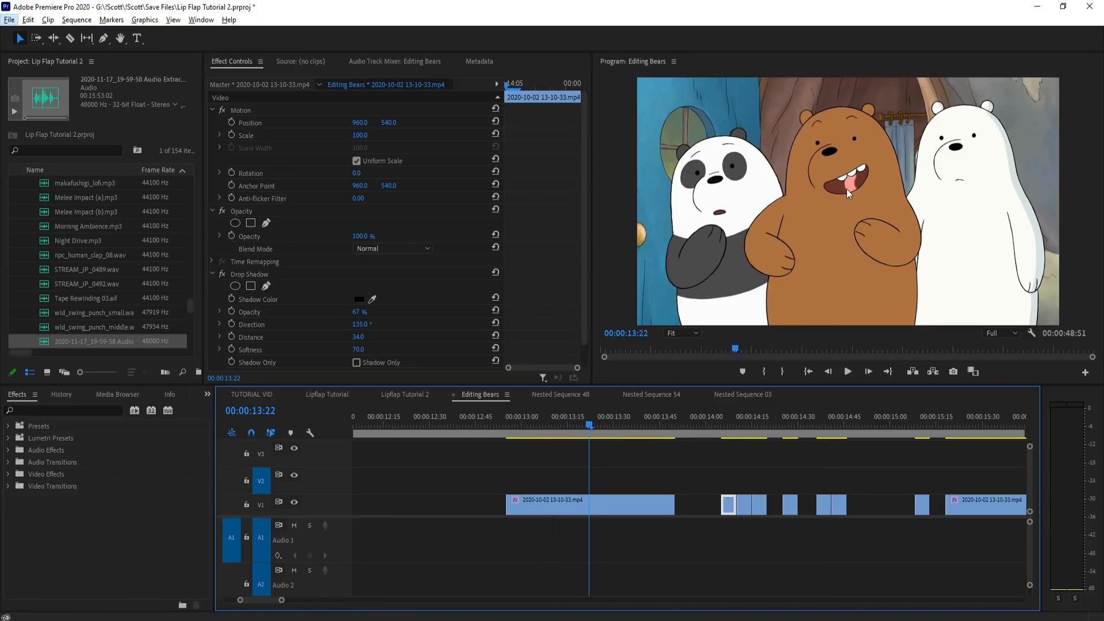
# Step: Inspect the brown bear's mouth in the enlarged program view at 13:22, and compare it with frames up to 14:40
pyautogui.click(811, 248)
pyautogui.press('`')
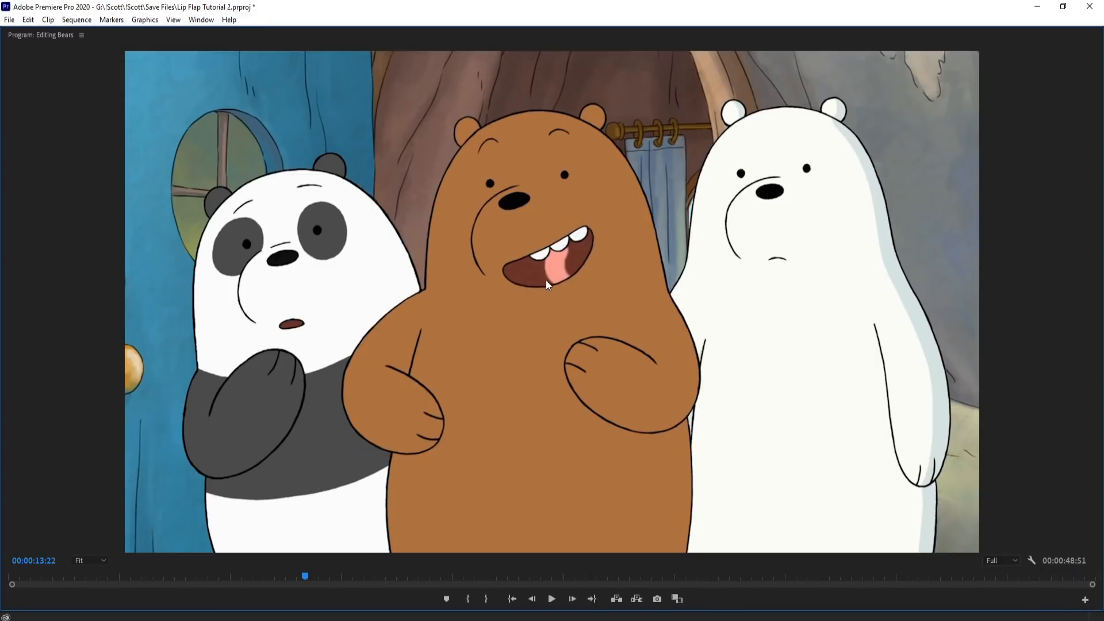
pyautogui.press('`')
pyautogui.click(593, 423)
pyautogui.moveTo(594, 422); pyautogui.dragTo(539, 438)
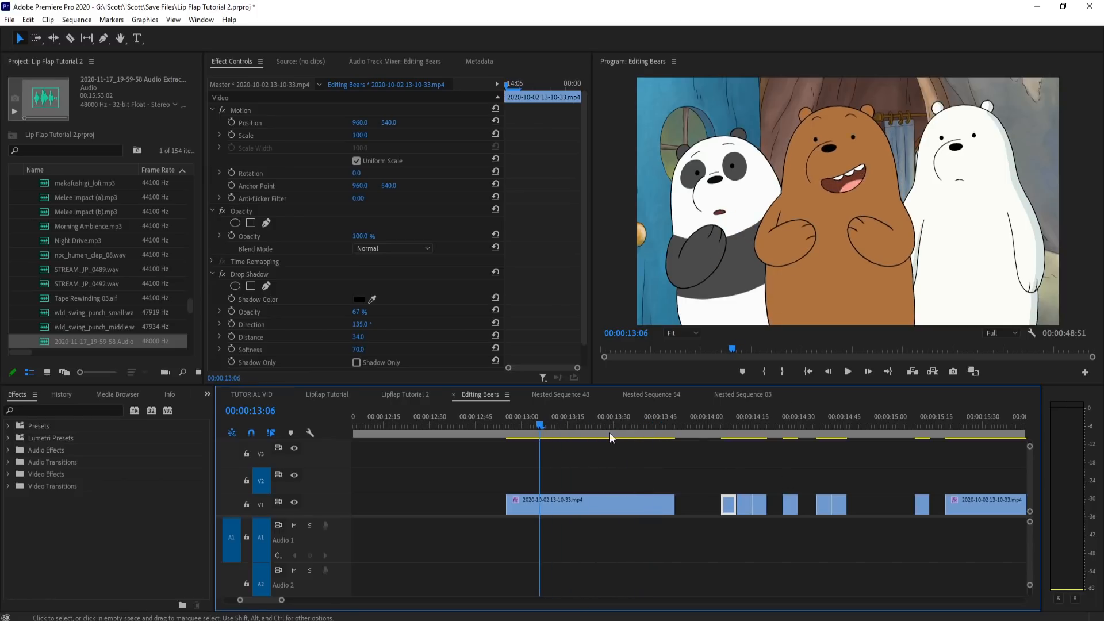
pyautogui.moveTo(674, 429); pyautogui.dragTo(575, 427)
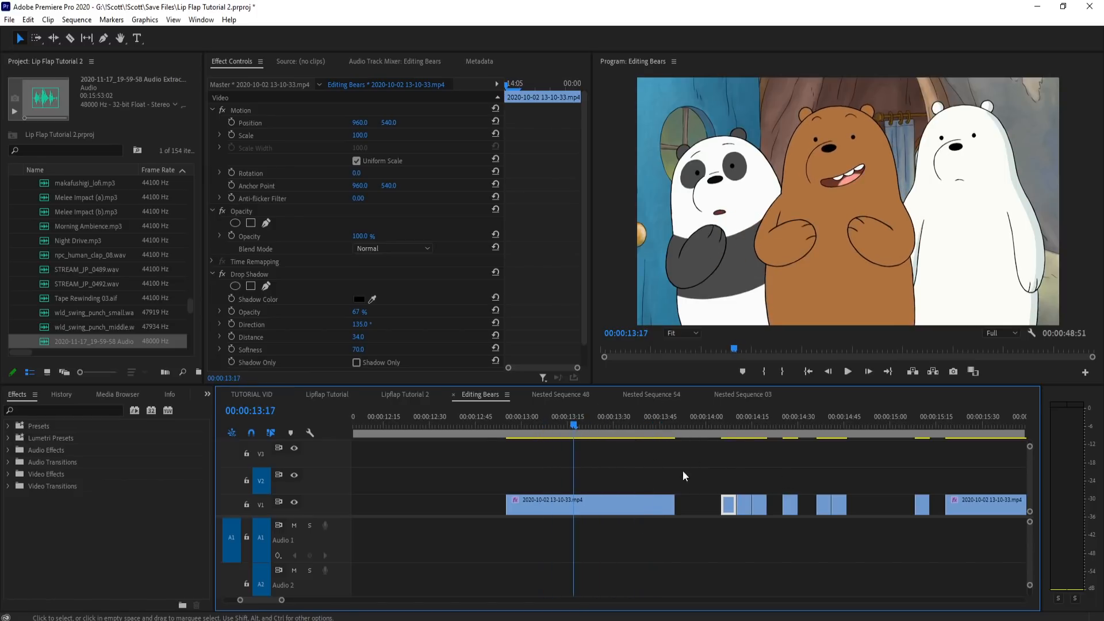
pyautogui.moveTo(727, 420); pyautogui.dragTo(785, 422)
pyautogui.click(829, 423)
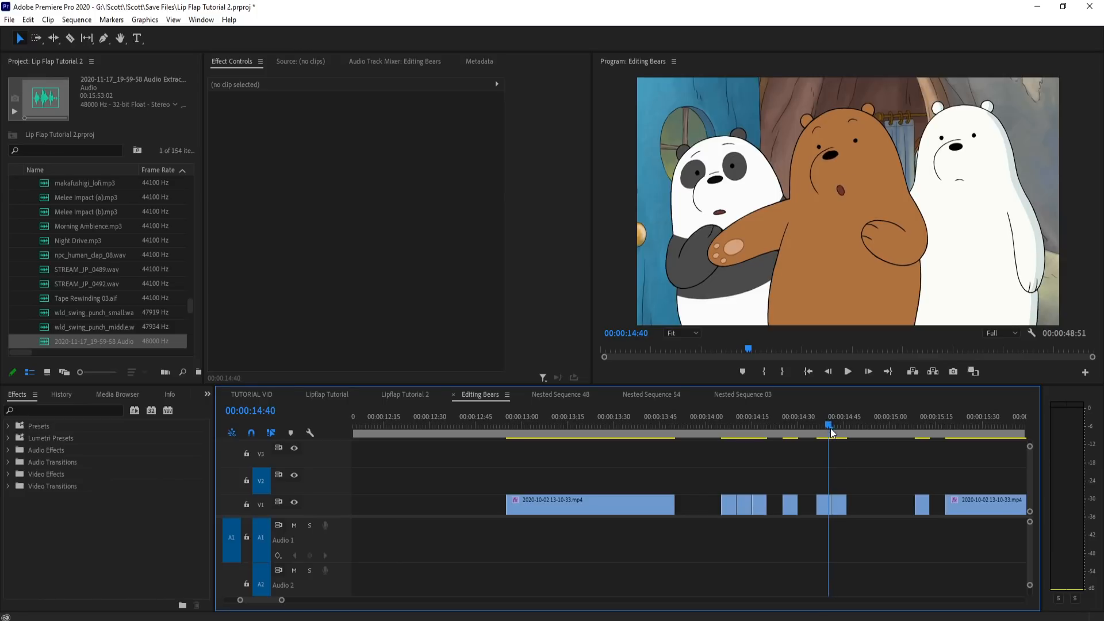
# Step: Move the small round-mouth piece after its neighbouring open-mouth piece and delete the long clip ahead of the mouth pieces
pyautogui.press('=')
pyautogui.moveTo(751, 503); pyautogui.dragTo(816, 508)
pyautogui.press('-')
pyautogui.press('-')
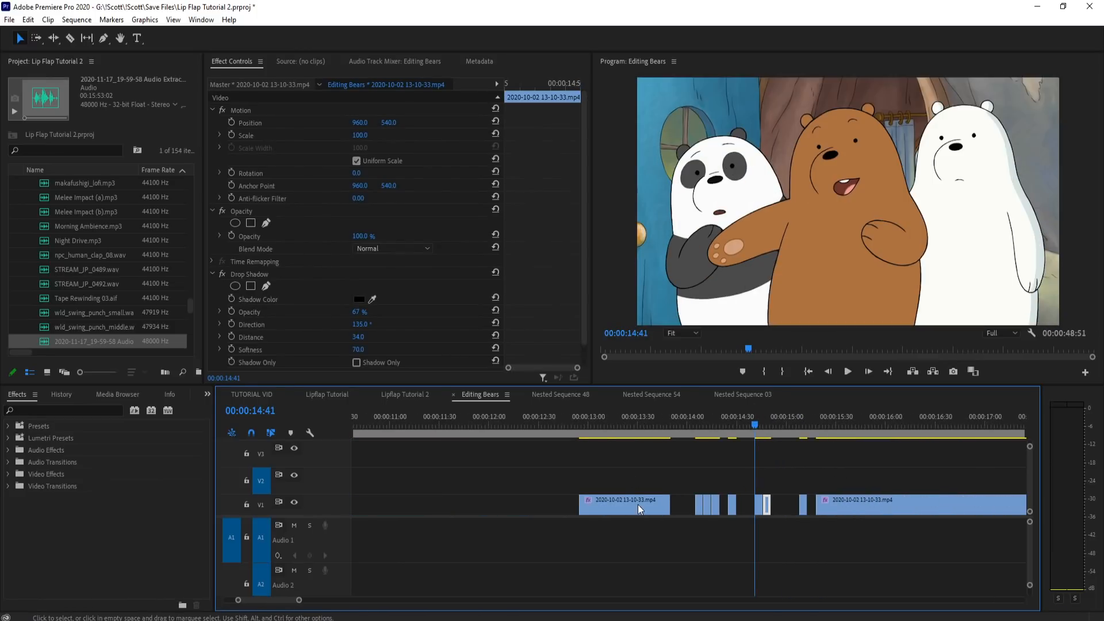
pyautogui.press('Delete')
pyautogui.click(809, 426)
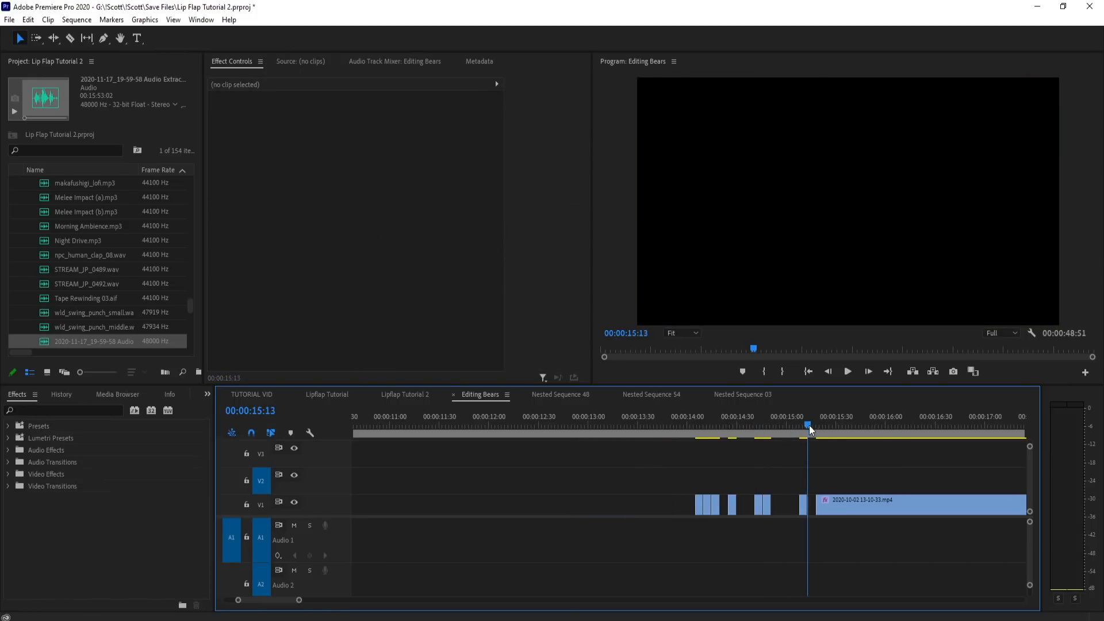
# Step: Shift the remaining long clip later on V1 and trim its start frame by frame
pyautogui.press('=')
pyautogui.moveTo(673, 508)
pyautogui.mouseDown()
pyautogui.moveTo(811, 502)
pyautogui.moveTo(670, 506)
pyautogui.mouseUp()
pyautogui.click(797, 499)
pyautogui.moveTo(666, 427)
pyautogui.mouseDown()
pyautogui.moveTo(686, 437)
pyautogui.moveTo(671, 448)
pyautogui.mouseUp()
pyautogui.moveTo(675, 506)
pyautogui.mouseDown()
pyautogui.moveTo(660, 505)
pyautogui.moveTo(722, 502)
pyautogui.moveTo(689, 505)
pyautogui.mouseUp()
pyautogui.click(705, 428)
pyautogui.moveTo(705, 430); pyautogui.dragTo(697, 436)
pyautogui.moveTo(690, 504); pyautogui.dragTo(697, 504)
# Step: Split the remaining long clip at 16:10 and remove the section before the cut
pyautogui.moveTo(694, 433); pyautogui.dragTo(753, 443)
pyautogui.press('c')
pyautogui.click(753, 500)
pyautogui.press('v')
pyautogui.click(743, 502)
pyautogui.press('Delete')
# Step: Paste the copied bear footage directly after the first clip and place it on V1 near the start of the swinger audio
pyautogui.scroll(-5, 898, 498)
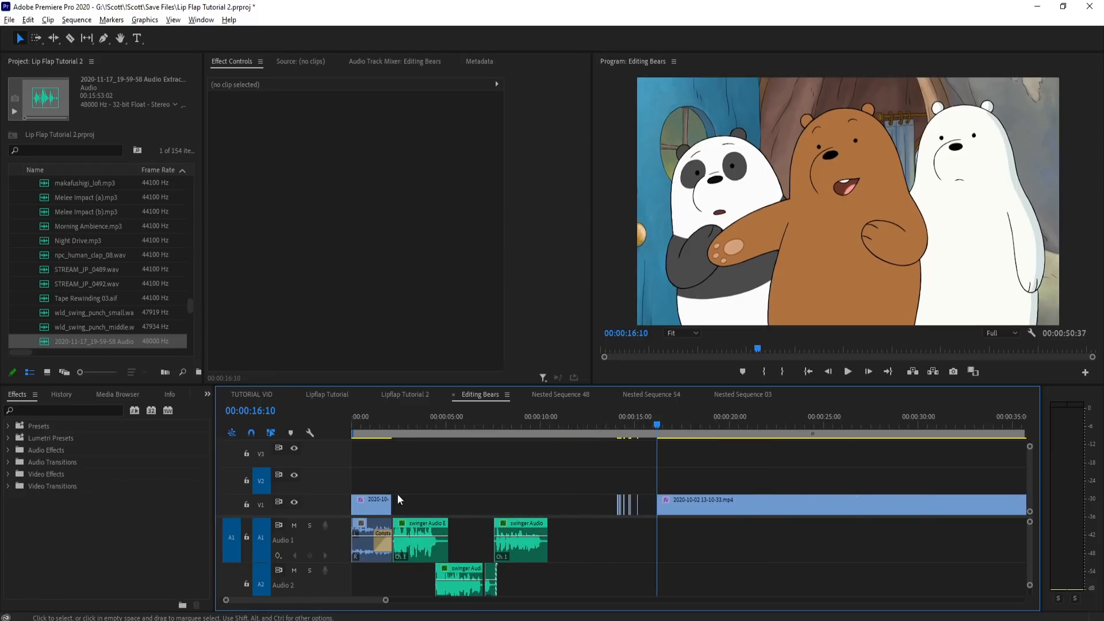
pyautogui.scroll(8, 374, 501)
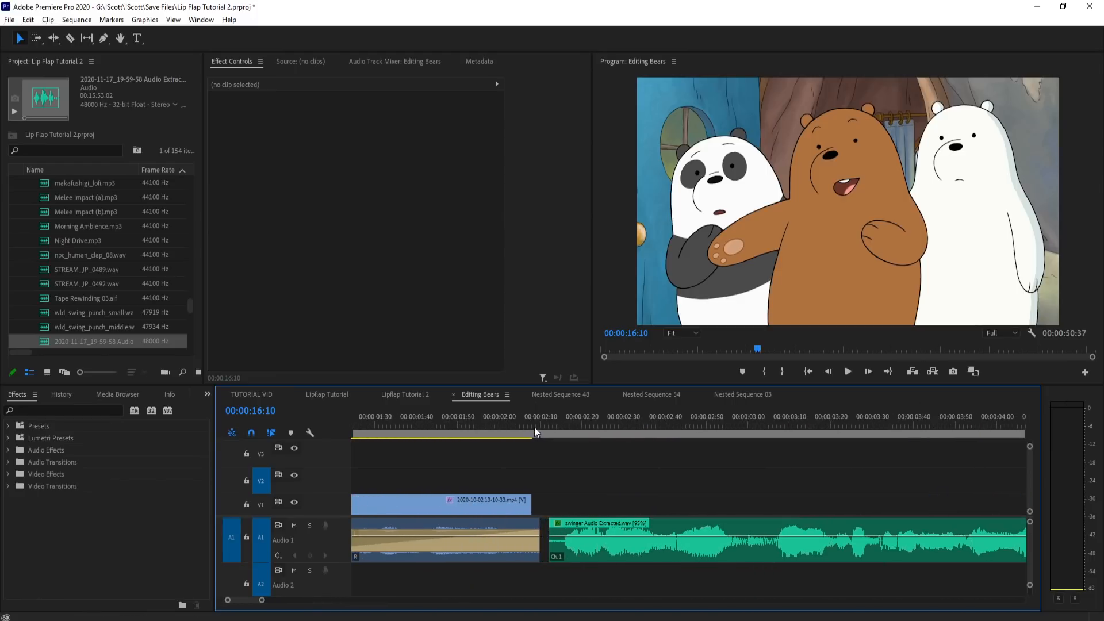
pyautogui.click(534, 426)
pyautogui.hotkey('ctrl', 'v')
pyautogui.scroll(4, 538, 474)
pyautogui.moveTo(556, 489); pyautogui.dragTo(560, 512)
pyautogui.scroll(-5, 522, 488)
# Step: Play the sequence from 2:07 to check the pasted clip against the audio
pyautogui.click(521, 425)
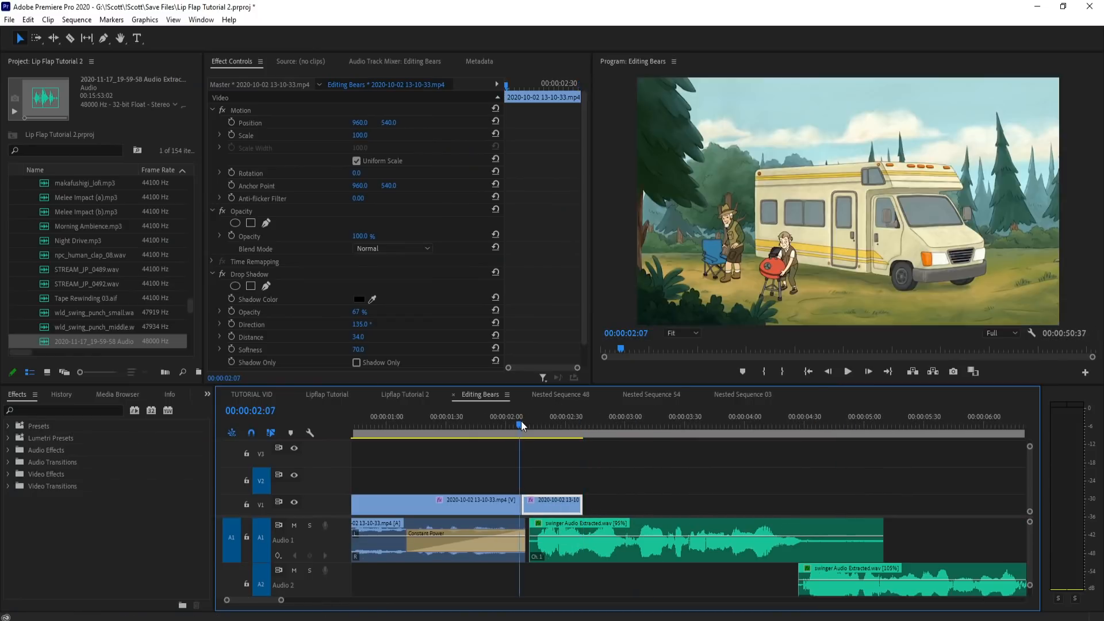
pyautogui.press('space')
pyautogui.scroll(-4, 544, 470)
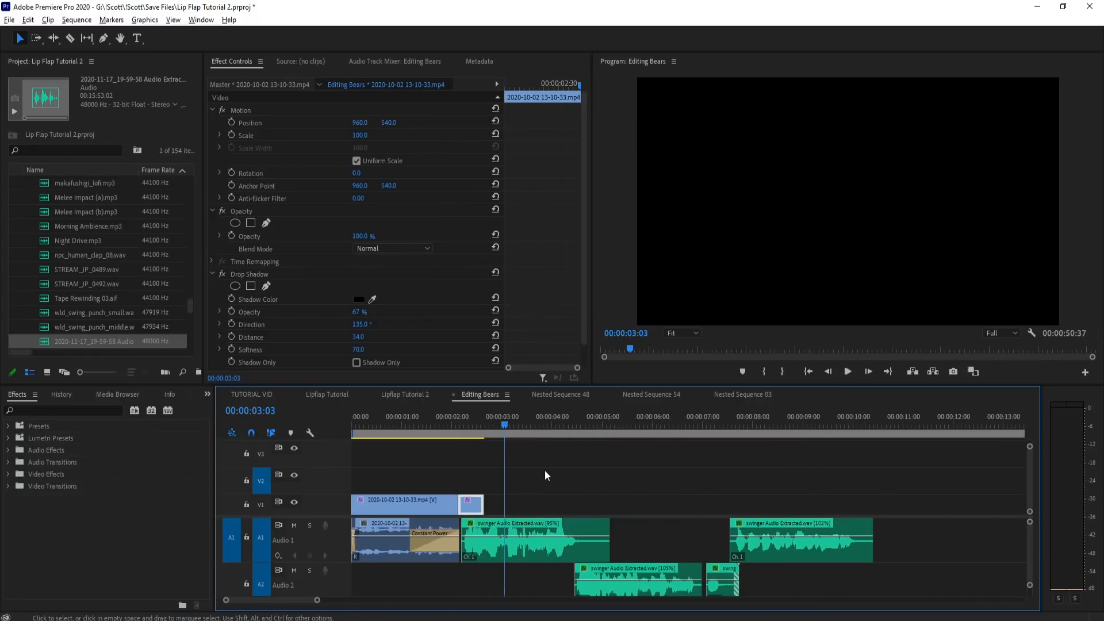
# Step: Copy the brown bear's closed-mouth piece at 14:27 from the set of cut mouth shapes
pyautogui.scroll(-3, 546, 467)
pyautogui.click(785, 461)
pyautogui.scroll(5, 790, 461)
pyautogui.click(754, 426)
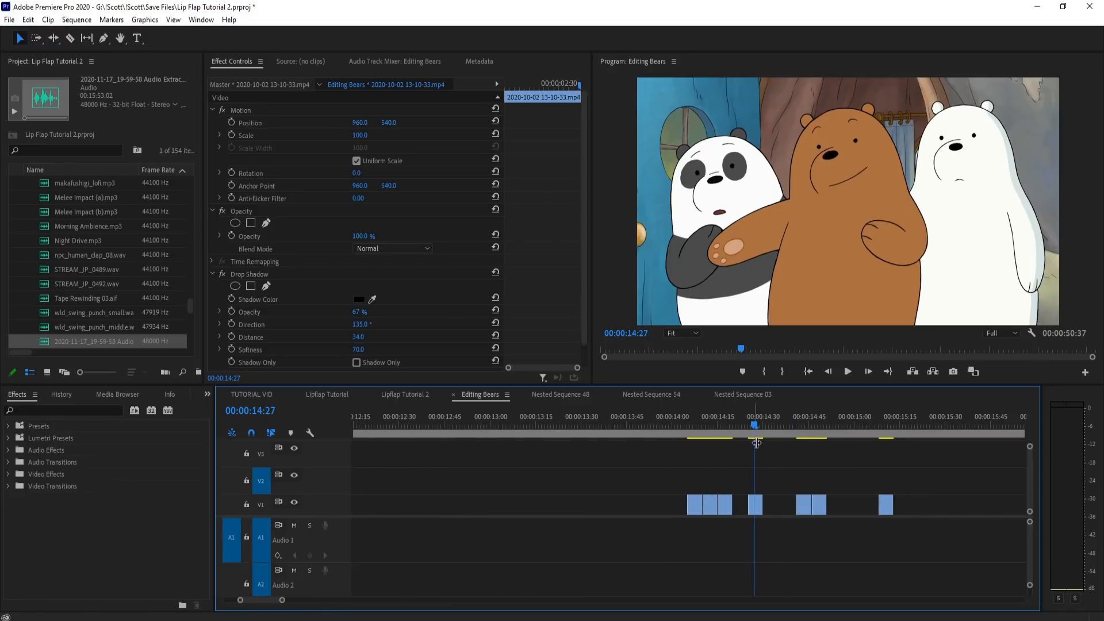
pyautogui.click(757, 507)
pyautogui.hscroll(-10, 964, 509)
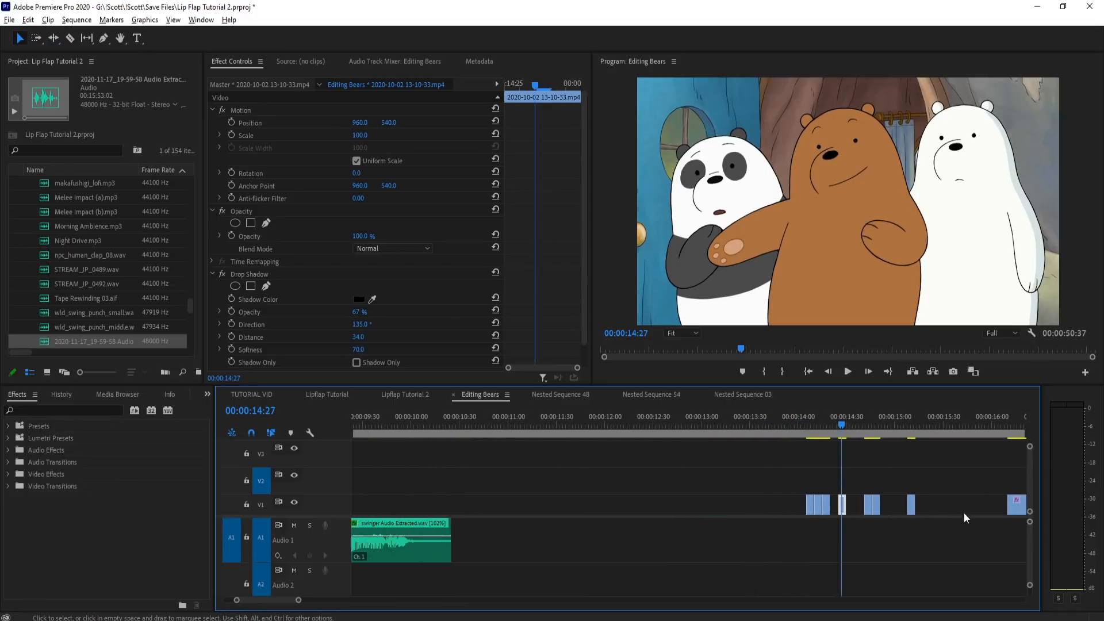
# Step: Extend the end of the second bear clip on V1 to about 2:55 and split it at 2:33
pyautogui.scroll(3, 508, 433)
pyautogui.moveTo(510, 427); pyautogui.dragTo(512, 461)
pyautogui.moveTo(508, 508); pyautogui.dragTo(592, 508)
pyautogui.moveTo(519, 420); pyautogui.dragTo(473, 444)
pyautogui.press('c')
pyautogui.click(480, 499)
pyautogui.press('v')
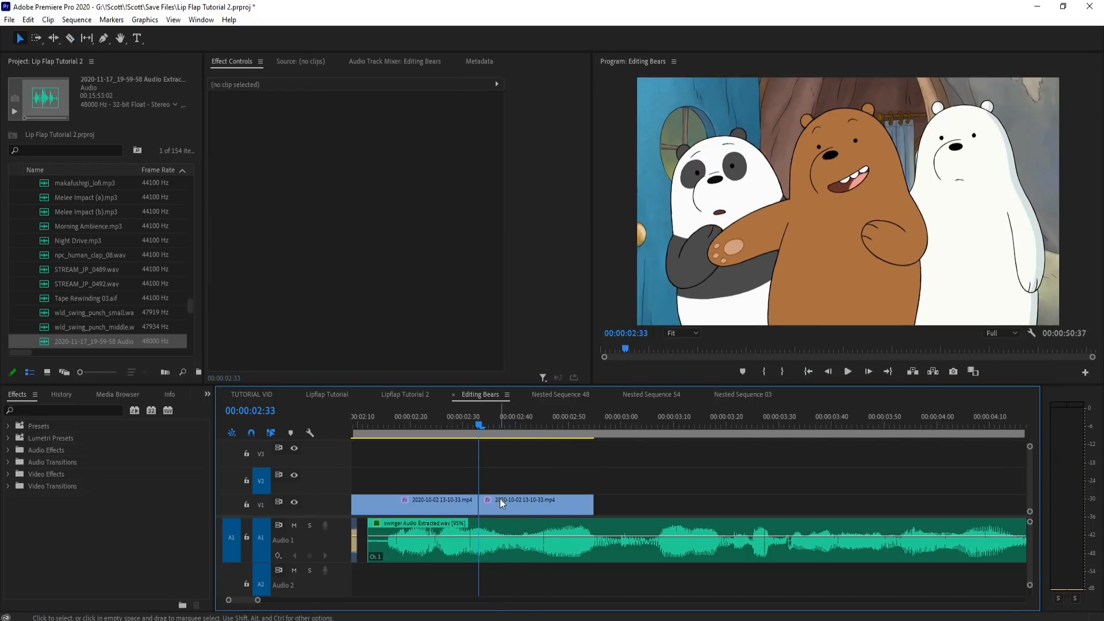
# Step: Paste the closed-mouth piece, move it onto V1 at the 2:33 cut, and delete the leftover footage after it
pyautogui.hotkey('ctrl', 'v')
pyautogui.moveTo(493, 483); pyautogui.dragTo(493, 504)
pyautogui.click(519, 507)
pyautogui.press('Delete')
# Step: Apply a source-timecode frame hold to the closed-mouth clip and extend its end to the start of the A2 swinger audio
pyautogui.click(495, 506)
pyautogui.click(485, 426)
pyautogui.press('Left')
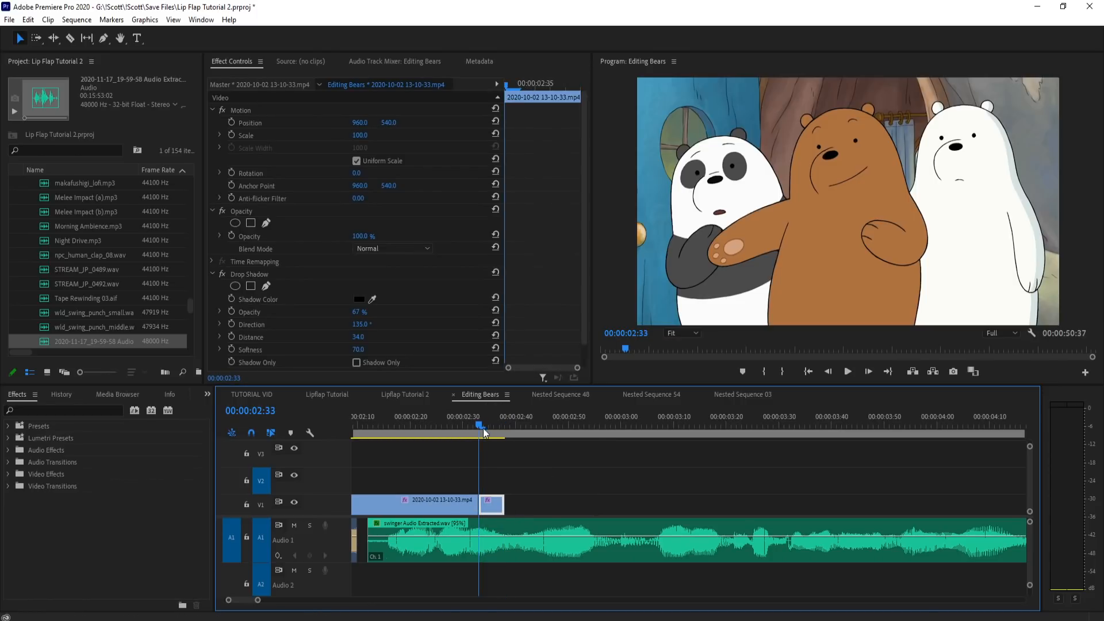
pyautogui.click(496, 499)
pyautogui.click(496, 500)
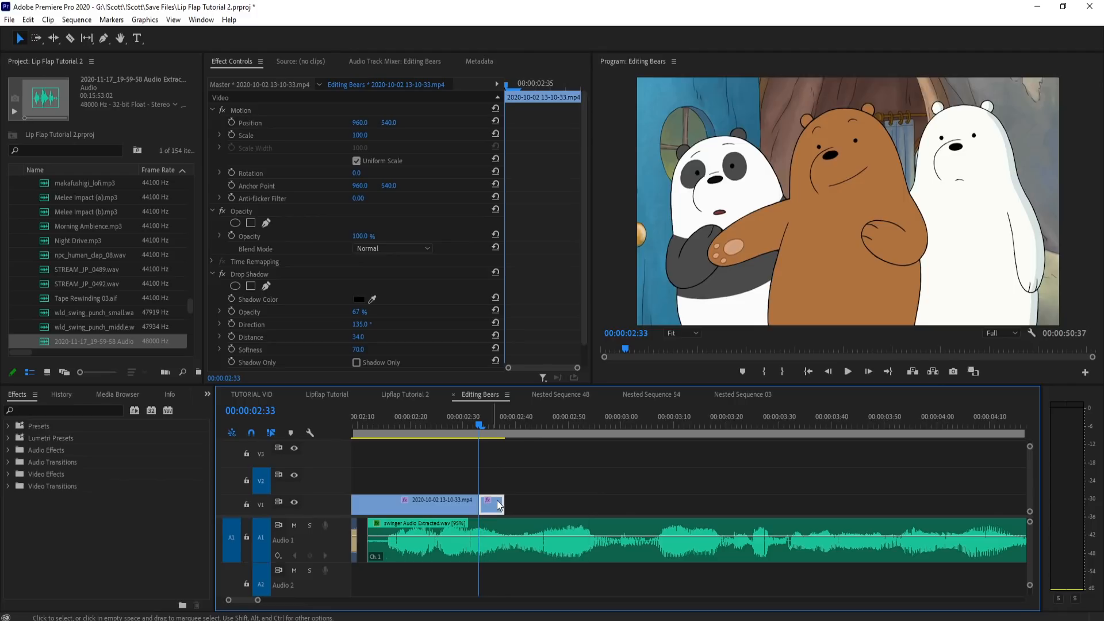
pyautogui.rightClick(496, 500)
pyautogui.click(544, 418)
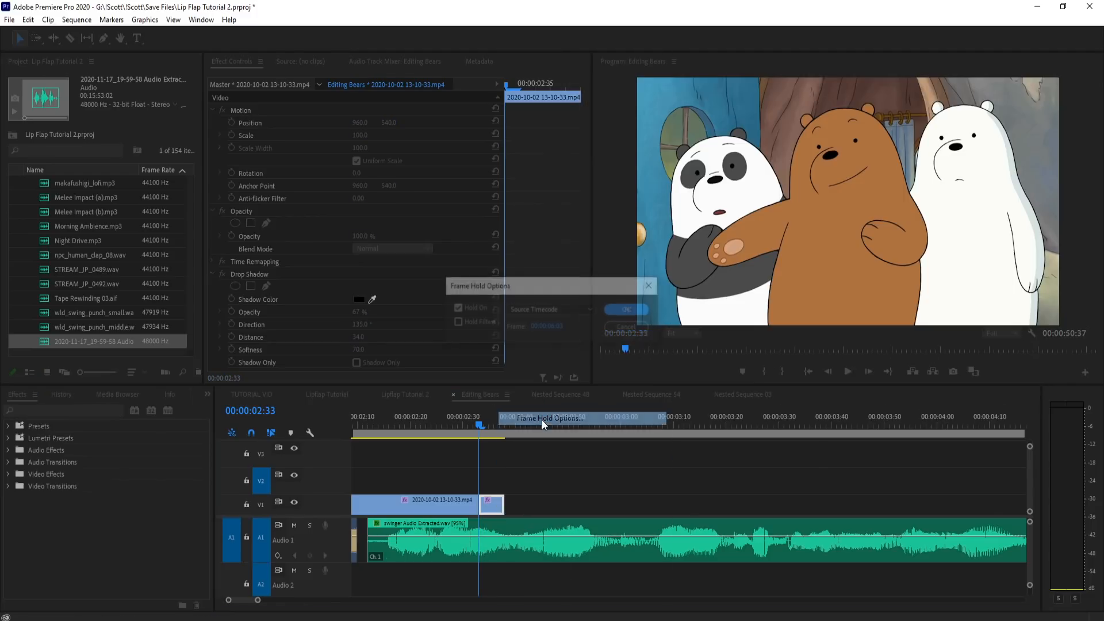
pyautogui.click(642, 313)
pyautogui.press('-')
pyautogui.moveTo(483, 504); pyautogui.dragTo(761, 509)
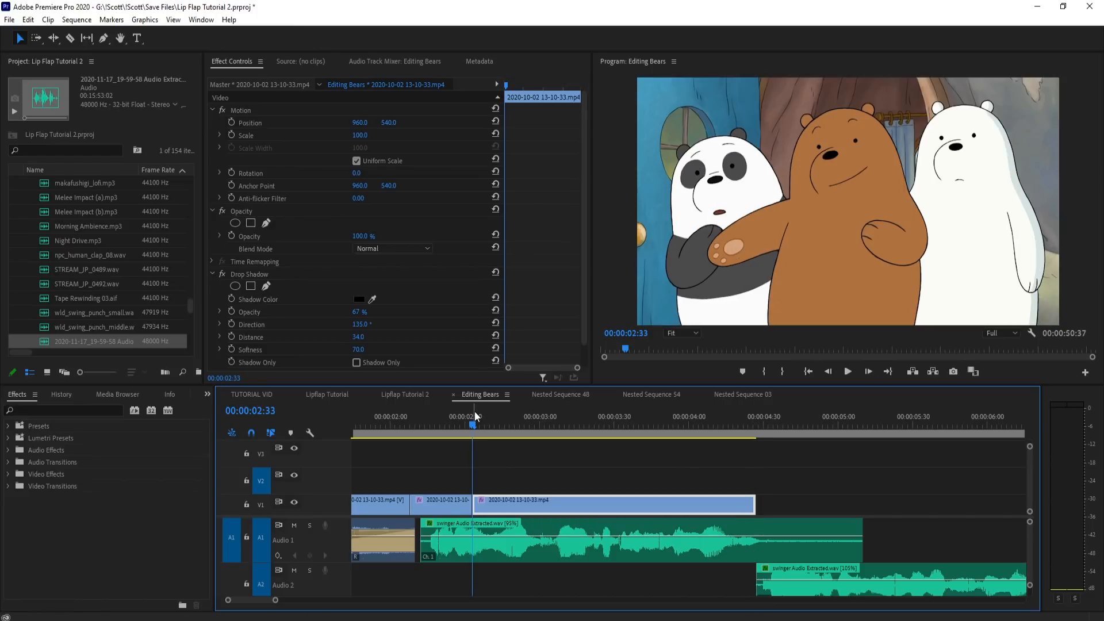
# Step: Play the sequence from about 2:08 and scrub around 2:34 to check the held closed mouth against the audio
pyautogui.click(429, 432)
pyautogui.press('=')
pyautogui.click(446, 423)
pyautogui.press('space')
pyautogui.press('space')
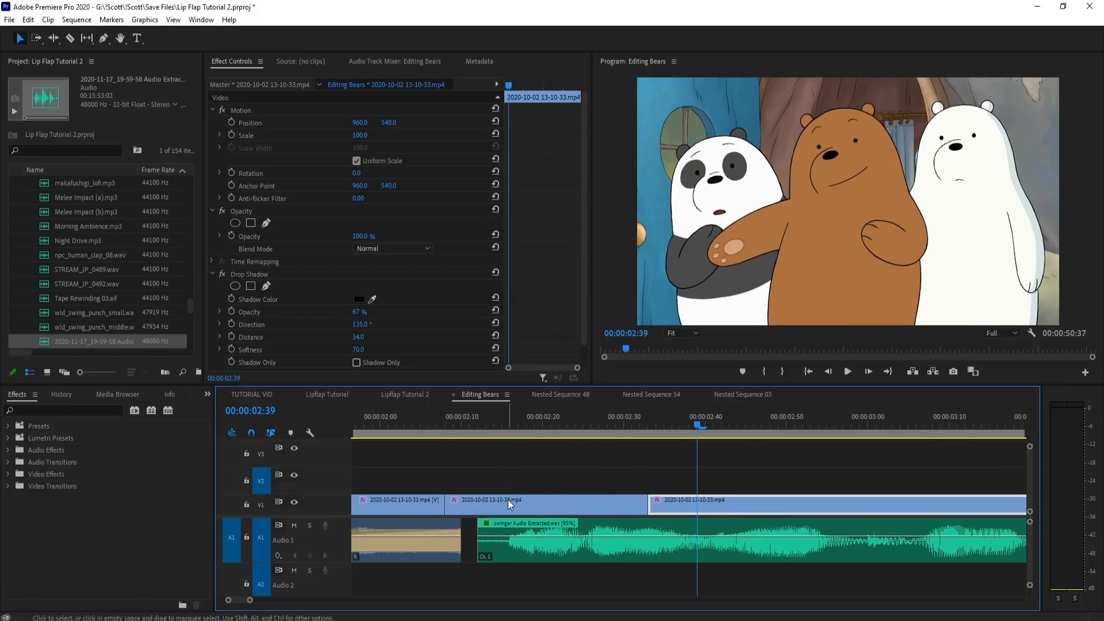
pyautogui.press('-')
pyautogui.press('-')
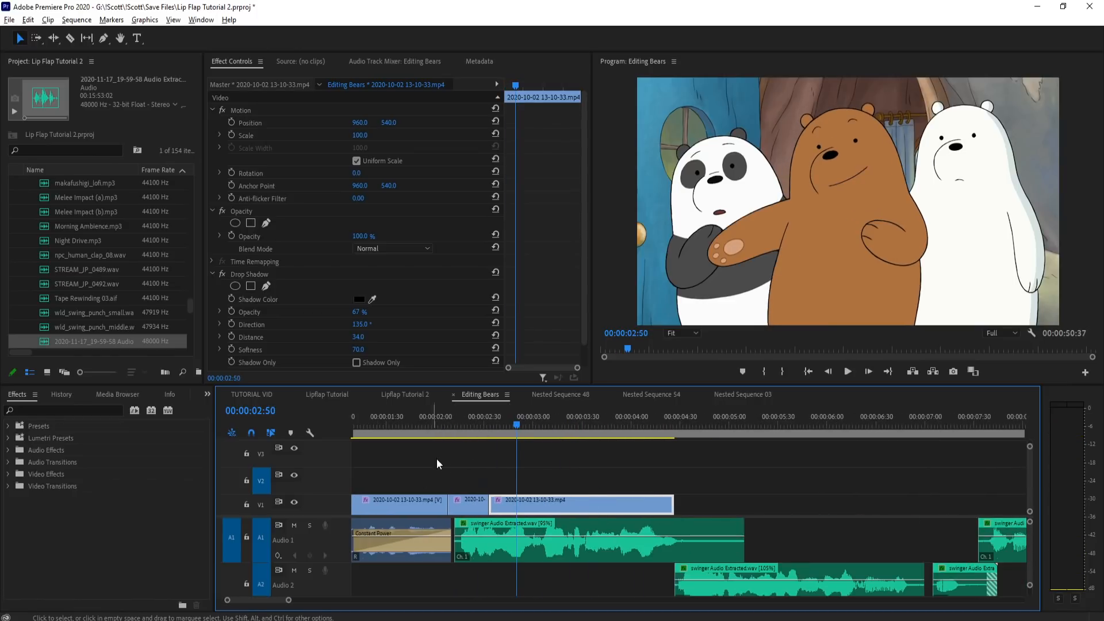
pyautogui.press('-')
pyautogui.scroll(10, 430, 482)
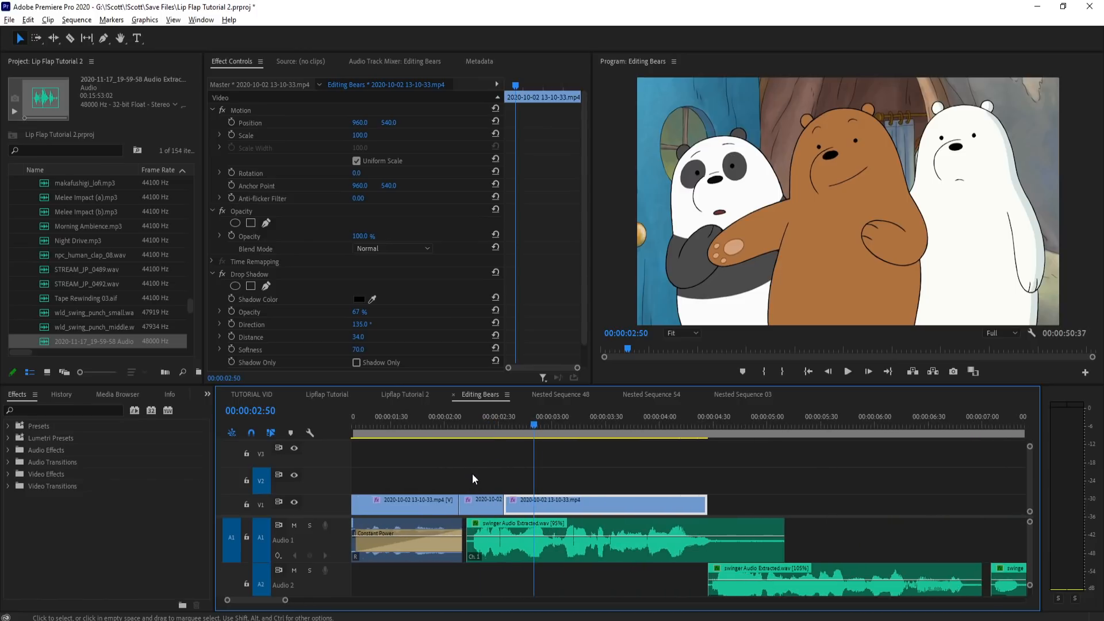
pyautogui.click(513, 430)
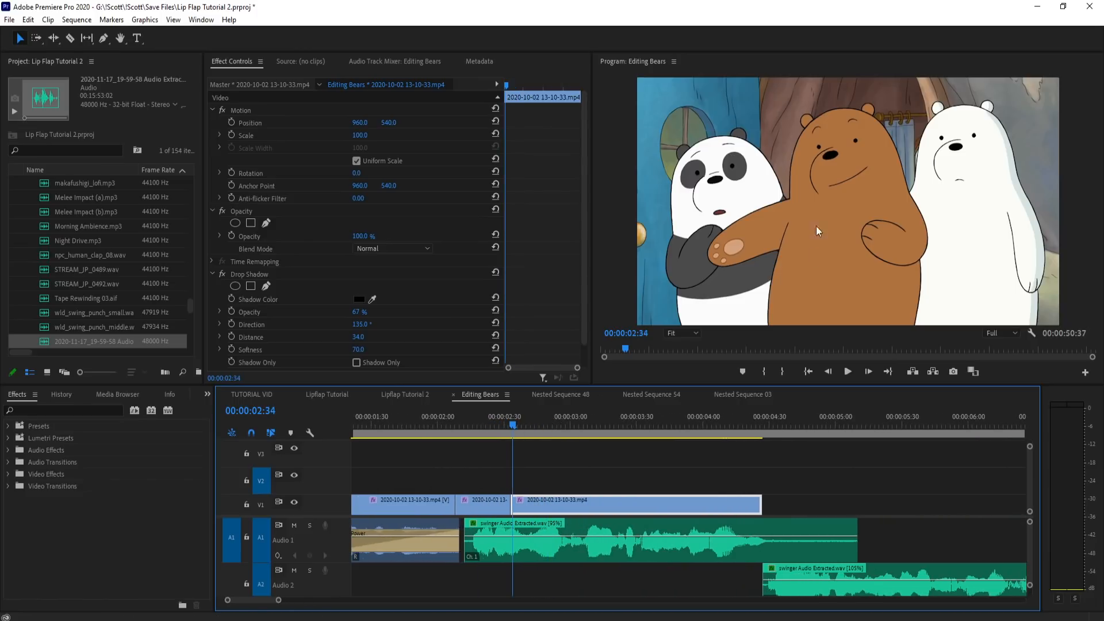
pyautogui.moveTo(512, 430)
pyautogui.mouseDown()
pyautogui.moveTo(477, 426)
pyautogui.moveTo(525, 431)
pyautogui.mouseUp()
# Step: Copy two adjacent open-mouth pieces near 14:11 from the set of cut mouth shapes
pyautogui.scroll(-8, 410, 498)
pyautogui.scroll(10, 787, 488)
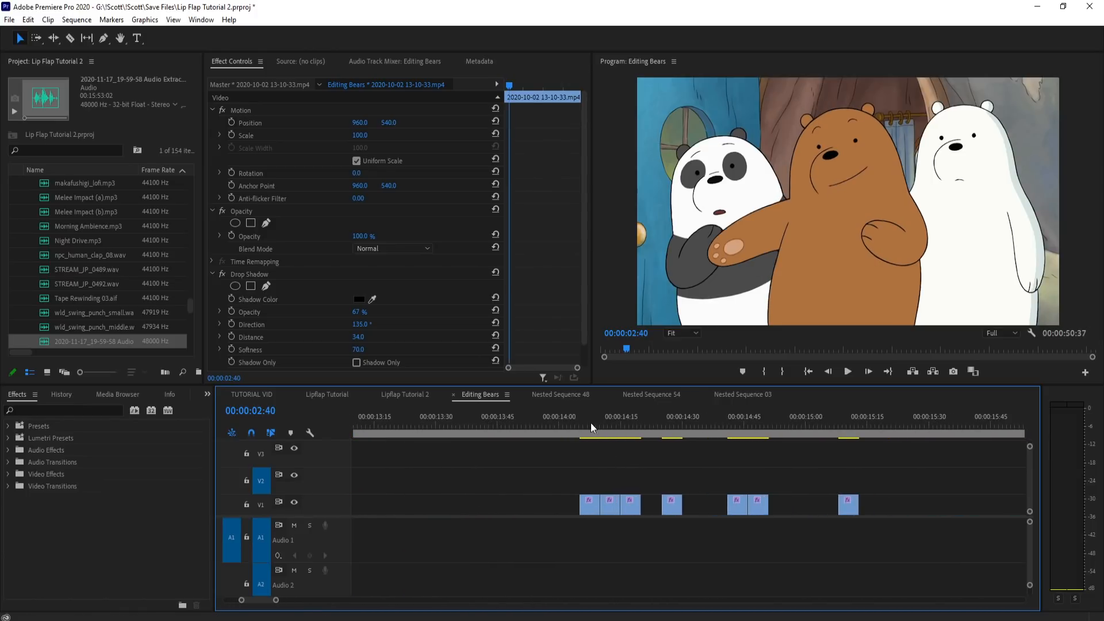
pyautogui.scroll(-5, 885, 477)
pyautogui.scroll(6, 805, 480)
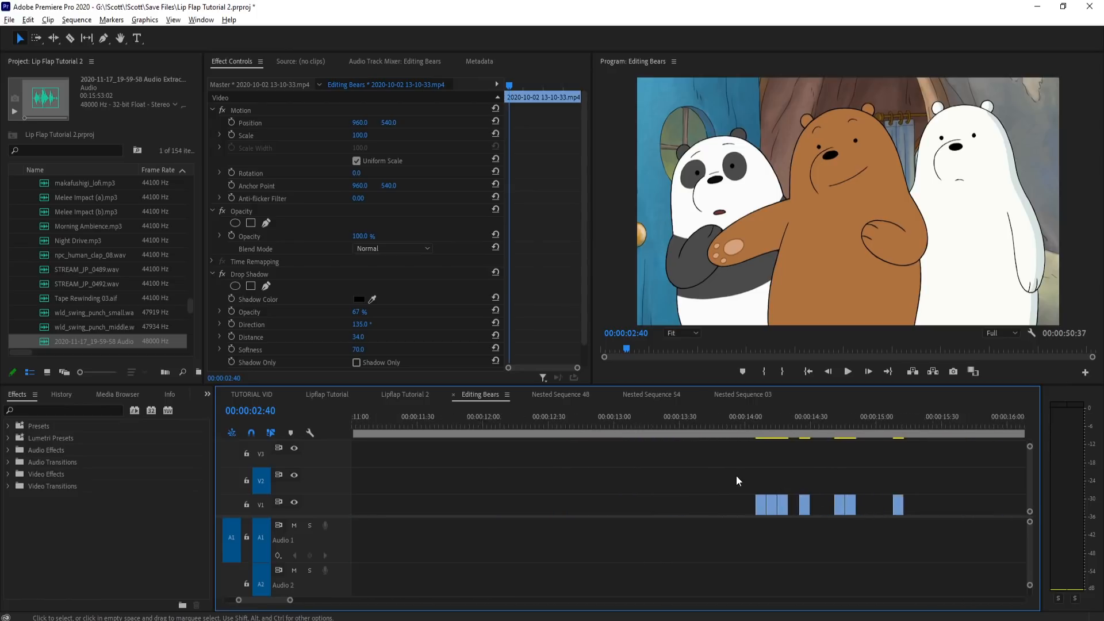
pyautogui.click(797, 427)
pyautogui.moveTo(806, 501); pyautogui.dragTo(805, 502)
# Step: Paste the two copied mouth pieces on V2 at 2:33, above the start of the held closed-mouth clip
pyautogui.scroll(-5, 894, 497)
pyautogui.scroll(-2, 794, 510)
pyautogui.scroll(10, 406, 480)
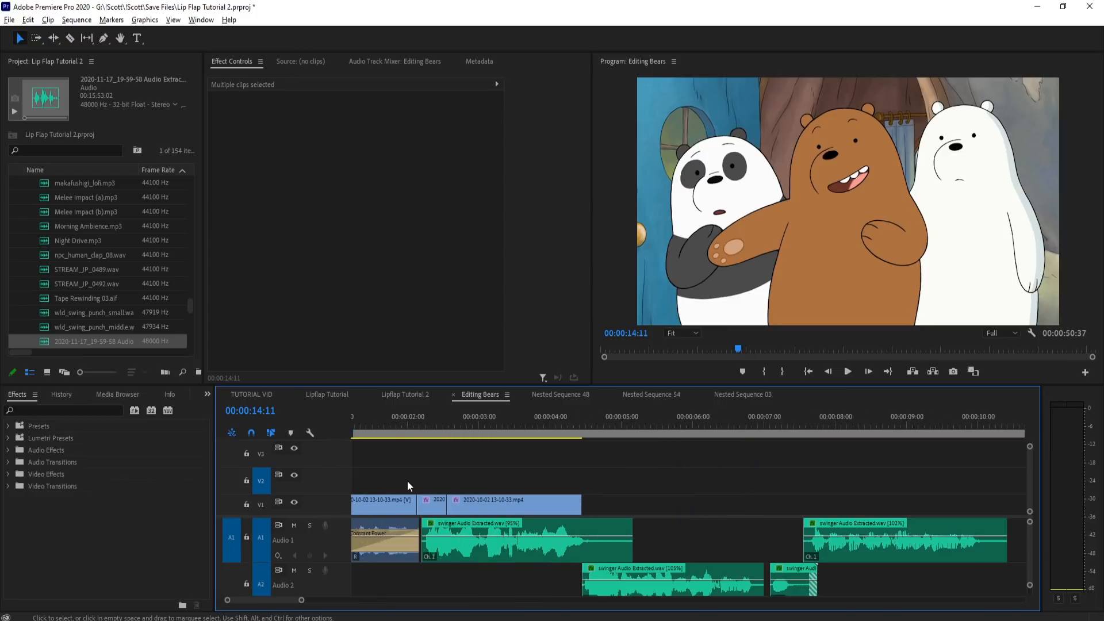
pyautogui.moveTo(494, 424); pyautogui.dragTo(543, 422)
pyautogui.moveTo(570, 422); pyautogui.dragTo(737, 424)
pyautogui.hotkey('ctrl', 'v')
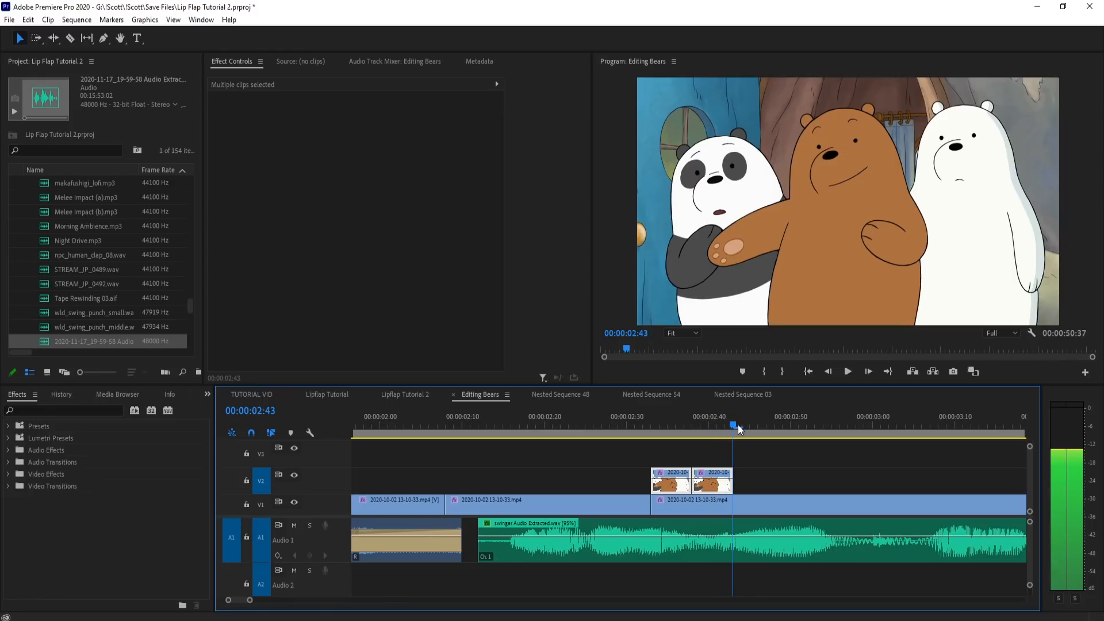
# Step: Continue the row of mouth pieces on V2 from 2:43 to 2:53 using the small round-mouth piece from 14:47
pyautogui.scroll(-6, 615, 456)
pyautogui.scroll(6, 442, 472)
pyautogui.click(442, 472)
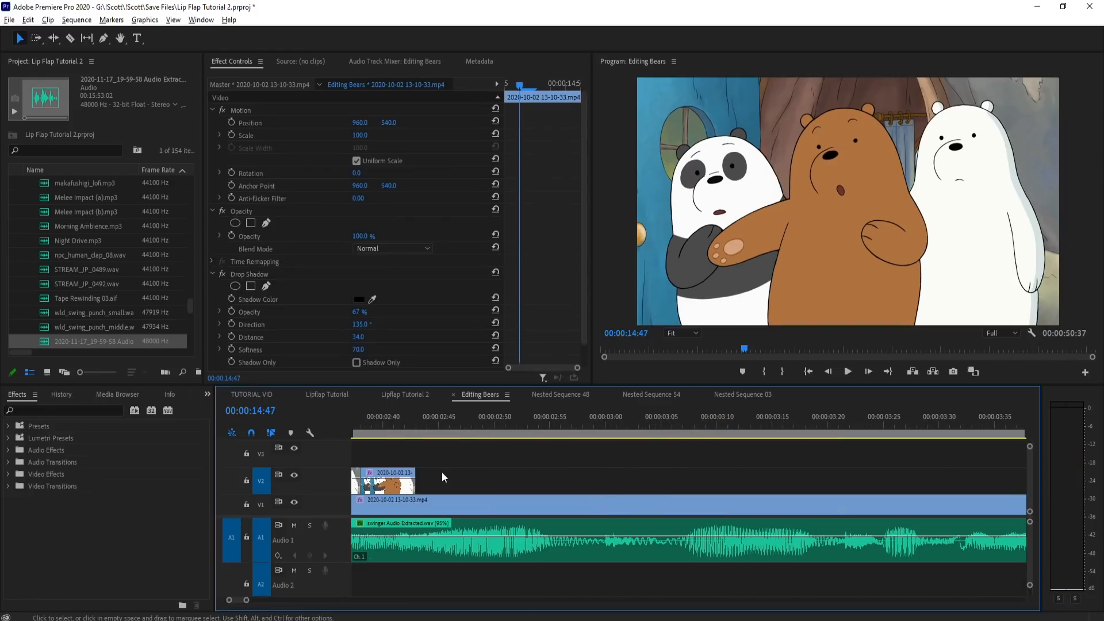
pyautogui.moveTo(418, 422); pyautogui.dragTo(603, 423)
pyautogui.scroll(-2, 420, 476)
pyautogui.scroll(-2, 436, 483)
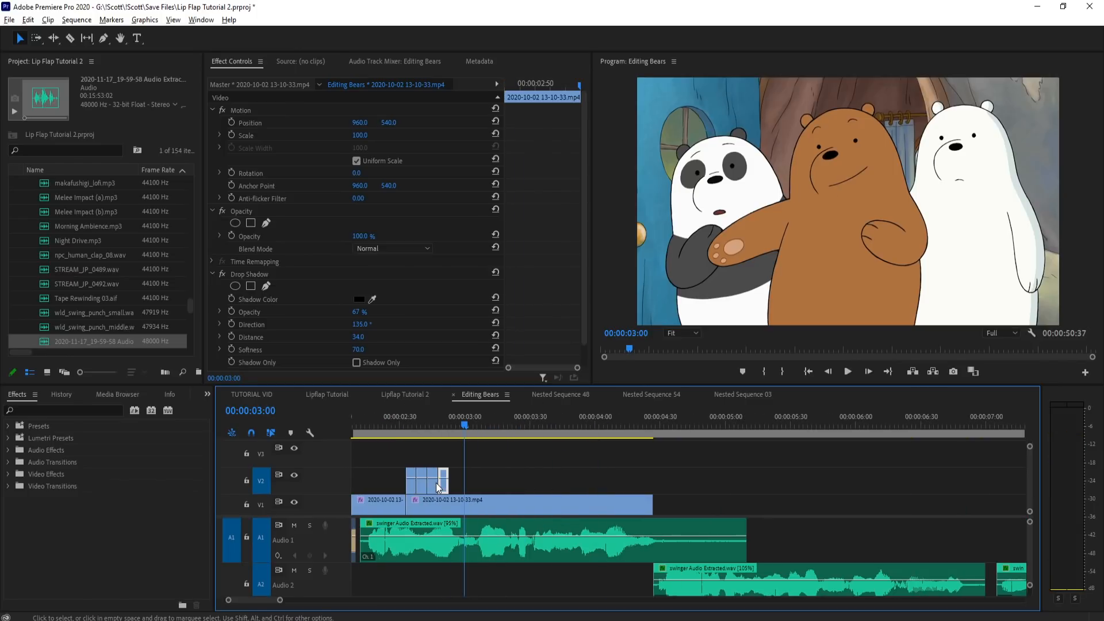
# Step: Duplicate the second mouth piece on V2 onto the end of the row at 2:53
pyautogui.scroll(2, 436, 483)
pyautogui.click(442, 424)
pyautogui.click(410, 426)
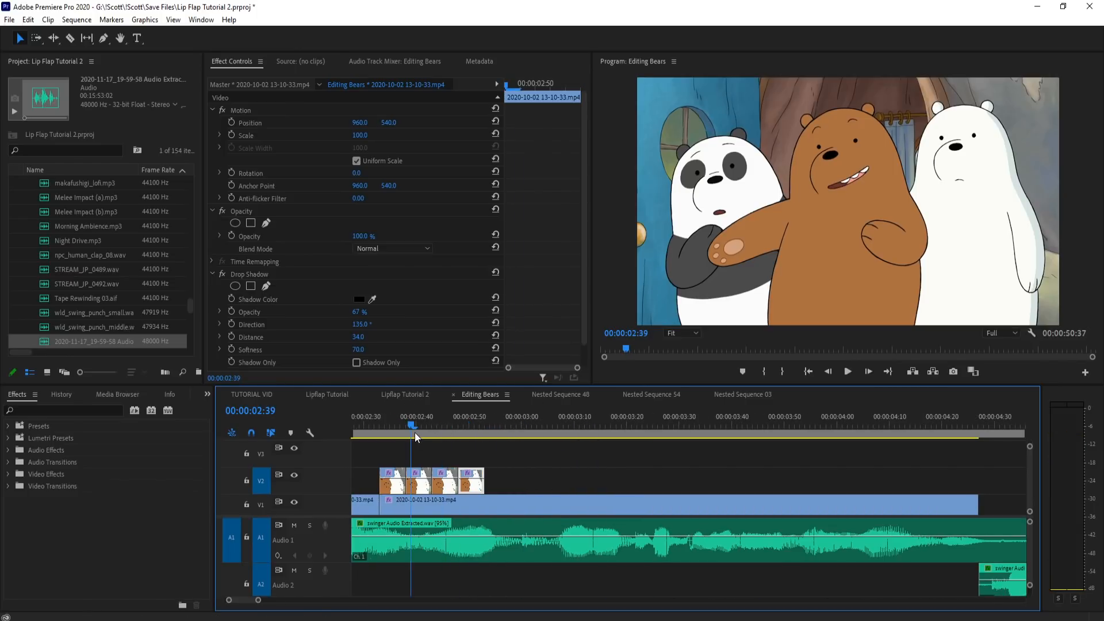
pyautogui.moveTo(423, 491); pyautogui.dragTo(497, 487)
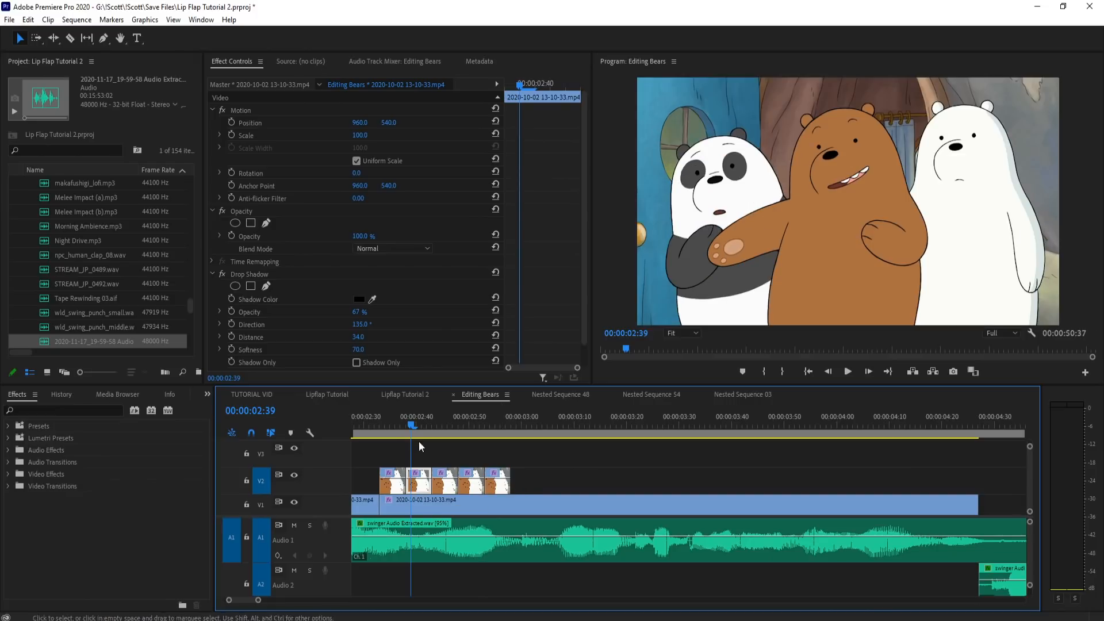
# Step: Play and scrub the sequence from about 2:10 to check the row of V2 mouth pieces against the swinger audio
pyautogui.click(383, 425)
pyautogui.press('space')
pyautogui.press('space')
pyautogui.scroll(-2, 883, 458)
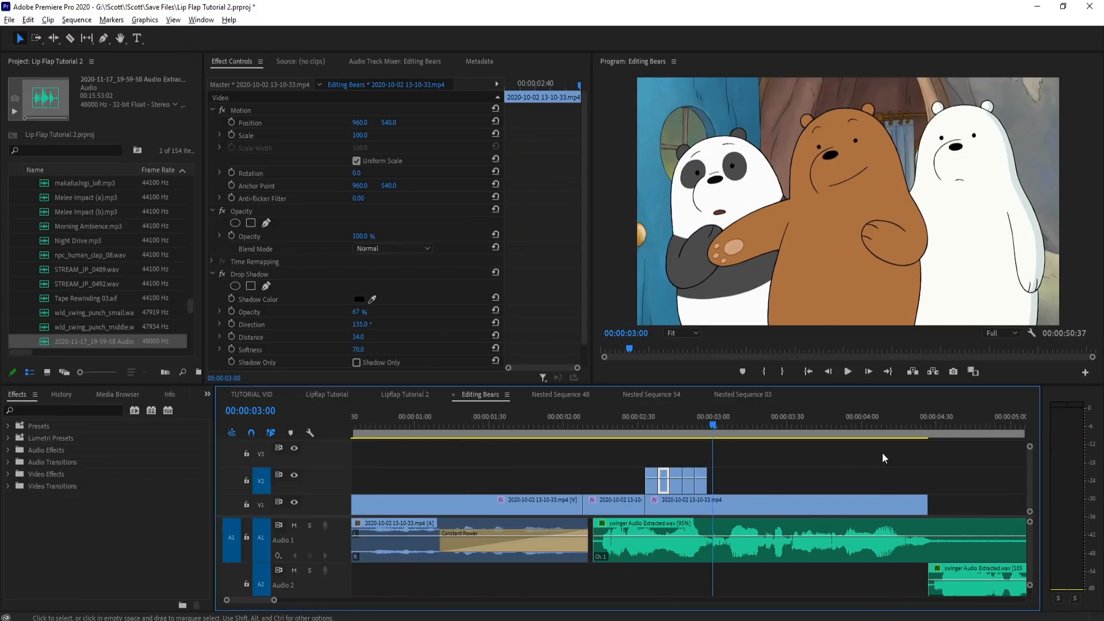
pyautogui.click(609, 425)
pyautogui.click(588, 425)
pyautogui.press('space')
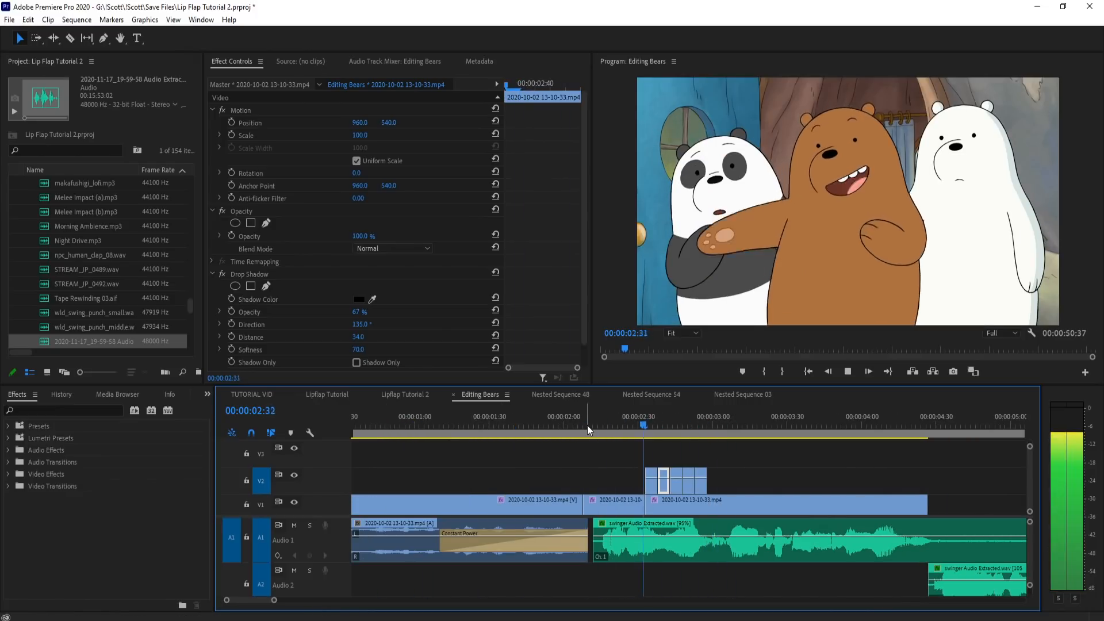
pyautogui.press('space')
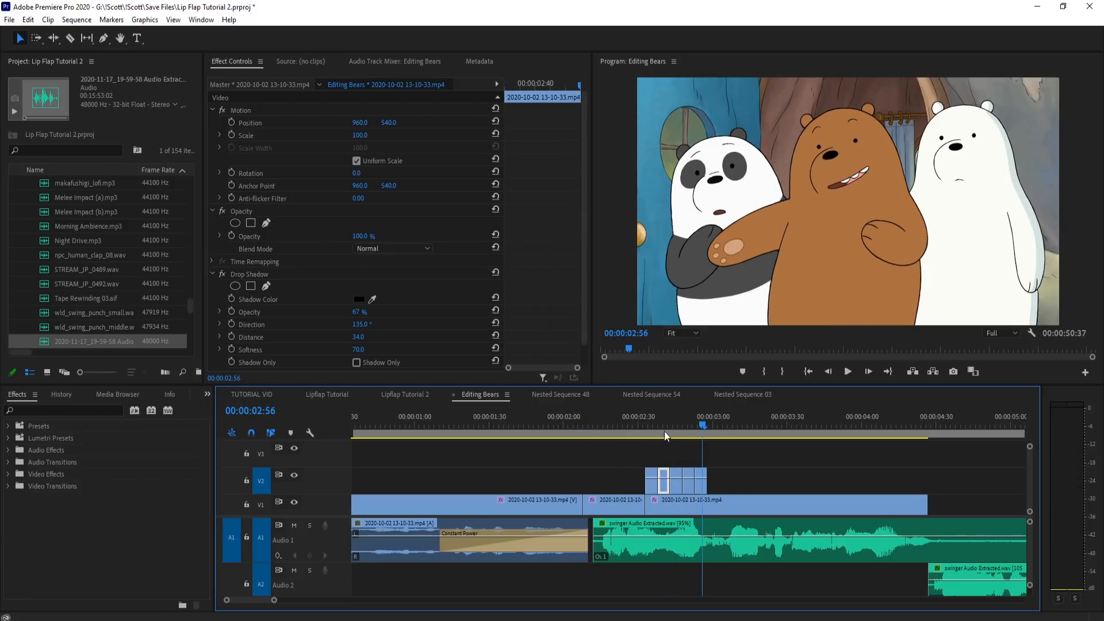
pyautogui.scroll(3, 668, 416)
pyautogui.click(521, 418)
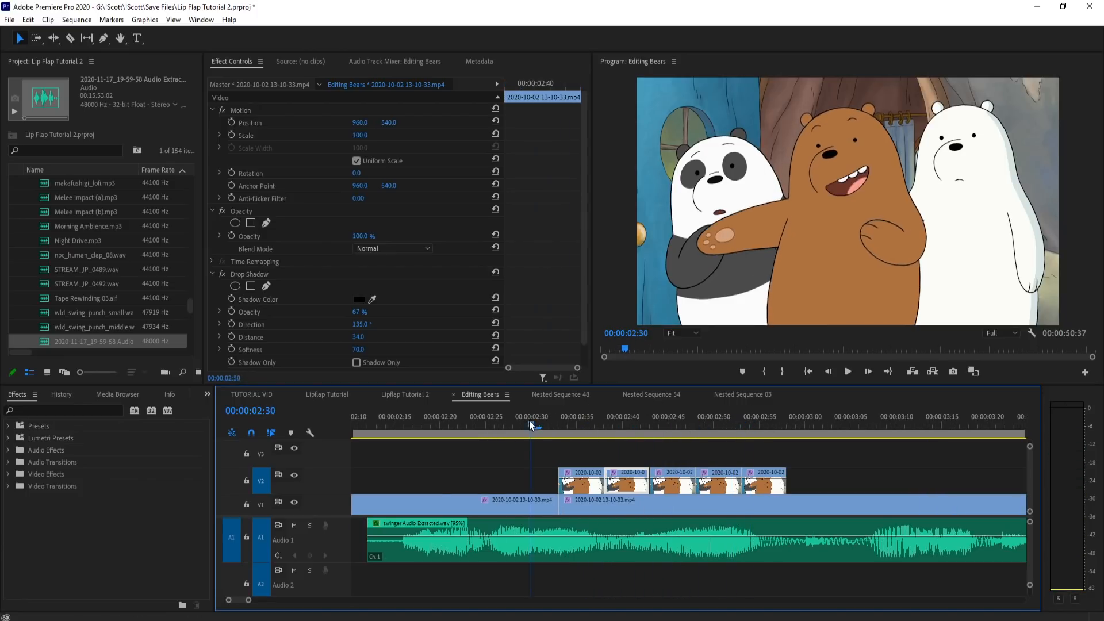
pyautogui.scroll(-3, 588, 439)
pyautogui.moveTo(585, 425); pyautogui.dragTo(610, 425)
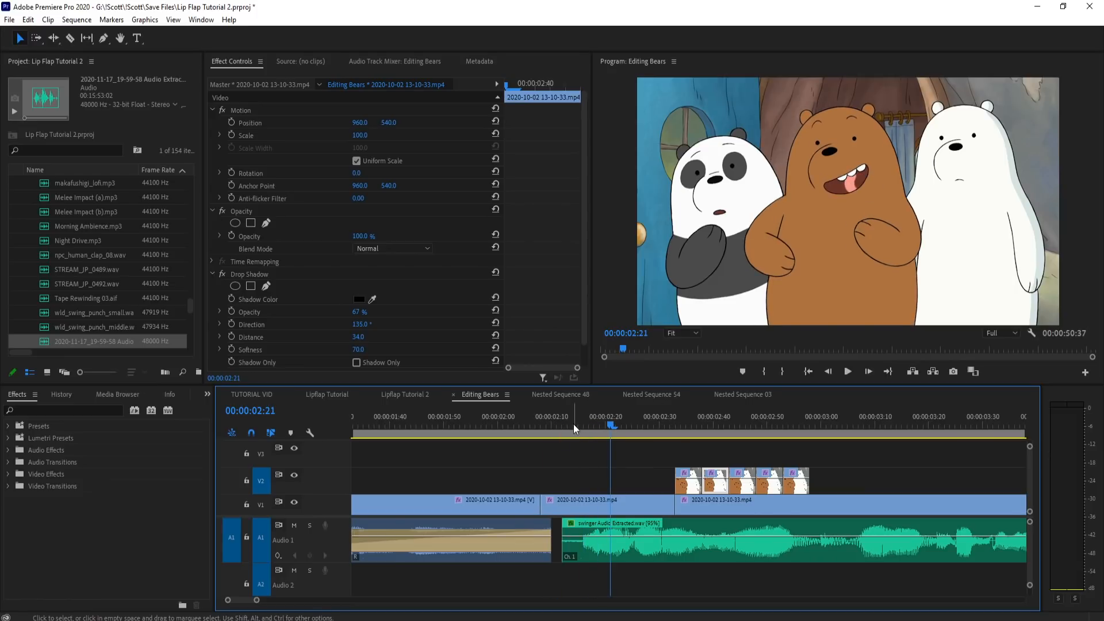
pyautogui.press('space')
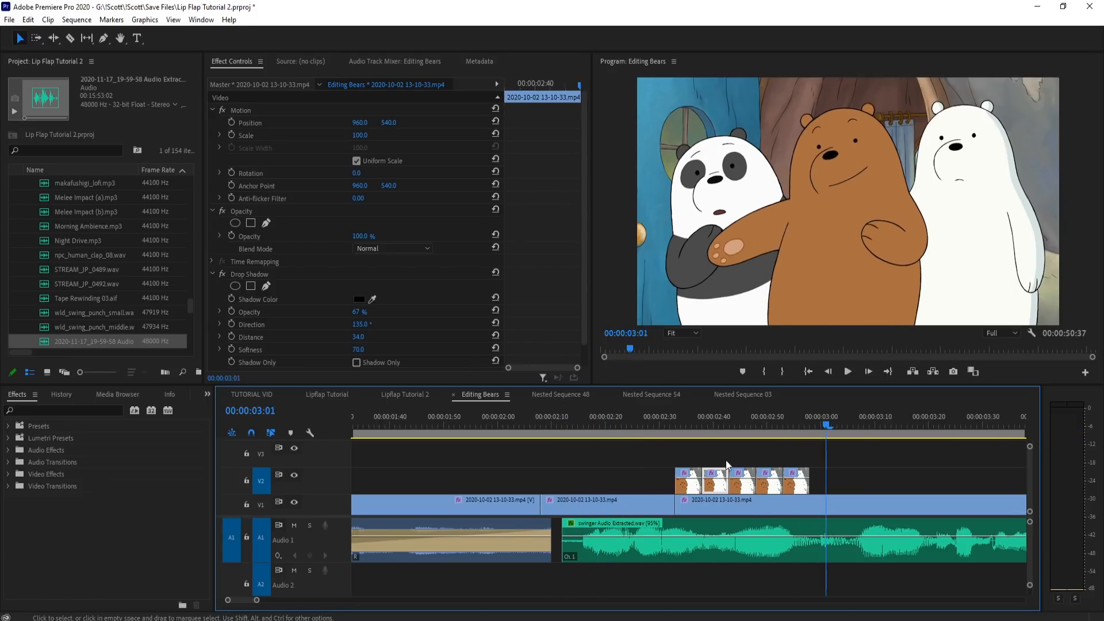
# Step: Locate the next spoken sound near 3:07 and copy the three adjacent mouth pieces starting at 14:05
pyautogui.scroll(-3, 526, 478)
pyautogui.moveTo(643, 419); pyautogui.dragTo(797, 405)
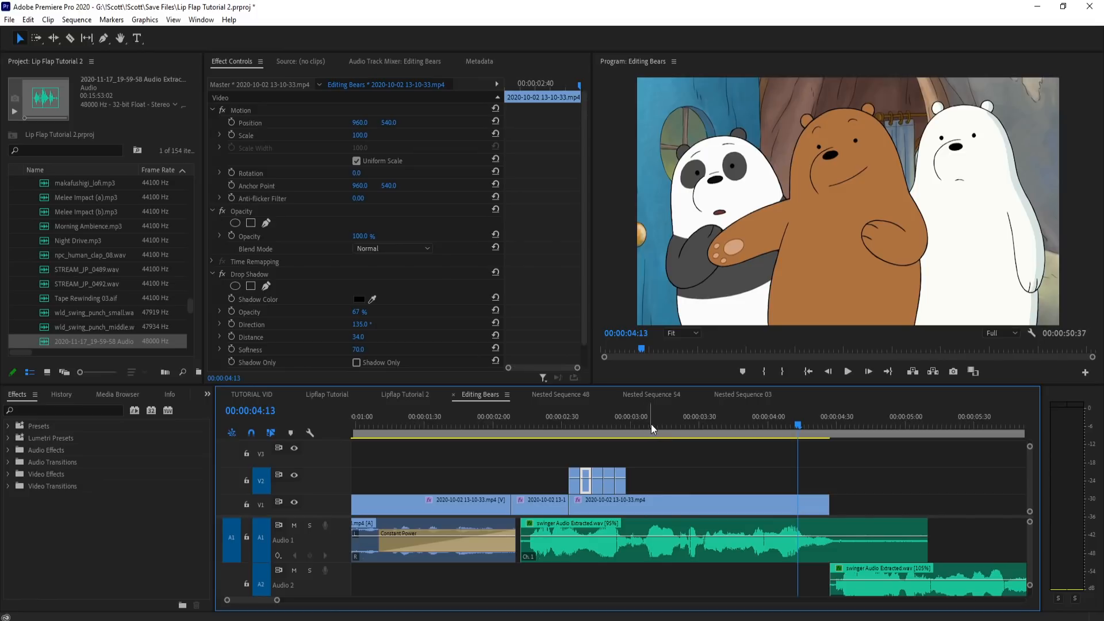
pyautogui.moveTo(650, 425); pyautogui.dragTo(648, 428)
pyautogui.scroll(-1, 561, 446)
pyautogui.scroll(-7, 561, 452)
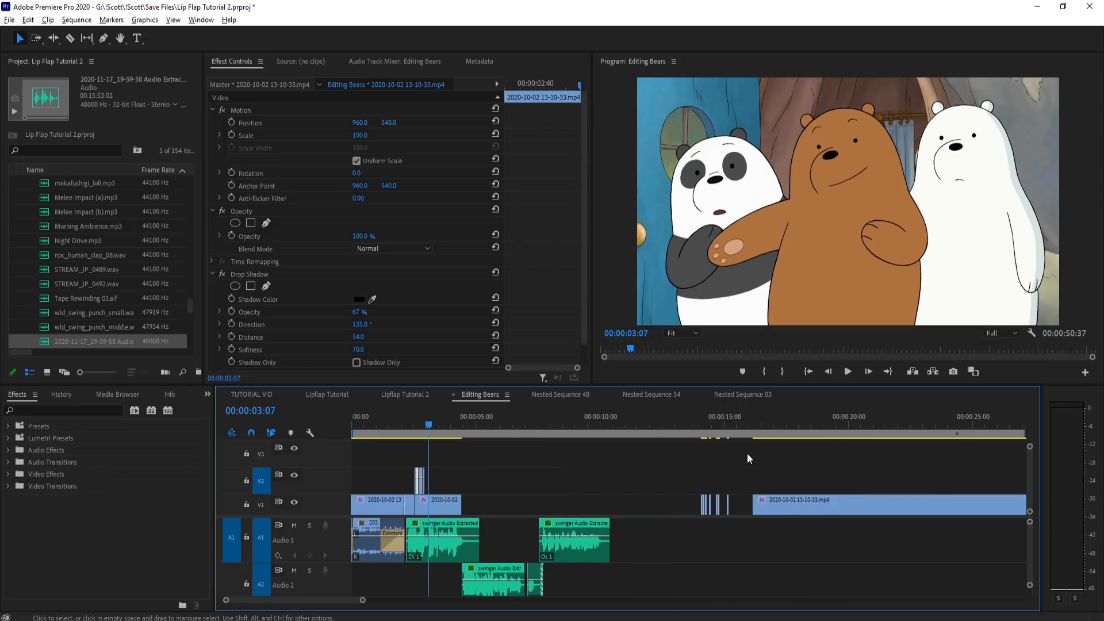
pyautogui.scroll(10, 721, 453)
pyautogui.click(584, 426)
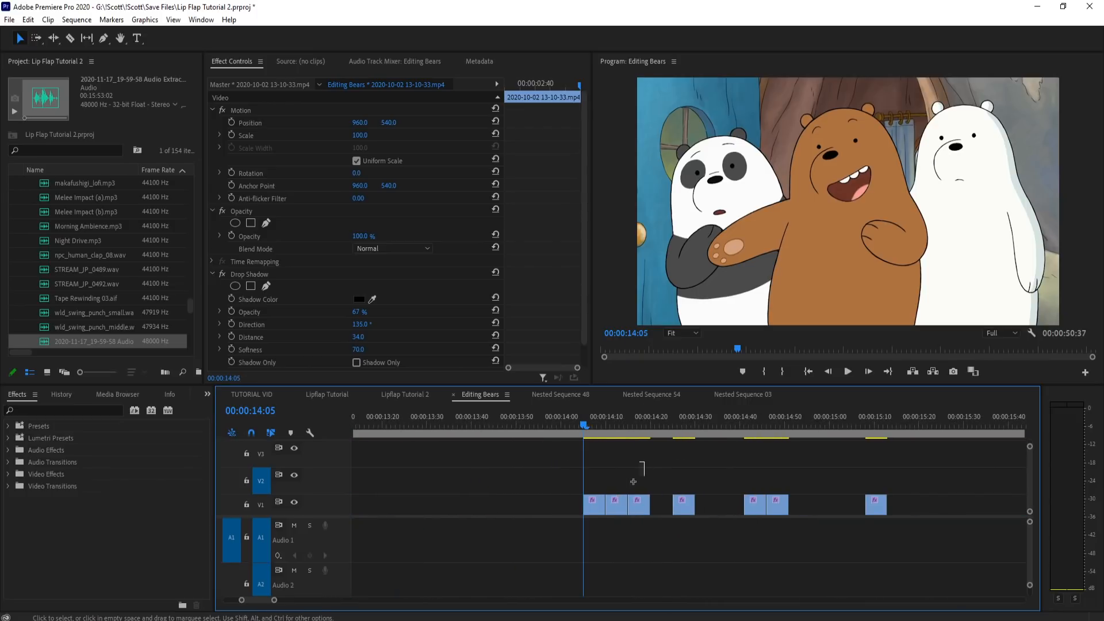
pyautogui.moveTo(635, 464); pyautogui.dragTo(578, 509)
pyautogui.scroll(-3, 804, 475)
pyautogui.scroll(-4, 804, 475)
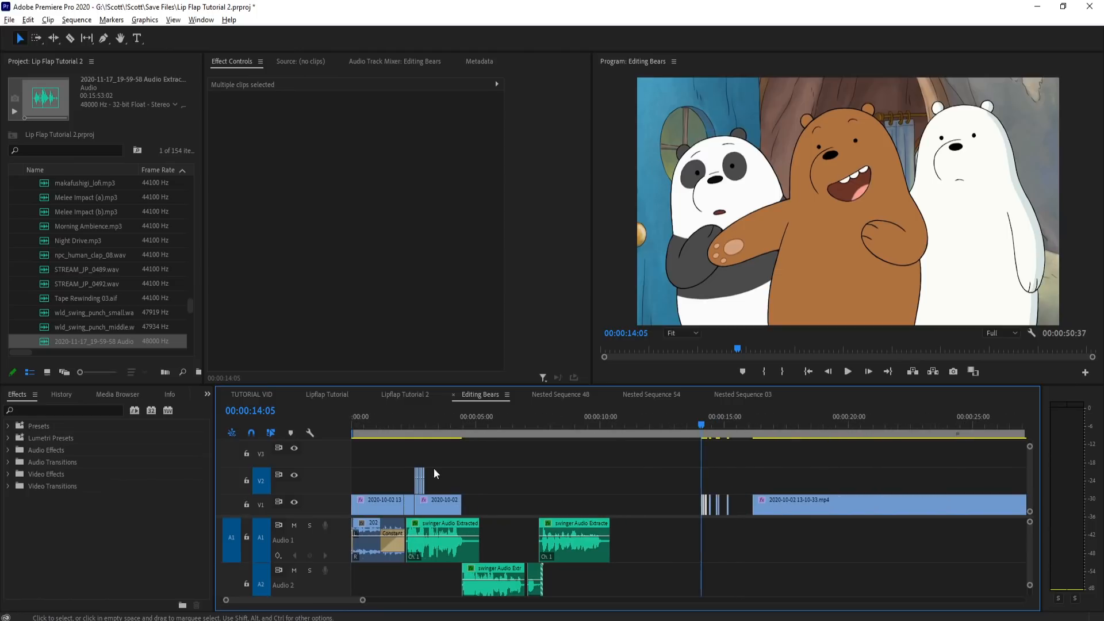
# Step: Paste the three mouth pieces on V2 at 3:07, duplicate the second one at the end of the group, and play the result
pyautogui.scroll(8, 425, 474)
pyautogui.scroll(2, 452, 481)
pyautogui.click(453, 430)
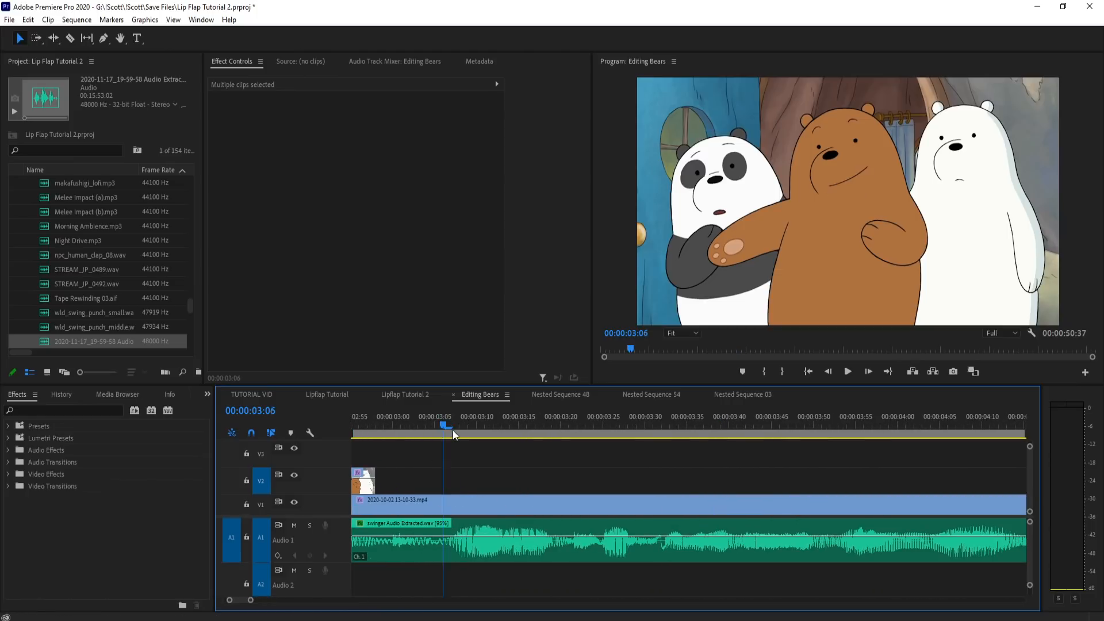
pyautogui.hotkey('ctrl', 'v')
pyautogui.moveTo(442, 427); pyautogui.dragTo(533, 430)
pyautogui.moveTo(509, 480); pyautogui.dragTo(601, 489)
pyautogui.press('space')
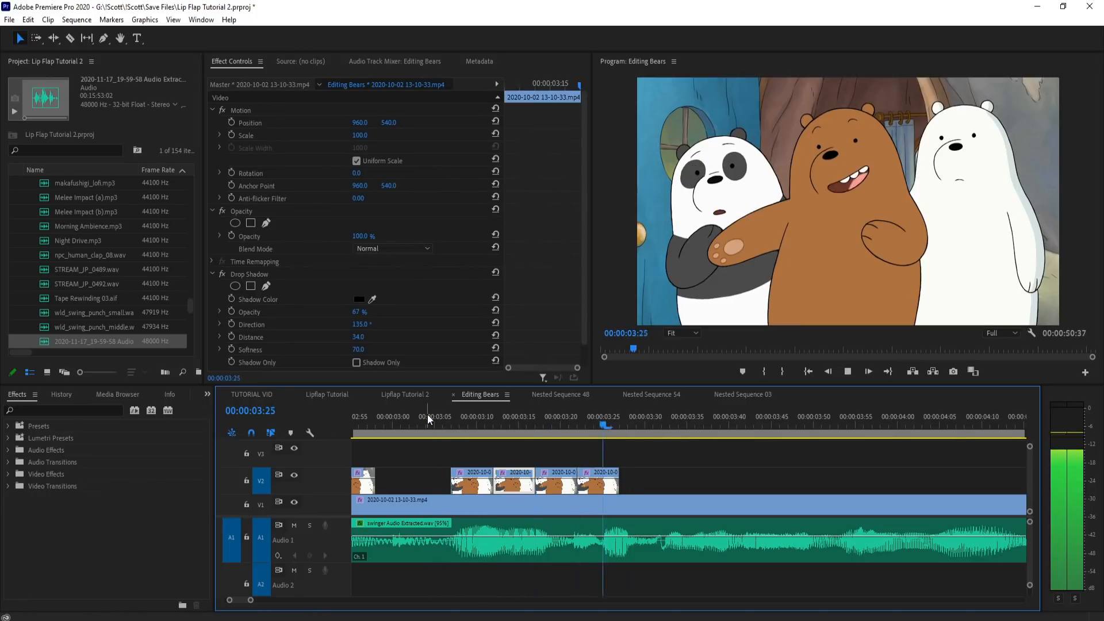
# Step: Set the playhead to 3:30 and copy the pair of adjacent mouth pieces near 14:45
pyautogui.moveTo(506, 426); pyautogui.dragTo(650, 431)
pyautogui.scroll(-3, 751, 446)
pyautogui.scroll(-4, 455, 455)
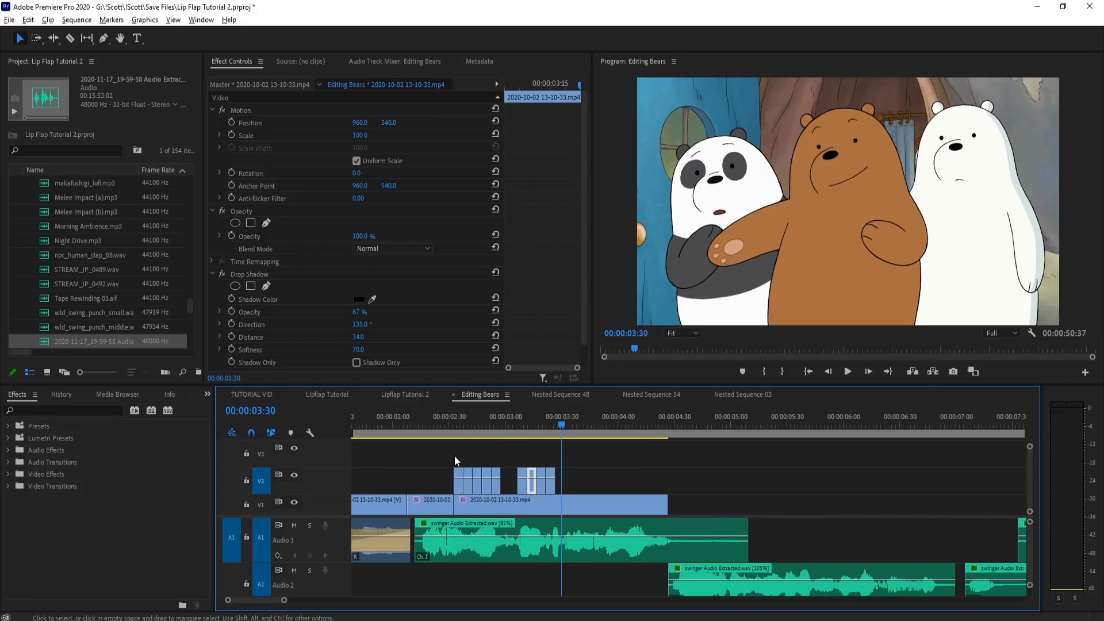
pyautogui.hscroll(10, 454, 455)
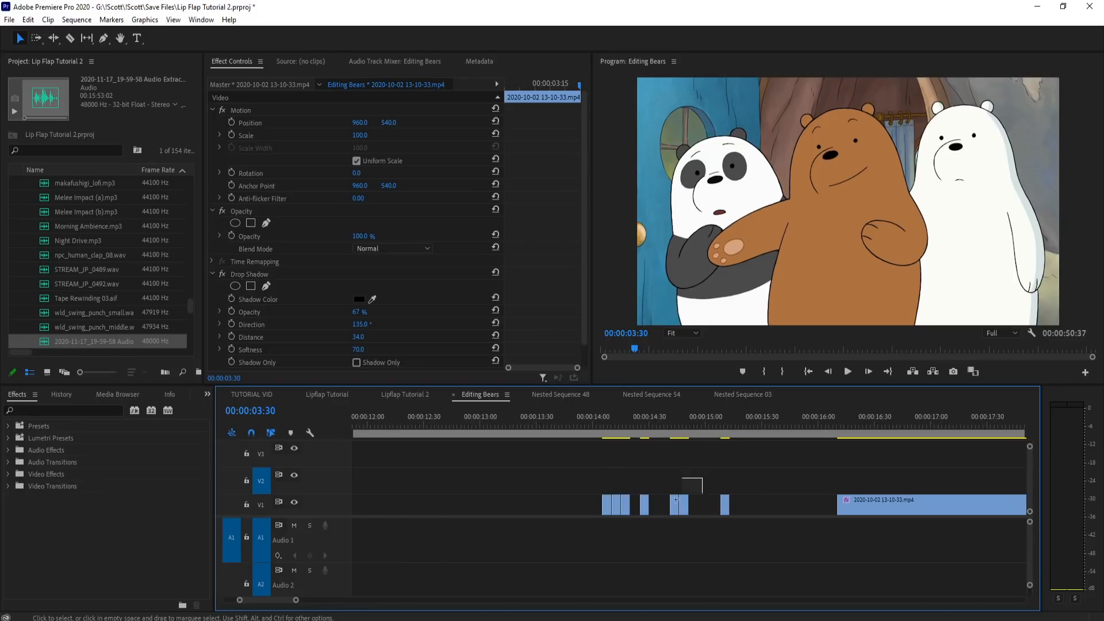
pyautogui.moveTo(685, 489); pyautogui.dragTo(665, 506)
pyautogui.scroll(-3, 851, 493)
pyautogui.scroll(-3, 578, 509)
# Step: Paste the copied mouth pieces on V2 near 3:30 and reposition a single open-mouth piece to start at 3:32
pyautogui.scroll(5, 432, 489)
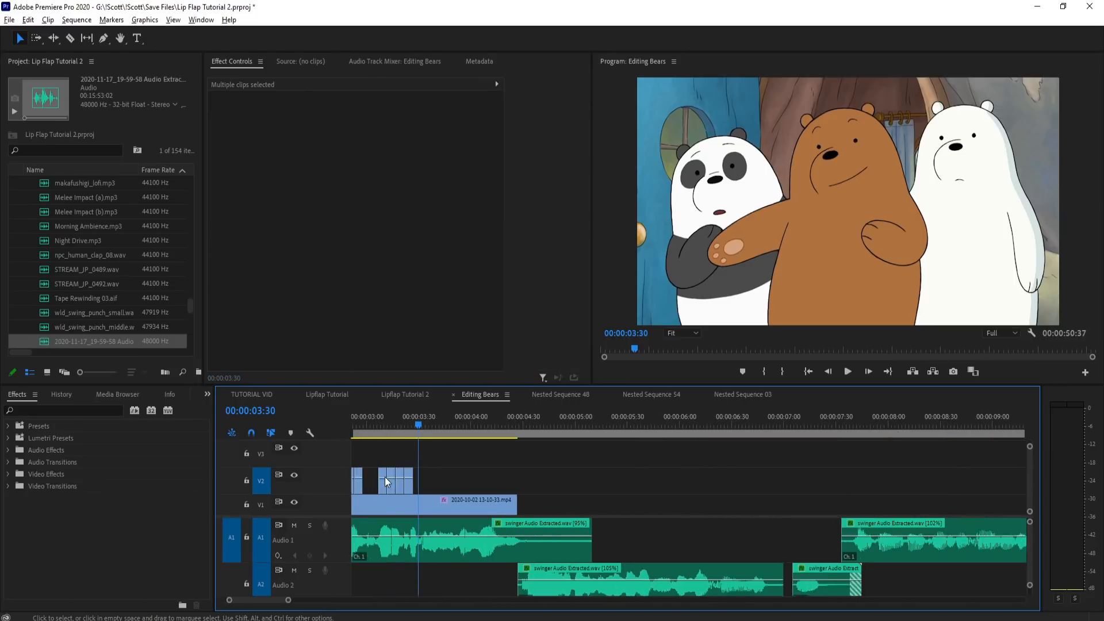
pyautogui.scroll(5, 384, 479)
pyautogui.moveTo(541, 418)
pyautogui.mouseDown()
pyautogui.moveTo(472, 419)
pyautogui.moveTo(546, 427)
pyautogui.mouseUp()
pyautogui.click(586, 500)
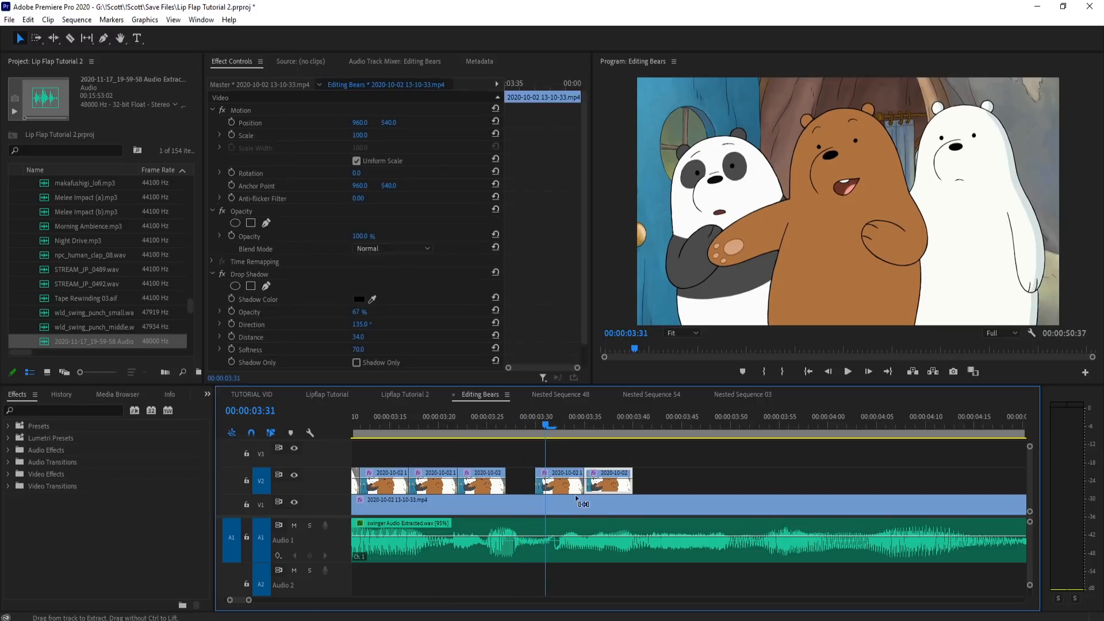
pyautogui.hotkey('ctrl', 'z')
pyautogui.moveTo(480, 413); pyautogui.dragTo(498, 418)
pyautogui.moveTo(551, 486); pyautogui.dragTo(581, 488)
pyautogui.moveTo(501, 435); pyautogui.dragTo(608, 440)
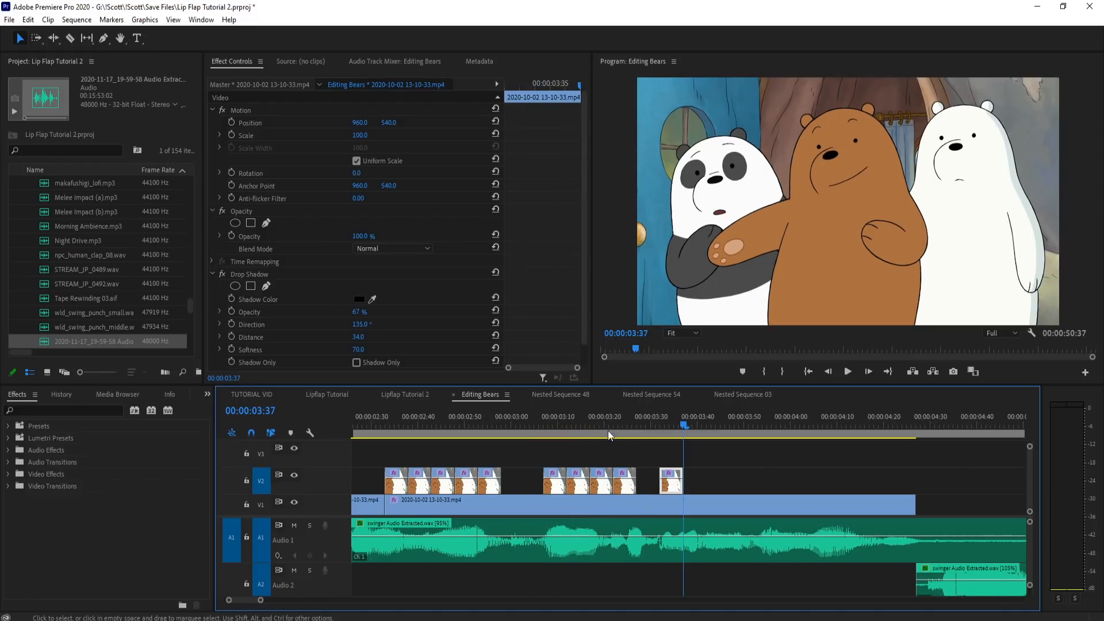
# Step: Add the pair of mouth pieces on V2 at 3:37, directly after the open-mouth piece, and play the passage to find the next sound
pyautogui.moveTo(608, 430); pyautogui.dragTo(604, 486)
pyautogui.click(639, 413)
pyautogui.press('space')
pyautogui.press('space')
pyautogui.moveTo(650, 418); pyautogui.dragTo(734, 424)
pyautogui.hotkey('ctrl', 'v')
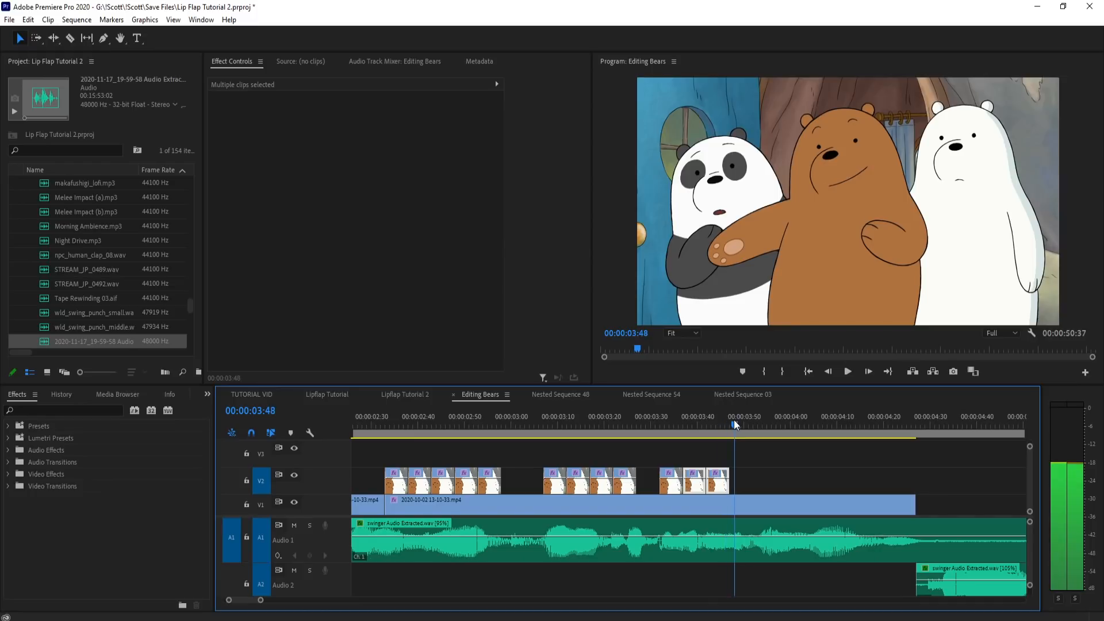
# Step: Duplicate the third mouth piece at the end of the new V2 group and place a copy of the first piece at 3:50
pyautogui.scroll(2, 756, 442)
pyautogui.click(673, 458)
pyautogui.moveTo(666, 486); pyautogui.dragTo(715, 486)
pyautogui.click(581, 417)
pyautogui.moveTo(581, 416); pyautogui.dragTo(718, 423)
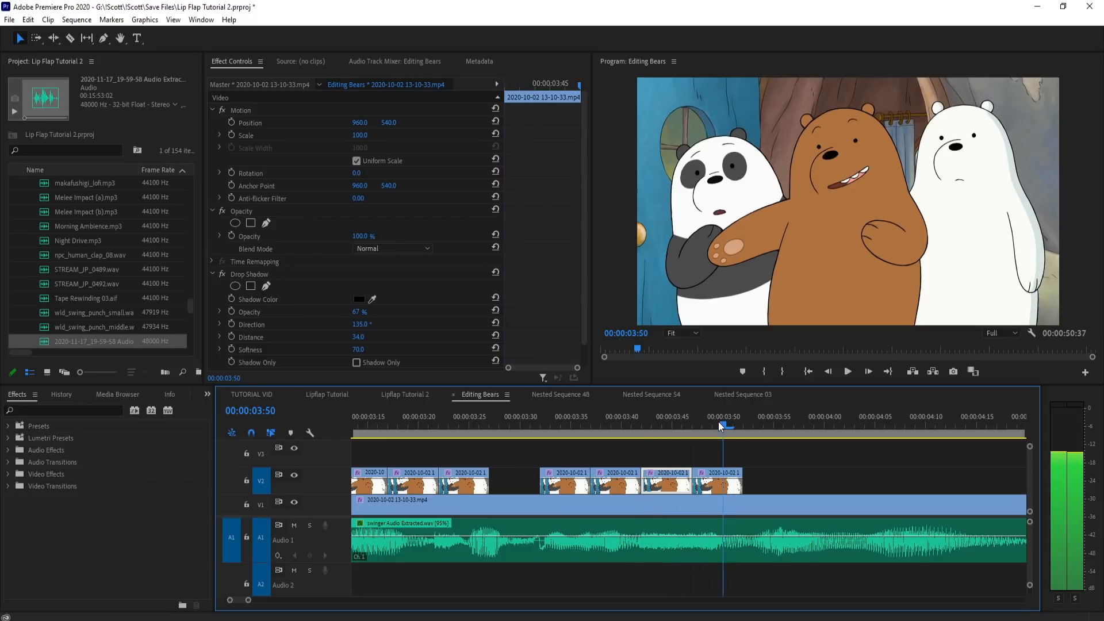
pyautogui.moveTo(563, 486); pyautogui.dragTo(746, 486)
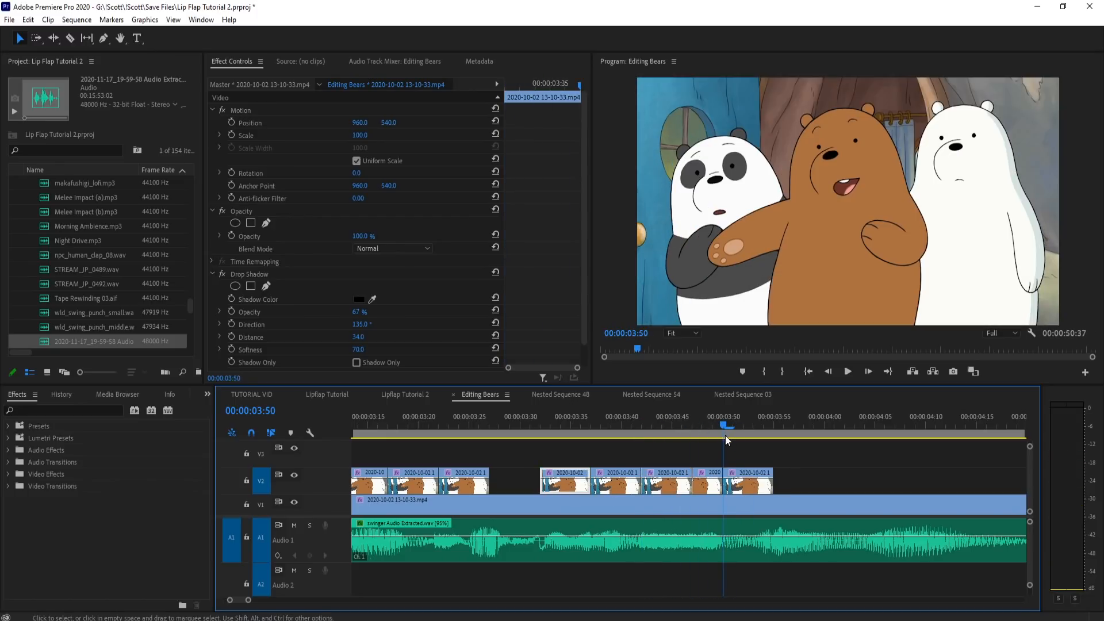
# Step: Continue the V2 row from 3:55 with duplicated mouth pieces and scrub through it against the audio
pyautogui.moveTo(722, 421); pyautogui.dragTo(575, 431)
pyautogui.scroll(-2, 739, 438)
pyautogui.moveTo(508, 414); pyautogui.dragTo(745, 424)
pyautogui.moveTo(739, 487); pyautogui.dragTo(819, 489)
pyautogui.click(807, 424)
pyautogui.moveTo(835, 424); pyautogui.dragTo(515, 443)
# Step: Copy a pair of mouth pieces, paste it at the end of the V2 row at 4:10, and play the result
pyautogui.click(791, 428)
pyautogui.hotkey('ctrl', 'c')
pyautogui.hotkey('ctrl', 'v')
pyautogui.click(811, 426)
pyautogui.press('space')
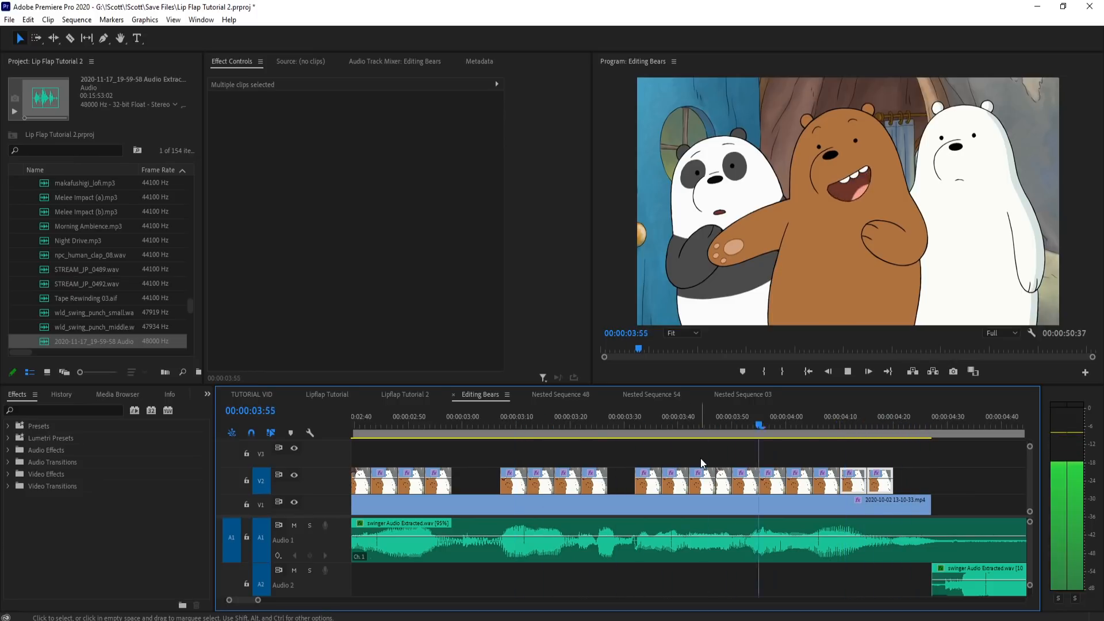
# Step: Play the lip flaps from about 2:31 in an enlarged program monitor to check them against the audio
pyautogui.press('space')
pyautogui.scroll(-3, 828, 462)
pyautogui.click(588, 423)
pyautogui.press('`')
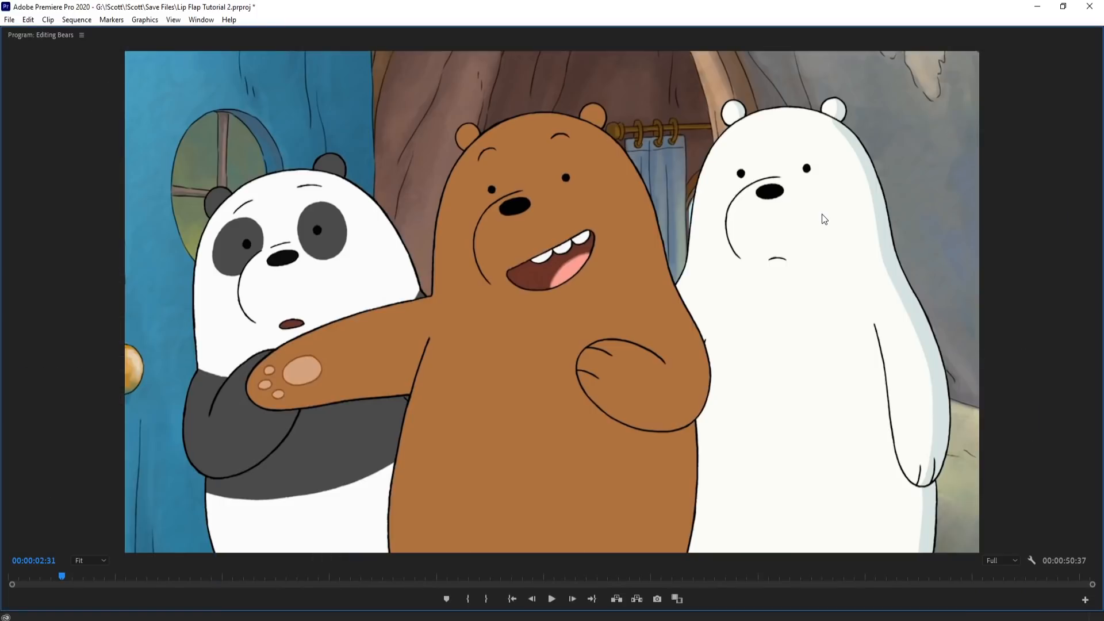
pyautogui.press('space')
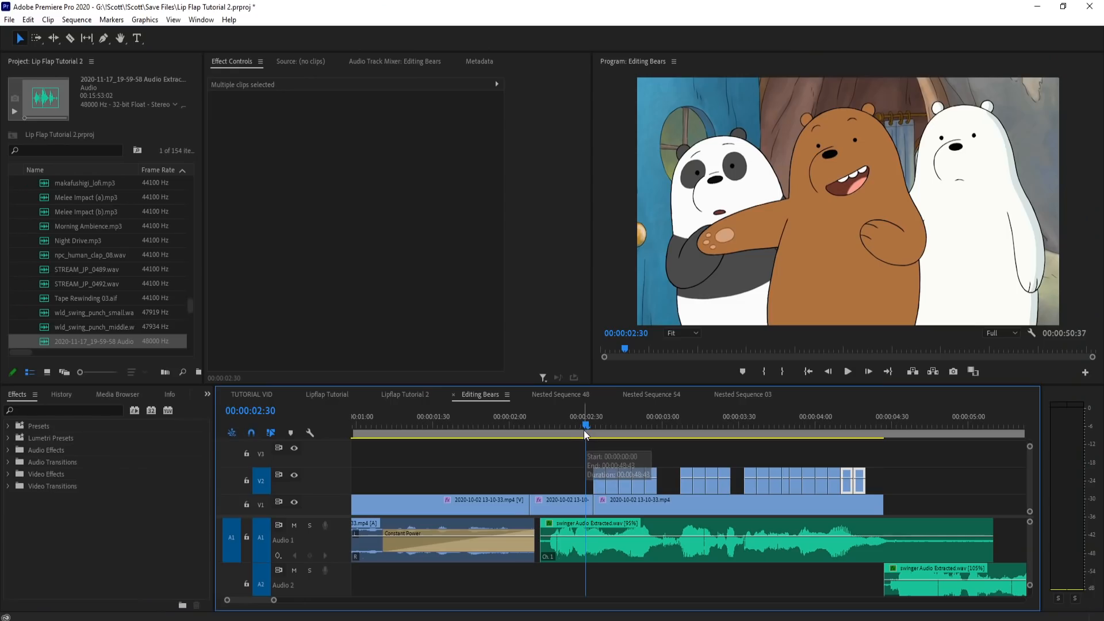
pyautogui.moveTo(585, 427); pyautogui.dragTo(595, 422)
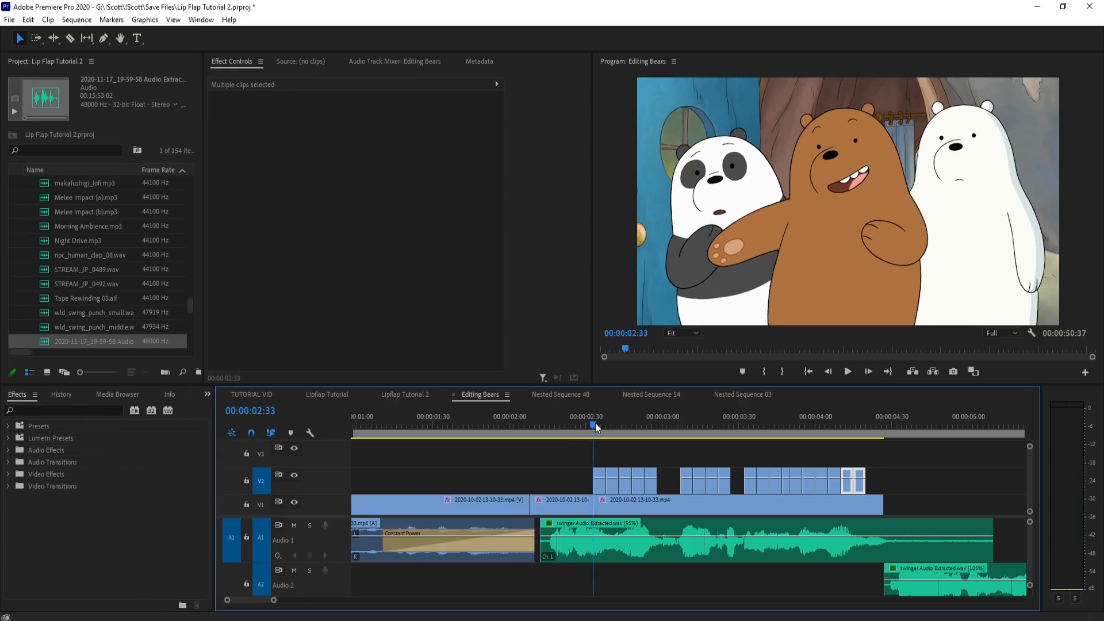
# Step: Scrub and play the V2 mouth pieces between about 3:36 and 4:10 to examine their timing against the swinger audio
pyautogui.click(828, 420)
pyautogui.click(839, 421)
pyautogui.scroll(5, 873, 442)
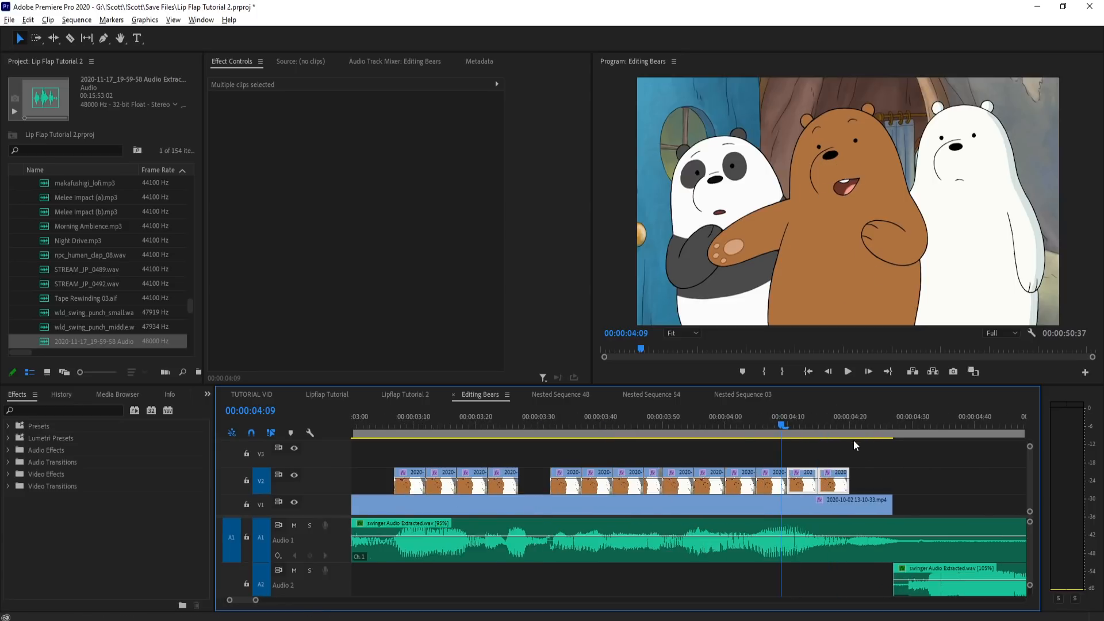
pyautogui.moveTo(757, 429); pyautogui.dragTo(624, 426)
pyautogui.click(754, 424)
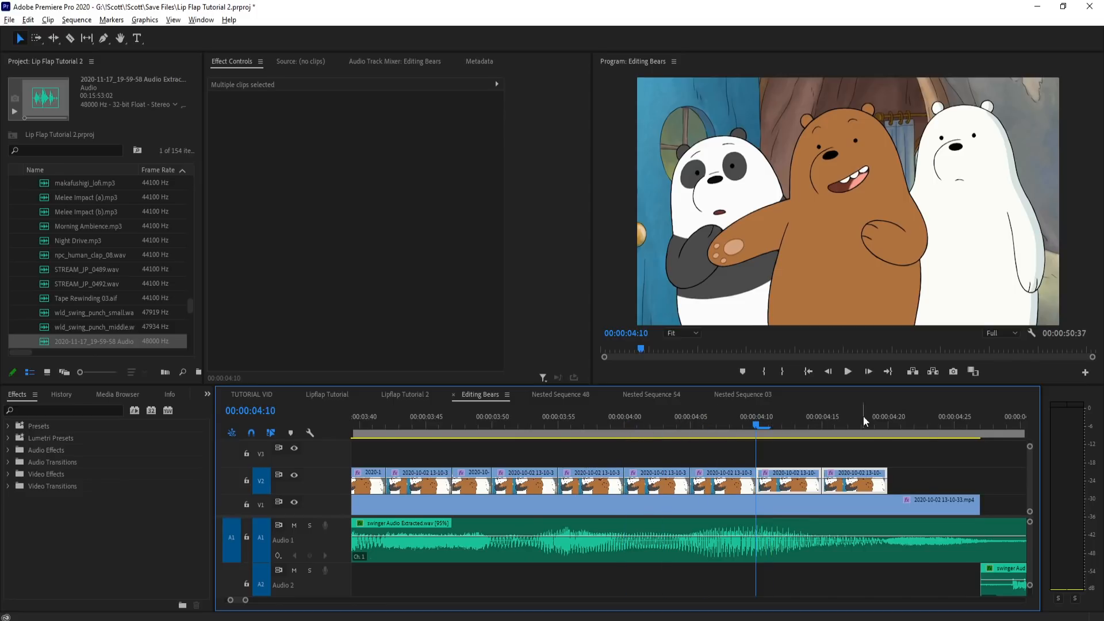
pyautogui.scroll(-3, 860, 418)
pyautogui.moveTo(823, 426); pyautogui.dragTo(618, 423)
pyautogui.scroll(-3, 778, 449)
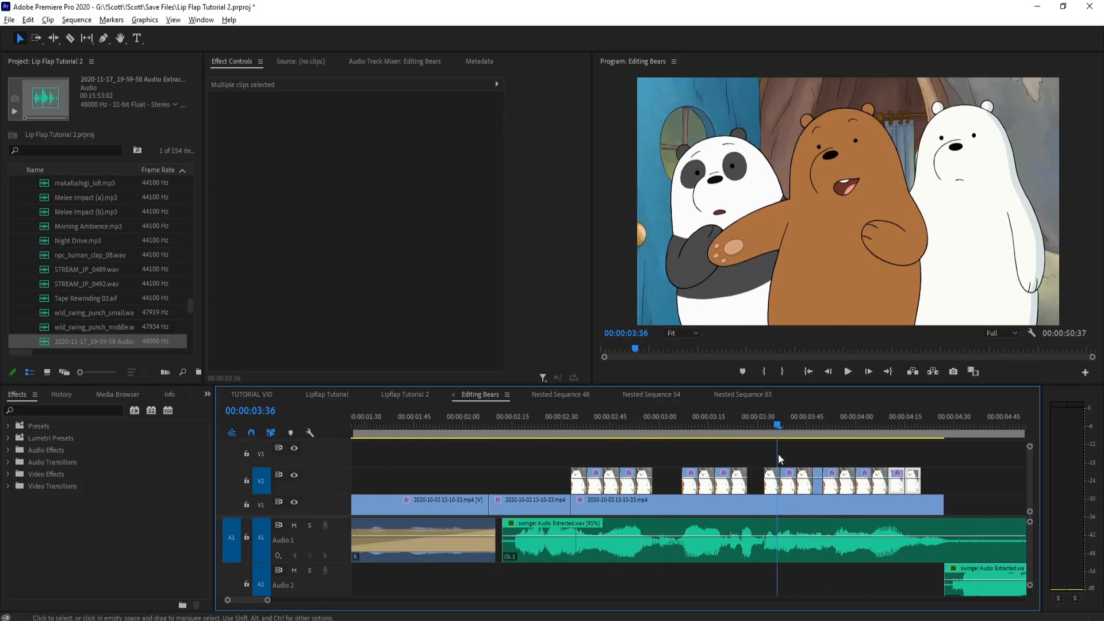
pyautogui.scroll(3, 580, 431)
pyautogui.moveTo(491, 418); pyautogui.dragTo(1022, 427)
pyautogui.press('space')
pyautogui.press('space')
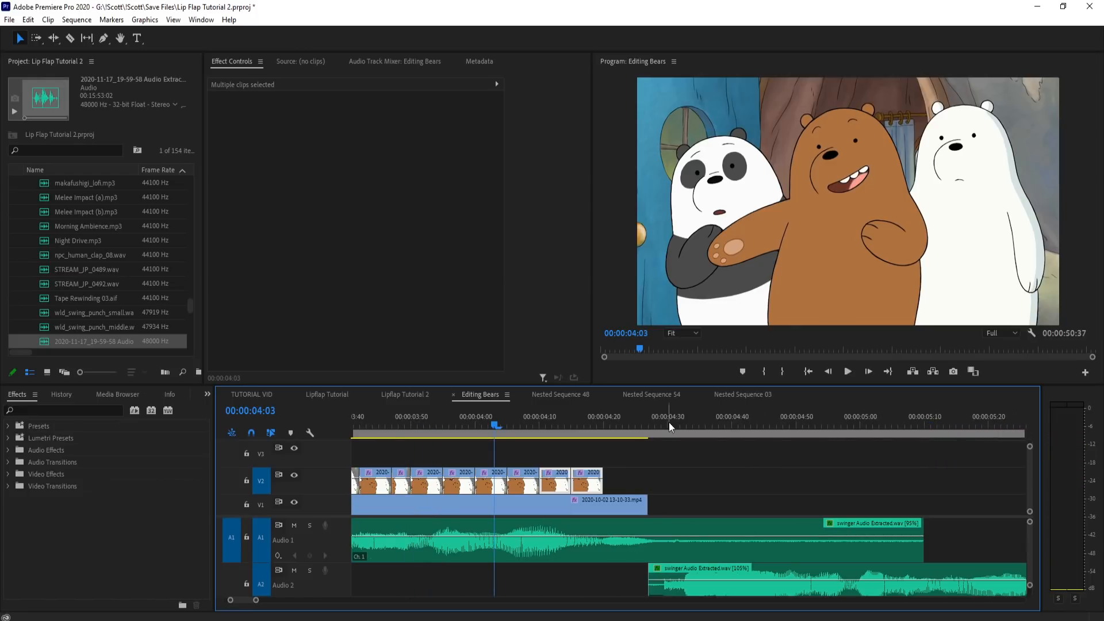
pyautogui.press('-')
pyautogui.click(628, 423)
pyautogui.moveTo(631, 424); pyautogui.dragTo(643, 424)
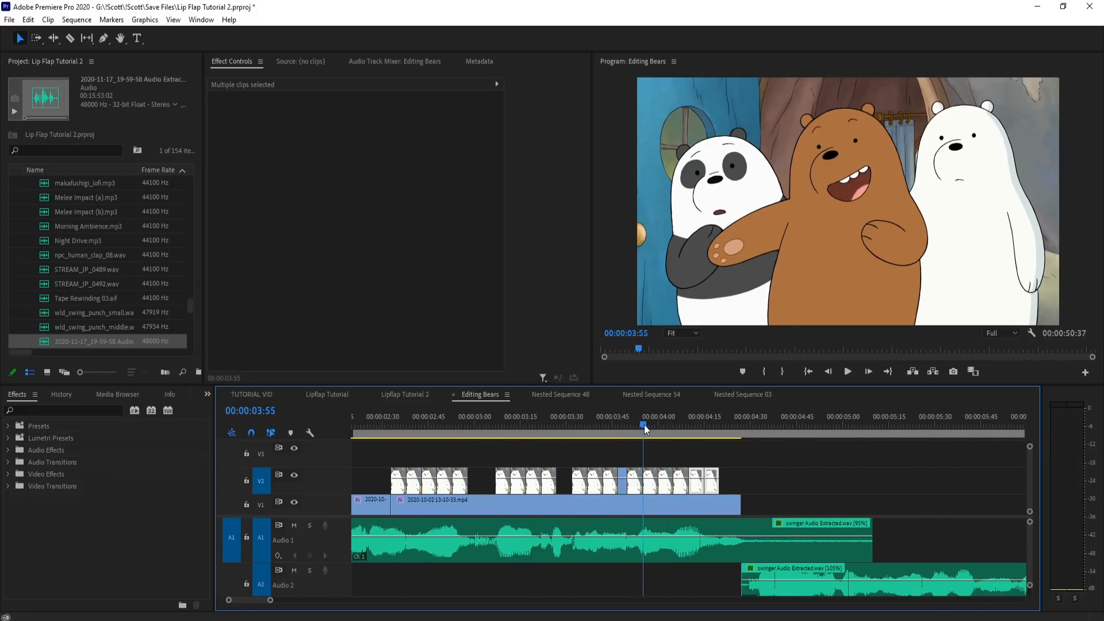
pyautogui.press('-')
pyautogui.press('=')
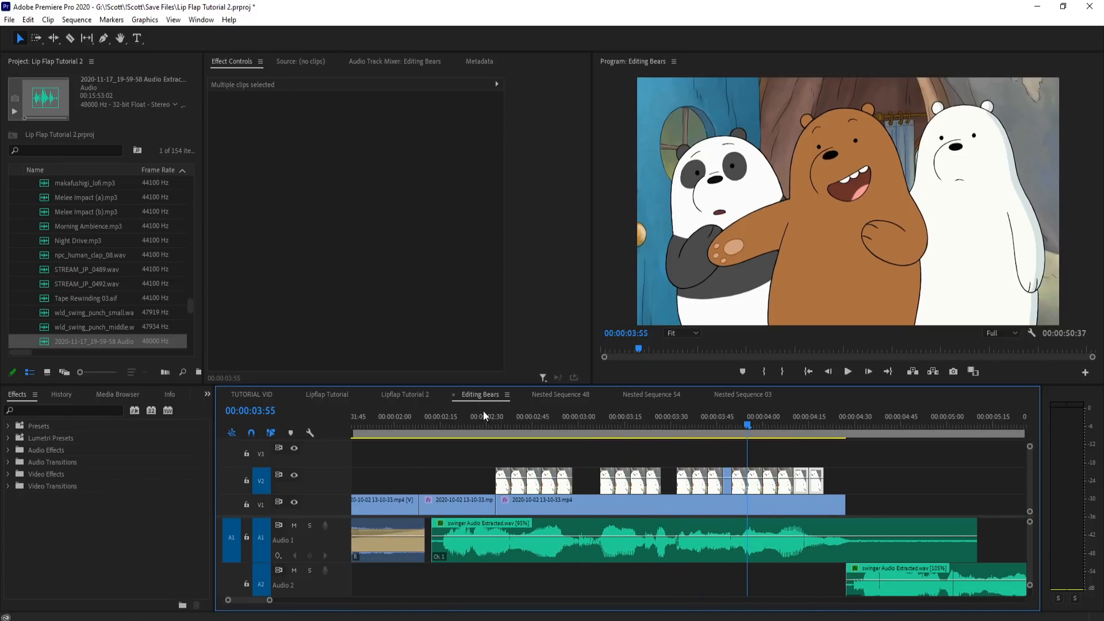
# Step: Copy the open-mouth piece starting at 3:32 and paste it on V2 at 2:18
pyautogui.click(446, 424)
pyautogui.press('=')
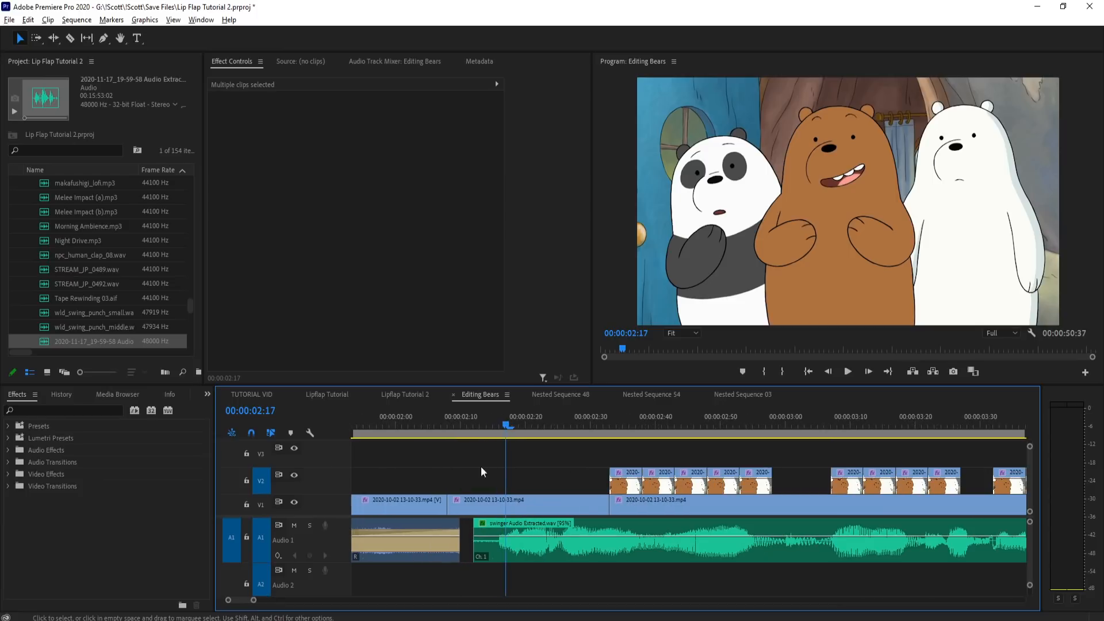
pyautogui.moveTo(506, 424); pyautogui.dragTo(636, 427)
pyautogui.press('space')
pyautogui.moveTo(793, 420); pyautogui.dragTo(1013, 470)
pyautogui.click(1015, 474)
pyautogui.click(510, 435)
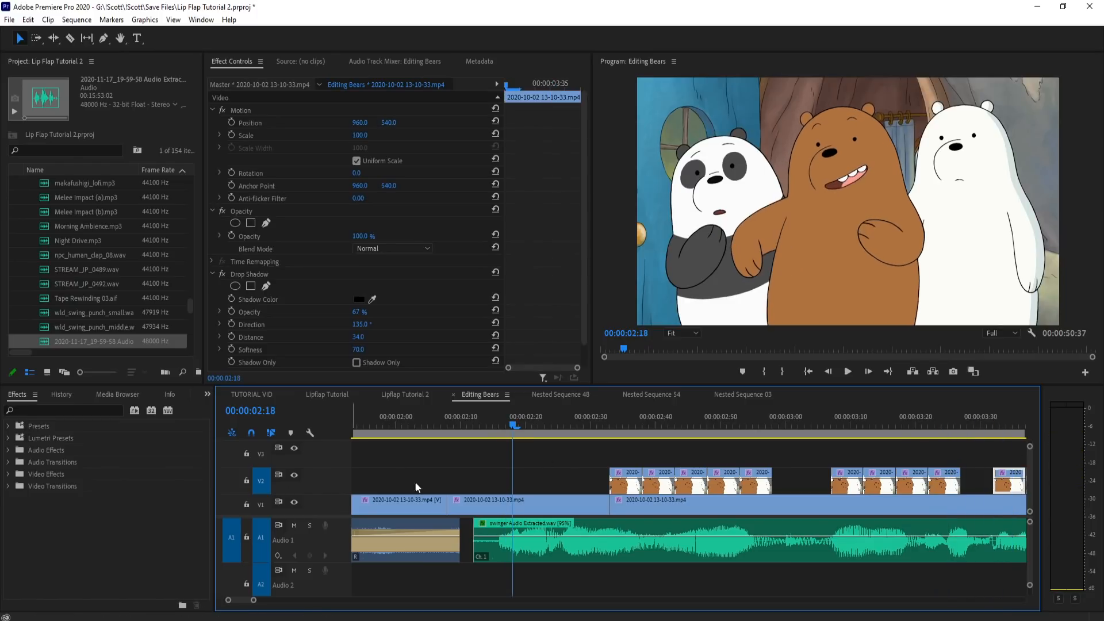
pyautogui.hotkey('ctrl', 'v')
pyautogui.scroll(4, 502, 451)
pyautogui.click(527, 425)
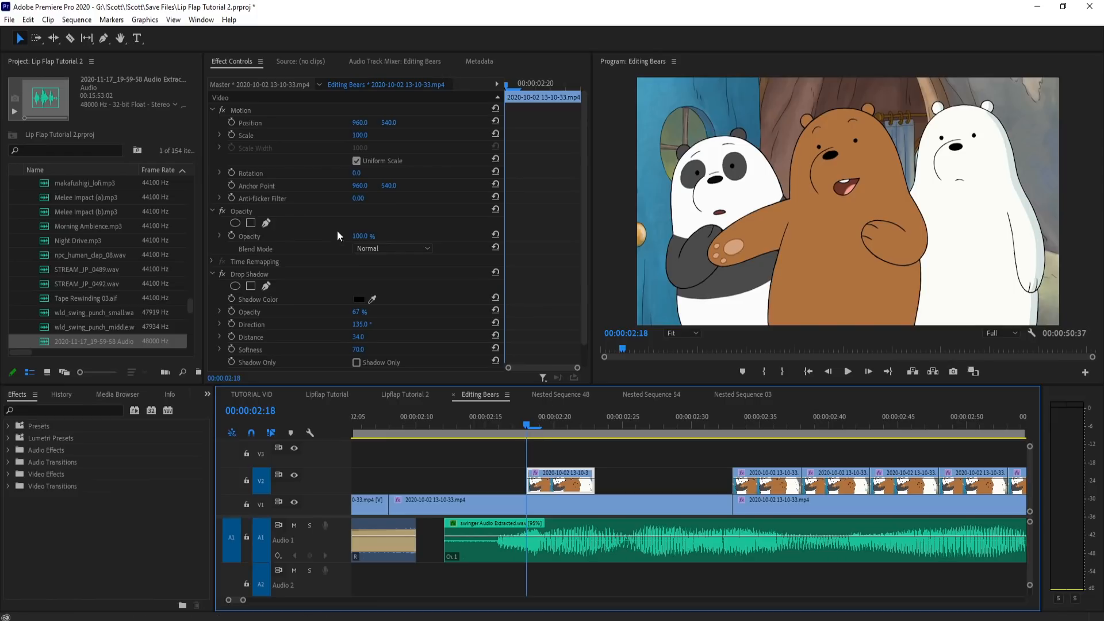
# Step: Draw a freeform opacity mask around the brown bear's nose and open mouth on the piece at 2:18
pyautogui.click(266, 223)
pyautogui.click(841, 133)
pyautogui.click(835, 131)
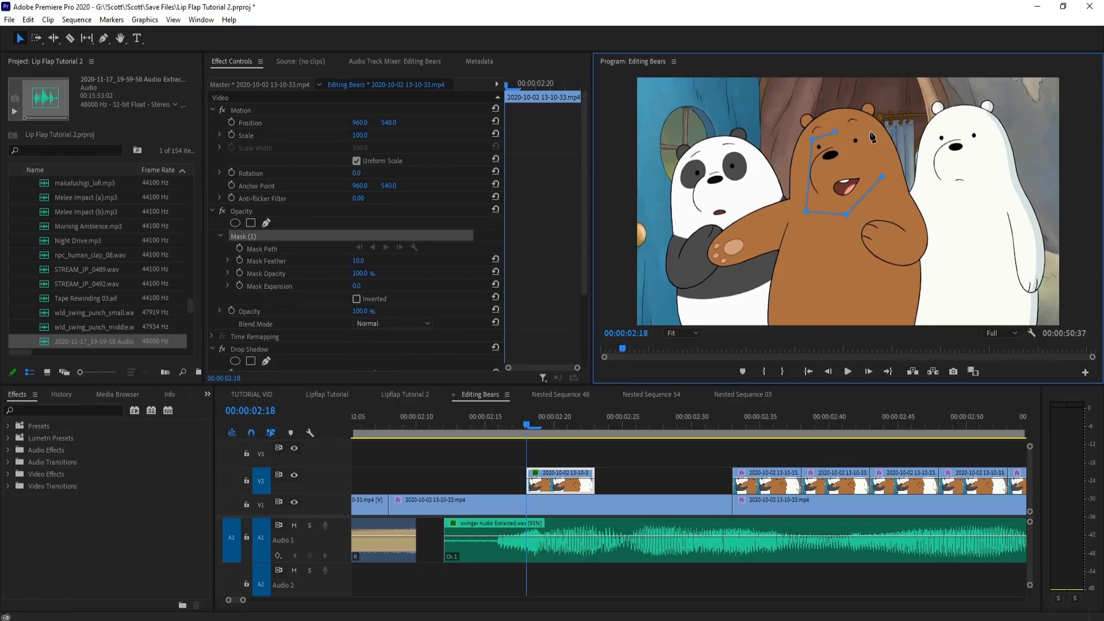
pyautogui.click(836, 127)
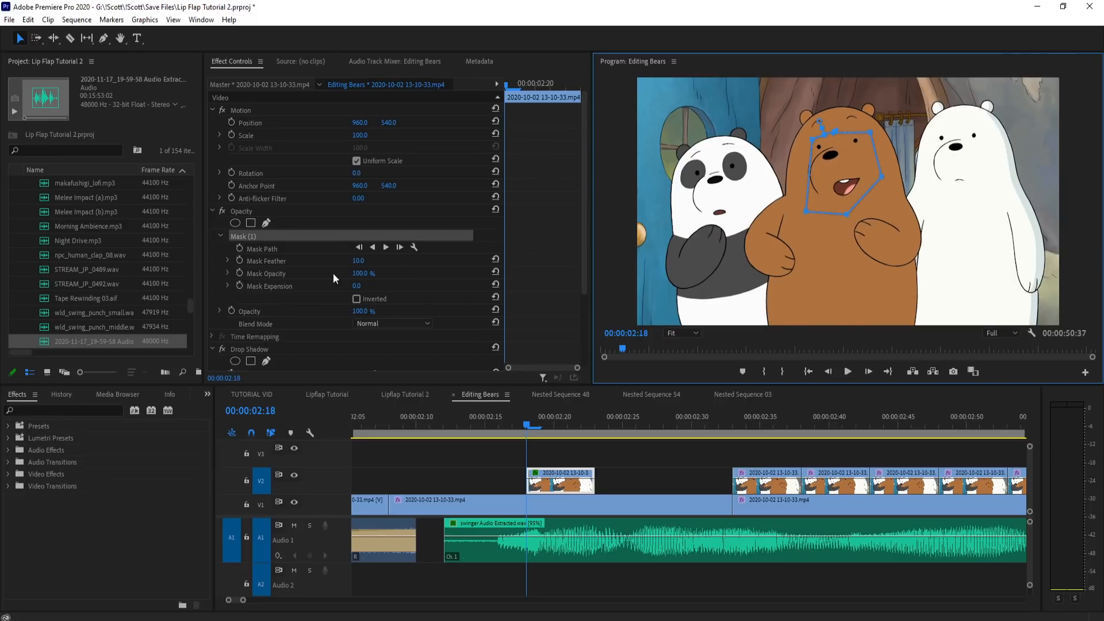
# Step: Align the masked mouth over the bear's face at 40% opacity with 3.0° rotation and position 941.7, 532.2, then restore 100% opacity
pyautogui.moveTo(368, 306); pyautogui.dragTo(341, 306)
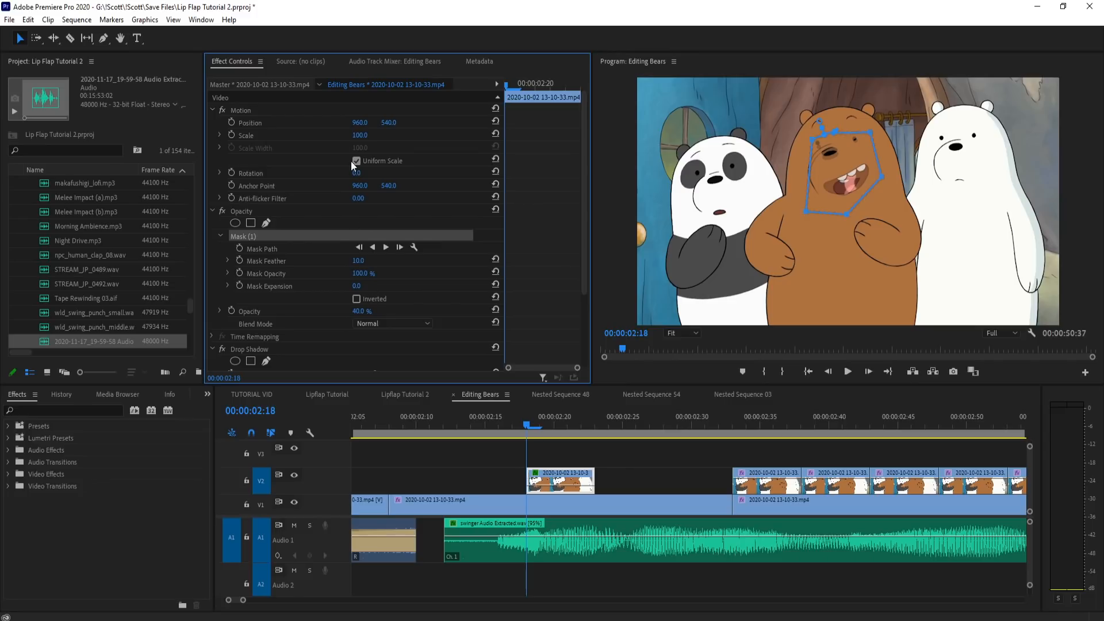
pyautogui.moveTo(356, 173); pyautogui.dragTo(354, 173)
pyautogui.click(333, 112)
pyautogui.moveTo(914, 189); pyautogui.dragTo(911, 188)
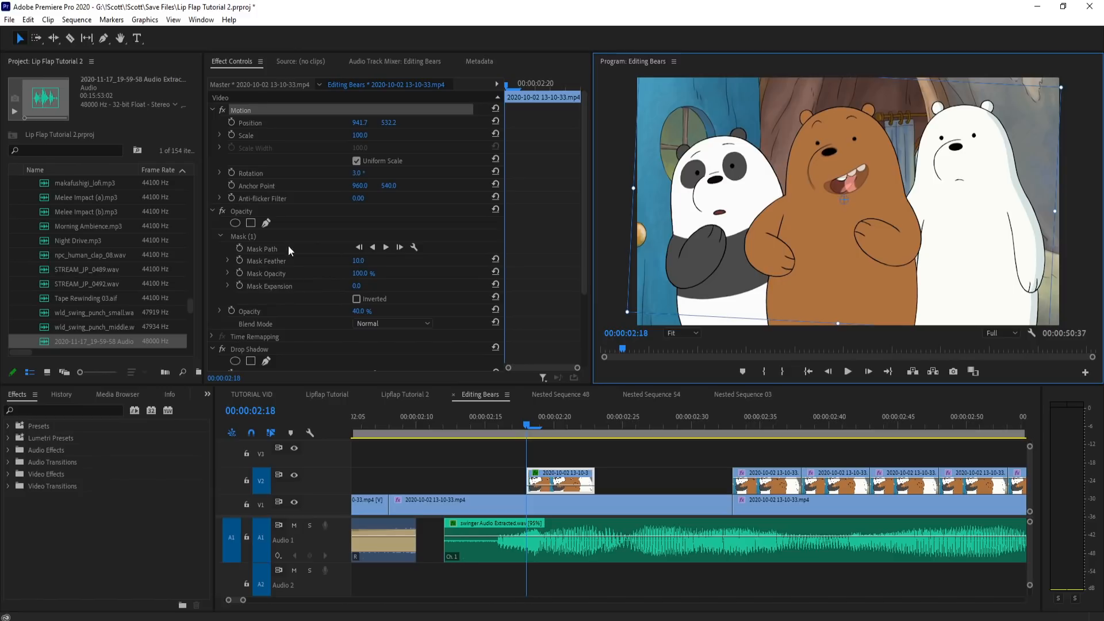
pyautogui.moveTo(360, 311); pyautogui.dragTo(402, 311)
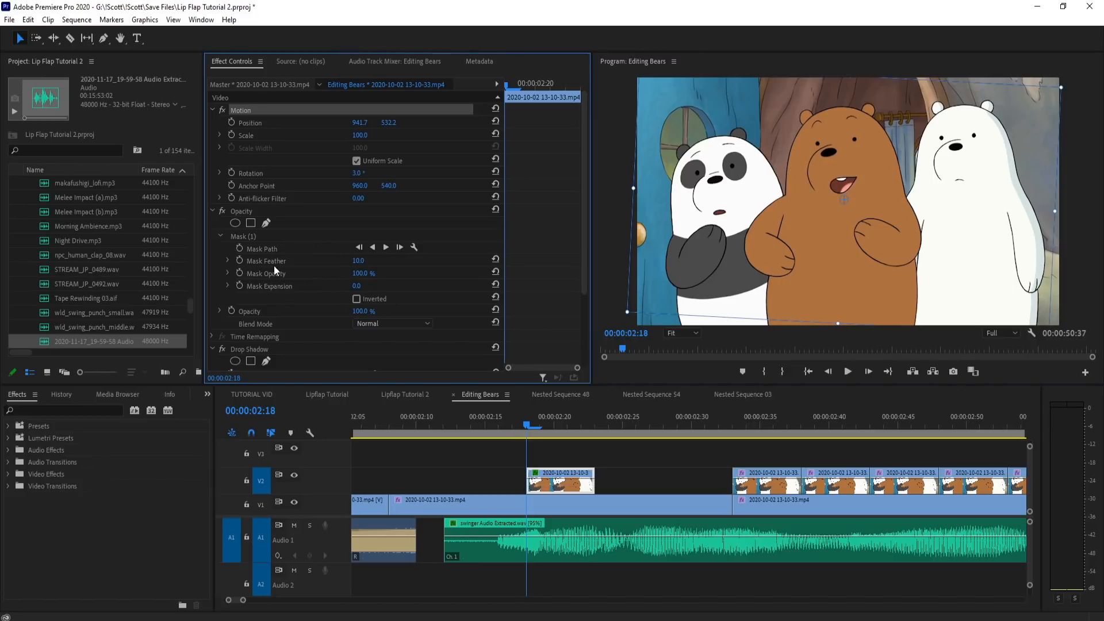
# Step: Reshape the mask on the 2:18 piece to fit closely around the bear's mouth, then deselect the clip
pyautogui.click(253, 237)
pyautogui.click(812, 138)
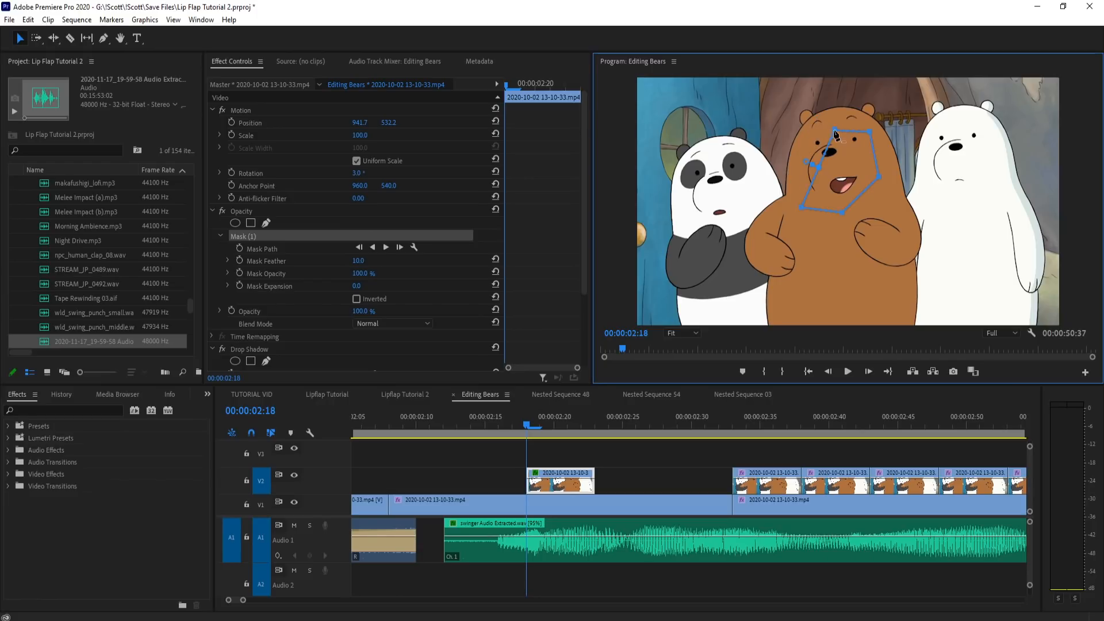
pyautogui.moveTo(846, 163); pyautogui.dragTo(830, 165)
pyautogui.moveTo(804, 208); pyautogui.dragTo(818, 204)
pyautogui.click(646, 450)
# Step: Play the sequence from about 2:13, including in an enlarged program monitor, to check the masked mouth piece
pyautogui.press('space')
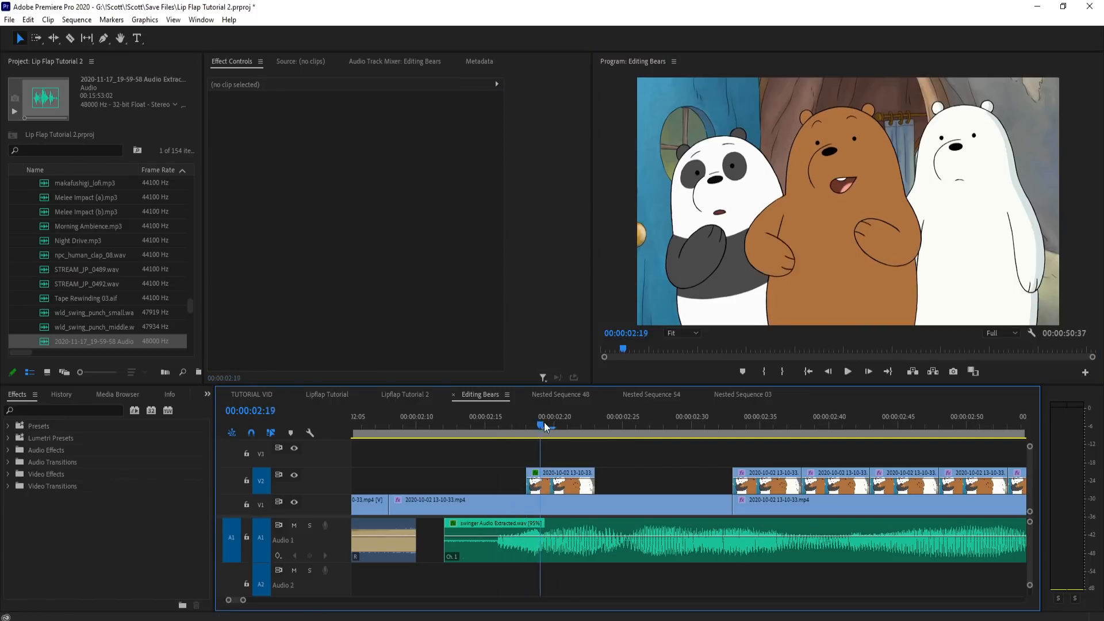
pyautogui.press('-')
pyautogui.press('-')
pyautogui.press('-')
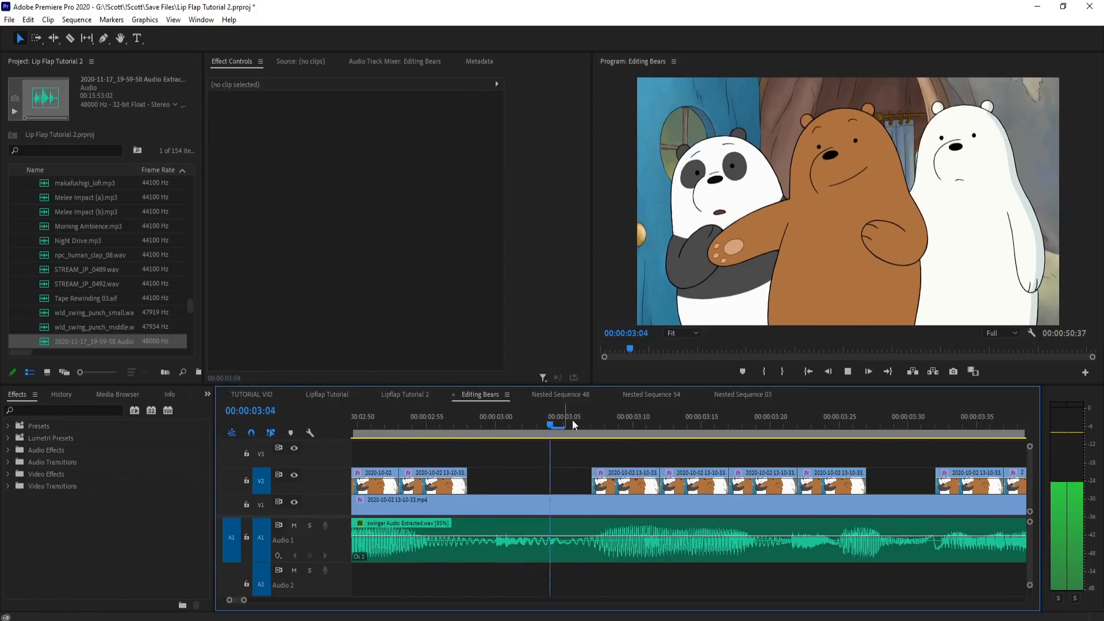
pyautogui.click(599, 419)
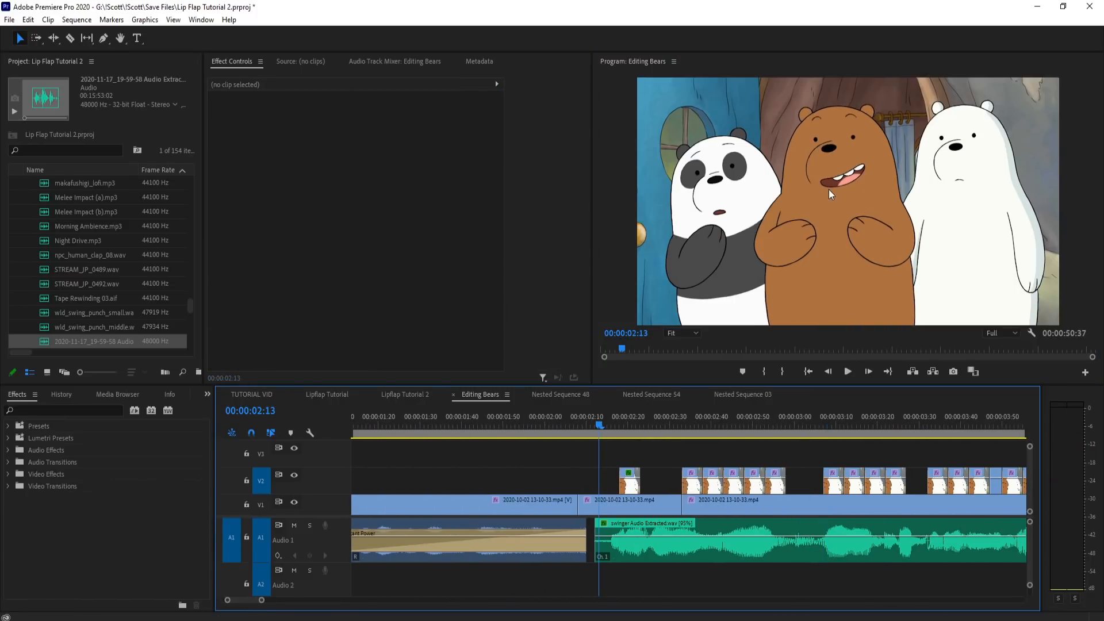
pyautogui.press('`')
pyautogui.press('space')
pyautogui.press('space')
pyautogui.press('`')
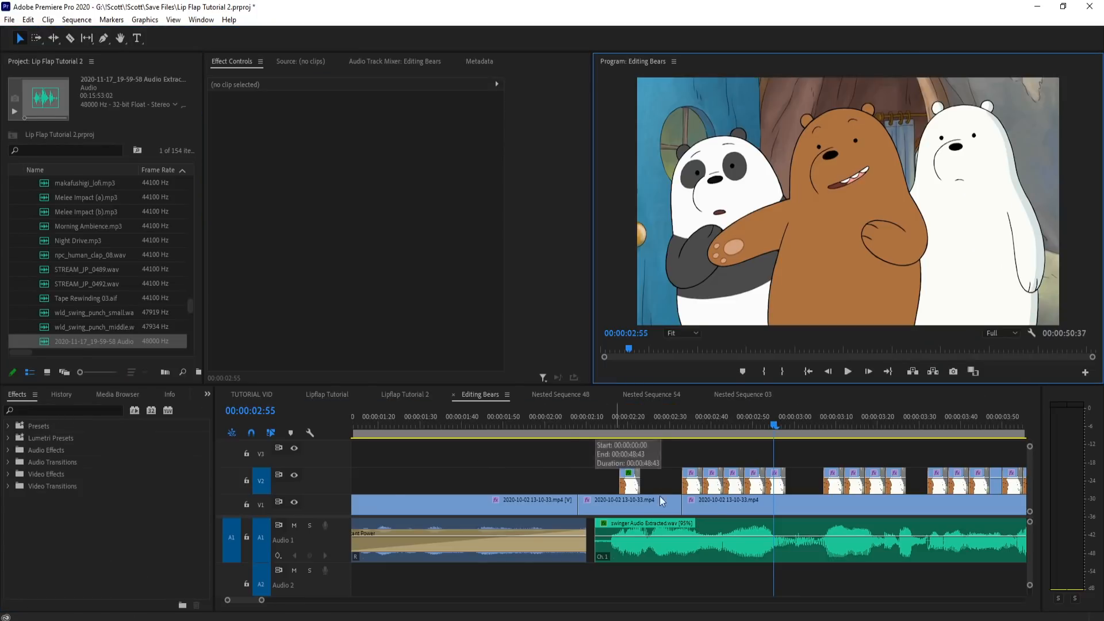
# Step: Paste a wide-open mouth piece on V2 at 2:38, over the second piece of the first mouth group
pyautogui.keyDown('alt'); pyautogui.scroll(2, 660, 495); pyautogui.keyUp('alt')
pyautogui.click(597, 509)
pyautogui.hotkey('ctrl', 'z')
pyautogui.click(716, 444)
pyautogui.click(697, 412)
pyautogui.keyDown('alt'); pyautogui.scroll(2, 879, 477); pyautogui.keyUp('alt')
pyautogui.moveTo(545, 412); pyautogui.dragTo(668, 416)
pyautogui.hotkey('ctrl', 'v')
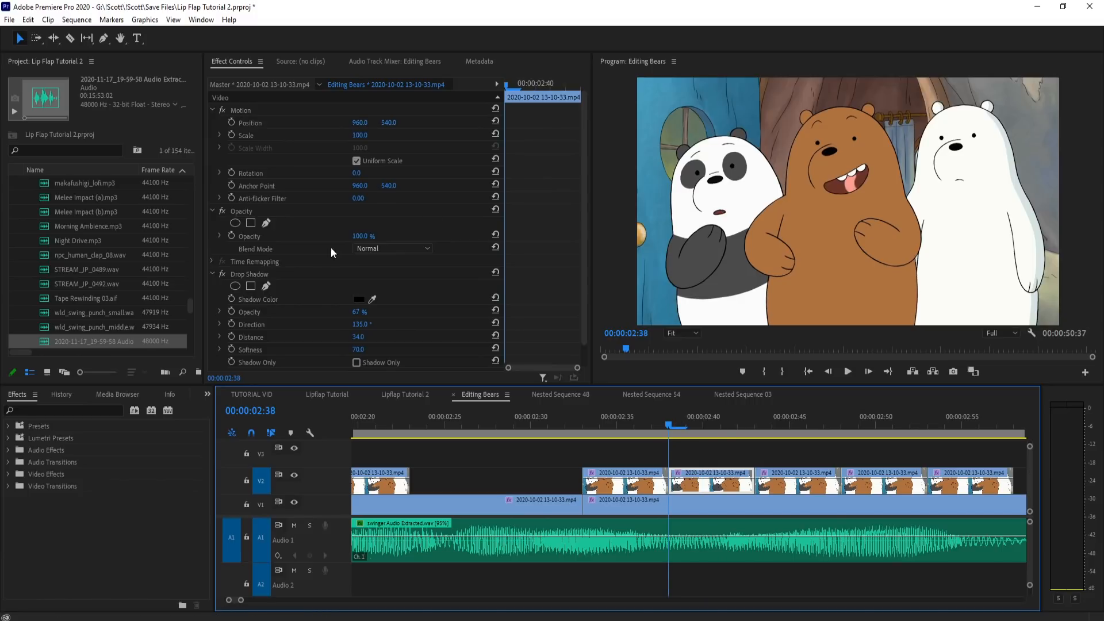
# Step: Draw a freeform opacity mask around the brown bear's nose and wide-open mouth on the piece at 2:38
pyautogui.click(265, 224)
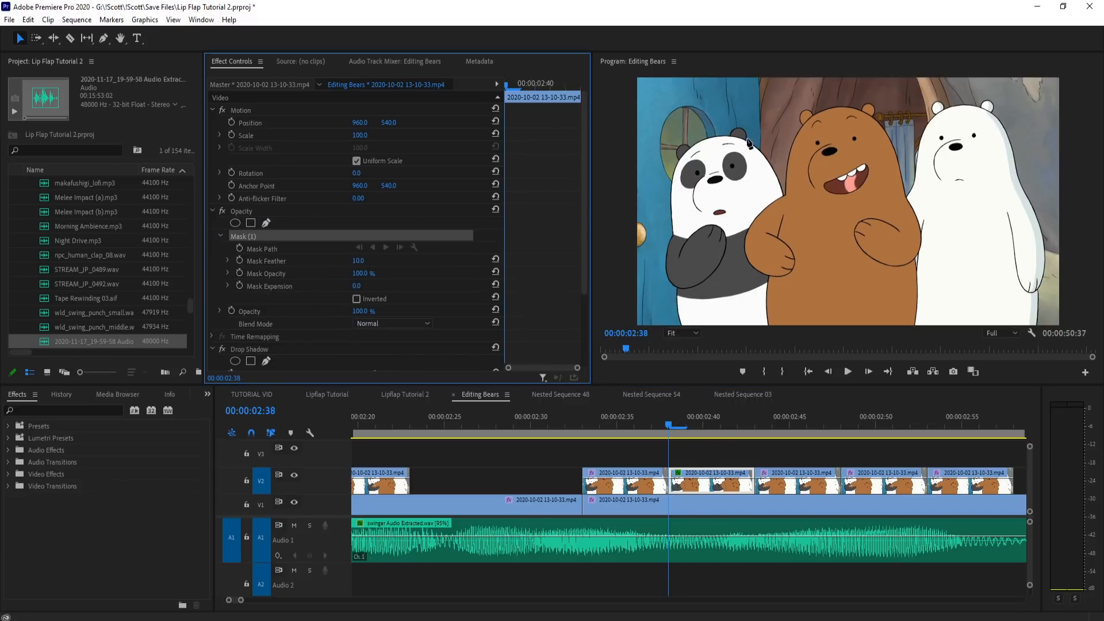
pyautogui.click(838, 142)
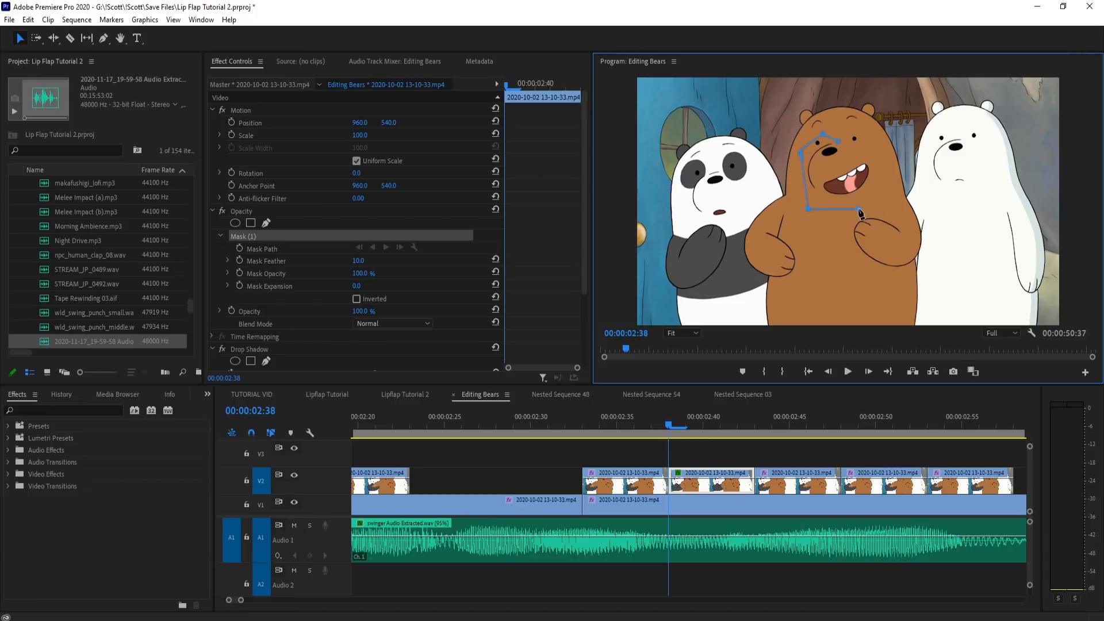
pyautogui.click(838, 141)
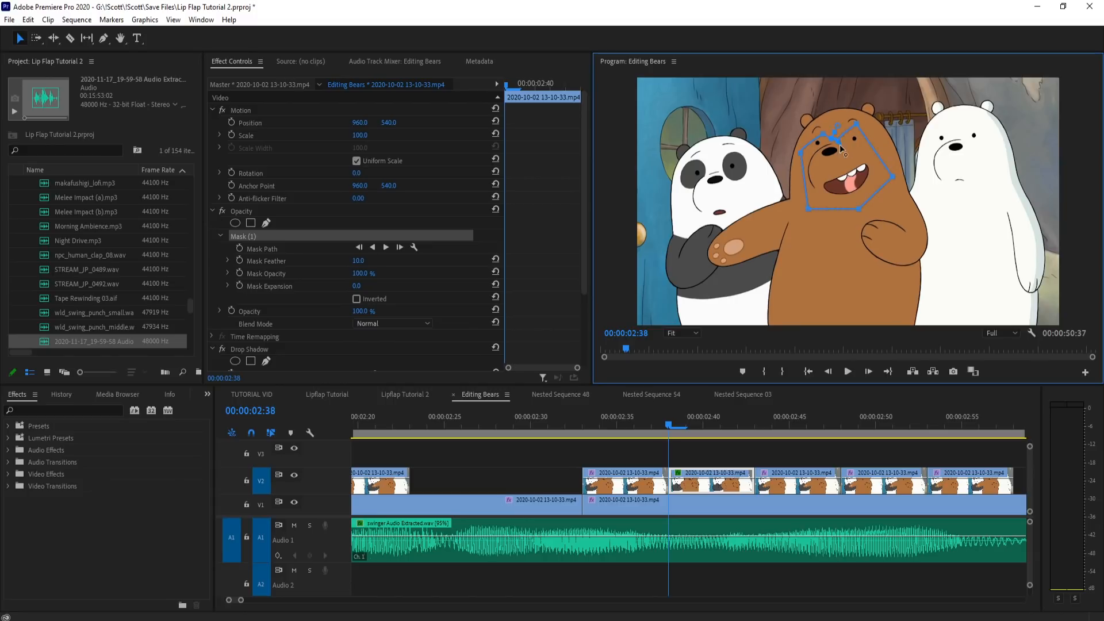
# Step: Align the 2:38 mouth piece at a temporary 60% opacity: rotation -4°, position 980.9, 545.2, and restore its opacity to 100%
pyautogui.moveTo(374, 315); pyautogui.dragTo(356, 315)
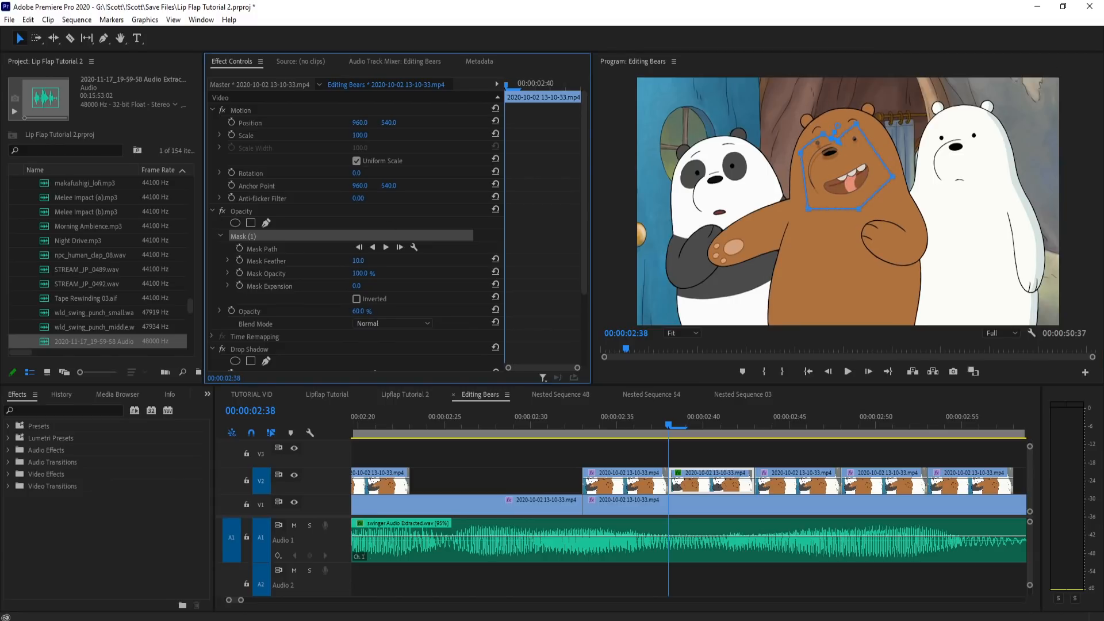
pyautogui.moveTo(357, 173); pyautogui.dragTo(353, 173)
pyautogui.click(288, 110)
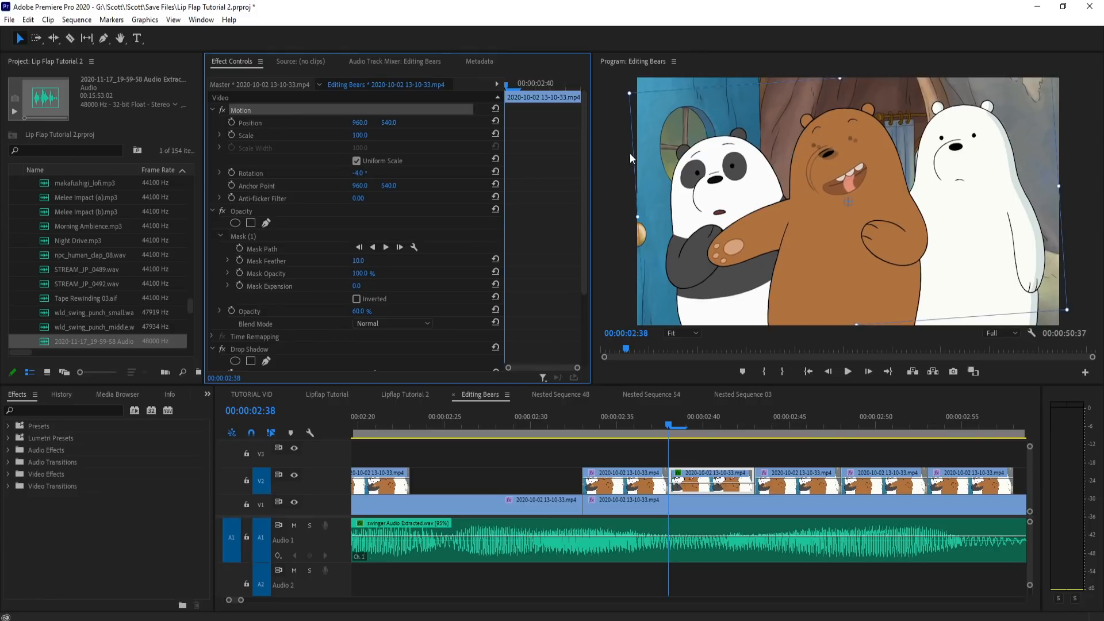
pyautogui.moveTo(843, 159); pyautogui.dragTo(844, 159)
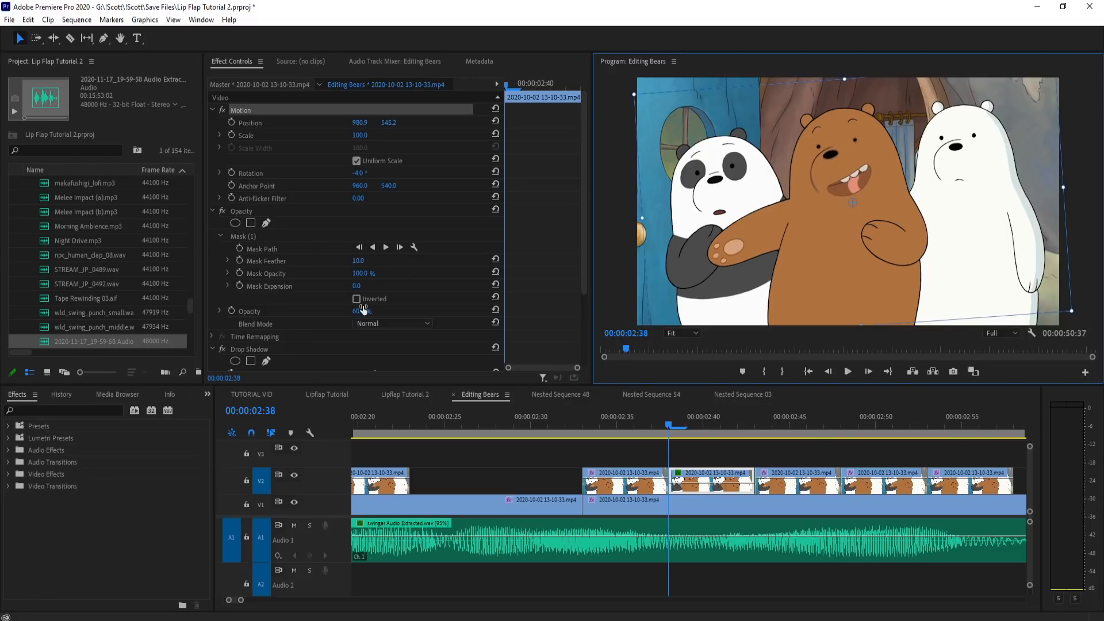
pyautogui.moveTo(363, 310); pyautogui.dragTo(371, 309)
# Step: Reshape the mask on the 2:38 piece to fit closely around the brown bear's open mouth, leaving out the nose, and deselect the clip
pyautogui.click(238, 238)
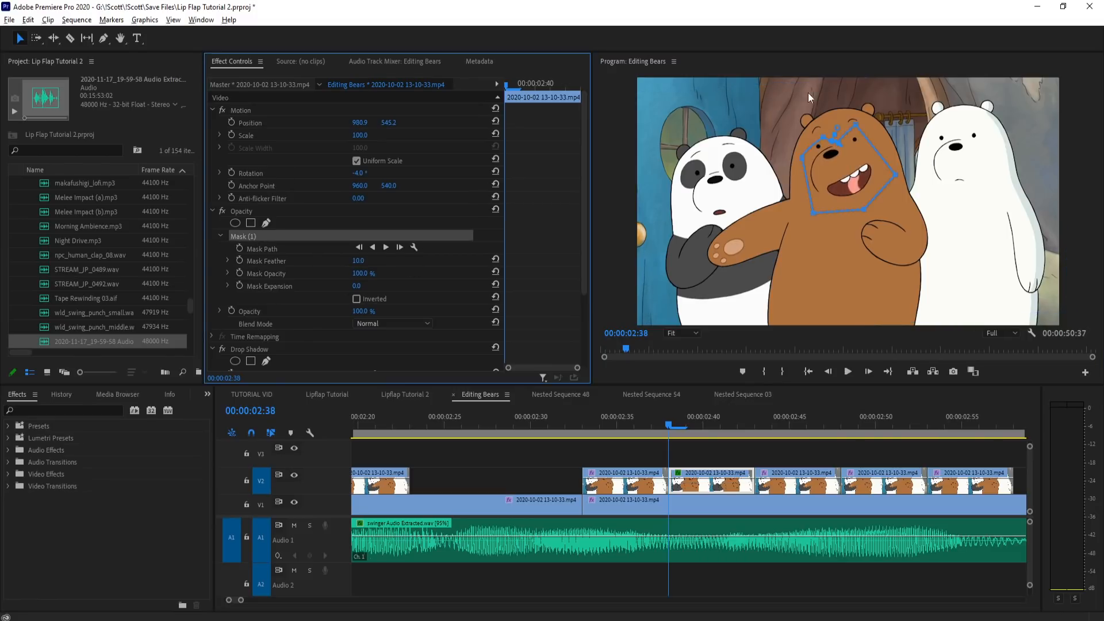
pyautogui.click(802, 162)
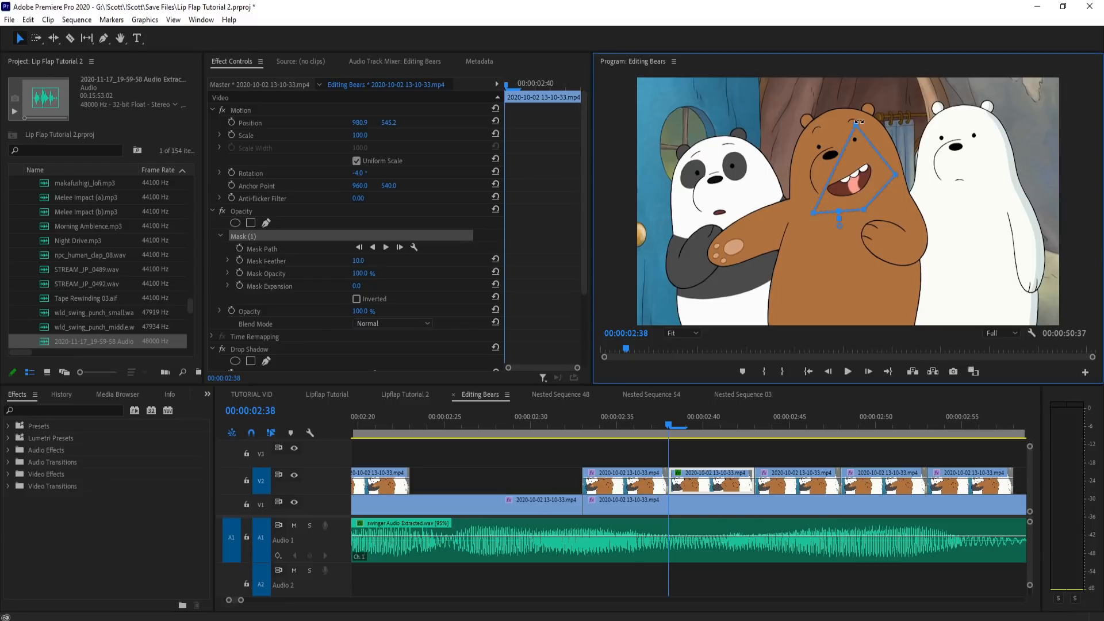
pyautogui.moveTo(831, 158); pyautogui.dragTo(826, 178)
pyautogui.click(685, 461)
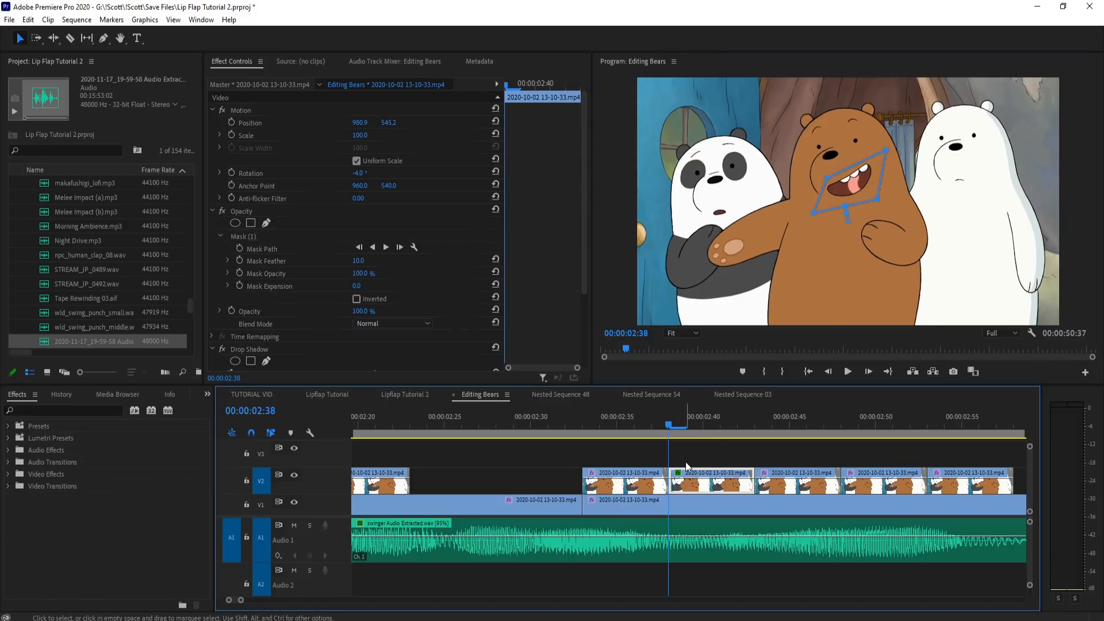
# Step: Play the masked mouth pieces from about 2:06 onward, including in an enlarged program monitor, to check how they blend
pyautogui.click(688, 425)
pyautogui.moveTo(742, 425); pyautogui.dragTo(532, 426)
pyautogui.press('space')
pyautogui.press('space')
pyautogui.press('-')
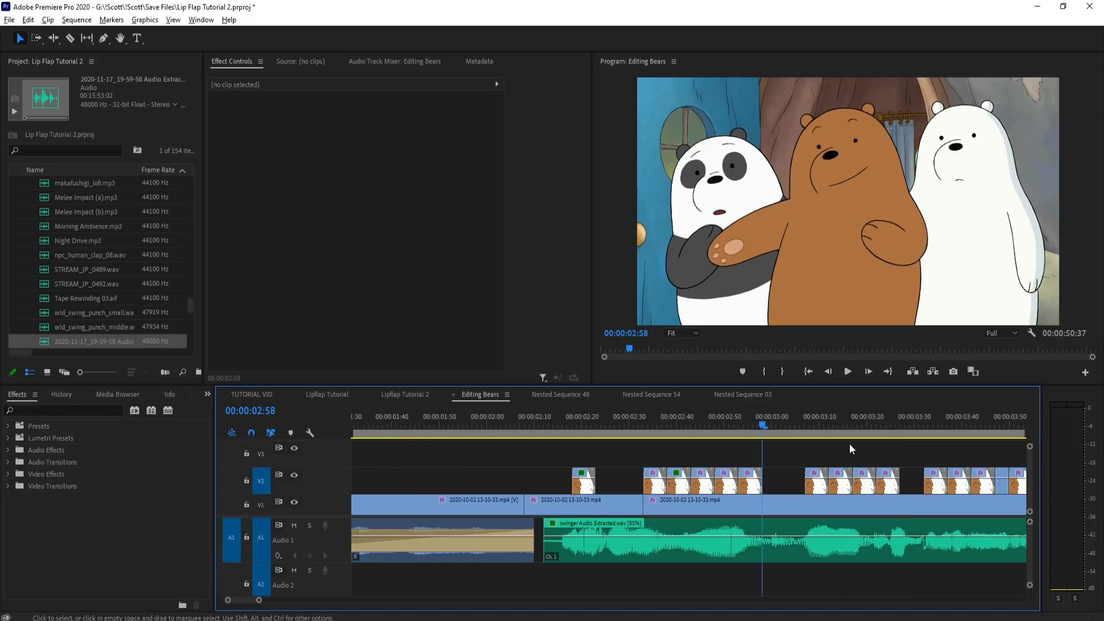
pyautogui.press('space')
pyautogui.moveTo(563, 417); pyautogui.dragTo(512, 419)
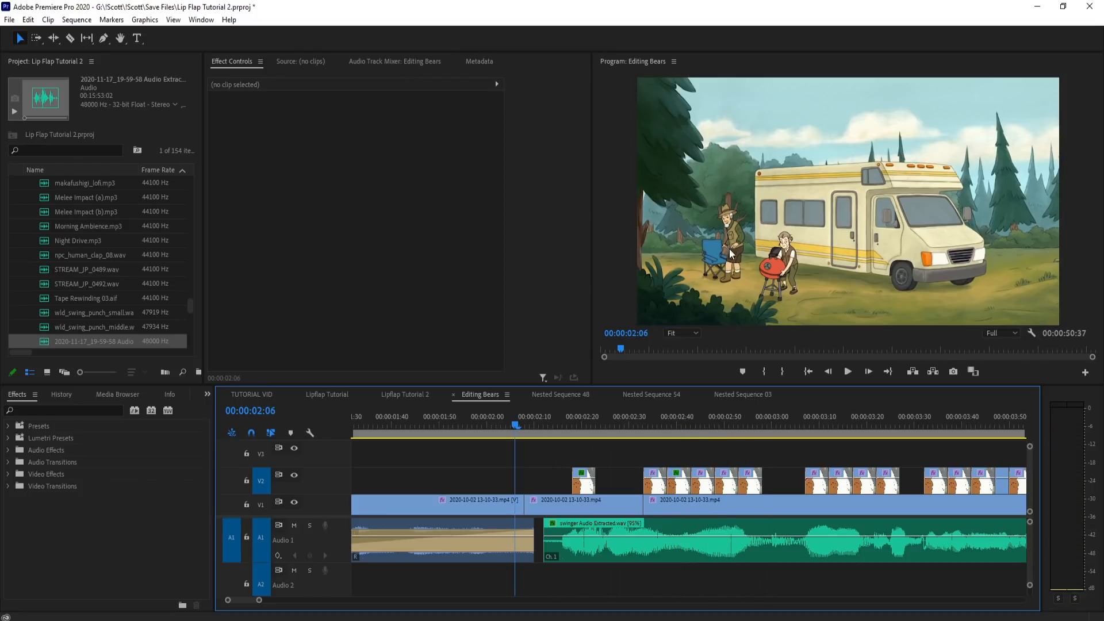
pyautogui.click(893, 163)
pyautogui.press('space')
pyautogui.click(558, 422)
pyautogui.press('`')
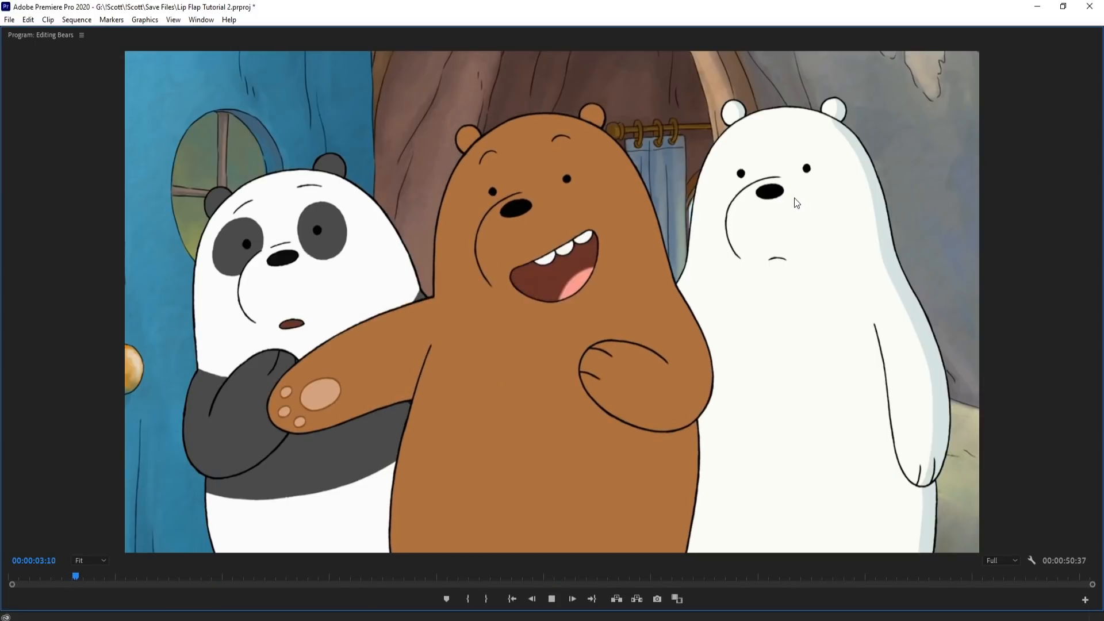
pyautogui.press('`')
# Step: Fine-tune the 2:38 mouth piece to rotation -3° and position 978.3, 550.6
pyautogui.moveTo(650, 422)
pyautogui.mouseDown()
pyautogui.moveTo(690, 413)
pyautogui.moveTo(588, 422)
pyautogui.moveTo(664, 416)
pyautogui.mouseUp()
pyautogui.click(680, 484)
pyautogui.click(396, 185)
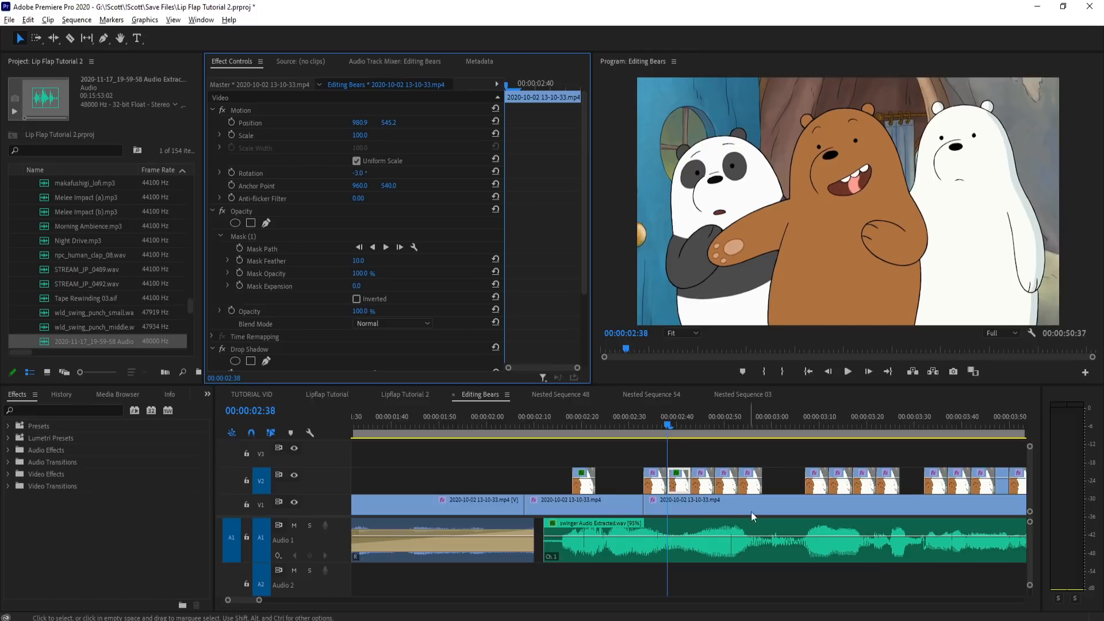
pyautogui.scroll(4, 730, 499)
pyautogui.moveTo(630, 458); pyautogui.dragTo(685, 484)
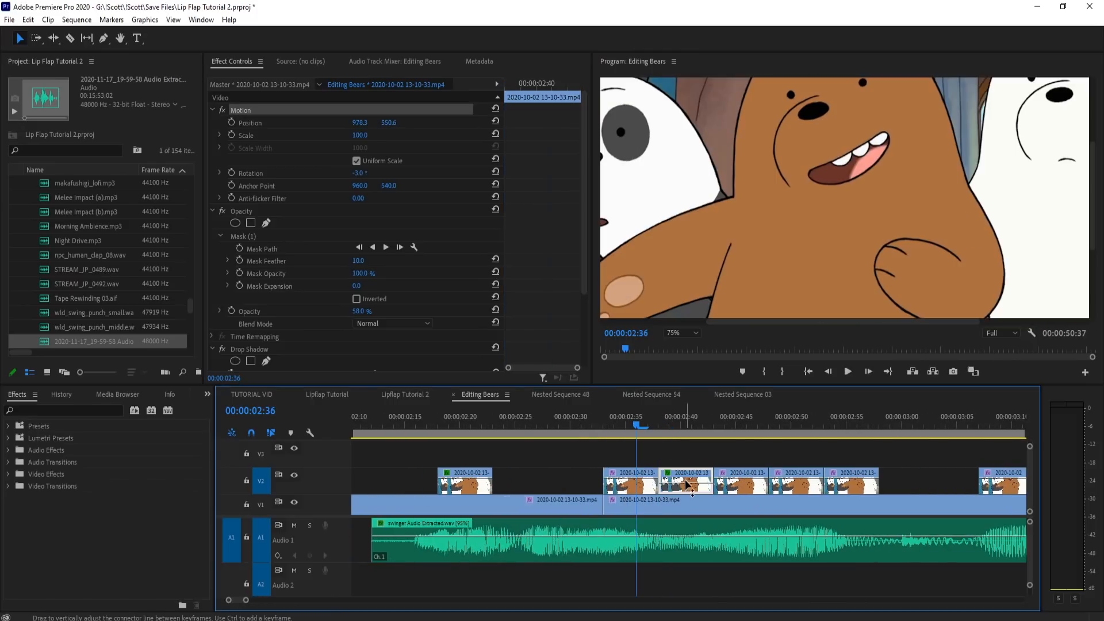
# Step: Play the brown bear's line in an enlarged program monitor up to about 4:25 to review the adjusted mouth
pyautogui.moveTo(596, 422); pyautogui.dragTo(415, 422)
pyautogui.press('space')
pyautogui.press('`')
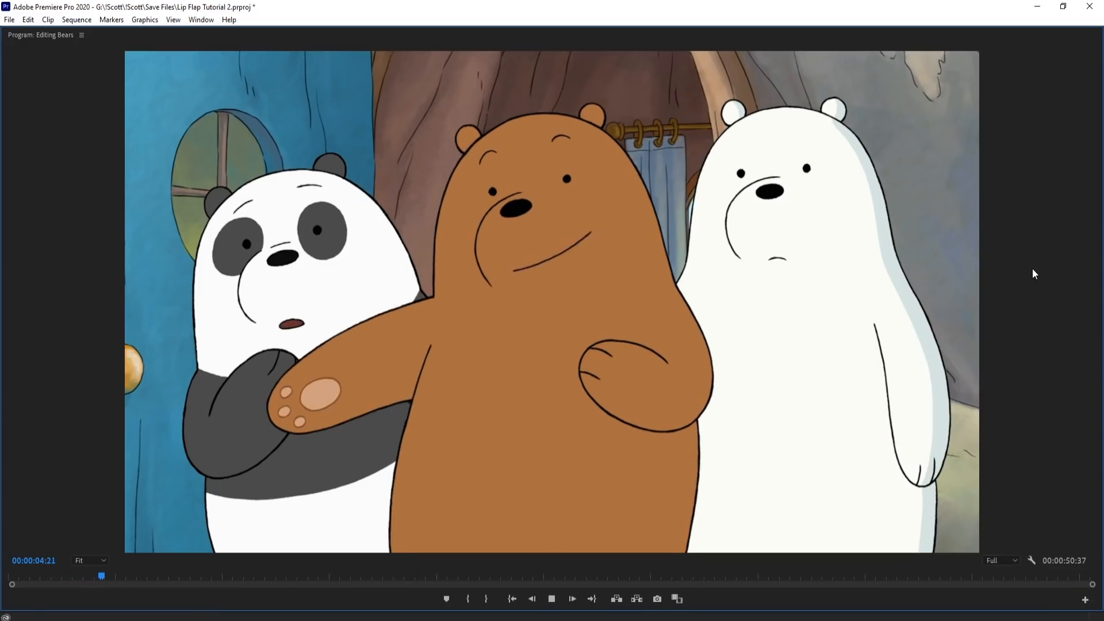
pyautogui.press('space')
pyautogui.press('`')
# Step: Duplicate the last held V1 clip onto V2 near 5:00 and turn off the copy's frame hold
pyautogui.scroll(-3, 518, 486)
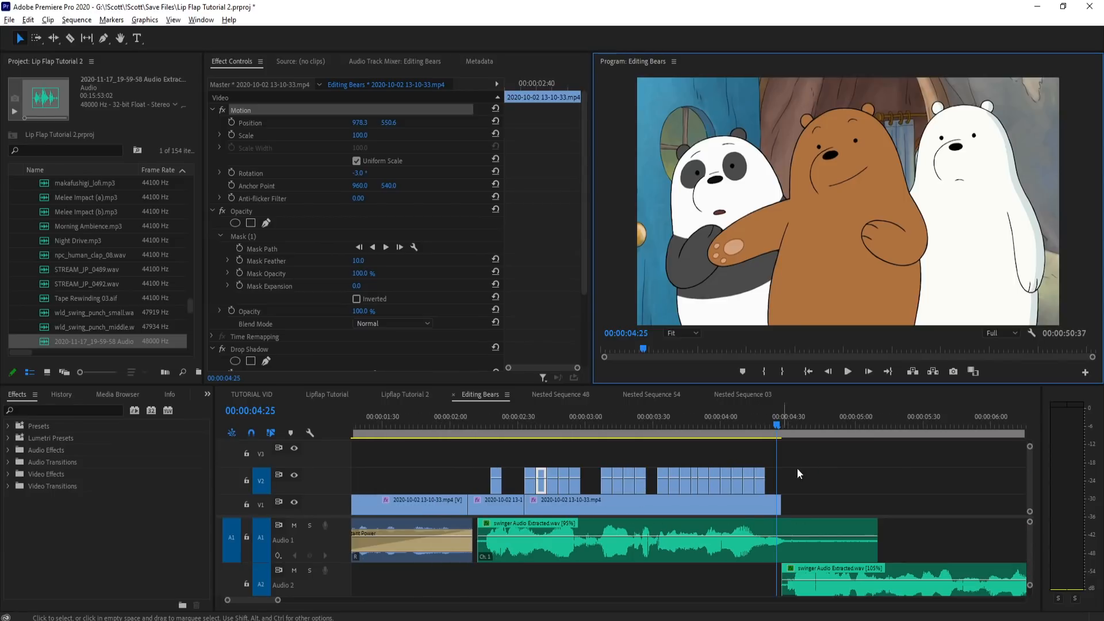
pyautogui.scroll(-3, 482, 480)
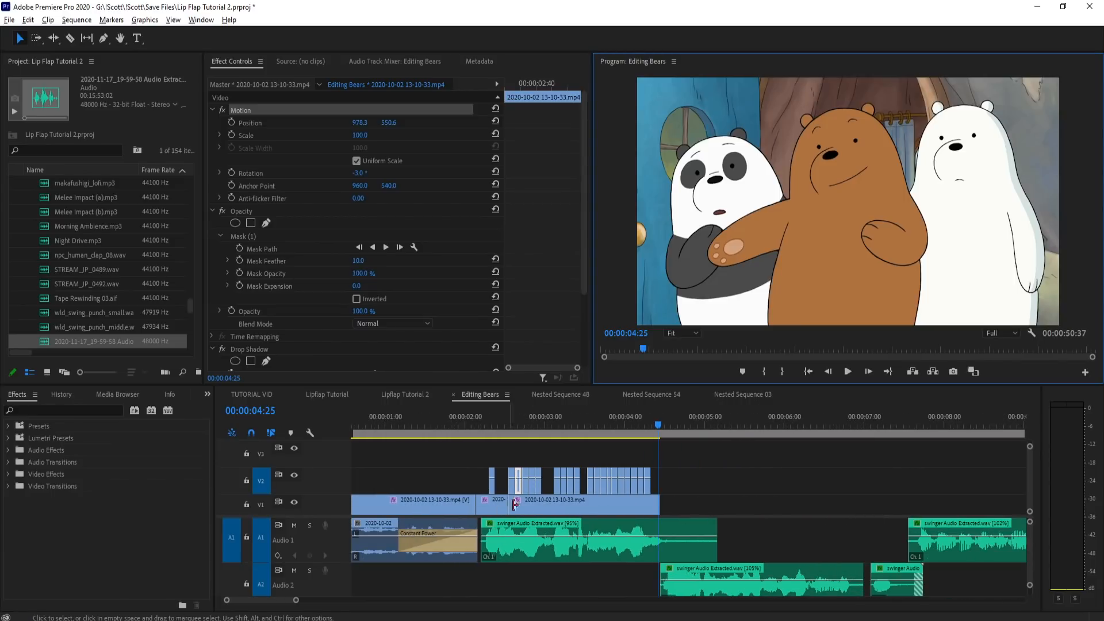
pyautogui.click(657, 502)
pyautogui.moveTo(657, 502); pyautogui.dragTo(774, 477)
pyautogui.rightClick(774, 477)
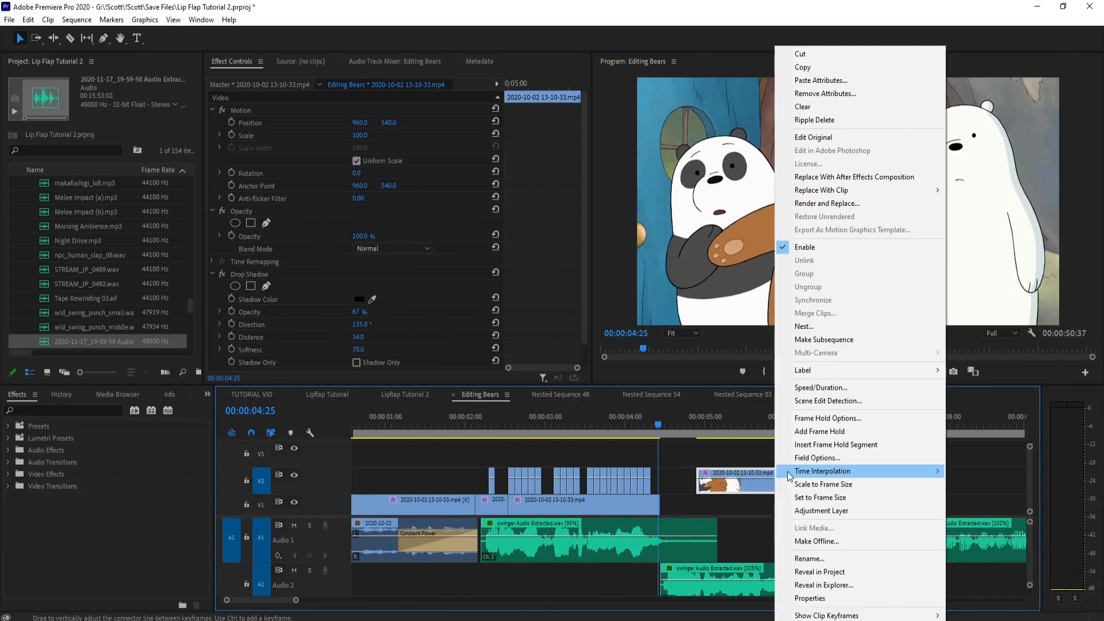
pyautogui.click(822, 419)
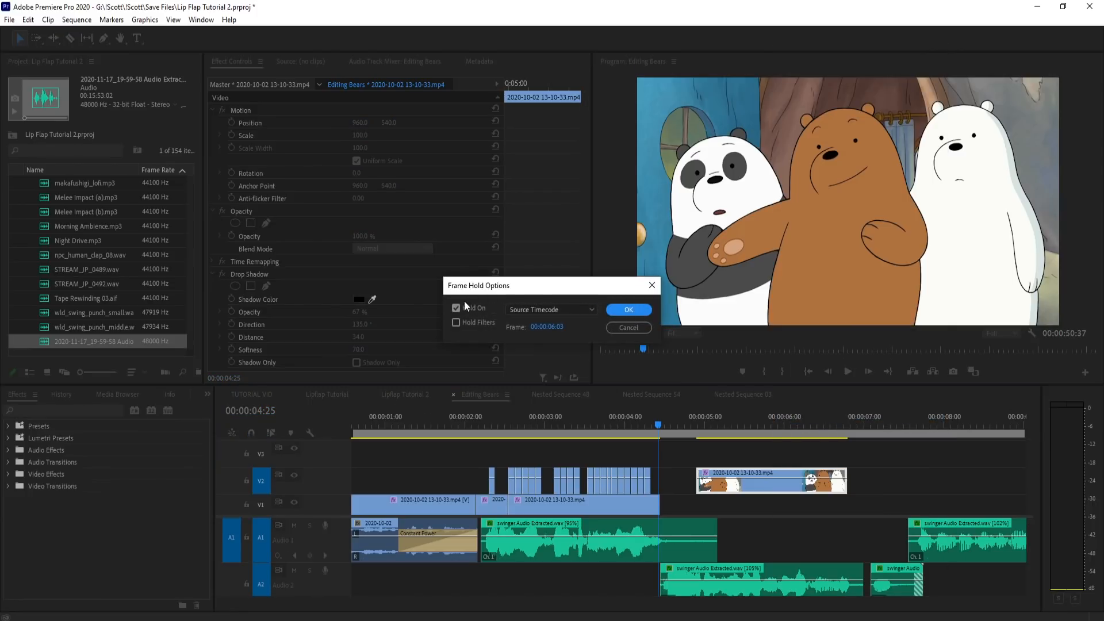
pyautogui.click(628, 311)
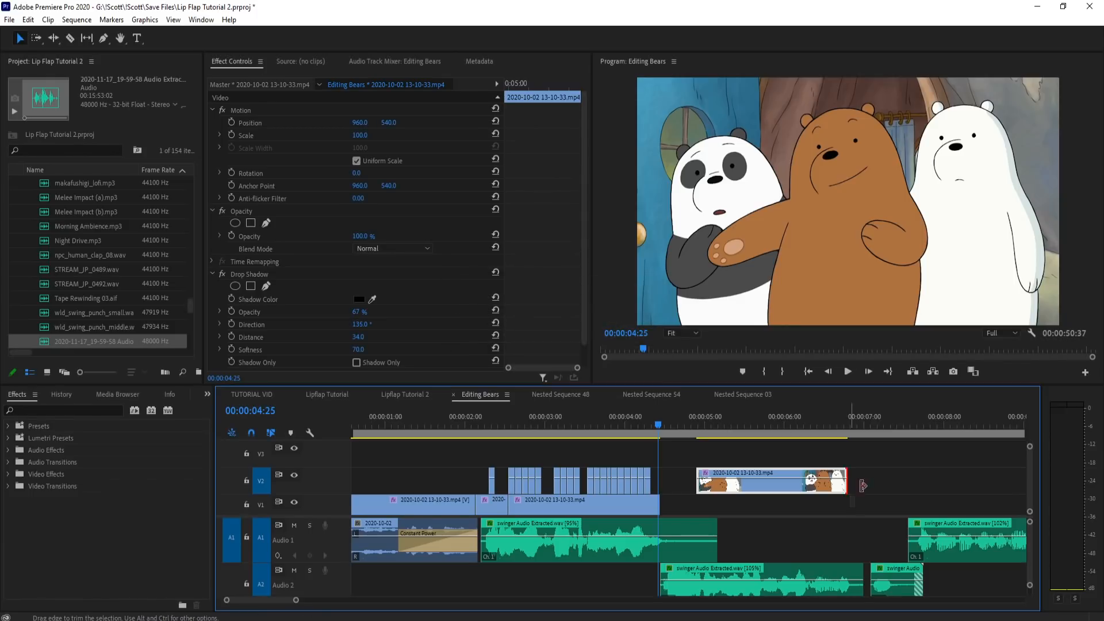
# Step: Lengthen the unheld copy, cut away everything before 5:15, and place the remainder on V1 directly after the held clip
pyautogui.click(730, 426)
pyautogui.moveTo(739, 424)
pyautogui.mouseDown()
pyautogui.moveTo(761, 424)
pyautogui.moveTo(726, 433)
pyautogui.mouseUp()
pyautogui.press('c')
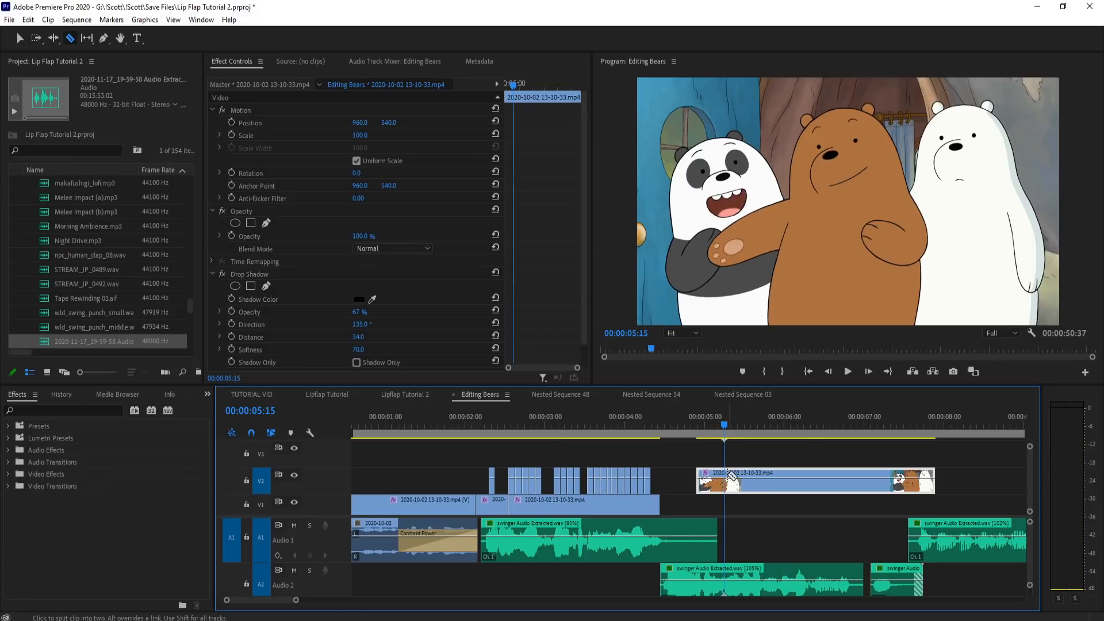
pyautogui.click(725, 482)
pyautogui.press('=')
pyautogui.press('=')
pyautogui.press('=')
pyautogui.press('=')
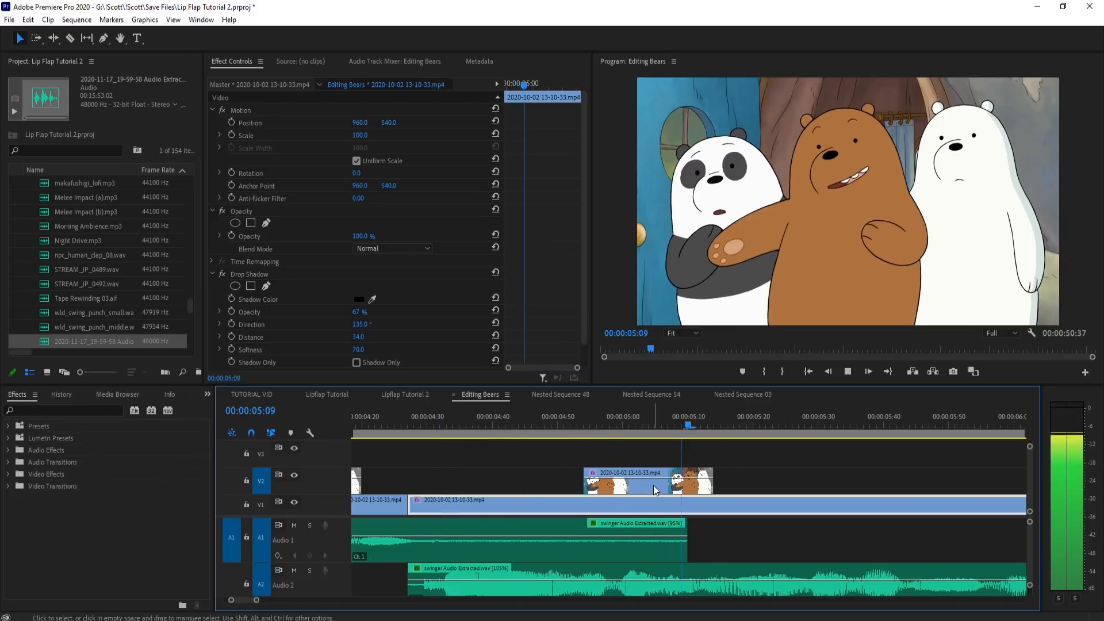
pyautogui.press('Delete')
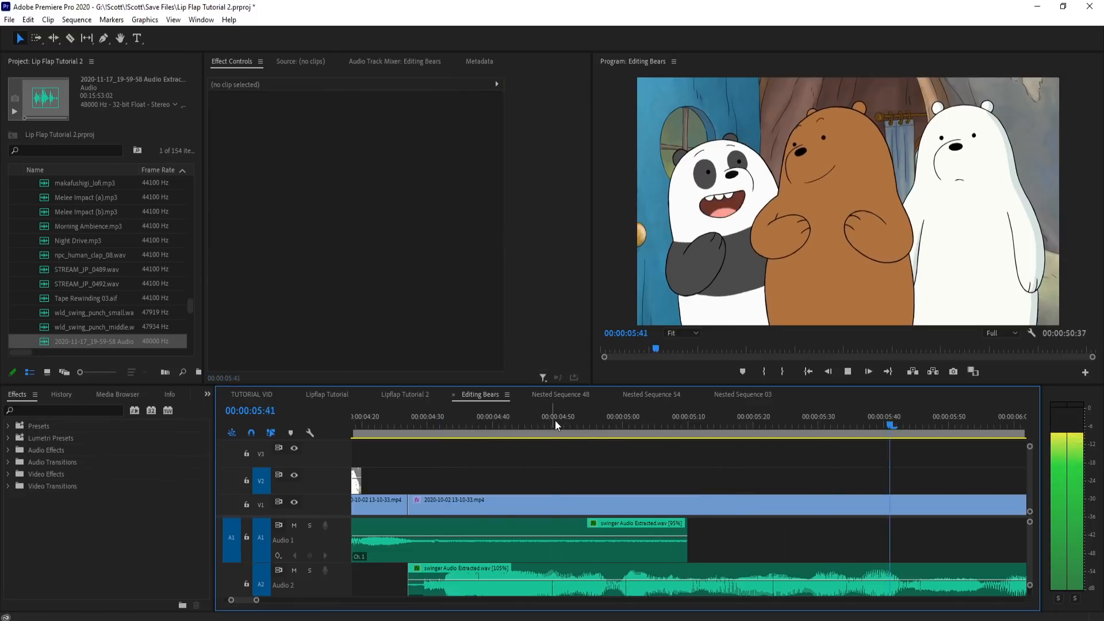
# Step: Play the new V1 clip against the swinger audio and split it at 5:40
pyautogui.click(557, 419)
pyautogui.press('-')
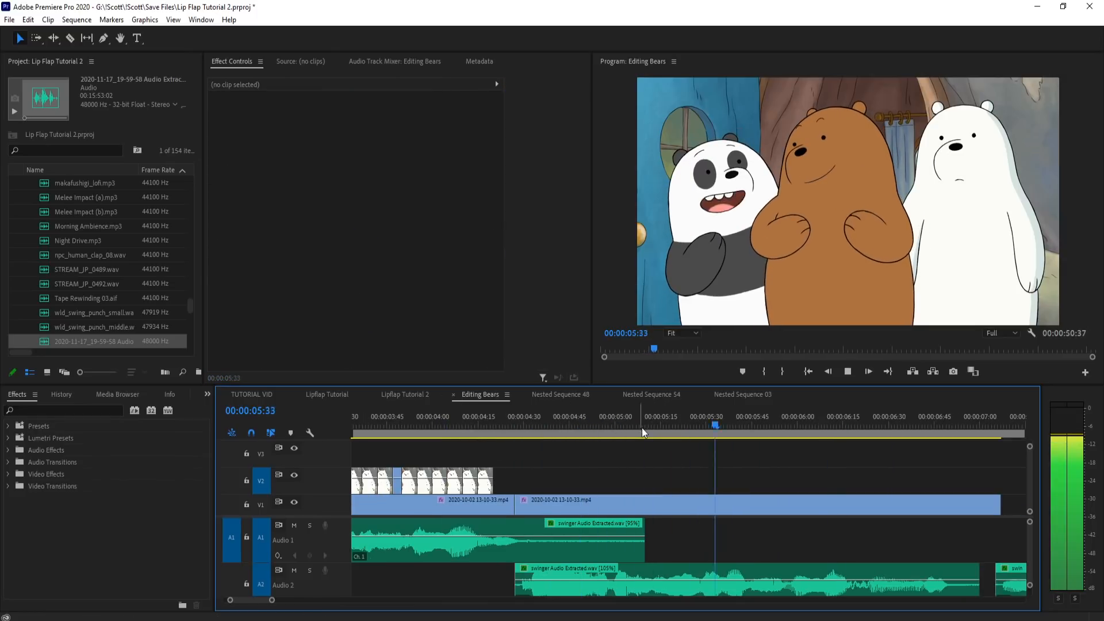
pyautogui.click(508, 418)
pyautogui.moveTo(508, 417); pyautogui.dragTo(737, 443)
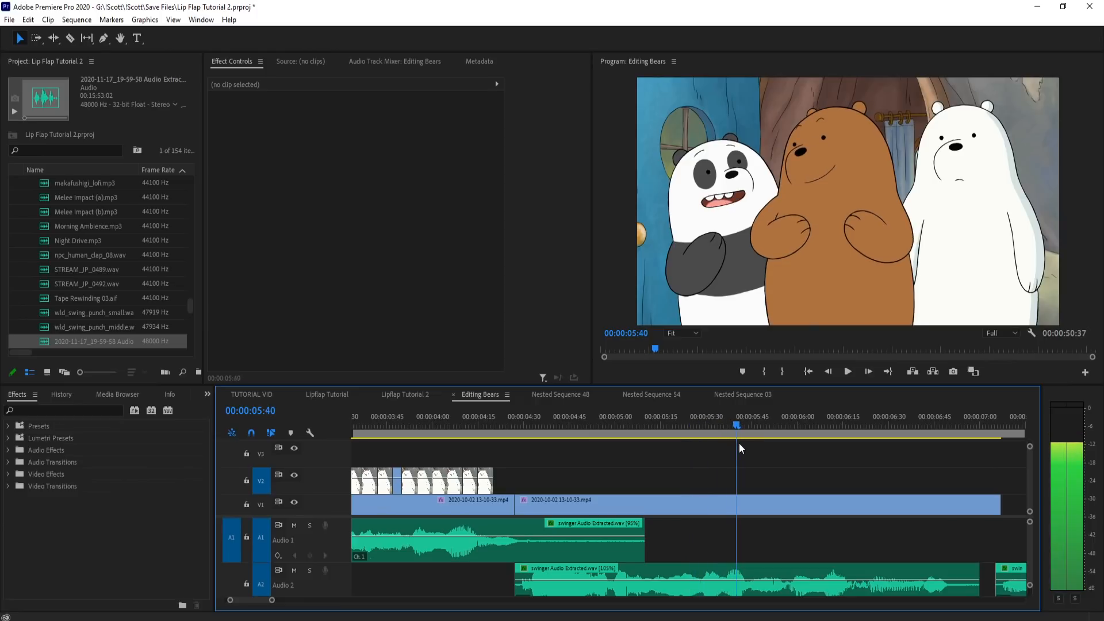
pyautogui.press('c')
pyautogui.click(740, 503)
# Step: Split the V1 clip at 6:16 and move the remainder back to the 5:40 cut, overwriting the section between
pyautogui.scroll(2, 746, 473)
pyautogui.moveTo(722, 424); pyautogui.dragTo(937, 441)
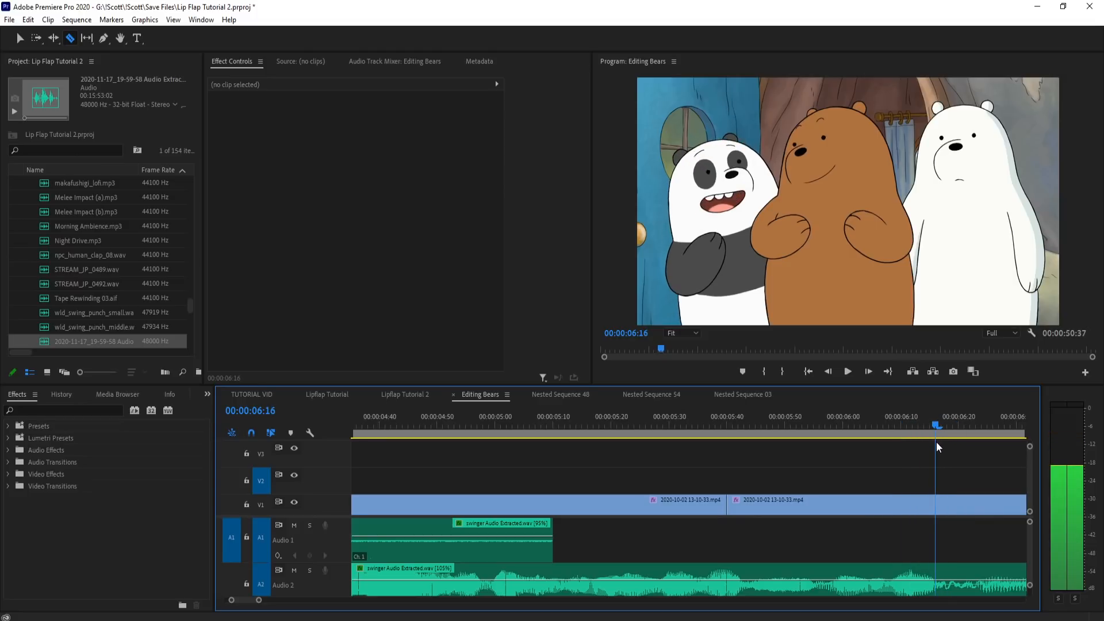
pyautogui.click(939, 511)
pyautogui.press('v')
pyautogui.moveTo(953, 501); pyautogui.dragTo(755, 501)
# Step: Check the 5:40 join in playback and extend the end of the last V1 clip to about 7:21
pyautogui.moveTo(715, 426); pyautogui.dragTo(885, 440)
pyautogui.press('space')
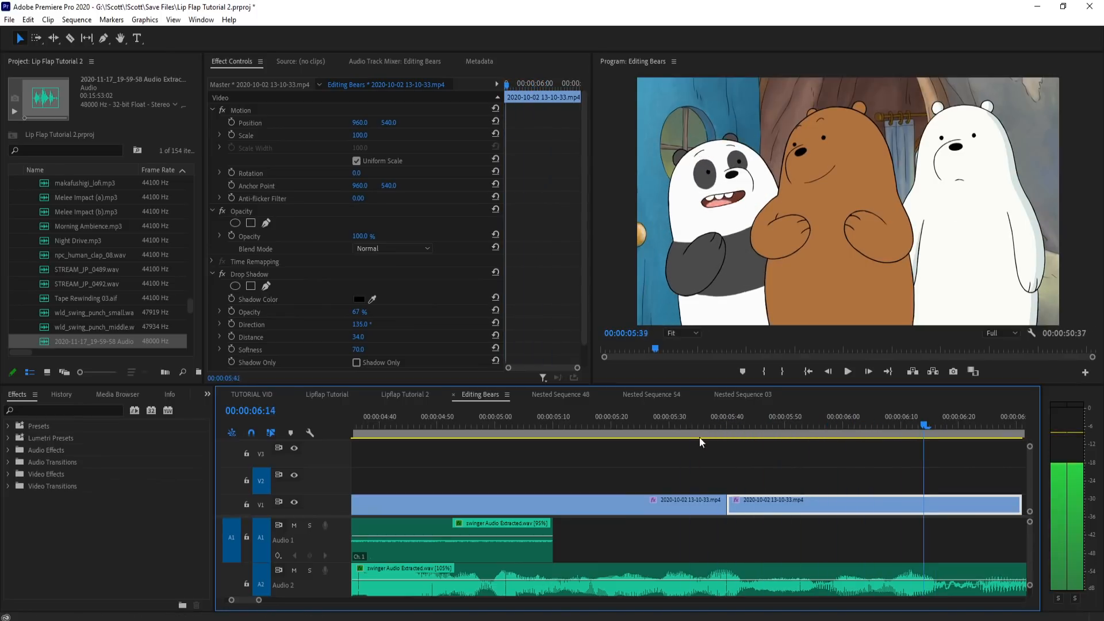
pyautogui.press('space')
pyautogui.scroll(-4, 883, 461)
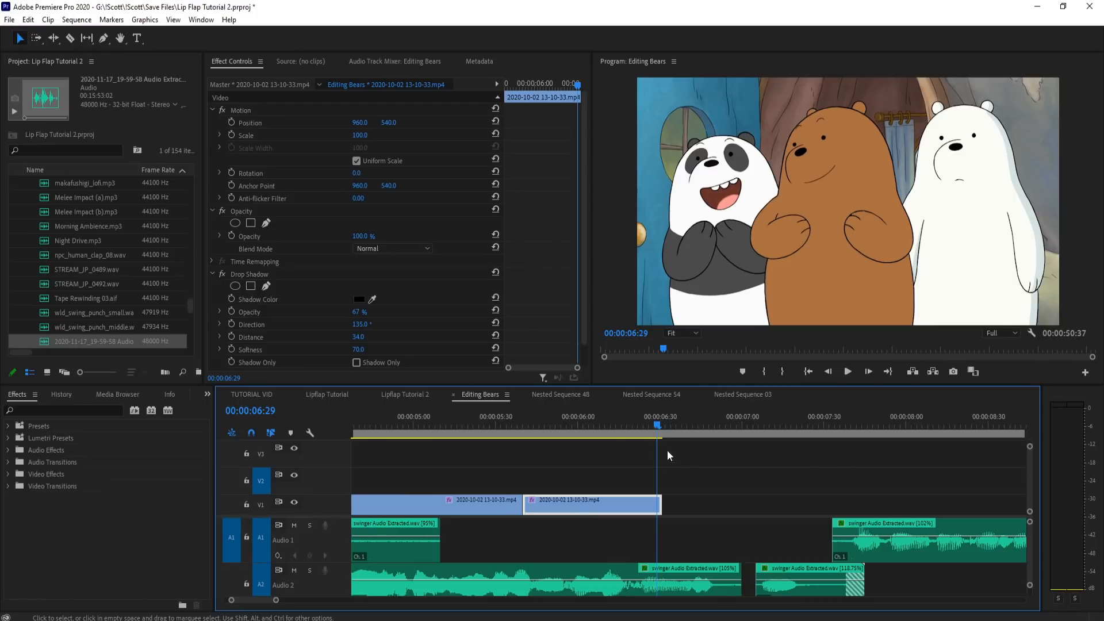
pyautogui.scroll(3, 667, 452)
pyautogui.moveTo(682, 506); pyautogui.dragTo(791, 505)
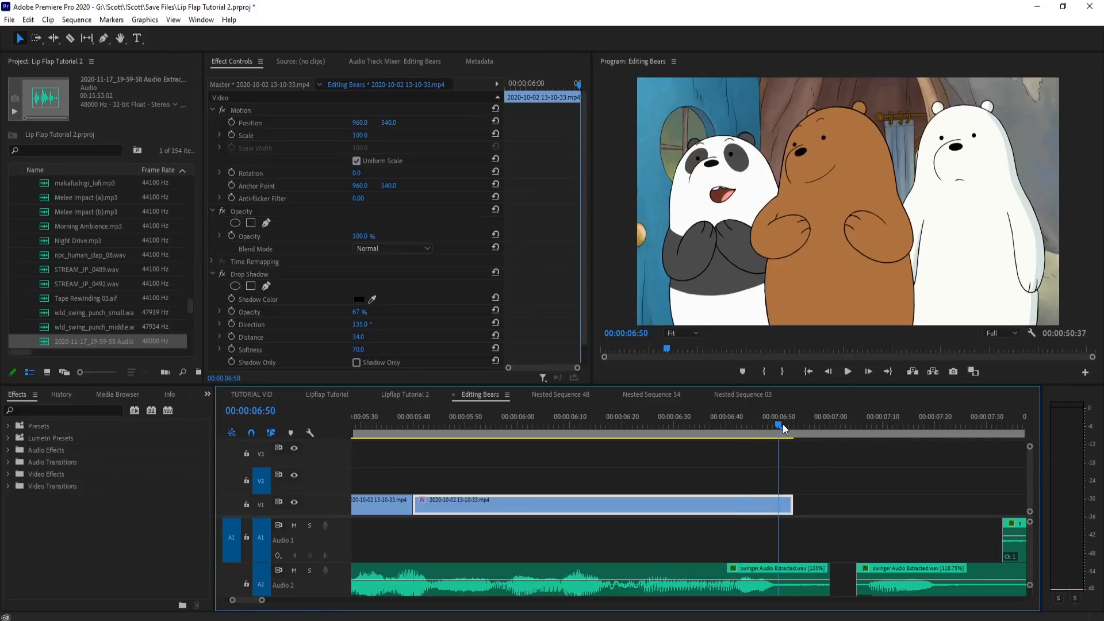
pyautogui.moveTo(791, 425); pyautogui.dragTo(724, 428)
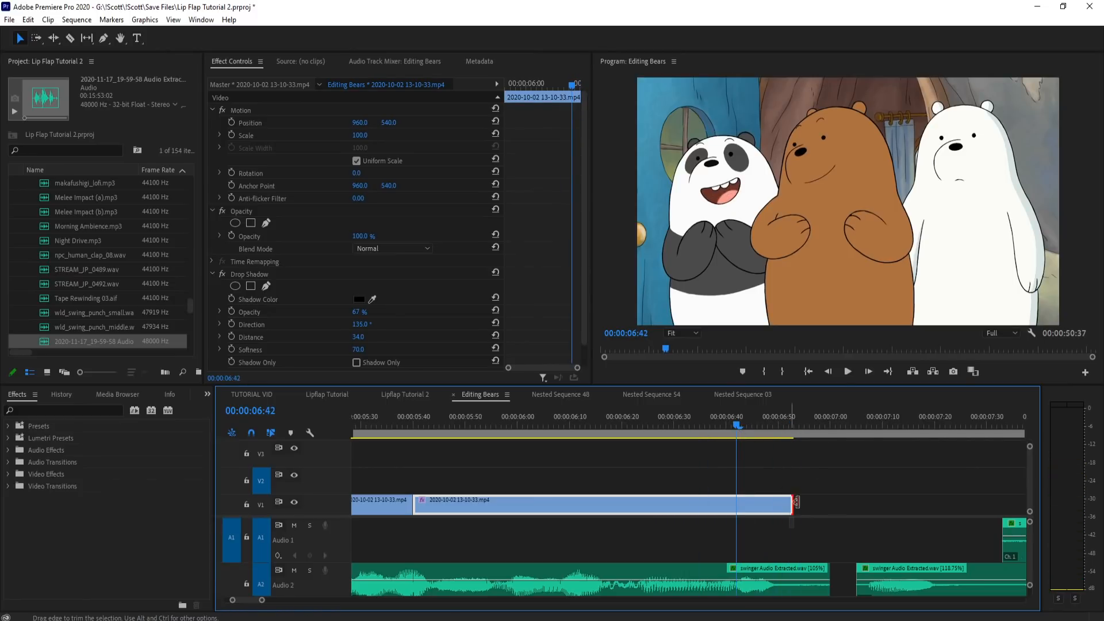
pyautogui.moveTo(791, 505); pyautogui.dragTo(943, 506)
# Step: Split the last V1 clip at 6:56, where the panda's mouth is closed, and apply a frame hold to the second piece
pyautogui.click(804, 425)
pyautogui.moveTo(805, 425)
pyautogui.mouseDown()
pyautogui.moveTo(825, 430)
pyautogui.moveTo(806, 431)
pyautogui.mouseUp()
pyautogui.press('c')
pyautogui.click(805, 505)
pyautogui.press('v')
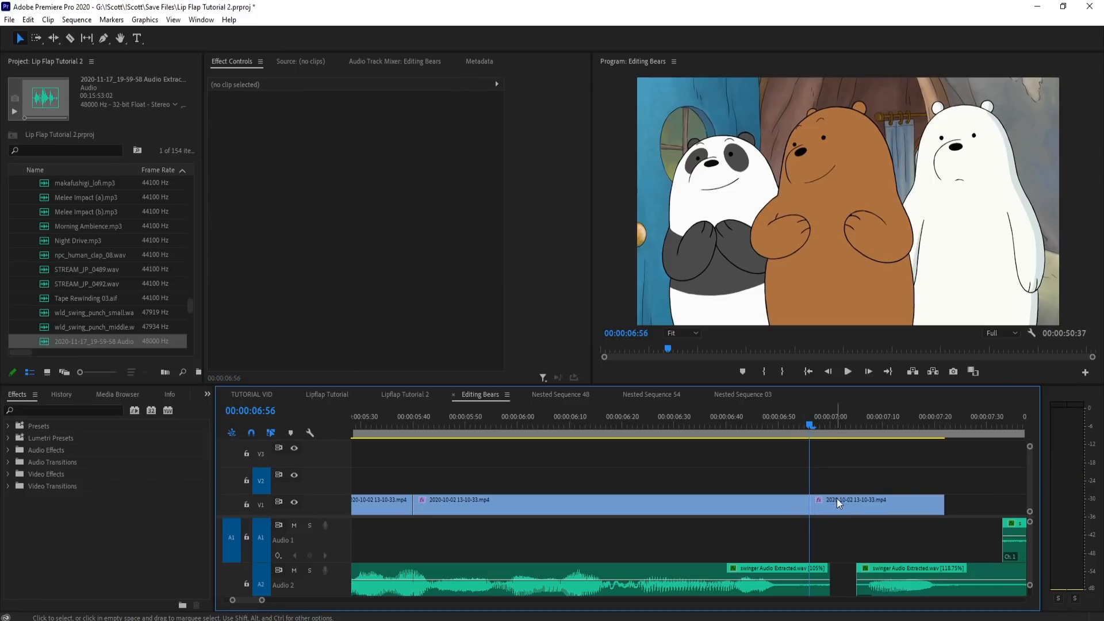
pyautogui.rightClick(836, 498)
pyautogui.click(863, 423)
pyautogui.press('Return')
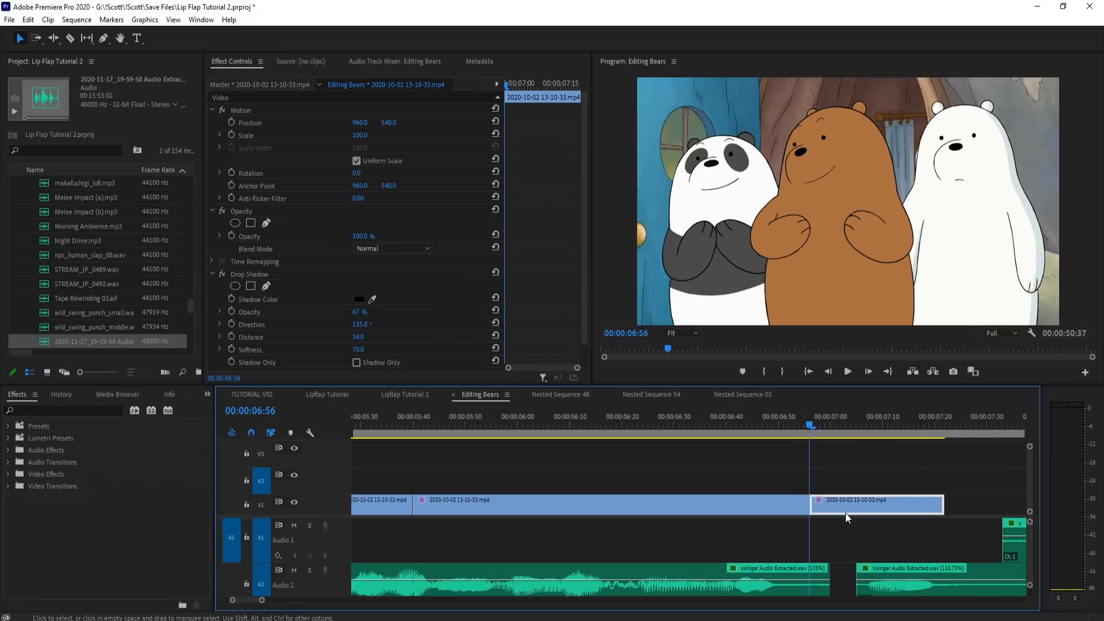
# Step: Move the held closed-mouth piece back to about 6:48 and cut off and delete everything after 6:56
pyautogui.moveTo(848, 511); pyautogui.dragTo(809, 508)
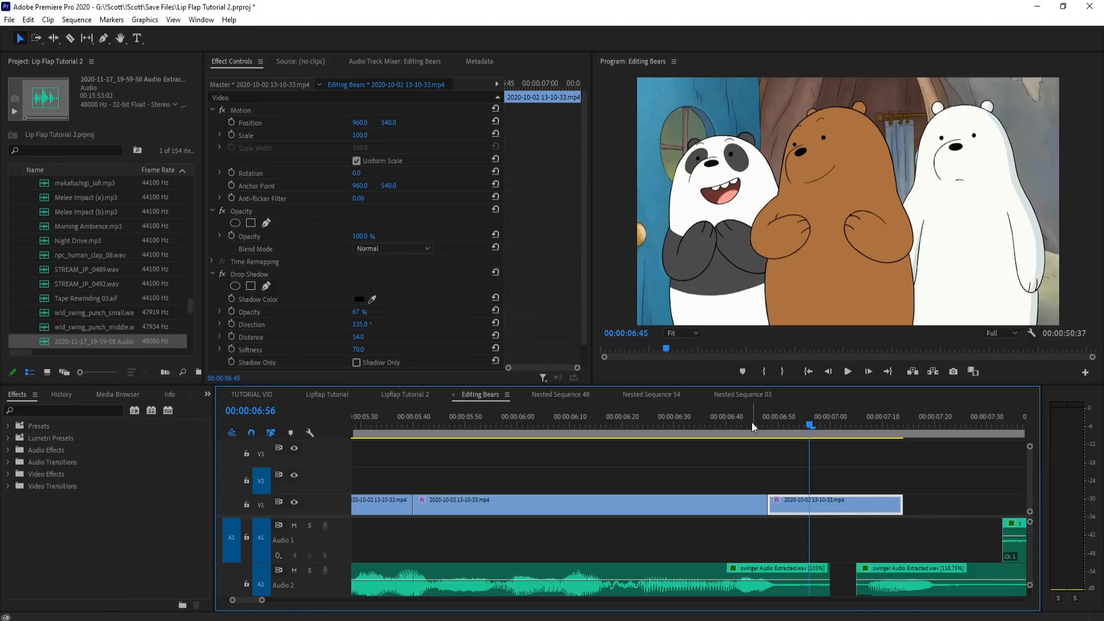
pyautogui.press('c')
pyautogui.click(809, 511)
pyautogui.press('v')
pyautogui.click(843, 507)
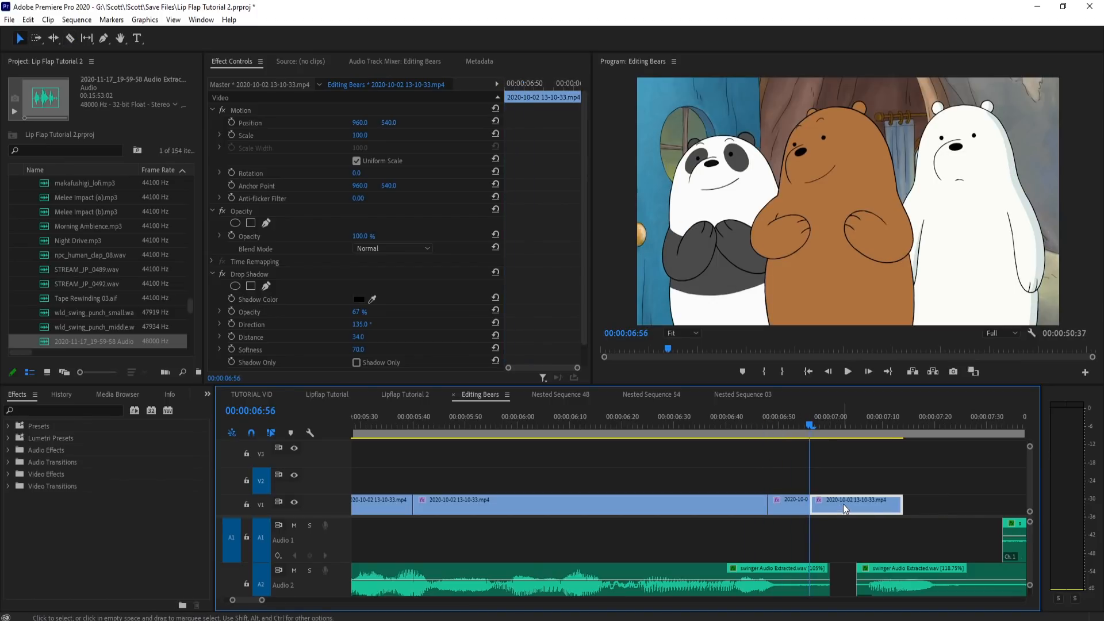
pyautogui.press('Delete')
# Step: Play the rebuilt V1 clips from 4:26 and scrub around 4:29 to examine where the panda's line begins
pyautogui.scroll(-3, 871, 515)
pyautogui.click(423, 423)
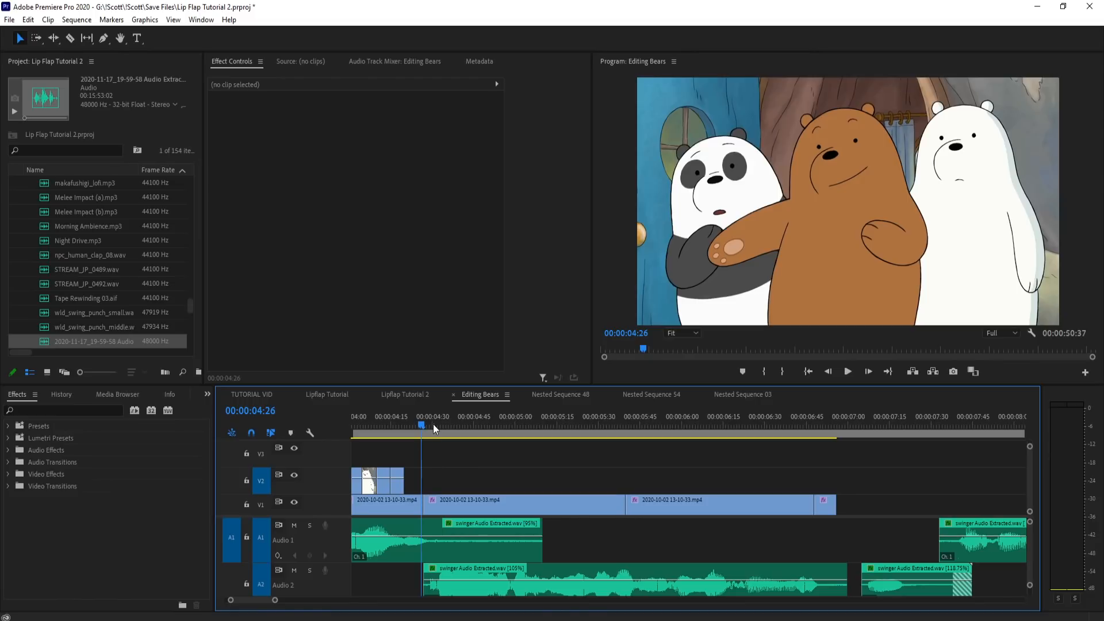
pyautogui.press('space')
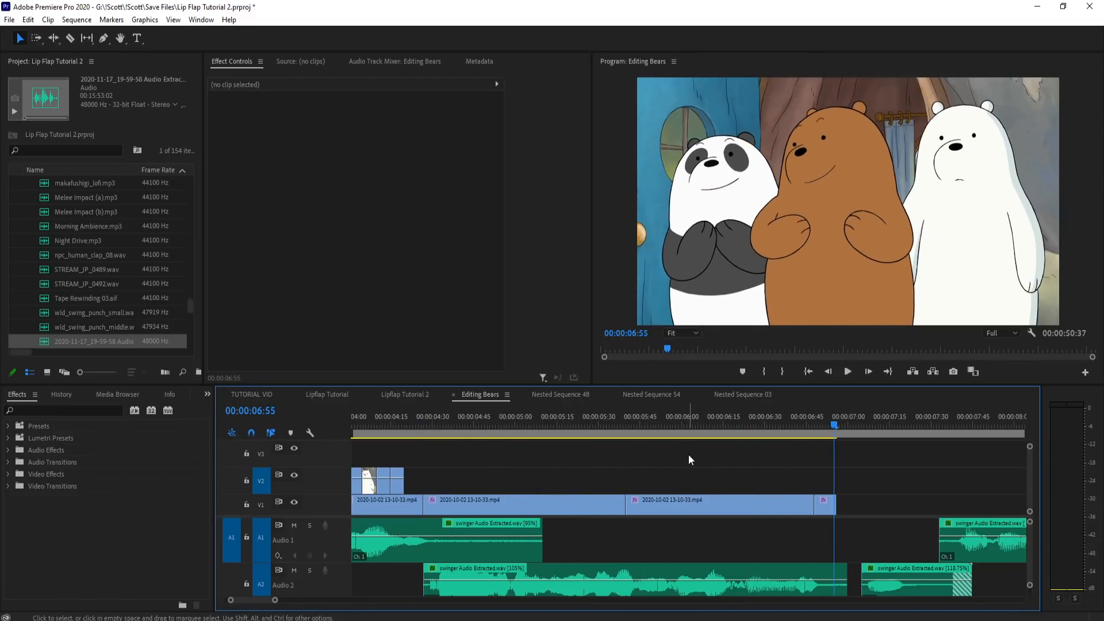
pyautogui.moveTo(432, 419); pyautogui.dragTo(482, 415)
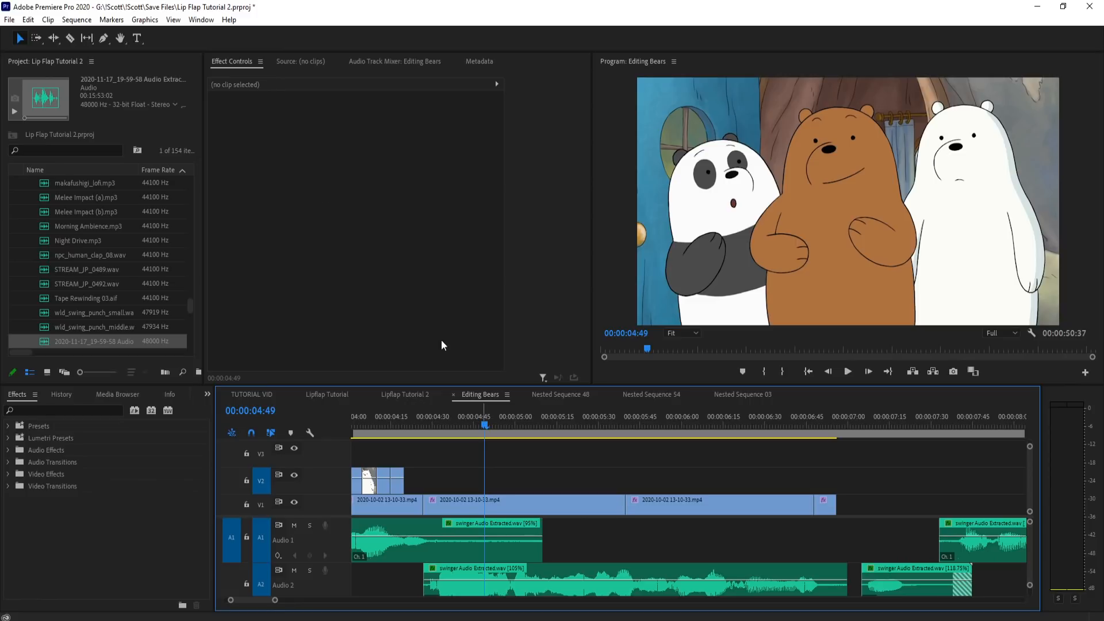
pyautogui.moveTo(419, 426); pyautogui.dragTo(441, 429)
pyautogui.scroll(-1, 427, 469)
pyautogui.scroll(7, 462, 466)
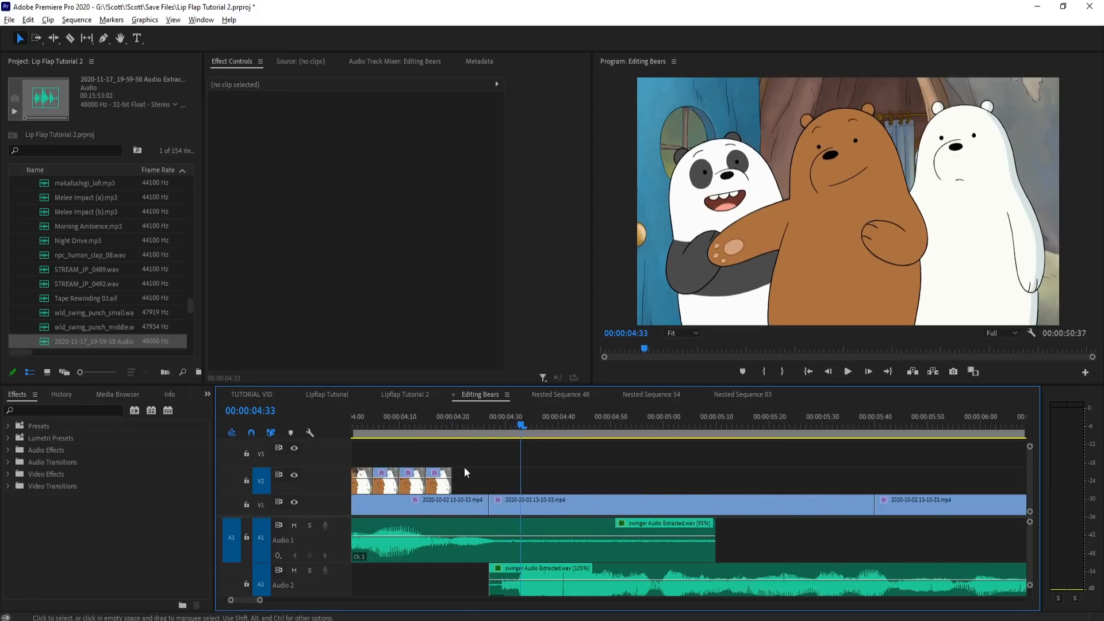
pyautogui.moveTo(522, 431); pyautogui.dragTo(533, 427)
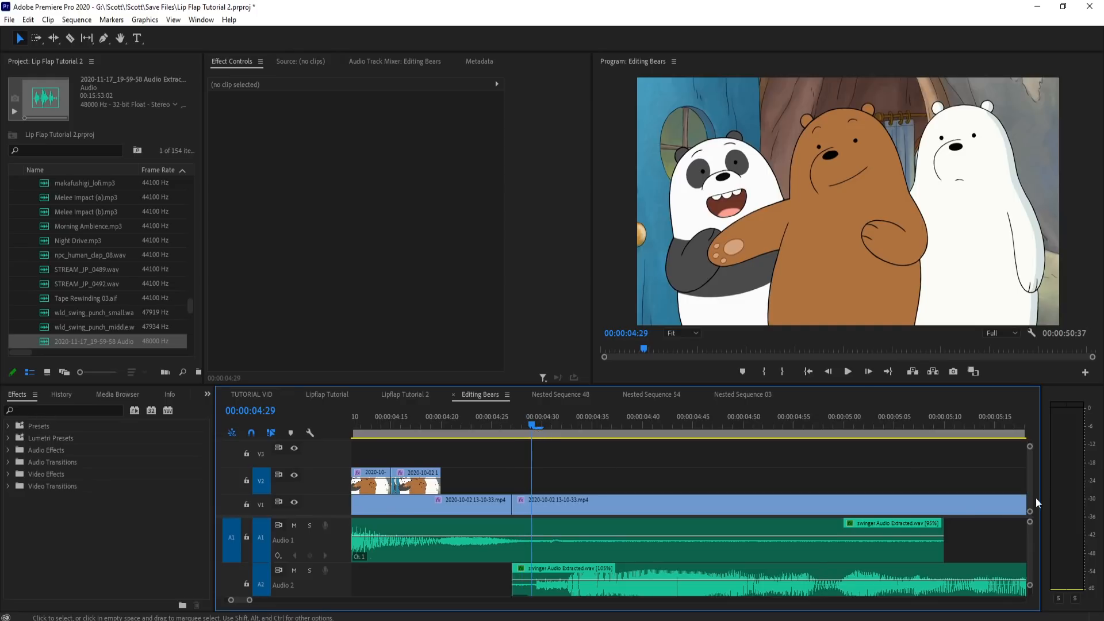
# Step: Trim the end of the panda clip on V1 and slide it to start at 4:29, extend the preceding clip to meet it, and play the join
pyautogui.scroll(-2, 843, 478)
pyautogui.moveTo(905, 429)
pyautogui.mouseDown()
pyautogui.moveTo(928, 429)
pyautogui.moveTo(906, 438)
pyautogui.mouseUp()
pyautogui.moveTo(919, 499); pyautogui.dragTo(910, 499)
pyautogui.moveTo(606, 501); pyautogui.dragTo(617, 500)
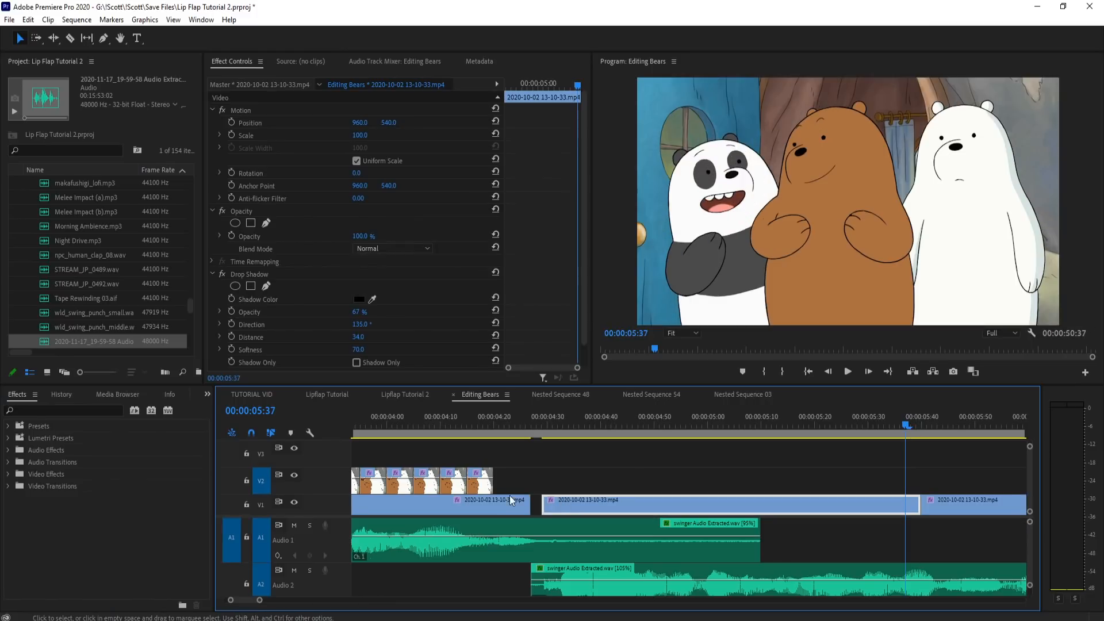
pyautogui.moveTo(526, 433); pyautogui.dragTo(484, 434)
pyautogui.press('space')
pyautogui.press('space')
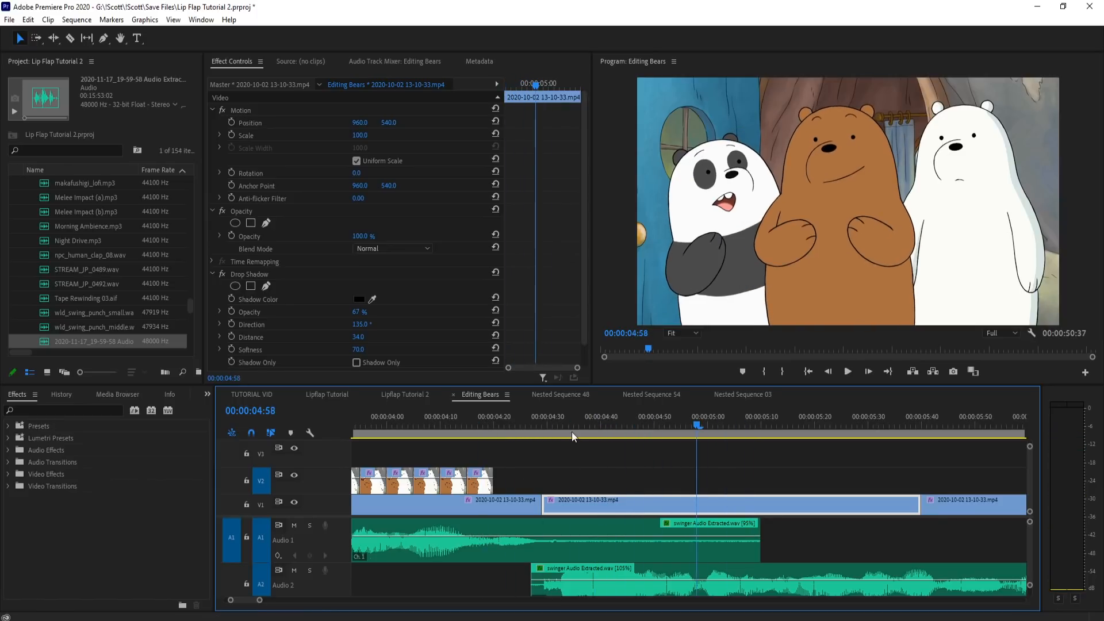
# Step: Split the panda clip on V1 at 4:49 and 4:54 to isolate a five-frame mouth piece
pyautogui.scroll(2, 574, 432)
pyautogui.click(553, 415)
pyautogui.moveTo(553, 412); pyautogui.dragTo(781, 438)
pyautogui.press('c')
pyautogui.click(790, 502)
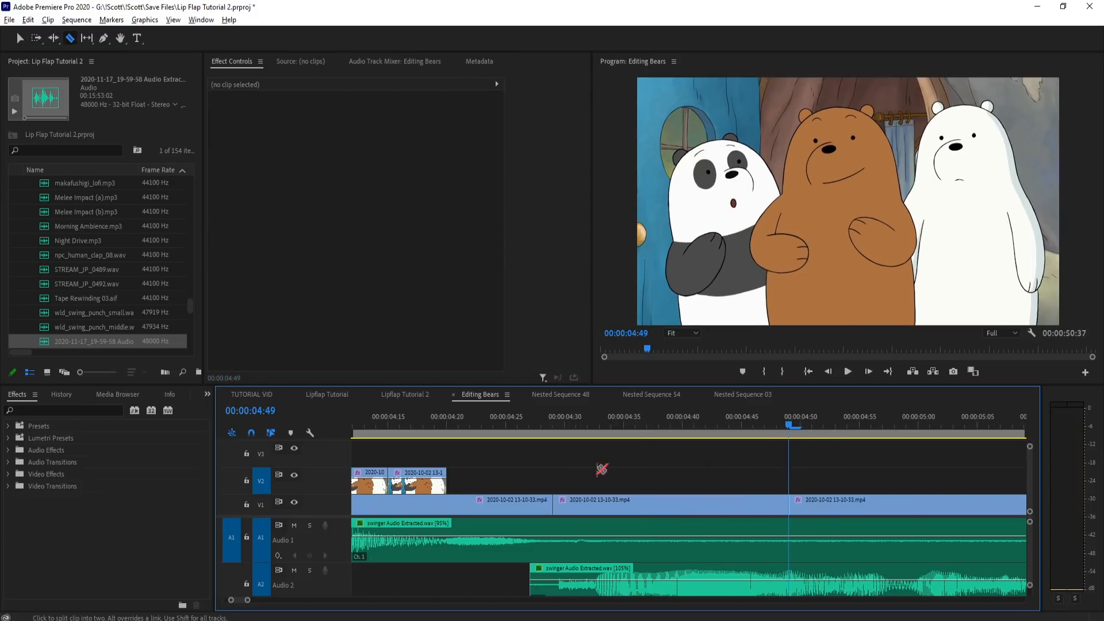
pyautogui.scroll(-3, 601, 467)
pyautogui.scroll(3, 739, 465)
pyautogui.moveTo(586, 424); pyautogui.dragTo(642, 437)
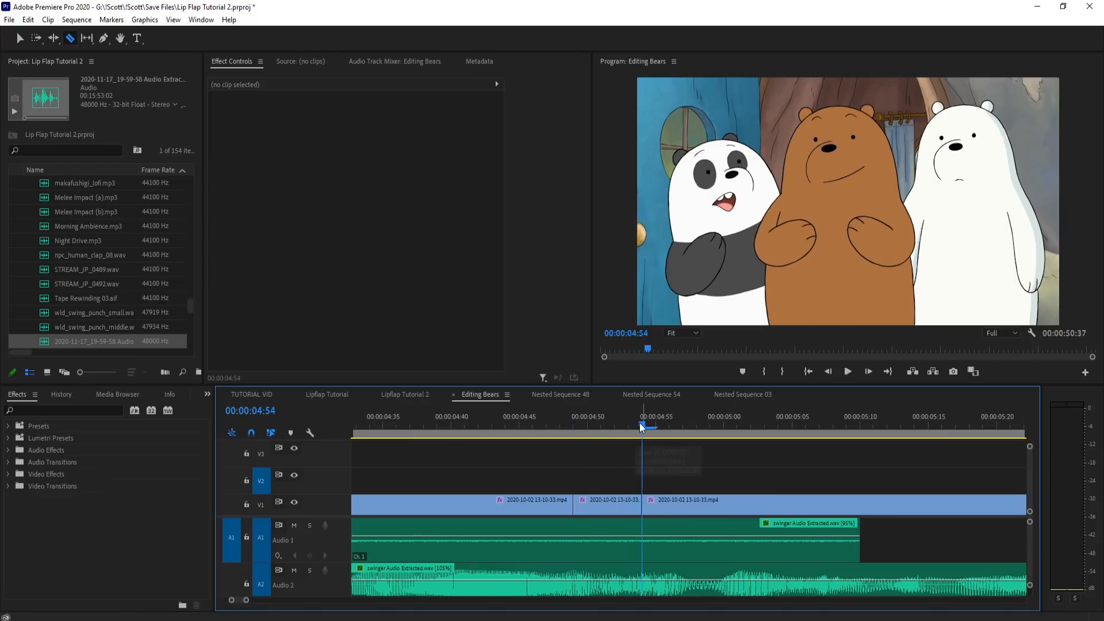
# Step: Split the V1 clip at 4:59 and move the two pieces between 4:49 and 4:59 up to V2
pyautogui.moveTo(685, 441); pyautogui.dragTo(707, 442)
pyautogui.press('Left')
pyautogui.click(713, 508)
pyautogui.press('v')
pyautogui.moveTo(669, 470); pyautogui.dragTo(618, 502)
pyautogui.moveTo(618, 481); pyautogui.dragTo(620, 480)
# Step: Split the V1 clip at 5:04 and raise the 4:59–5:04 piece to V2
pyautogui.scroll(-3, 661, 469)
pyautogui.scroll(2, 663, 468)
pyautogui.moveTo(572, 433)
pyautogui.mouseDown()
pyautogui.moveTo(553, 432)
pyautogui.moveTo(594, 432)
pyautogui.moveTo(578, 441)
pyautogui.mouseUp()
pyautogui.press('Right')
pyautogui.press('c')
pyautogui.click(592, 504)
pyautogui.press('v')
pyautogui.moveTo(556, 506); pyautogui.dragTo(560, 482)
# Step: Split the V1 clip at 5:09 and raise the 5:04–5:09 piece to V2
pyautogui.click(612, 429)
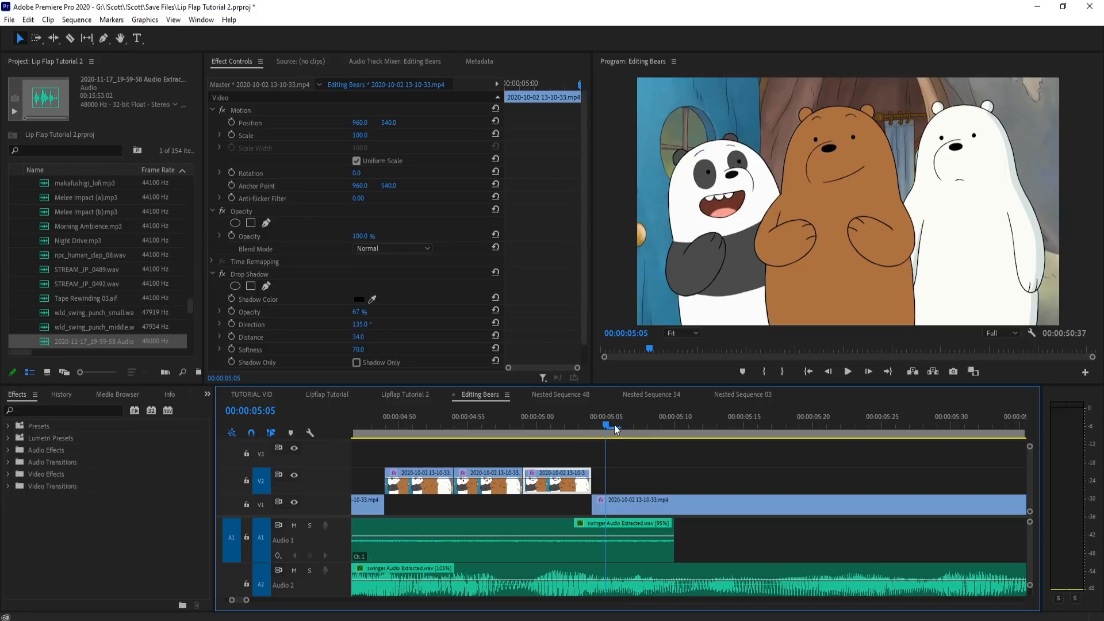
pyautogui.click(656, 435)
pyautogui.press('c')
pyautogui.click(655, 506)
pyautogui.press('v')
pyautogui.moveTo(650, 506); pyautogui.dragTo(647, 480)
# Step: Split the V1 clip at 5:14 and 5:19 and move the piece between the cuts to V2 at 5:09
pyautogui.click(745, 424)
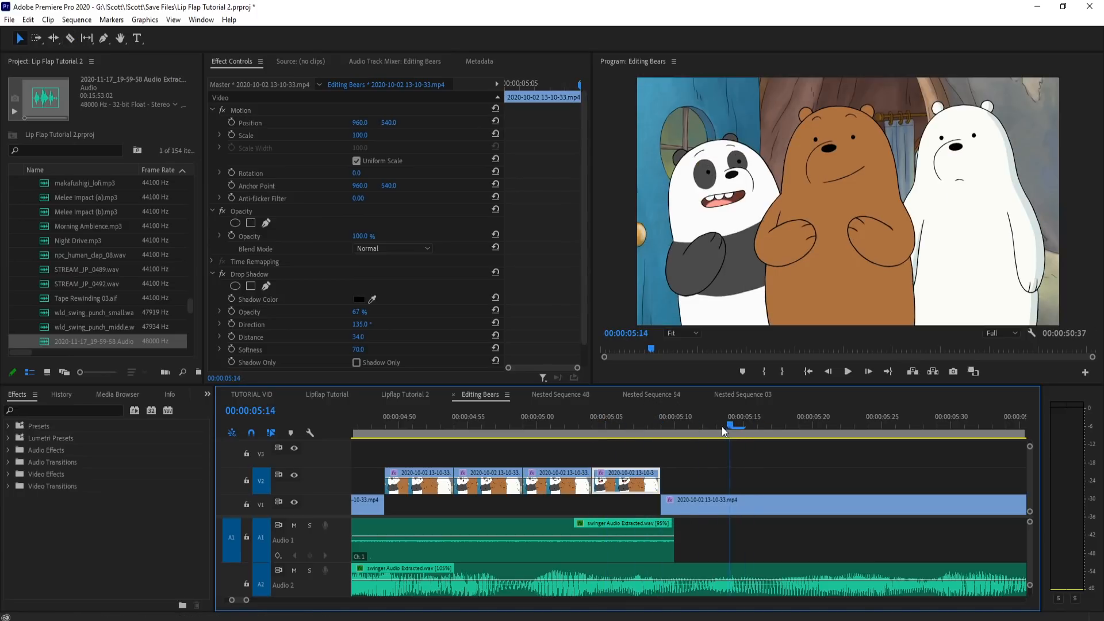
pyautogui.press('c')
pyautogui.click(730, 501)
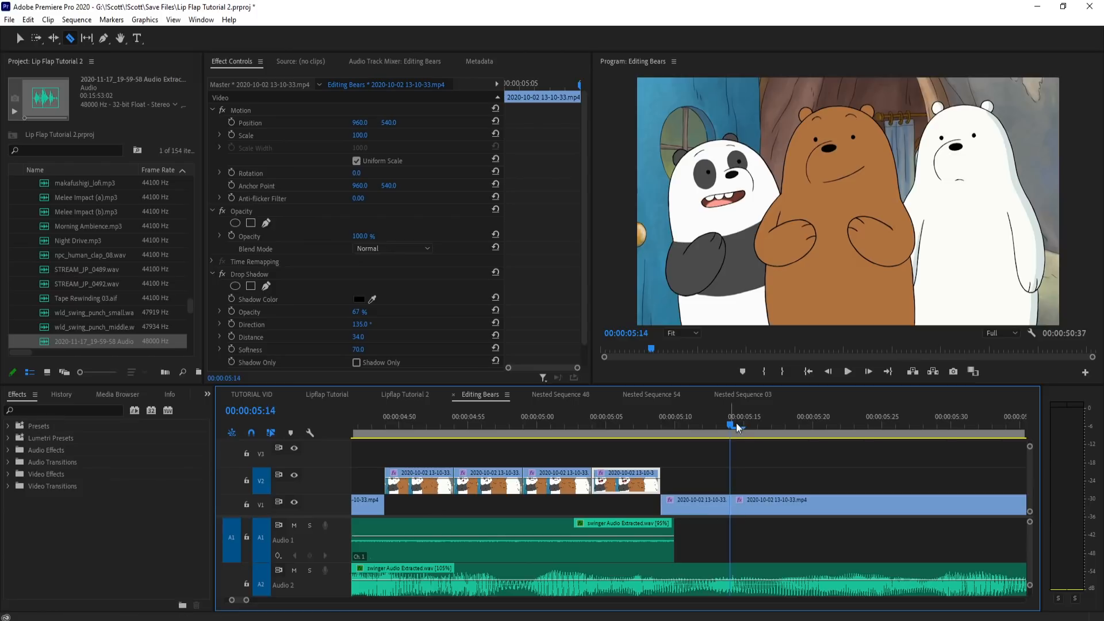
pyautogui.click(785, 437)
pyautogui.click(799, 436)
pyautogui.click(803, 505)
pyautogui.press('v')
pyautogui.moveTo(754, 501); pyautogui.dragTo(700, 483)
# Step: Split the V1 clip at 5:34 and 5:39 and delete the piece between the two cuts
pyautogui.scroll(-2, 701, 481)
pyautogui.moveTo(727, 425); pyautogui.dragTo(845, 440)
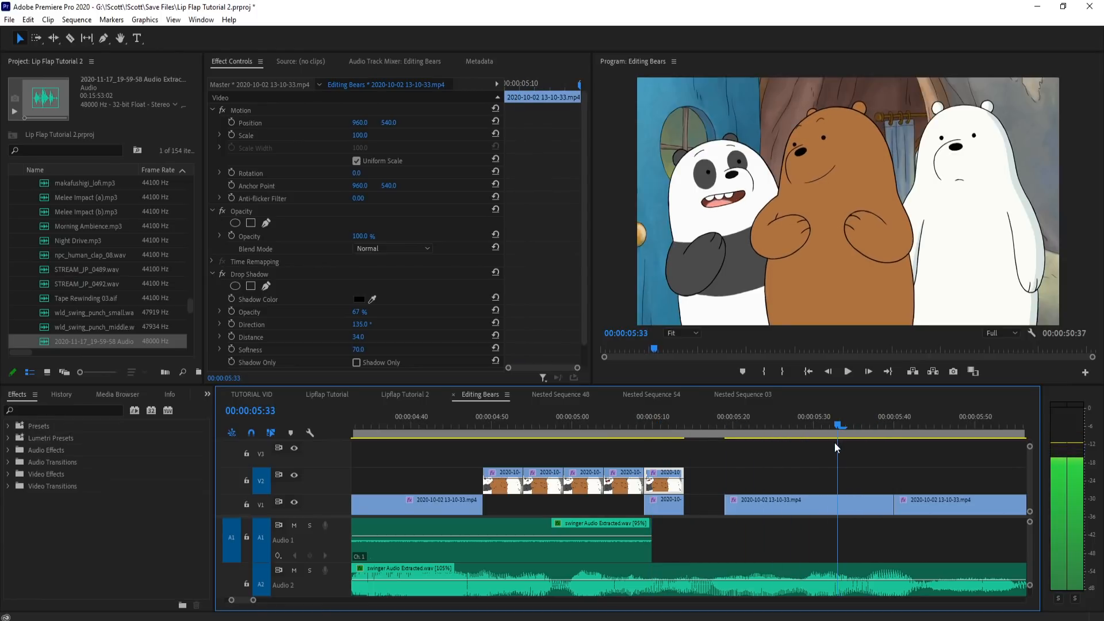
pyautogui.press('c')
pyautogui.hotkey('ctrl', 'z')
pyautogui.click(845, 510)
pyautogui.scroll(2, 940, 468)
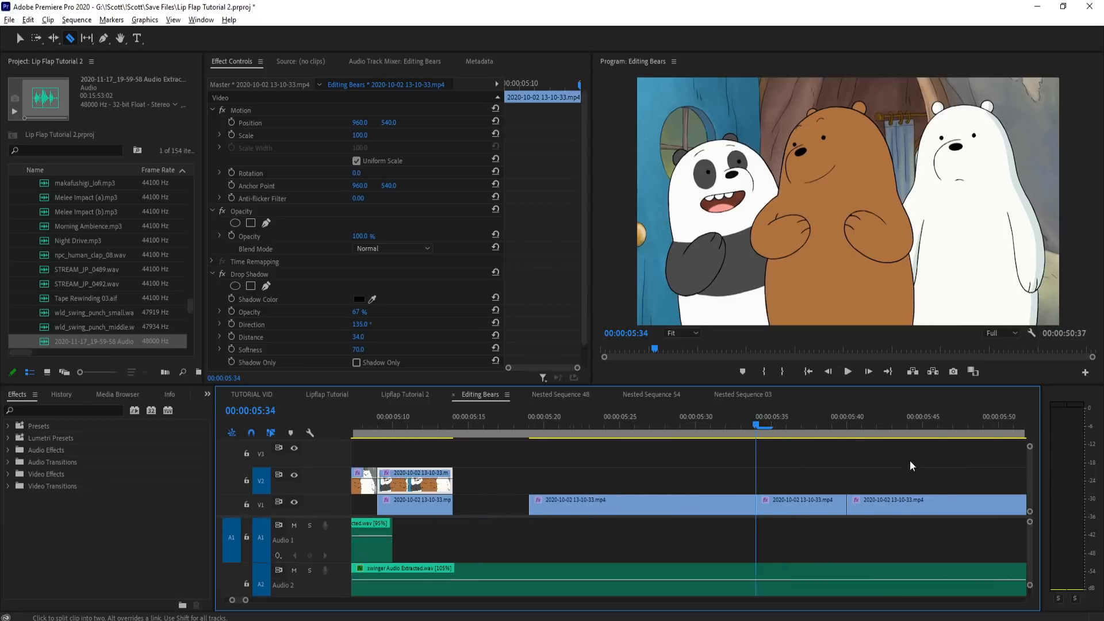
pyautogui.moveTo(822, 431); pyautogui.dragTo(835, 442)
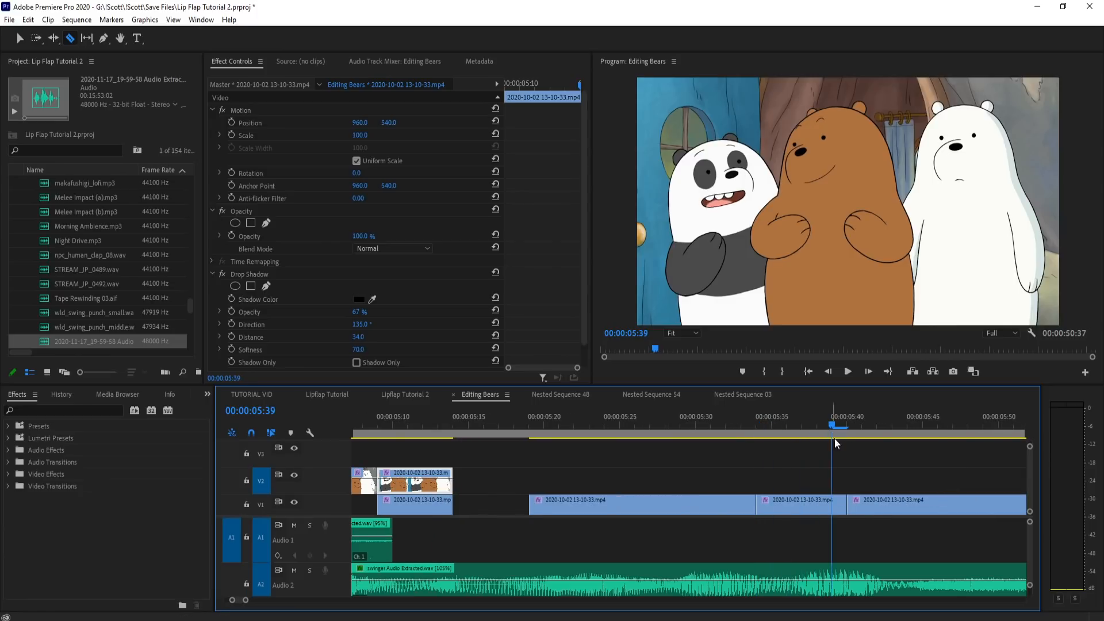
pyautogui.click(837, 503)
pyautogui.press('v')
pyautogui.click(804, 504)
pyautogui.press('Delete')
pyautogui.scroll(-2, 655, 473)
# Step: Move the short V1 piece at 5:39 up to V2, extend its end past 6:10, and split it at 6:04
pyautogui.click(748, 423)
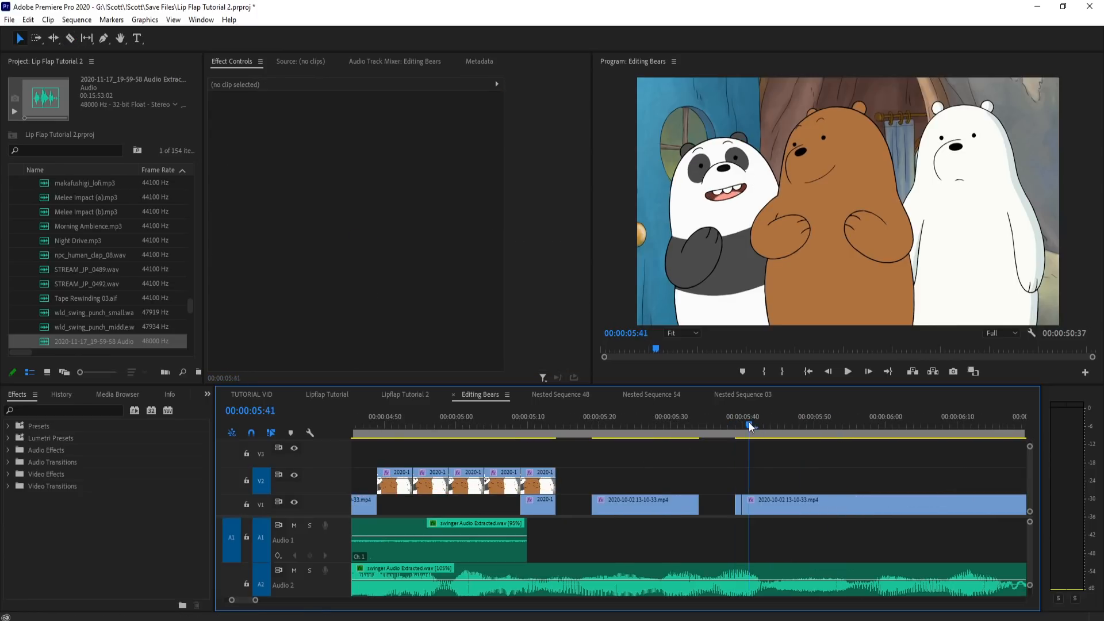
pyautogui.moveTo(665, 464); pyautogui.dragTo(1010, 468)
pyautogui.click(731, 484)
pyautogui.click(739, 497)
pyautogui.moveTo(746, 424); pyautogui.dragTo(913, 442)
pyautogui.press('c')
pyautogui.click(921, 485)
pyautogui.hotkey('ctrl', 'z')
pyautogui.click(915, 487)
# Step: Split the V2 clip at 6:09 and move the 6:04–6:09 piece back to 5:15 on V2
pyautogui.scroll(3, 964, 449)
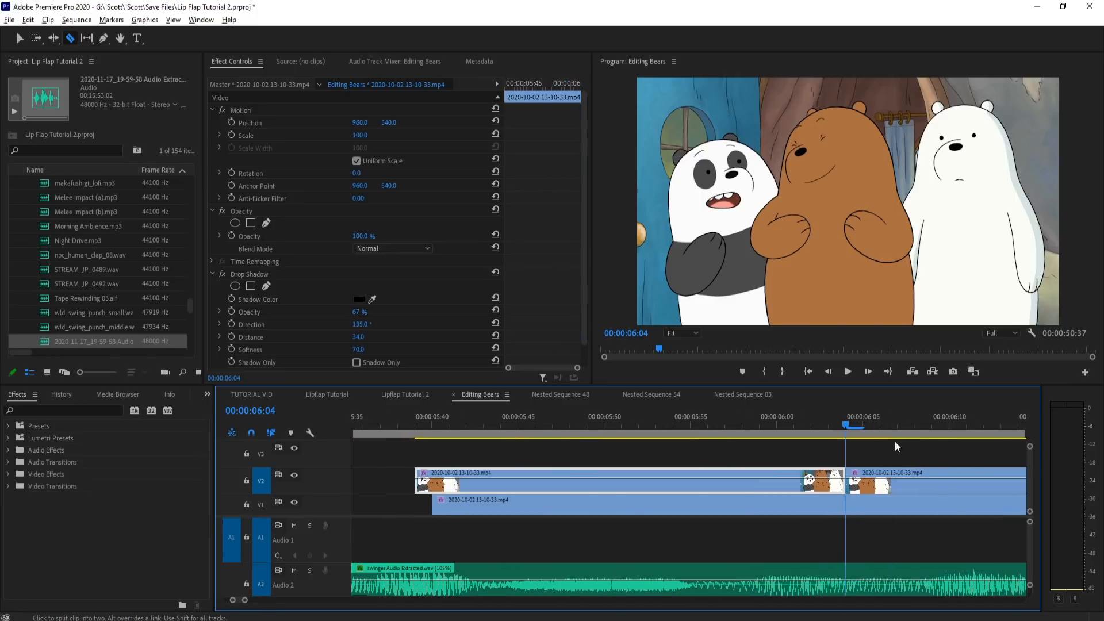
pyautogui.click(877, 435)
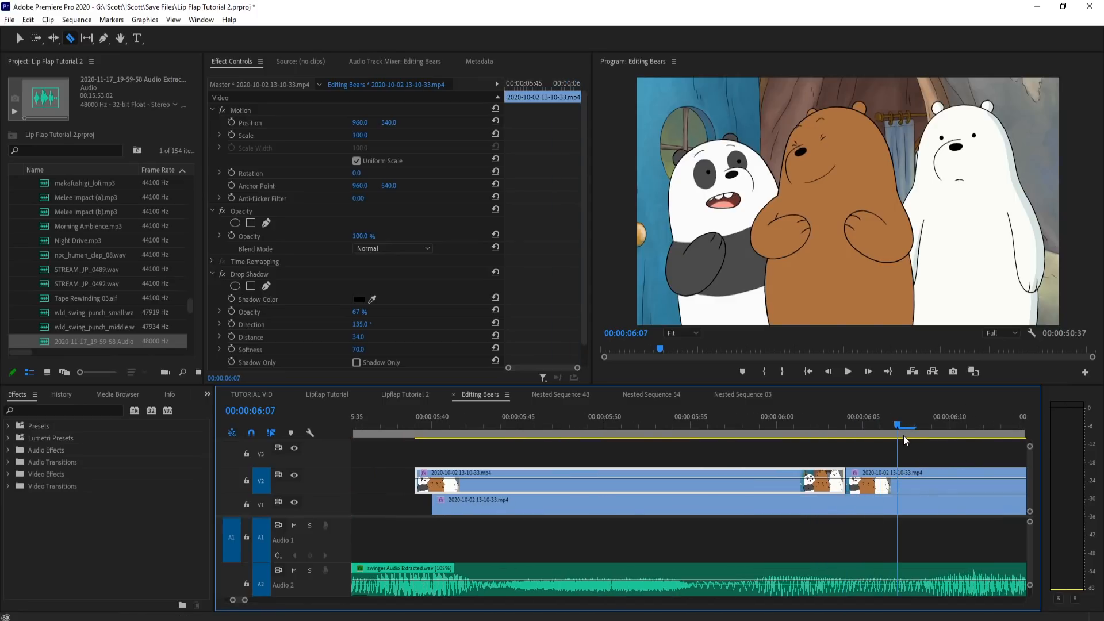
pyautogui.moveTo(923, 445); pyautogui.dragTo(933, 447)
pyautogui.click(933, 473)
pyautogui.press('v')
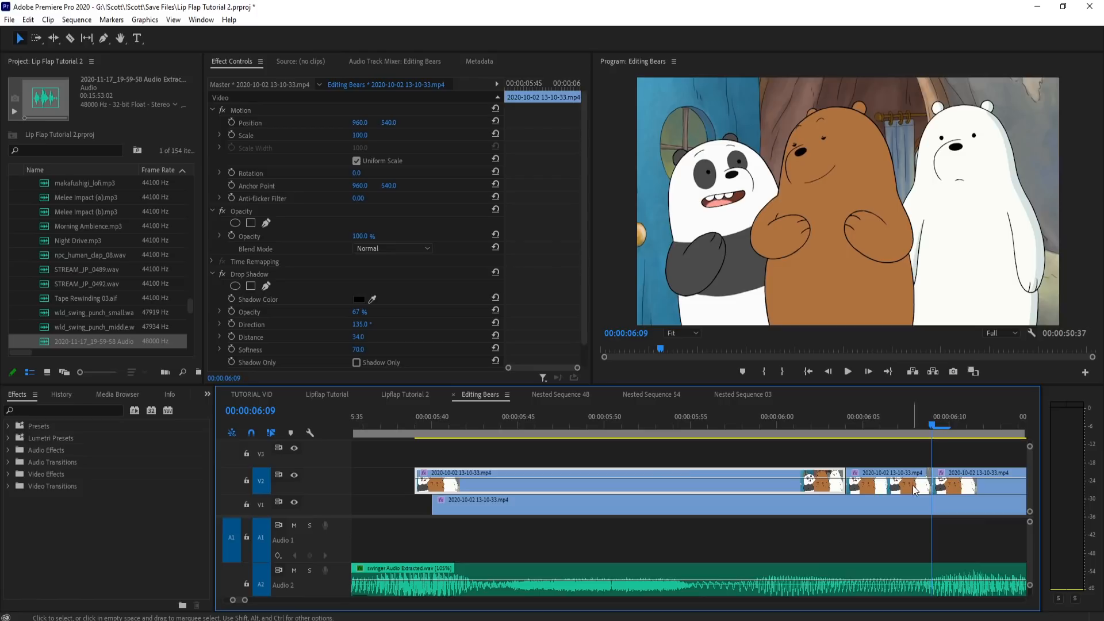
pyautogui.scroll(-3, 912, 486)
pyautogui.moveTo(878, 487); pyautogui.dragTo(519, 479)
# Step: Scrub through the leftover V2 clips after 5:39 and delete them
pyautogui.scroll(-3, 575, 477)
pyautogui.scroll(3, 776, 471)
pyautogui.moveTo(746, 481); pyautogui.dragTo(825, 477)
pyautogui.click(695, 423)
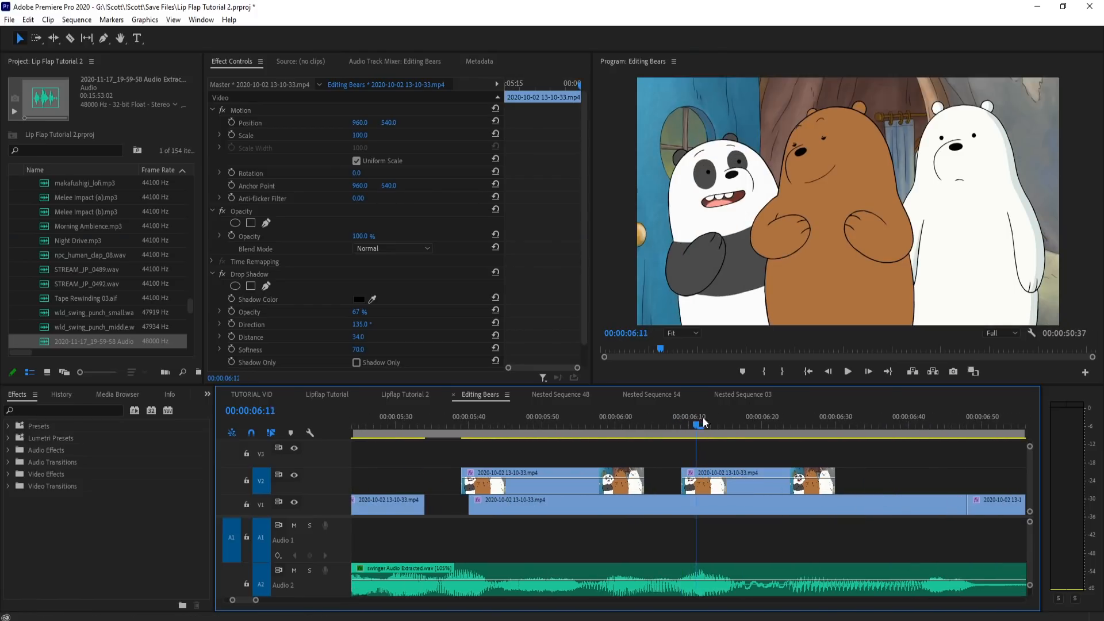
pyautogui.moveTo(754, 430); pyautogui.dragTo(635, 437)
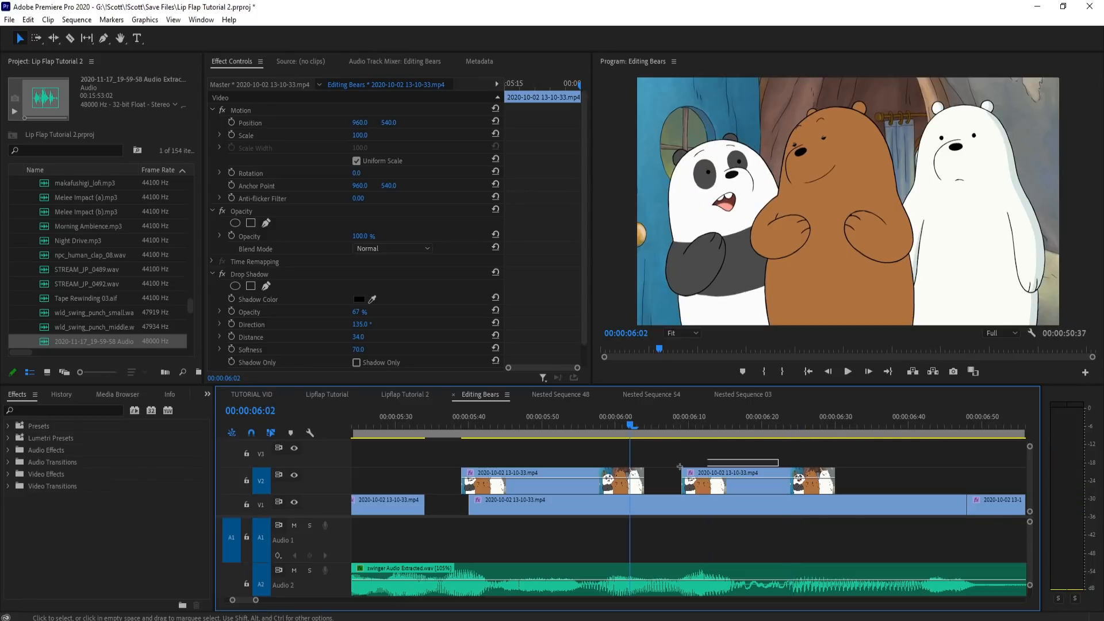
pyautogui.click(588, 474)
pyautogui.press('Delete')
pyautogui.scroll(-3, 914, 478)
# Step: Delete the leftover V1 pieces at 5:09 and 5:19, and extend the V1 clip that ends at 4:49 to 5:40
pyautogui.click(656, 506)
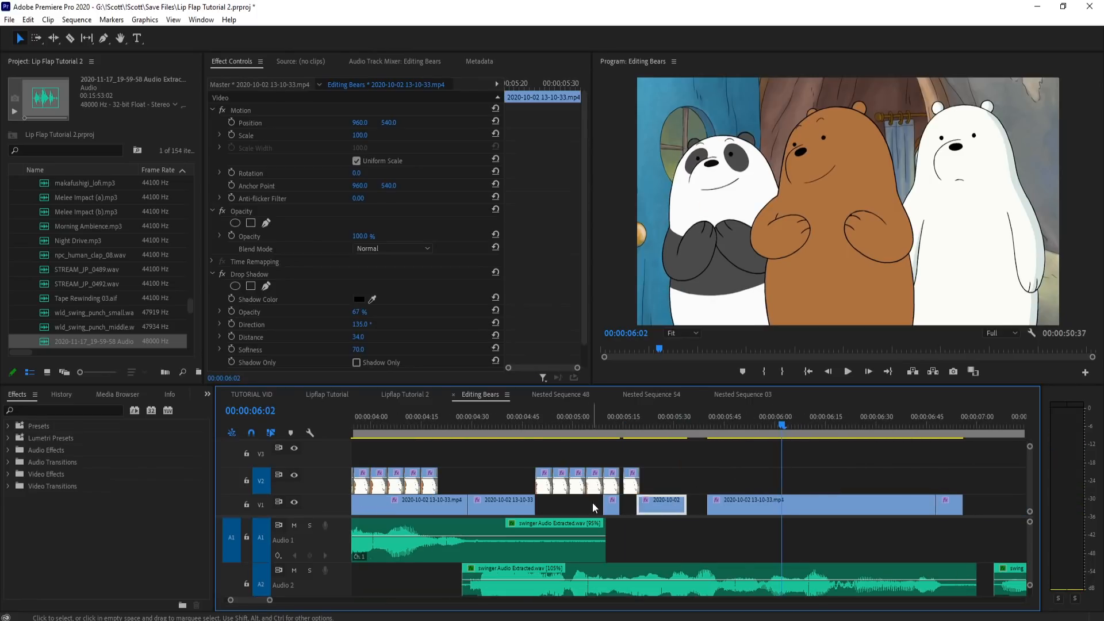
pyautogui.press('Delete')
pyautogui.click(610, 506)
pyautogui.press('Delete')
pyautogui.moveTo(536, 505); pyautogui.dragTo(706, 503)
# Step: Move three of the V2 mouth pieces back to back between 5:25 and 5:40, and play the section
pyautogui.moveTo(569, 434); pyautogui.dragTo(498, 433)
pyautogui.scroll(3, 551, 431)
pyautogui.moveTo(651, 425); pyautogui.dragTo(752, 422)
pyautogui.scroll(-1, 592, 426)
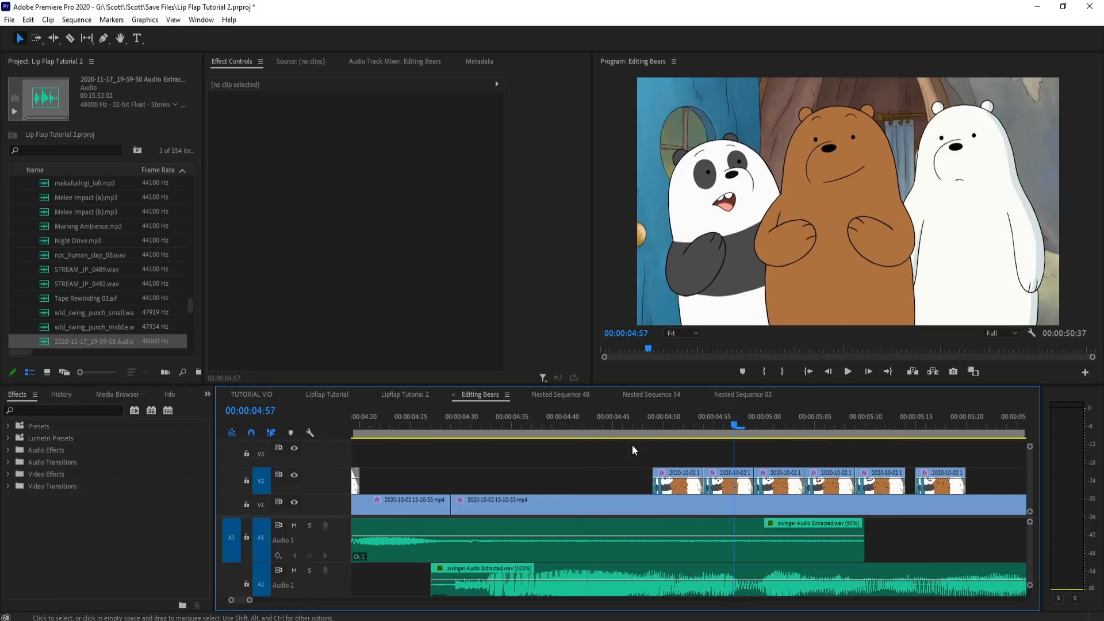
pyautogui.scroll(-2, 632, 449)
pyautogui.moveTo(636, 453); pyautogui.dragTo(898, 487)
pyautogui.moveTo(681, 423); pyautogui.dragTo(794, 424)
pyautogui.moveTo(808, 474); pyautogui.dragTo(929, 488)
pyautogui.click(872, 426)
pyautogui.moveTo(874, 426)
pyautogui.mouseDown()
pyautogui.moveTo(925, 432)
pyautogui.moveTo(862, 431)
pyautogui.mouseUp()
pyautogui.press('space')
pyautogui.press('space')
# Step: Move the V2 piece at 4:59 to about 5:16, then shift all six V2 pieces to begin at 5:40 and play from 4:58
pyautogui.click(712, 411)
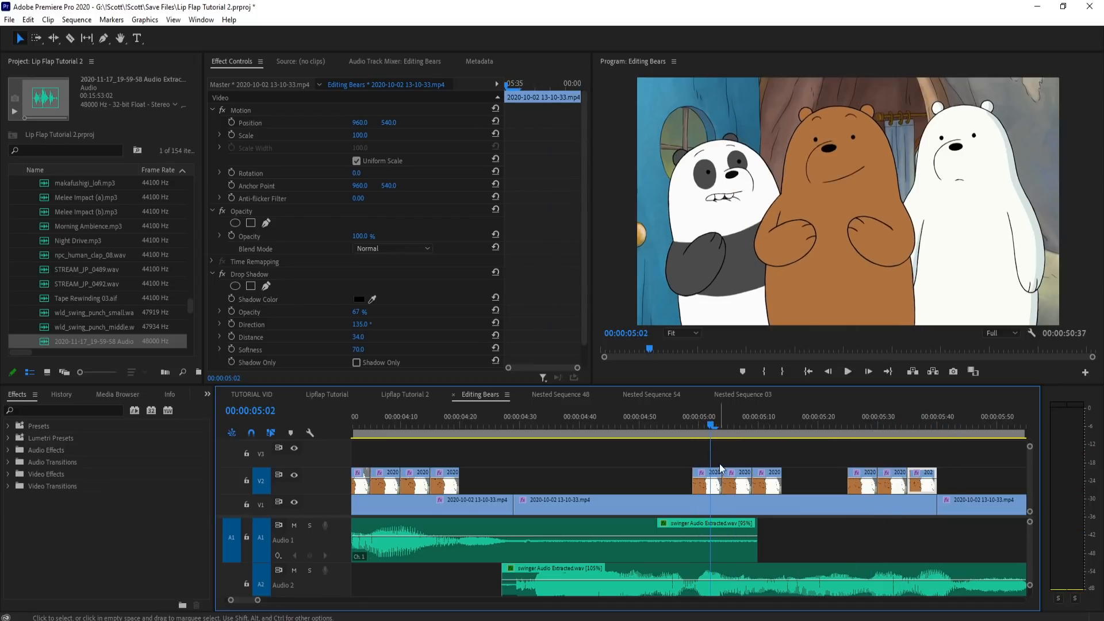
pyautogui.moveTo(711, 488); pyautogui.dragTo(813, 486)
pyautogui.moveTo(659, 425); pyautogui.dragTo(692, 420)
pyautogui.press('-')
pyautogui.scroll(-2, 776, 446)
pyautogui.moveTo(736, 452); pyautogui.dragTo(627, 487)
pyautogui.press('=')
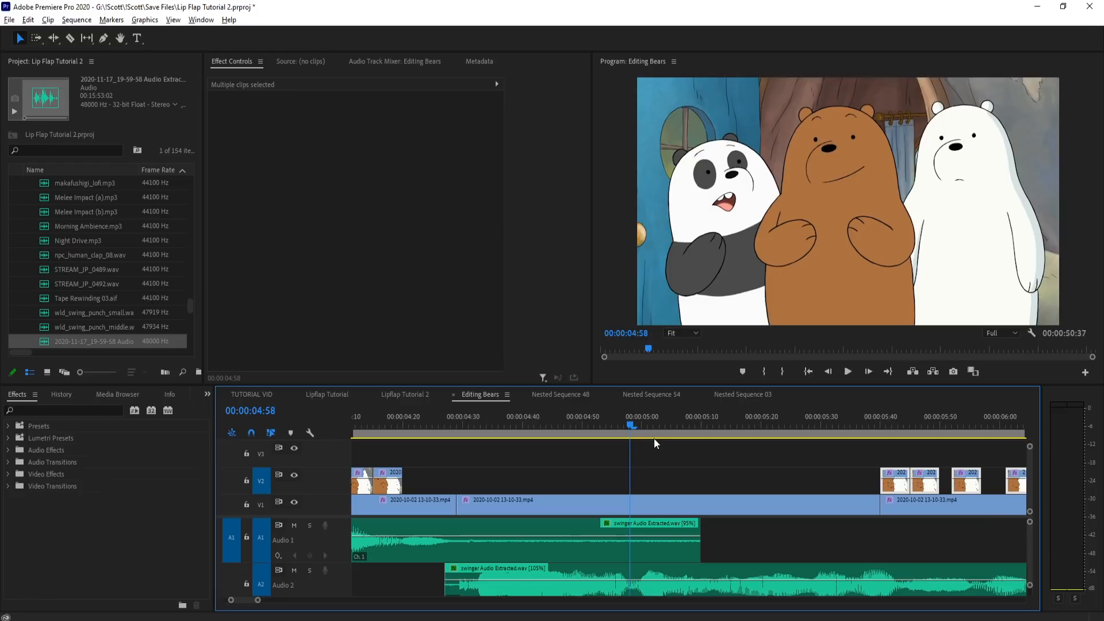
pyautogui.press('space')
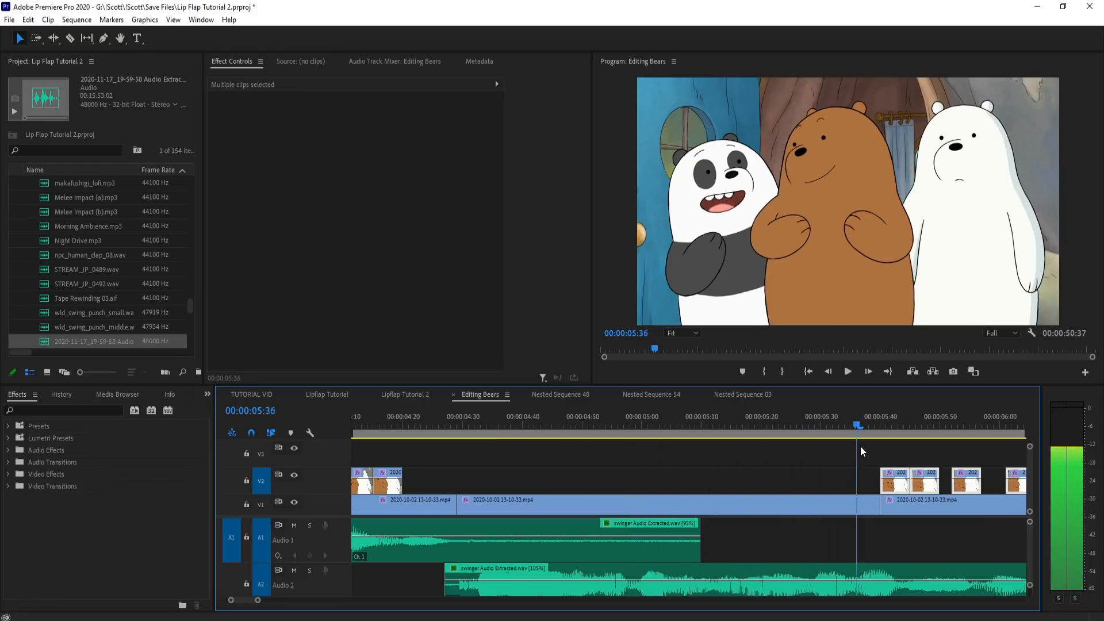
# Step: Try shifting the V2 pieces to about 6:30 and lifting the V1 clip at 4:29 to V3 with its end extended to about 6:52
pyautogui.click(510, 427)
pyautogui.press('-')
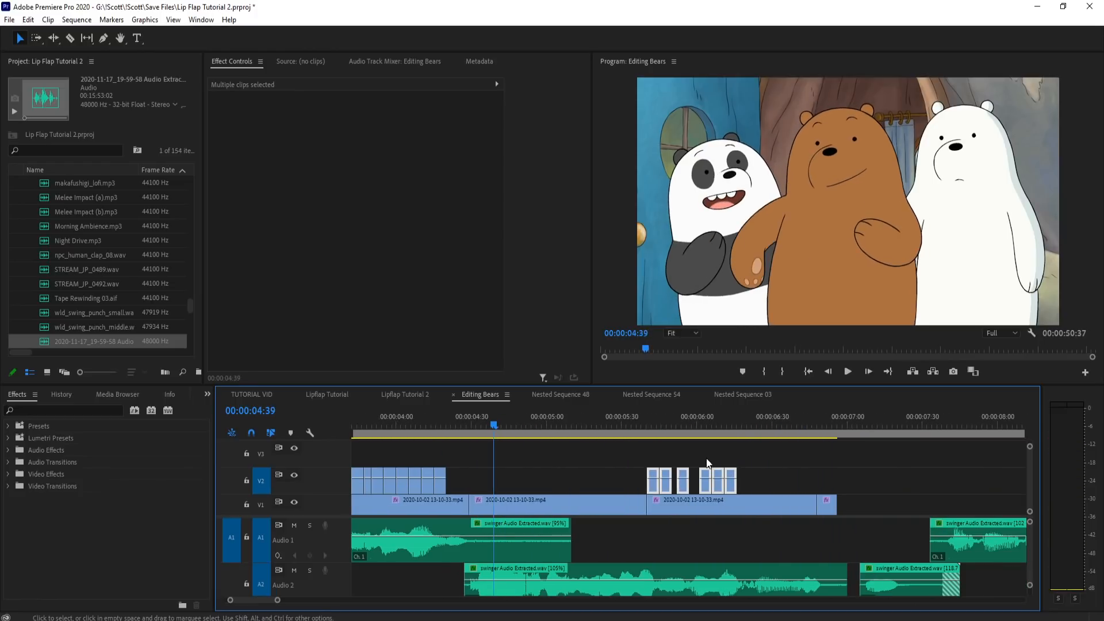
pyautogui.moveTo(653, 487); pyautogui.dragTo(779, 487)
pyautogui.moveTo(617, 504); pyautogui.dragTo(829, 456)
pyautogui.moveTo(536, 425); pyautogui.dragTo(685, 430)
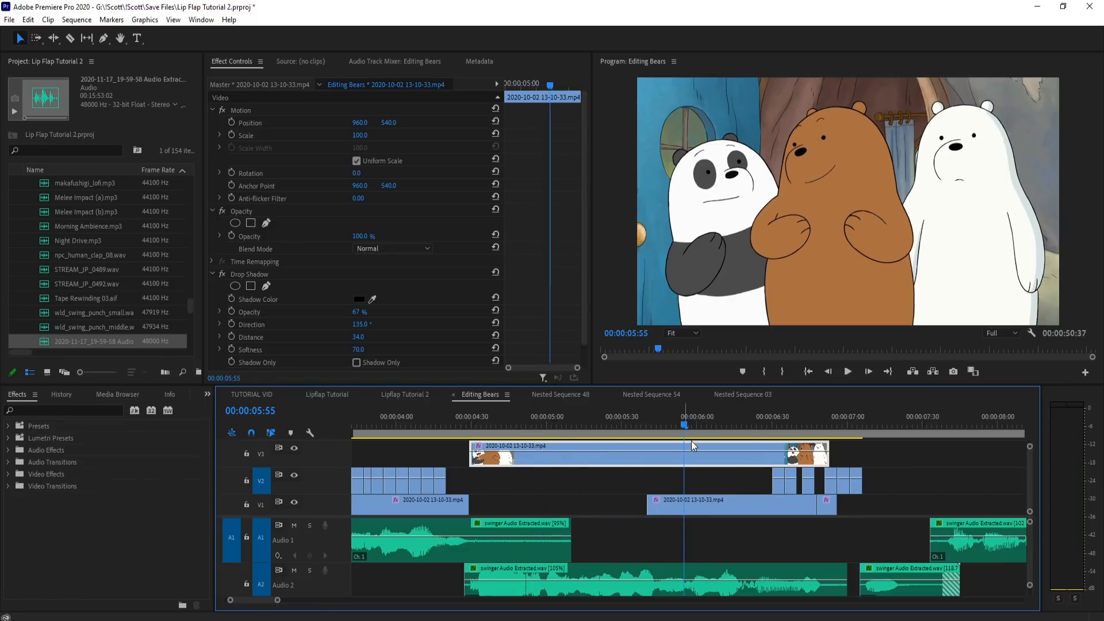
# Step: Try splitting the V3 clip at 5:54, where the panda's mouth is closed, and select the second piece
pyautogui.scroll(6, 692, 430)
pyautogui.moveTo(631, 428); pyautogui.dragTo(684, 439)
pyautogui.press('c')
pyautogui.click(616, 454)
pyautogui.press('v')
pyautogui.click(658, 463)
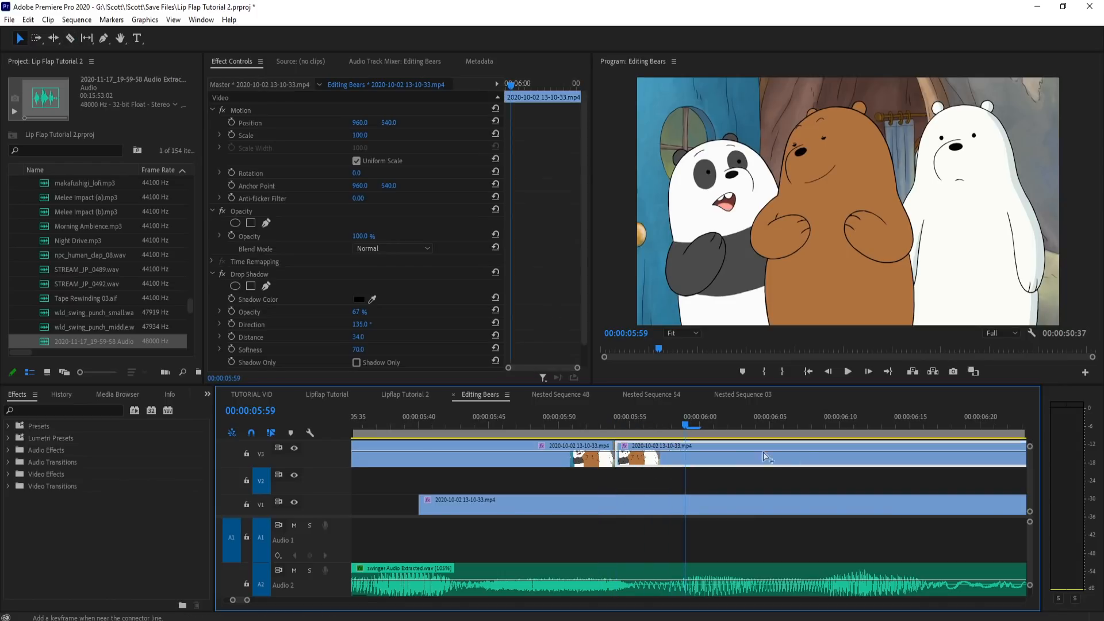
# Step: Undo the V3 split and lift, and step through the history to the V2 pieces starting at 5:40 with the V1 clips intact
pyautogui.hotkey('ctrl', 'z')
pyautogui.hotkey('ctrl', 'z')
pyautogui.hotkey('ctrl', 'z')
pyautogui.scroll(-3, 853, 469)
pyautogui.hotkey('ctrl', 'z')
pyautogui.hotkey('ctrl', 'z')
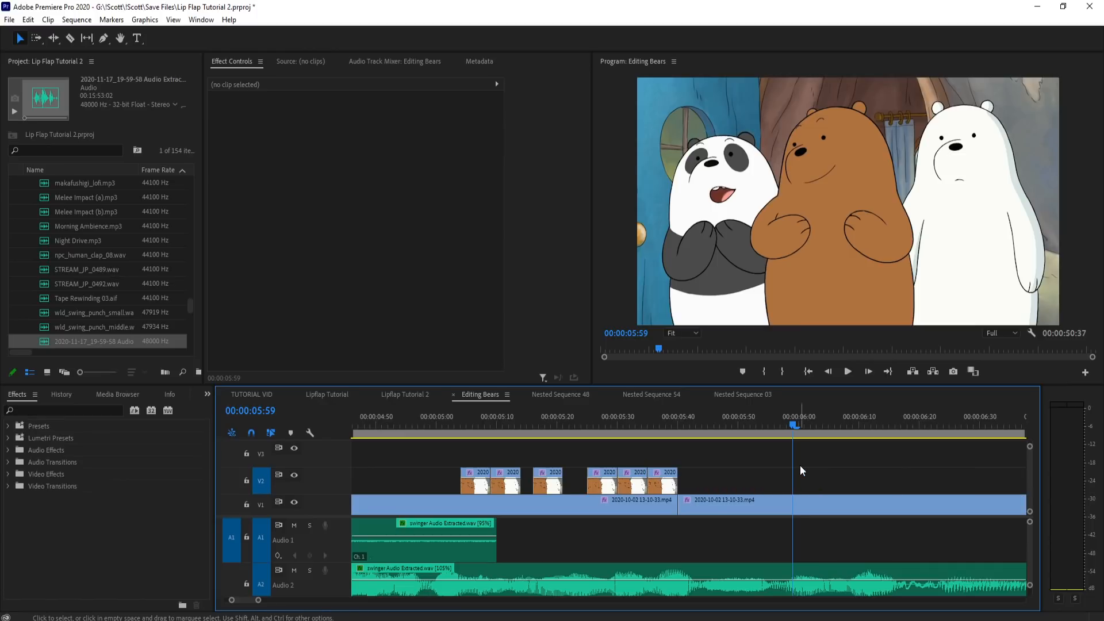
pyautogui.hotkey('ctrl', 'z')
pyautogui.hotkey('ctrl', 'z')
pyautogui.hotkey('ctrl', 'shift', 'z')
pyautogui.hotkey('ctrl', 'shift', 'z')
pyautogui.hotkey('ctrl', 'shift', 'z')
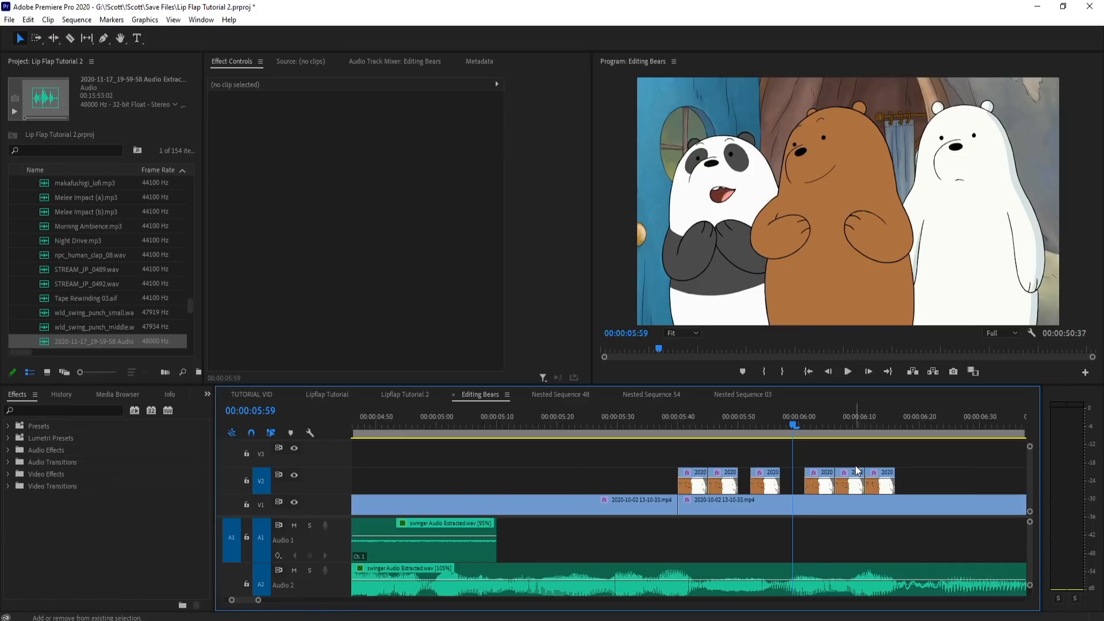
# Step: Scrub the panda's line from about 4:30 and paste the copied five-frame piece on V2 at 4:44
pyautogui.scroll(-3, 854, 464)
pyautogui.moveTo(595, 423)
pyautogui.mouseDown()
pyautogui.moveTo(567, 427)
pyautogui.moveTo(588, 427)
pyautogui.mouseUp()
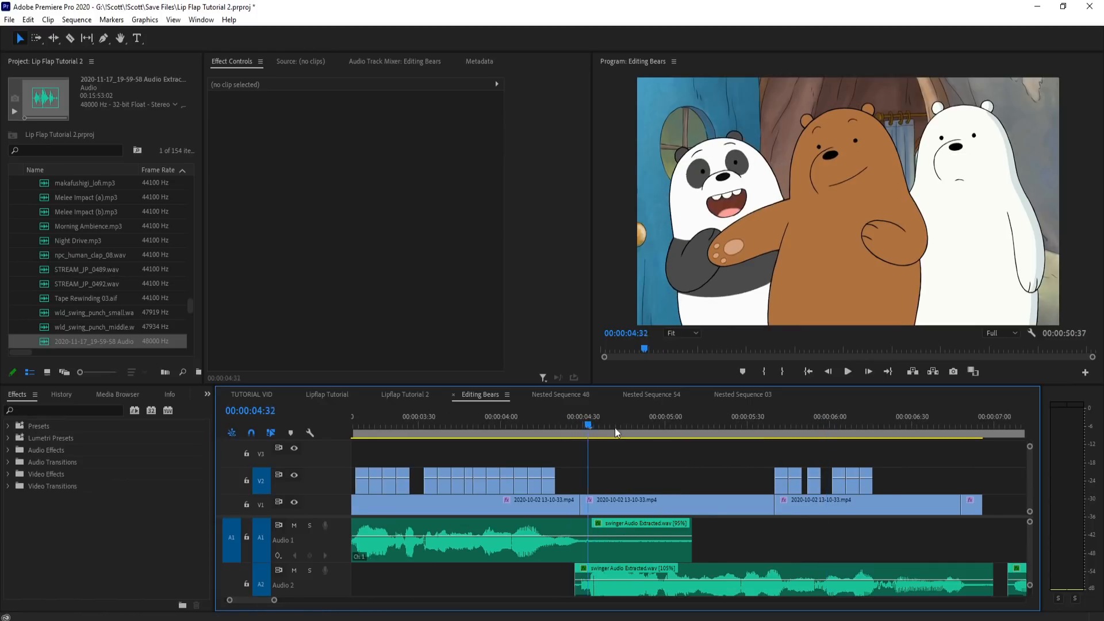
pyautogui.scroll(3, 661, 461)
pyautogui.click(567, 428)
pyautogui.moveTo(587, 431)
pyautogui.mouseDown()
pyautogui.moveTo(611, 430)
pyautogui.moveTo(591, 432)
pyautogui.mouseUp()
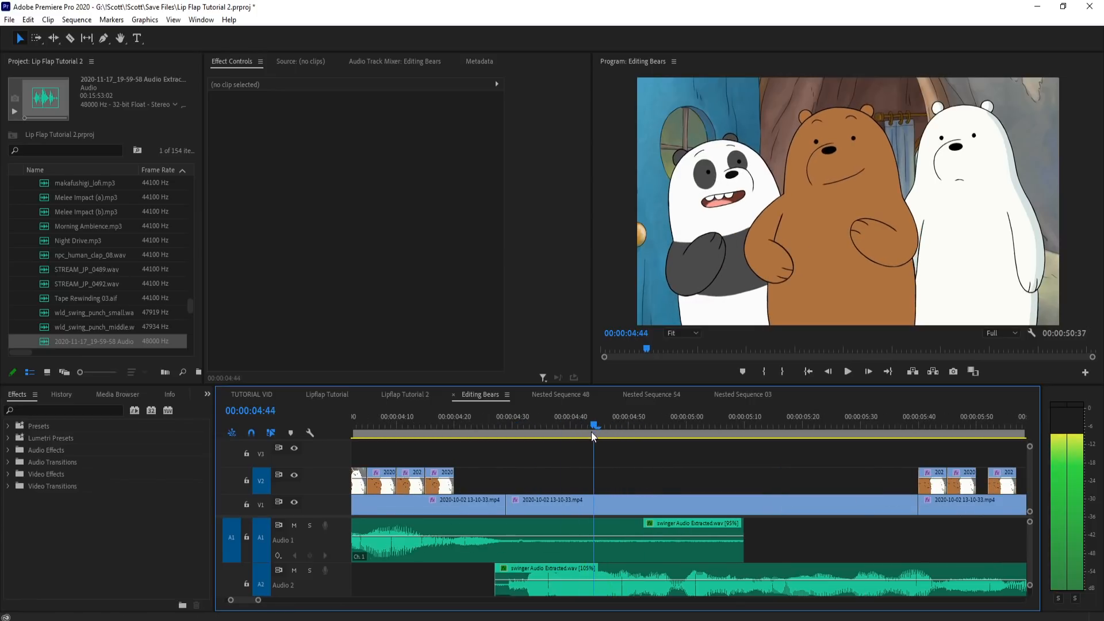
pyautogui.hotkey('ctrl', 'v')
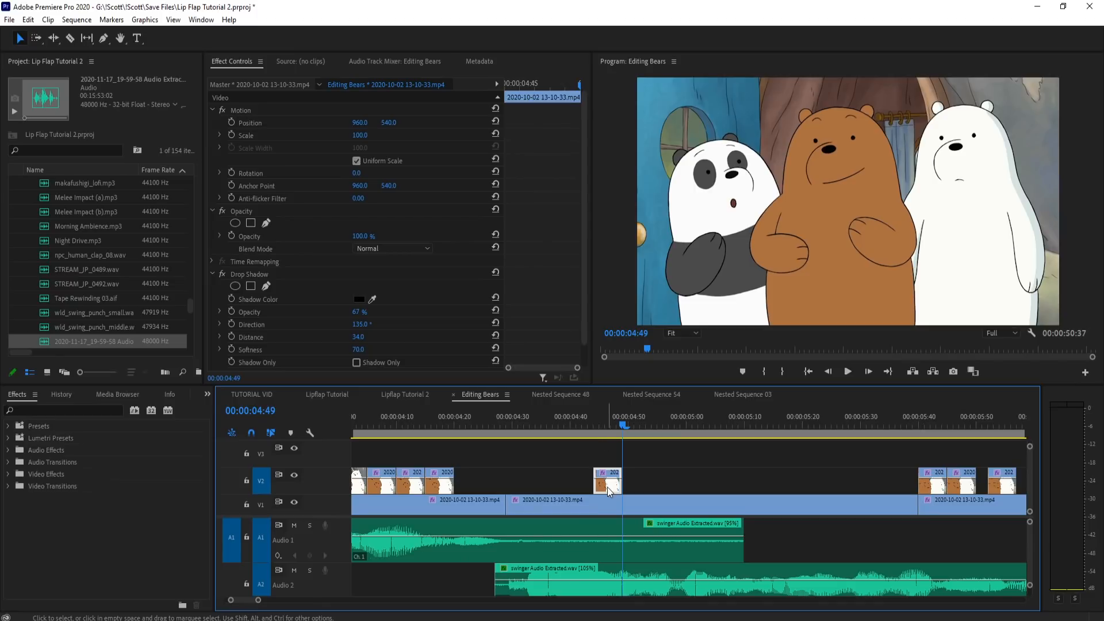
# Step: Apply a frame hold to the pasted V2 piece at 4:44 and extend its end to 5:40
pyautogui.click(594, 430)
pyautogui.rightClick(609, 487)
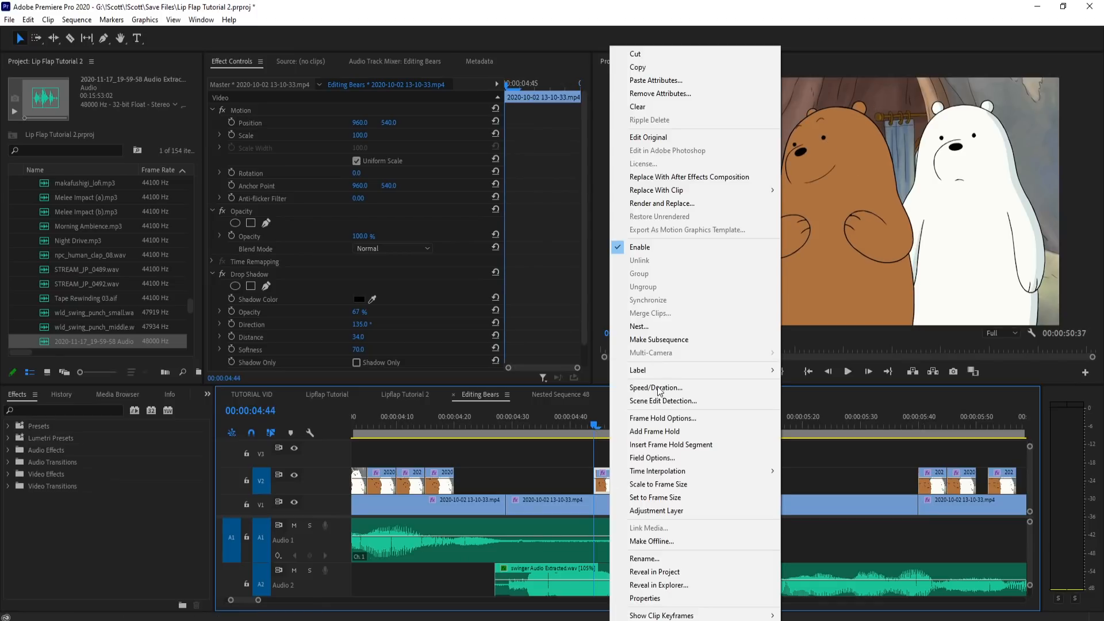
pyautogui.click(656, 418)
pyautogui.press('Return')
pyautogui.moveTo(626, 481); pyautogui.dragTo(819, 482)
pyautogui.press('-')
pyautogui.press('-')
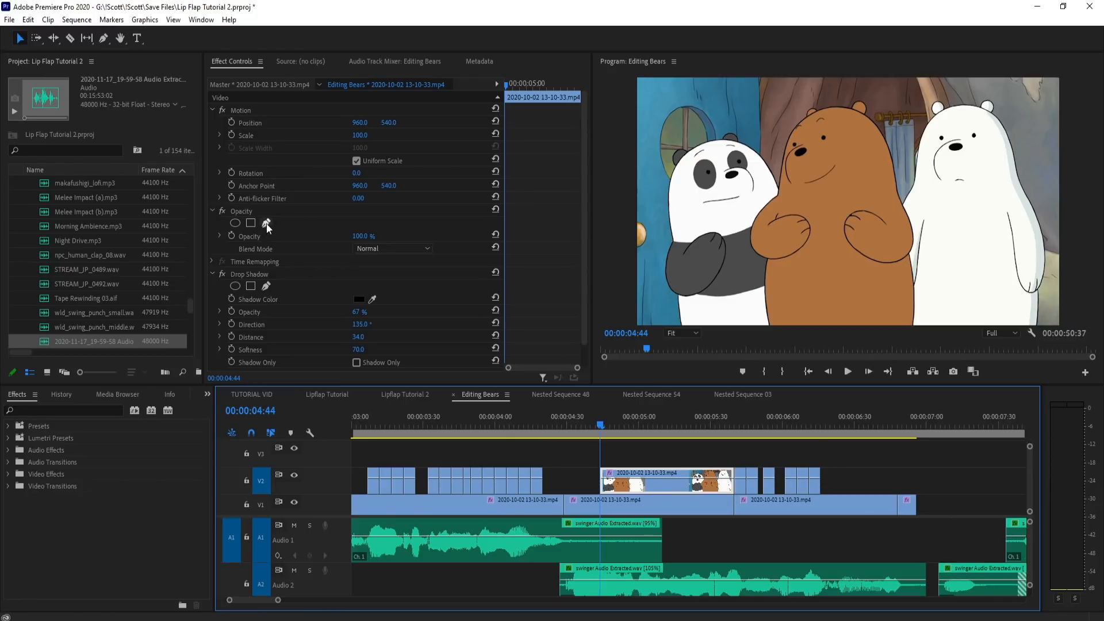
# Step: Add an elliptical opacity mask to the held V2 clip and shrink it around the panda's closed mouth
pyautogui.click(235, 222)
pyautogui.moveTo(737, 229); pyautogui.dragTo(685, 229)
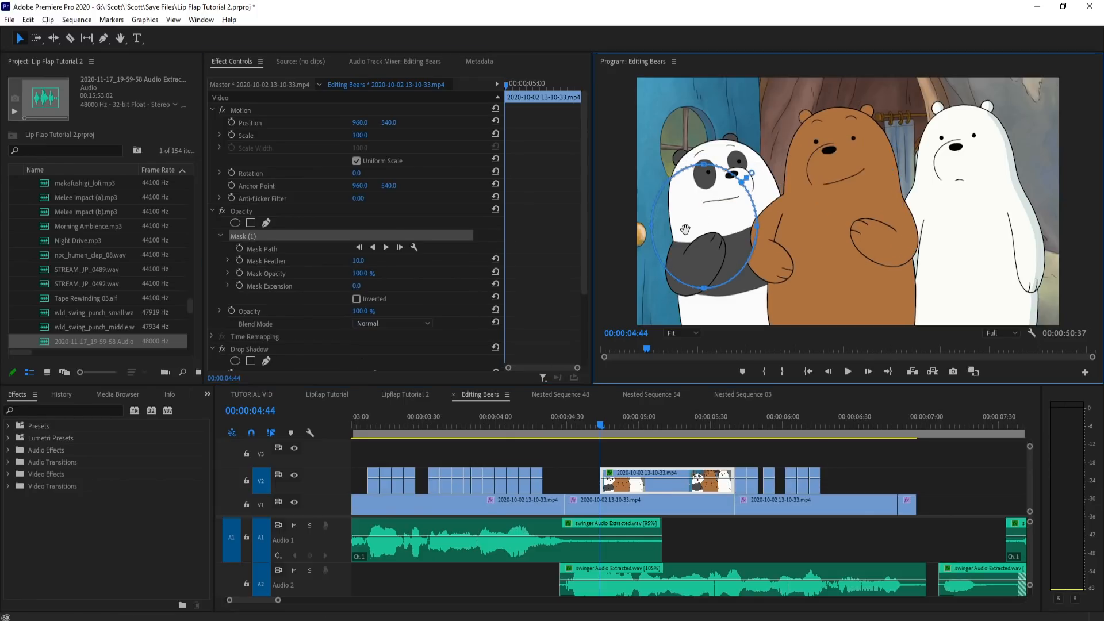
pyautogui.moveTo(759, 233); pyautogui.dragTo(719, 231)
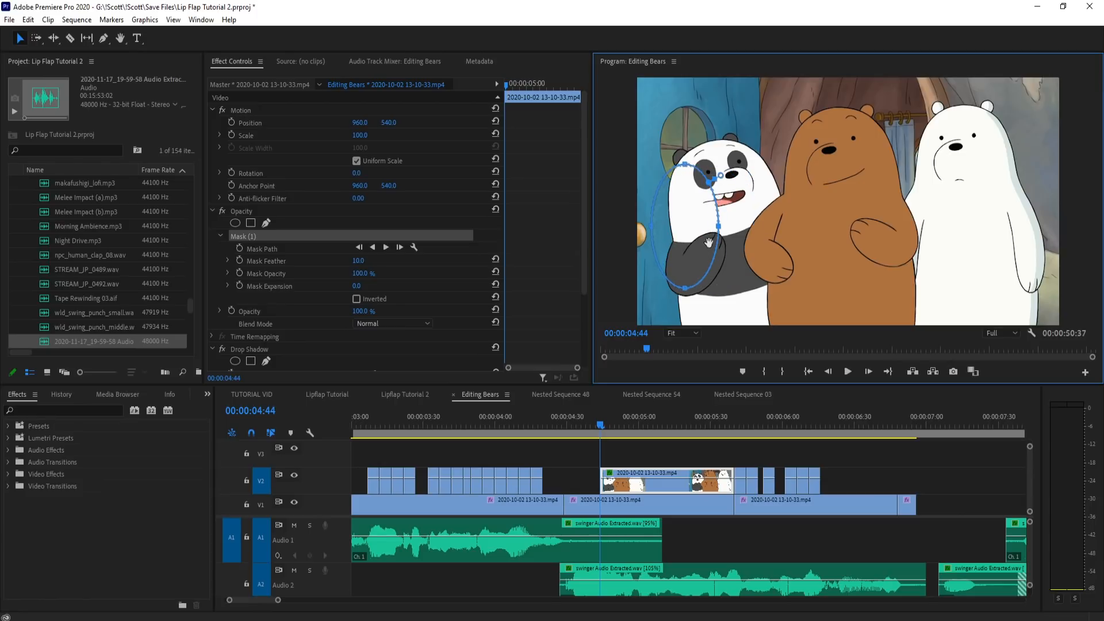
pyautogui.moveTo(693, 206); pyautogui.dragTo(731, 199)
# Step: Check the held clip at 5:11 and readjust its mask to cover the panda's mouth
pyautogui.click(674, 454)
pyautogui.moveTo(581, 415); pyautogui.dragTo(665, 434)
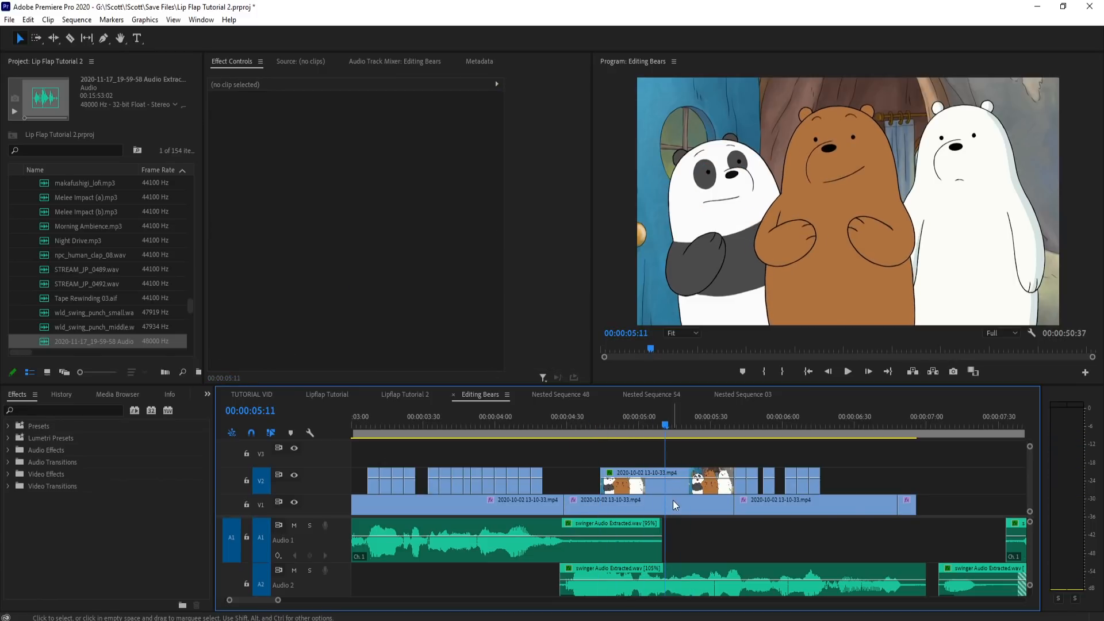
pyautogui.click(667, 481)
pyautogui.click(315, 237)
pyautogui.moveTo(716, 187); pyautogui.dragTo(713, 199)
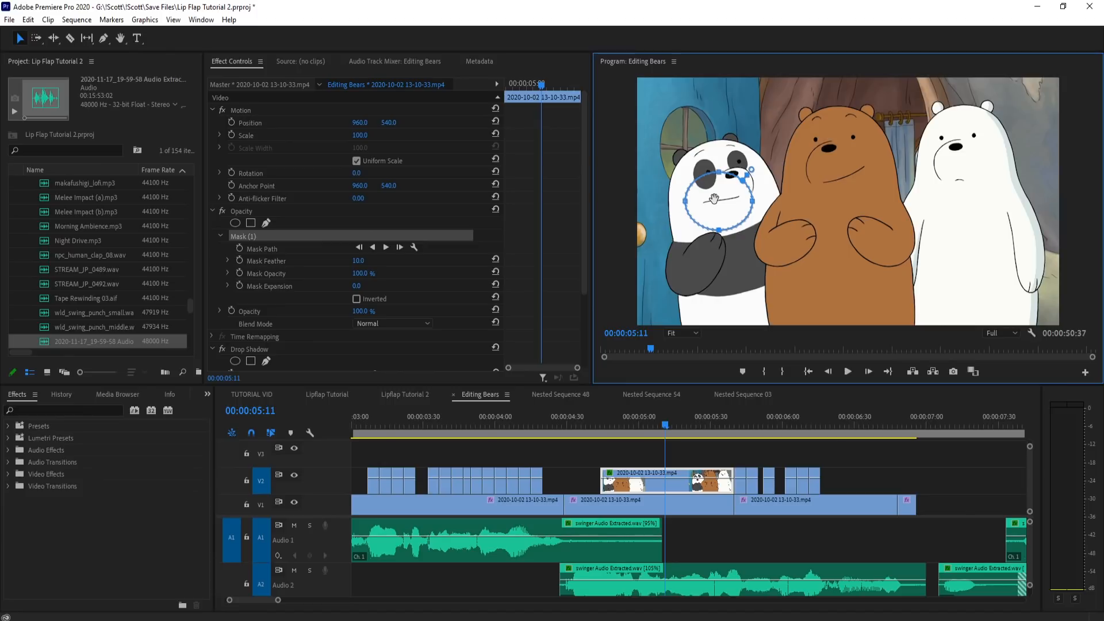
# Step: Play back the panda's line from before 4:46 to check the masked closed mouth
pyautogui.click(661, 449)
pyautogui.moveTo(661, 428); pyautogui.dragTo(547, 425)
pyautogui.press('space')
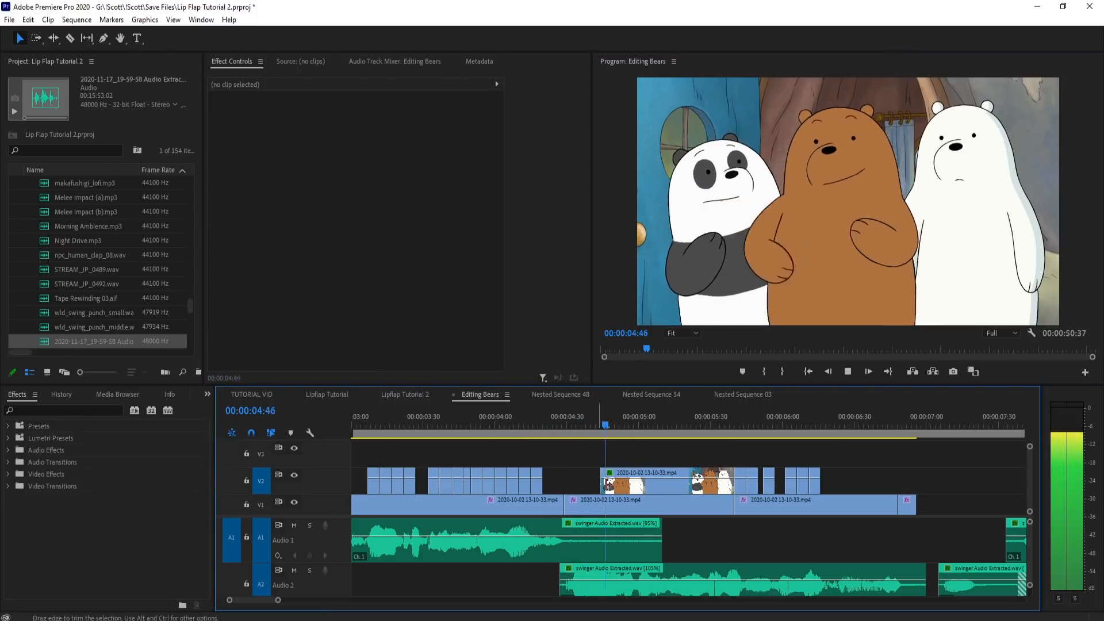
# Step: Move the six leftover mouth pieces off V2 and park them on V1 from about 10:39, past the swinger audio
pyautogui.moveTo(875, 468); pyautogui.dragTo(801, 455)
pyautogui.click(584, 422)
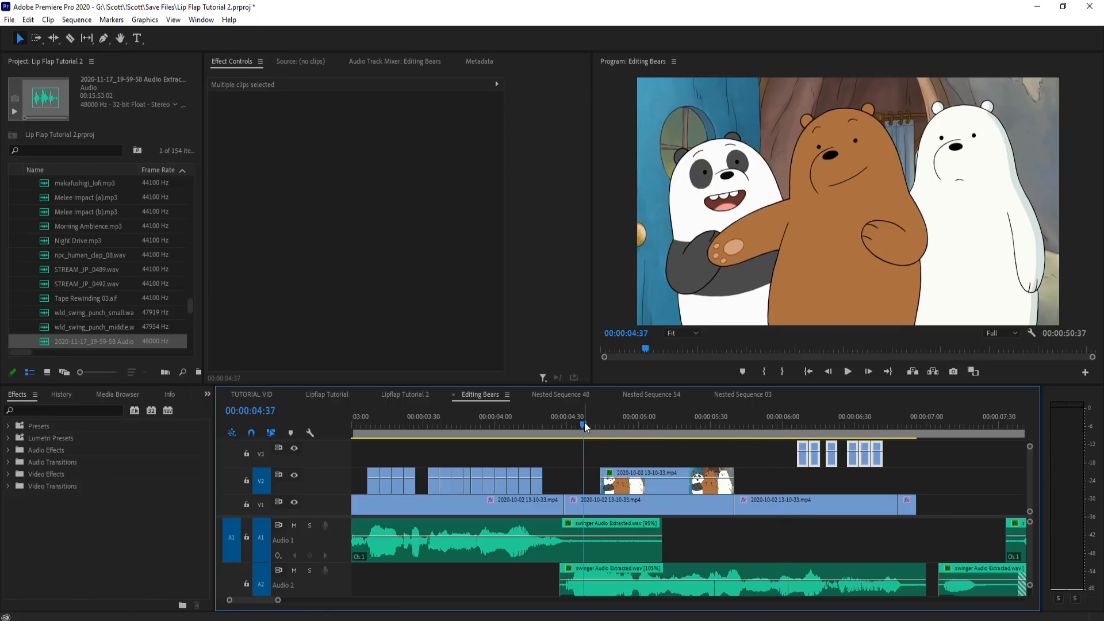
pyautogui.press('space')
pyautogui.press('space')
pyautogui.moveTo(814, 421); pyautogui.dragTo(1017, 506)
pyautogui.scroll(-3, 621, 444)
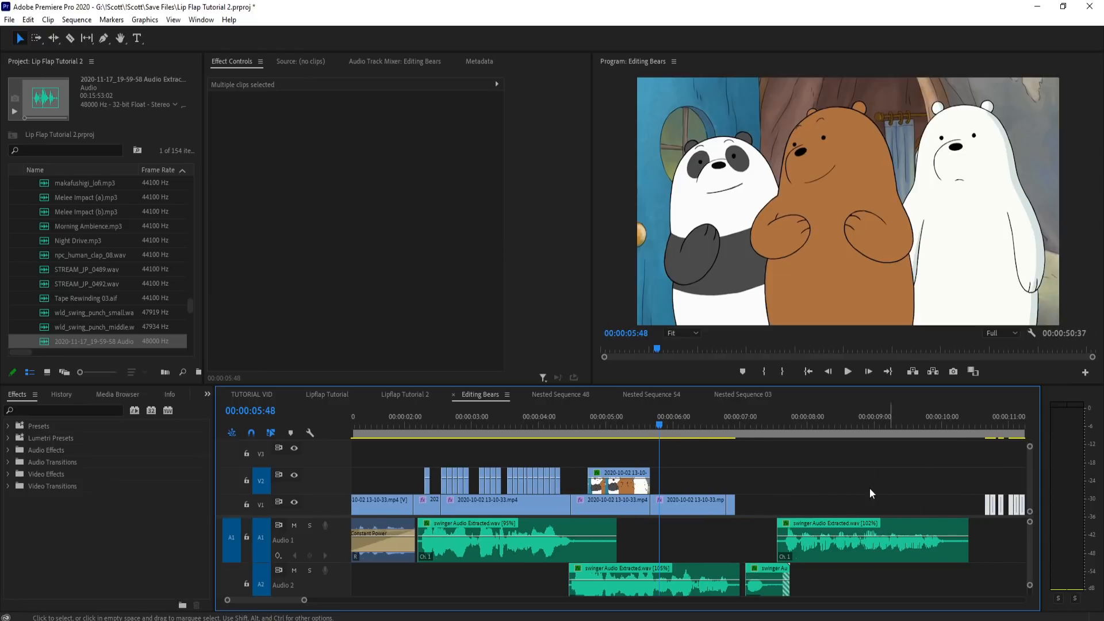
# Step: Scrub through the parked V1 pieces up to 11:07 to examine the panda's mouth shapes
pyautogui.scroll(-1, 764, 474)
pyautogui.scroll(1, 536, 466)
pyautogui.scroll(1, 959, 482)
pyautogui.scroll(2, 925, 455)
pyautogui.moveTo(757, 422); pyautogui.dragTo(882, 434)
pyautogui.scroll(-2, 717, 464)
pyautogui.scroll(2, 743, 486)
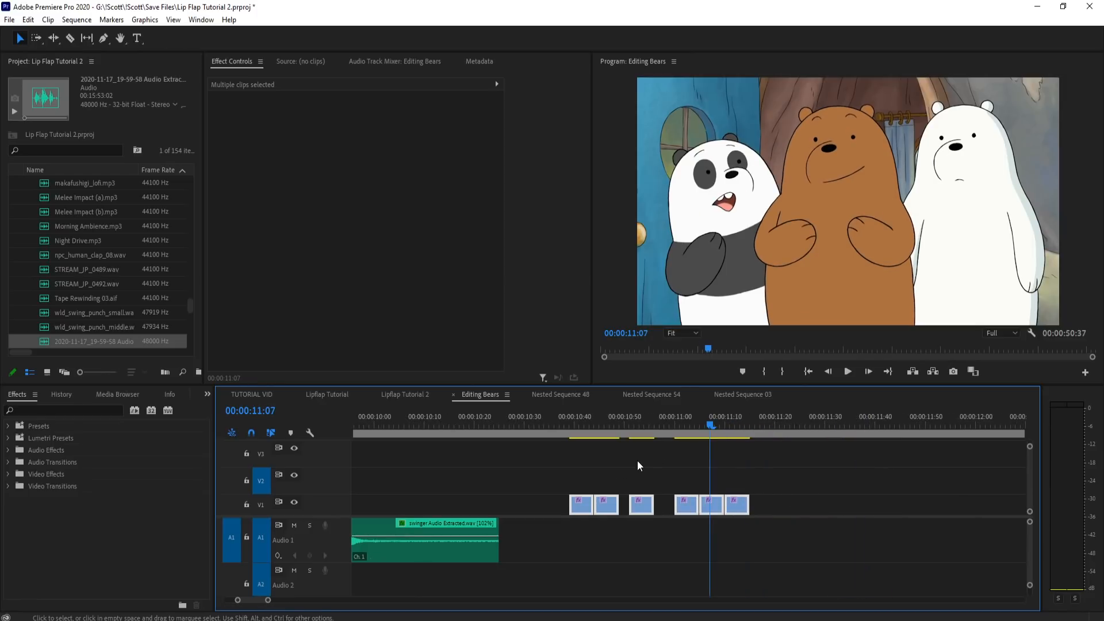
pyautogui.moveTo(582, 498); pyautogui.dragTo(1029, 504)
pyautogui.hotkey('ctrl', 'z')
pyautogui.hotkey('ctrl', 'z')
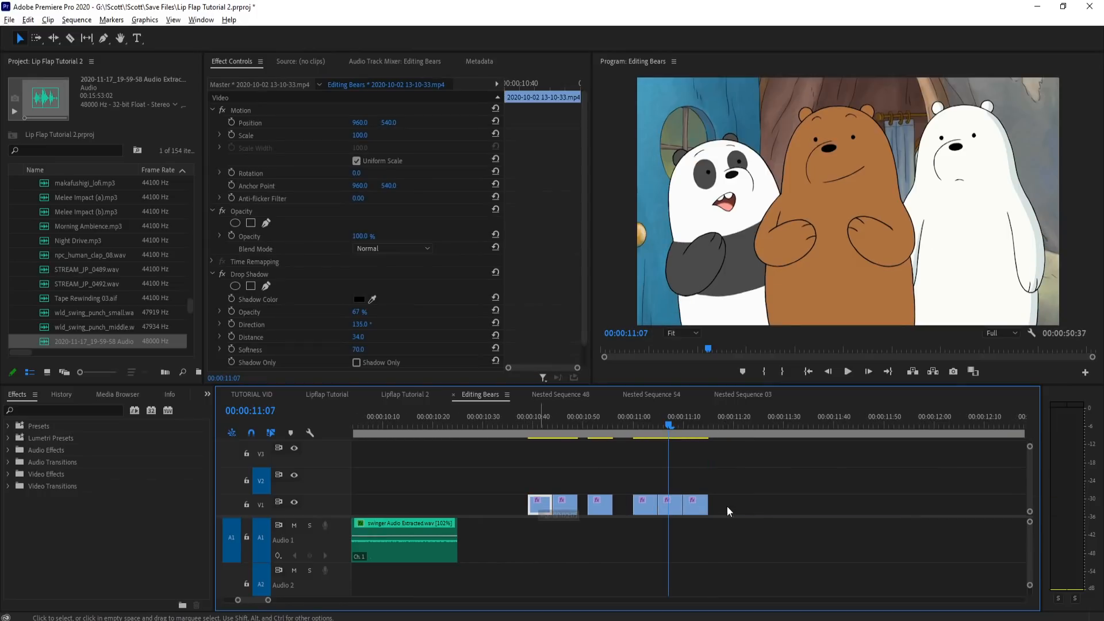
# Step: Place a longer stretch of the bear footage on V1 after the parked pieces and split it at 11:53, 11:58 and 12:03
pyautogui.moveTo(727, 506); pyautogui.dragTo(1094, 495)
pyautogui.click(711, 429)
pyautogui.moveTo(712, 430); pyautogui.dragTo(884, 433)
pyautogui.press('c')
pyautogui.click(862, 502)
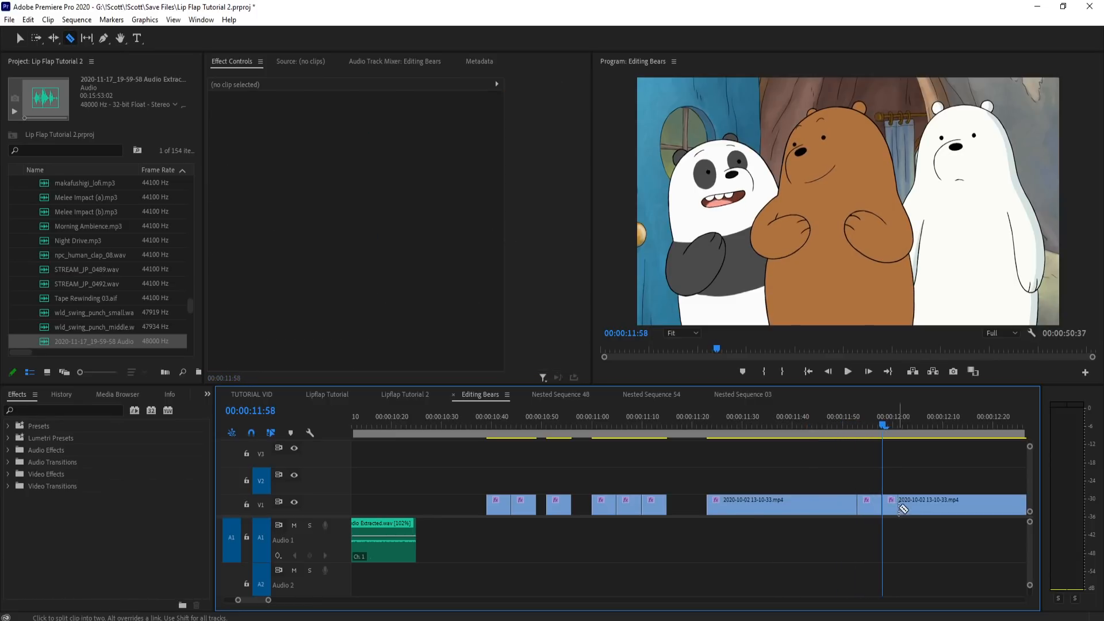
pyautogui.click(909, 503)
# Step: Cut the two five-frame open-mouth pieces between 11:53 and 12:03 out of the V1 footage
pyautogui.press('v')
pyautogui.click(894, 505)
pyautogui.keyDown('shift'); pyautogui.click(867, 506); pyautogui.keyUp('shift')
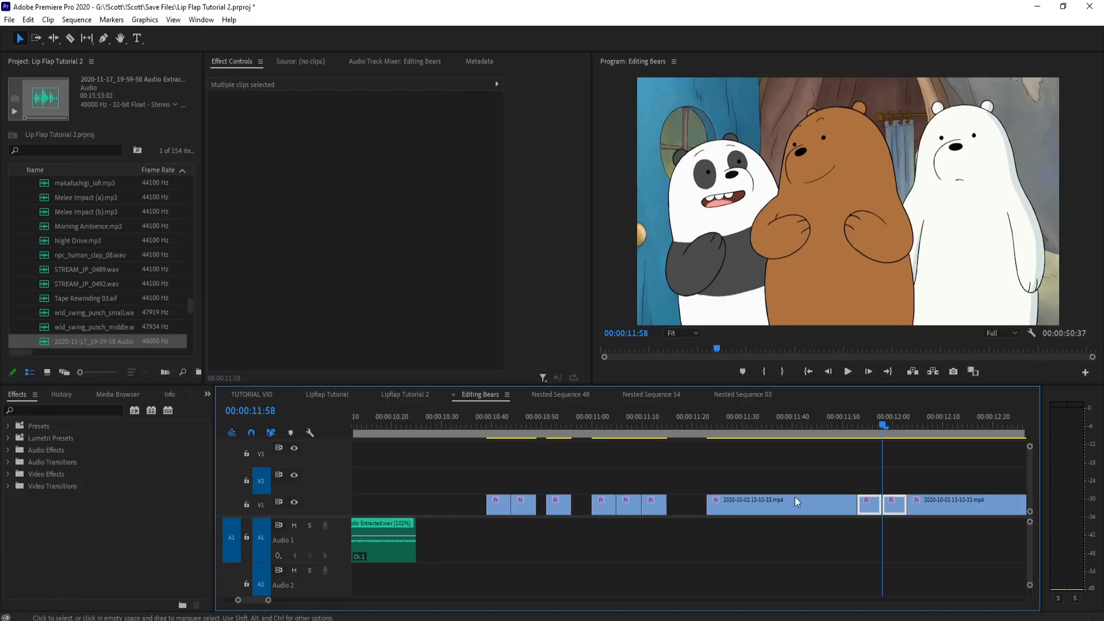
pyautogui.press('Left')
pyautogui.press('Left')
pyautogui.press('Left')
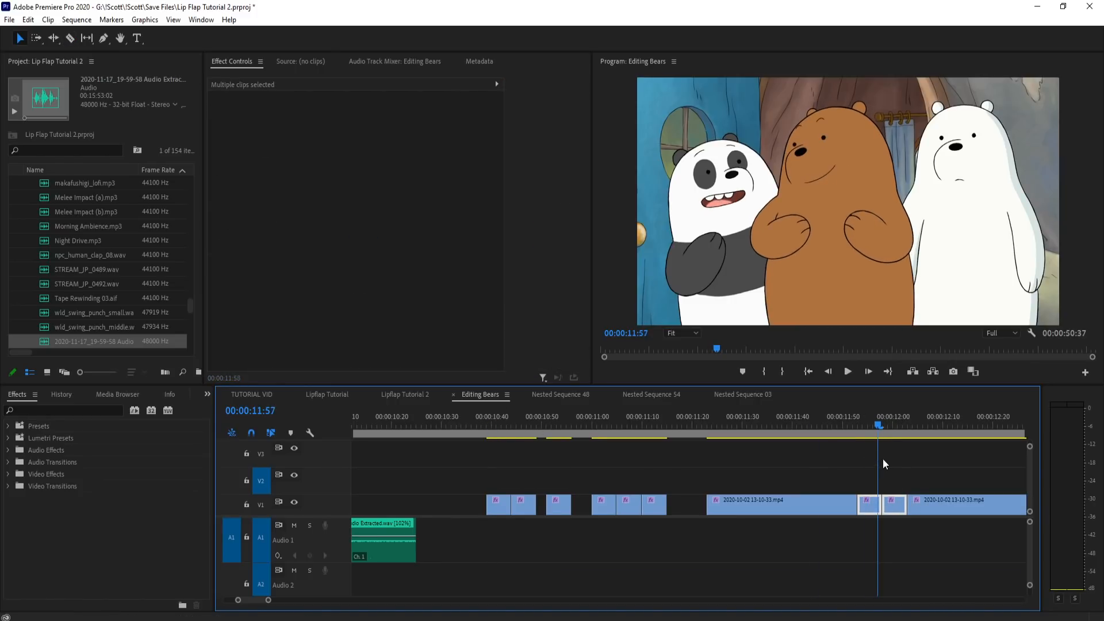
pyautogui.press('Delete')
# Step: Shift the later V1 pieces further right, paste the two cut pieces at 10:44 and move them down to V1
pyautogui.moveTo(547, 425); pyautogui.dragTo(672, 438)
pyautogui.press('a')
pyautogui.moveTo(556, 503); pyautogui.dragTo(637, 502)
pyautogui.moveTo(521, 435); pyautogui.dragTo(510, 437)
pyautogui.hotkey('ctrl', 'v')
pyautogui.press('v')
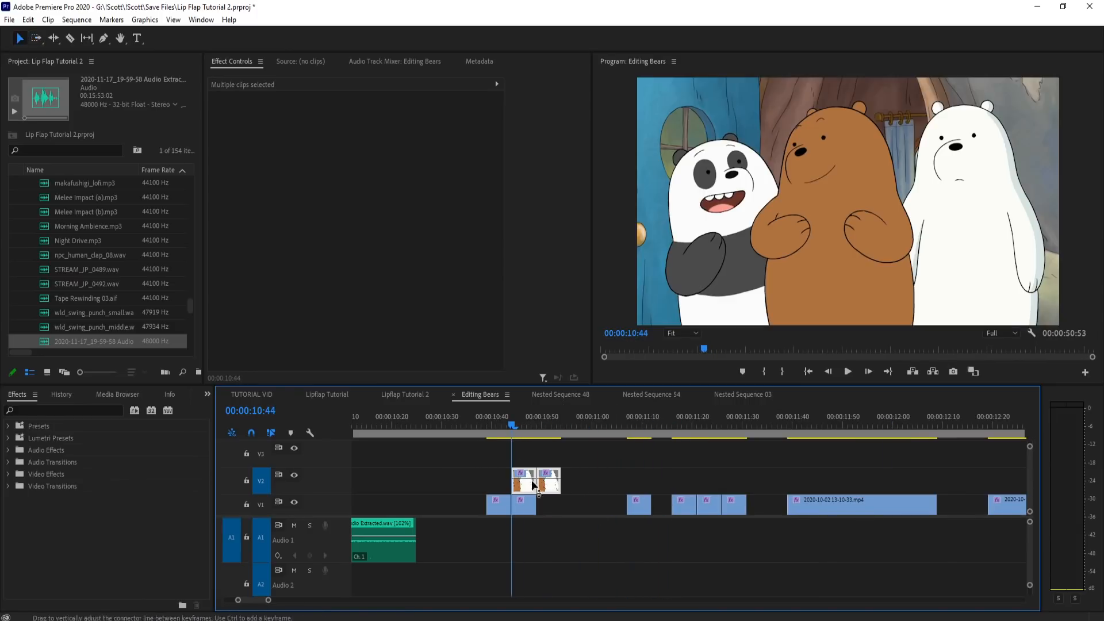
pyautogui.moveTo(524, 491); pyautogui.dragTo(524, 507)
pyautogui.moveTo(492, 423); pyautogui.dragTo(526, 448)
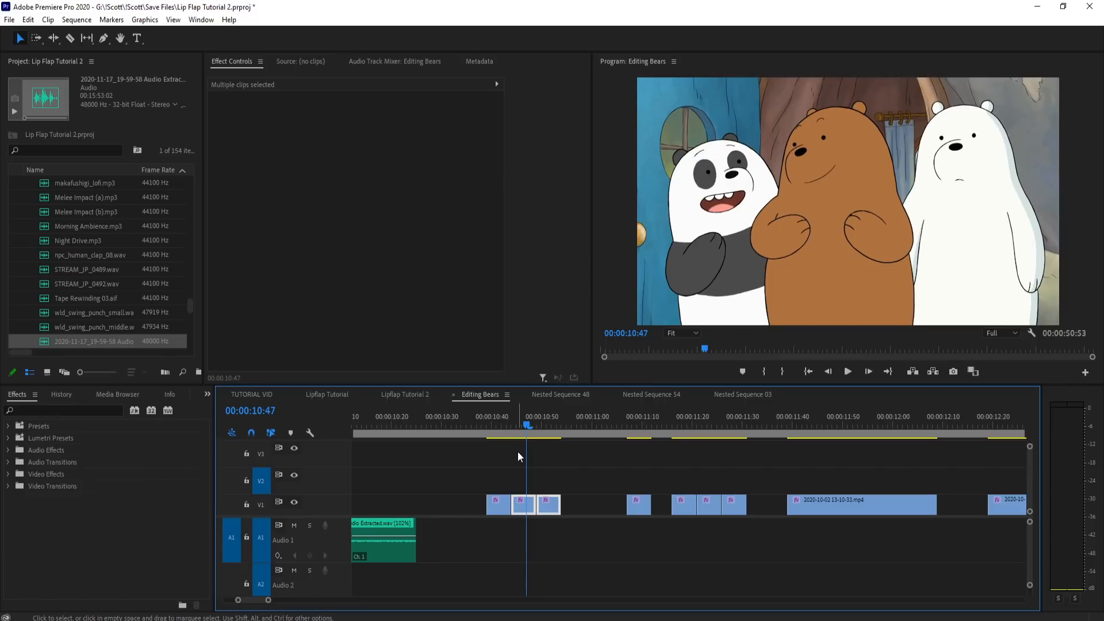
# Step: Move the single V1 piece to 11:02 and the group of three pieces to 11:11, five frames earlier each
pyautogui.moveTo(654, 432); pyautogui.dragTo(552, 425)
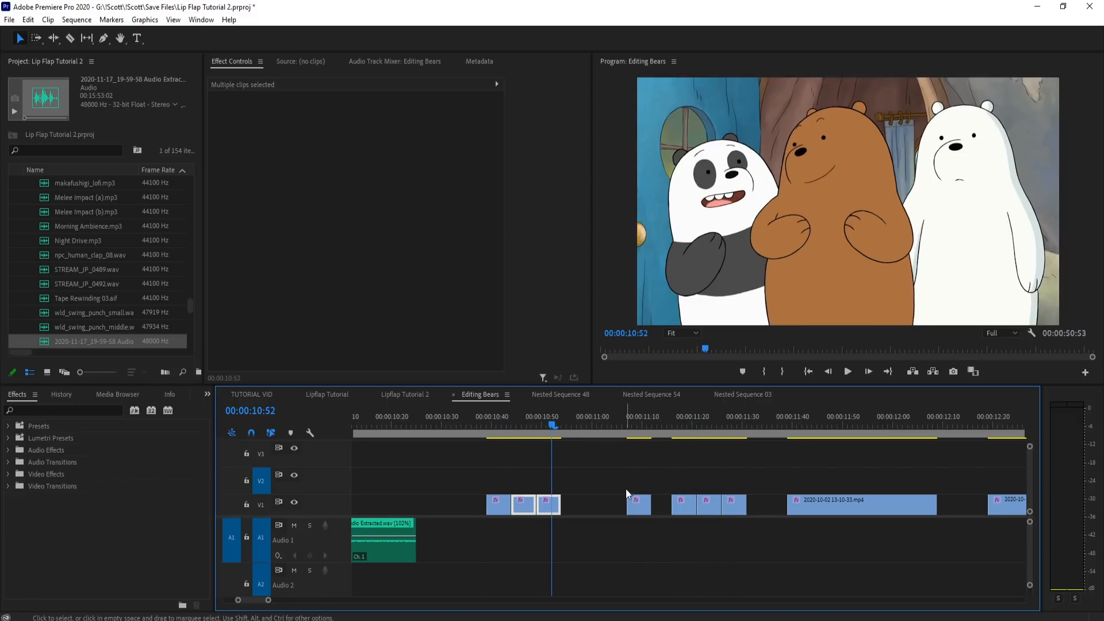
pyautogui.moveTo(637, 507); pyautogui.dragTo(611, 509)
pyautogui.moveTo(737, 474); pyautogui.dragTo(665, 511)
pyautogui.click(489, 421)
# Step: Replay the panda's line from about 4:30 and search the parked pieces near 11:13 for a fitting mouth shape
pyautogui.scroll(-5, 892, 474)
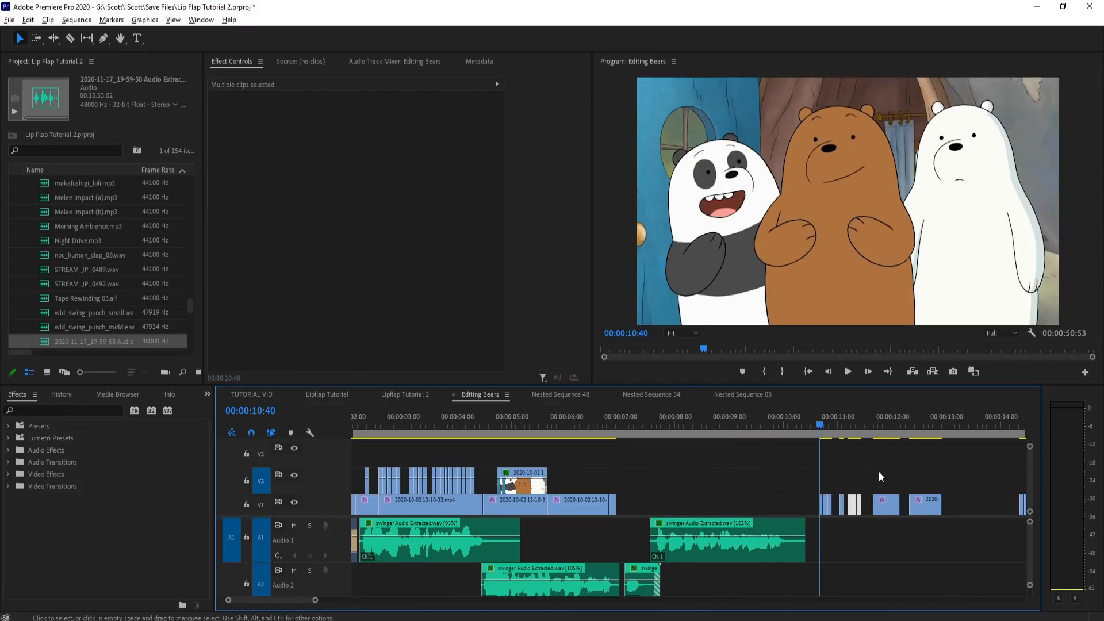
pyautogui.click(484, 414)
pyautogui.press('space')
pyautogui.press('space')
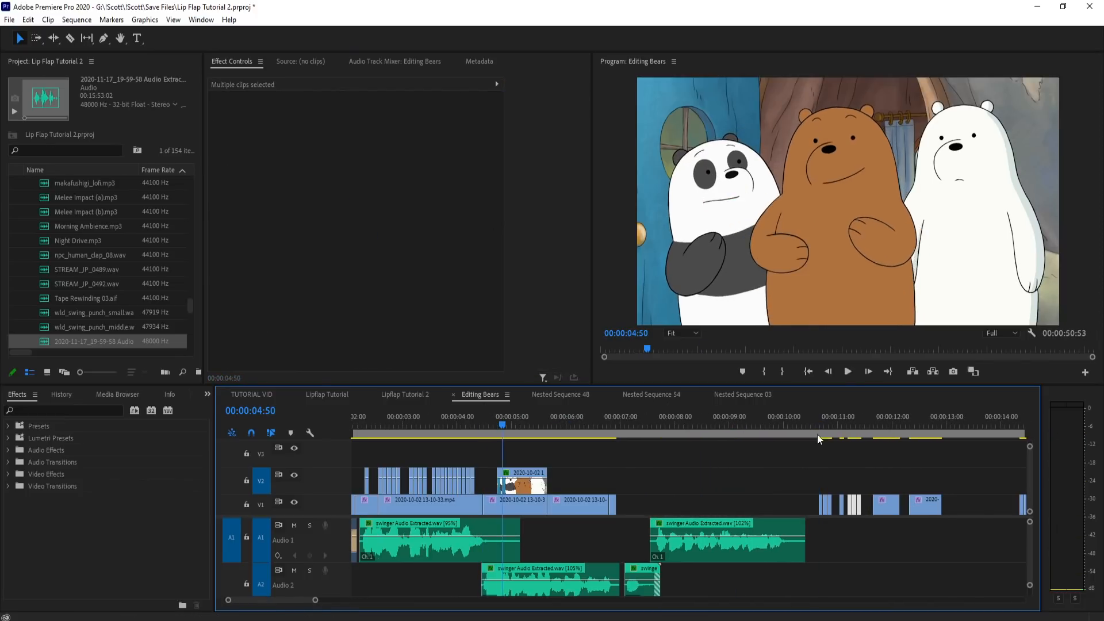
pyautogui.scroll(8, 906, 452)
pyautogui.click(687, 429)
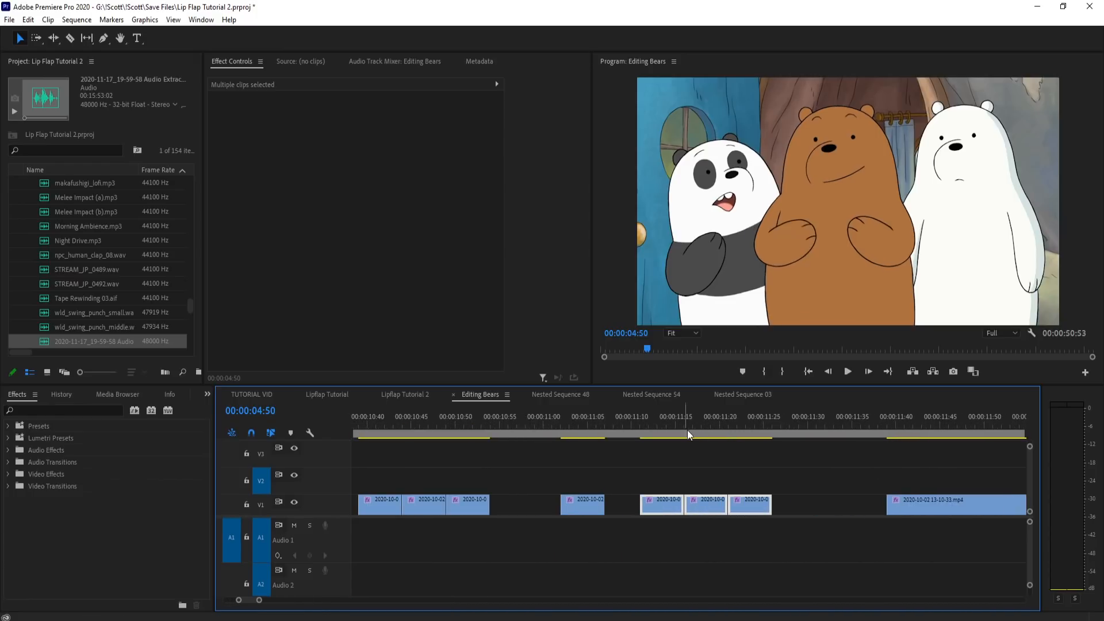
pyautogui.moveTo(721, 435); pyautogui.dragTo(738, 435)
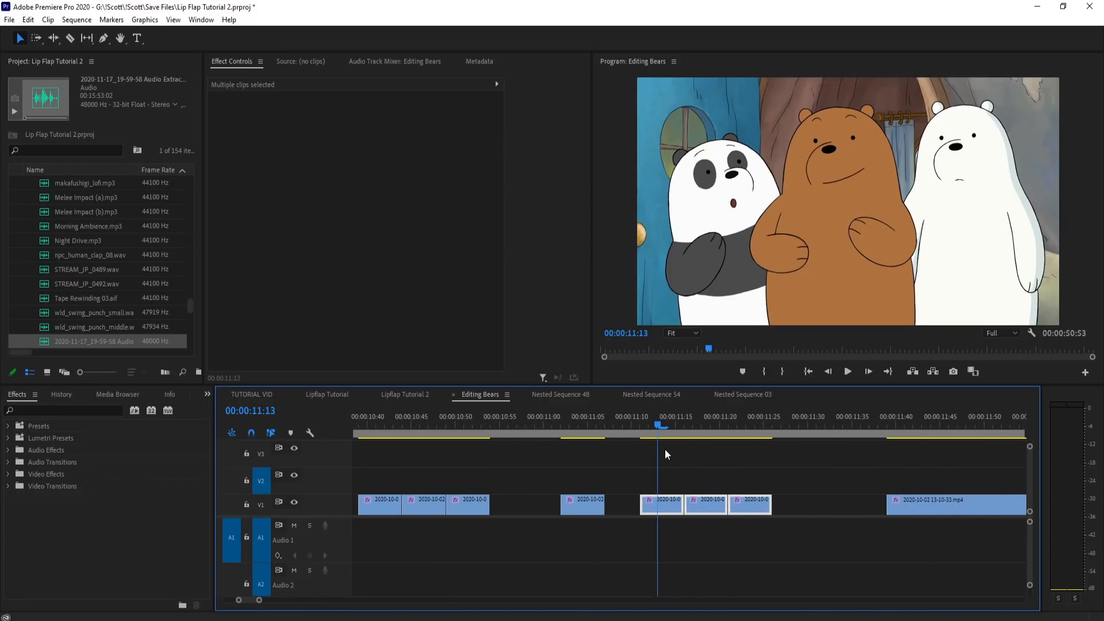
# Step: Copy the small round-mouth piece at 11:11 and paste it twice on V2, at 4:34 and 4:39
pyautogui.moveTo(664, 449); pyautogui.dragTo(673, 502)
pyautogui.click(702, 468)
pyautogui.click(687, 467)
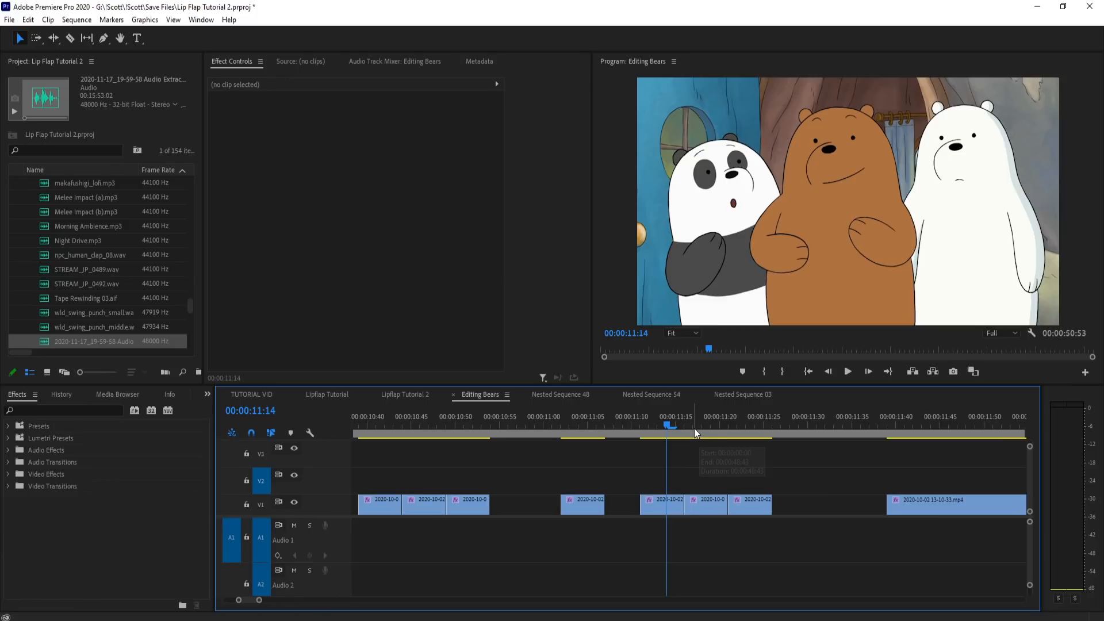
pyautogui.click(666, 505)
pyautogui.press('-')
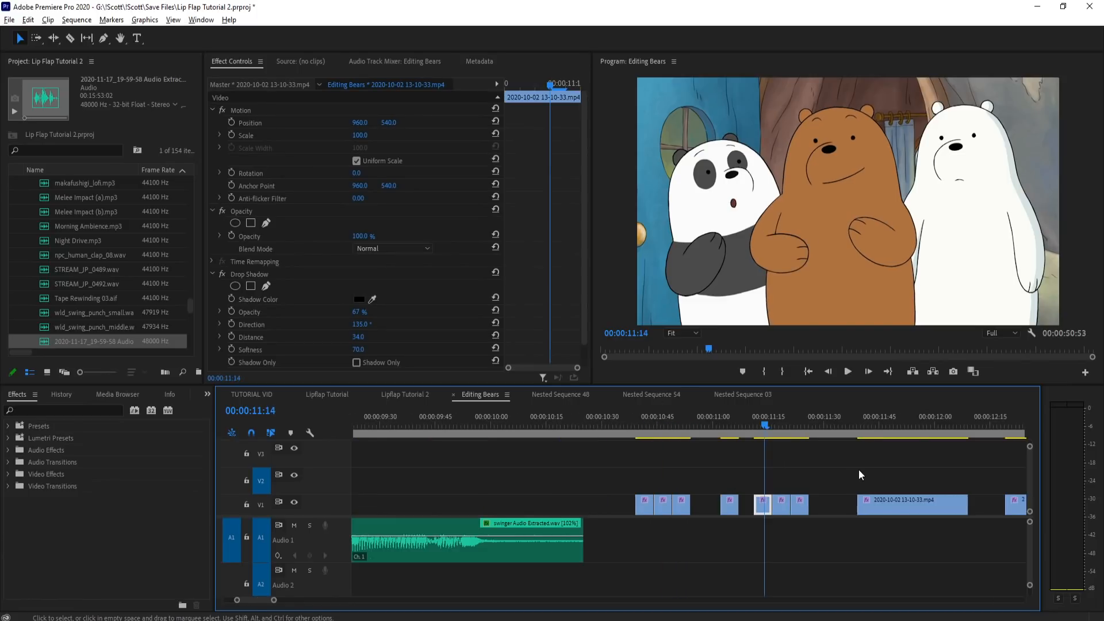
pyautogui.scroll(-7, 877, 471)
pyautogui.scroll(10, 531, 468)
pyautogui.moveTo(541, 426); pyautogui.dragTo(621, 444)
pyautogui.hotkey('ctrl', 'v')
pyautogui.hotkey('ctrl', 'v')
pyautogui.scroll(3, 620, 447)
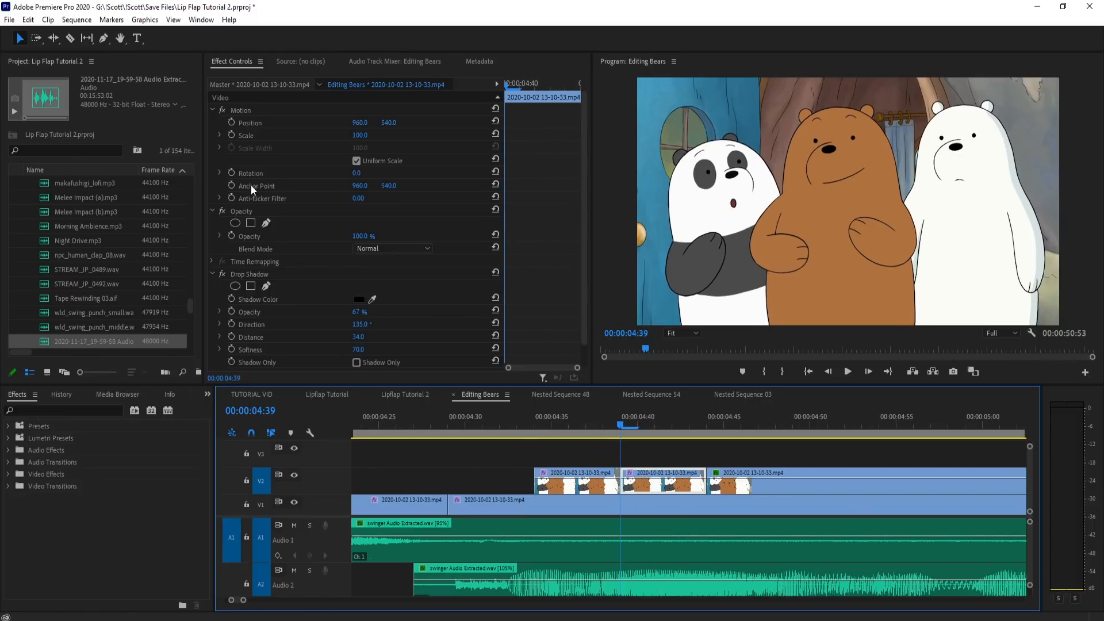
# Step: Draw a free-form opacity mask around the panda's round mouth on the 4:39 piece and raise its upper point to cover the nose area
pyautogui.click(266, 224)
pyautogui.click(739, 185)
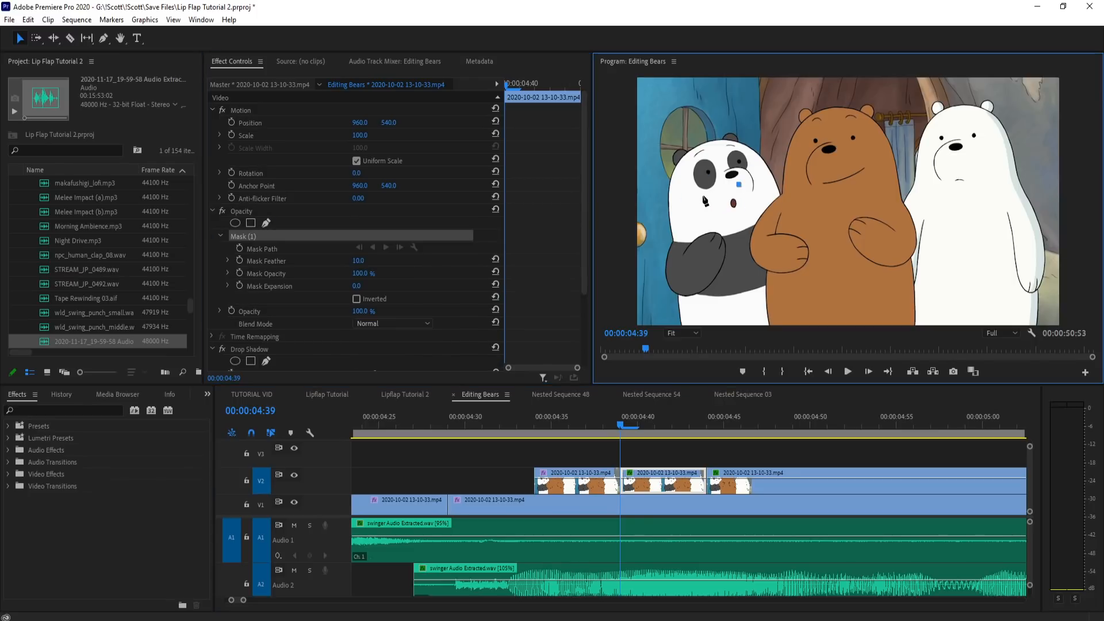
pyautogui.click(739, 185)
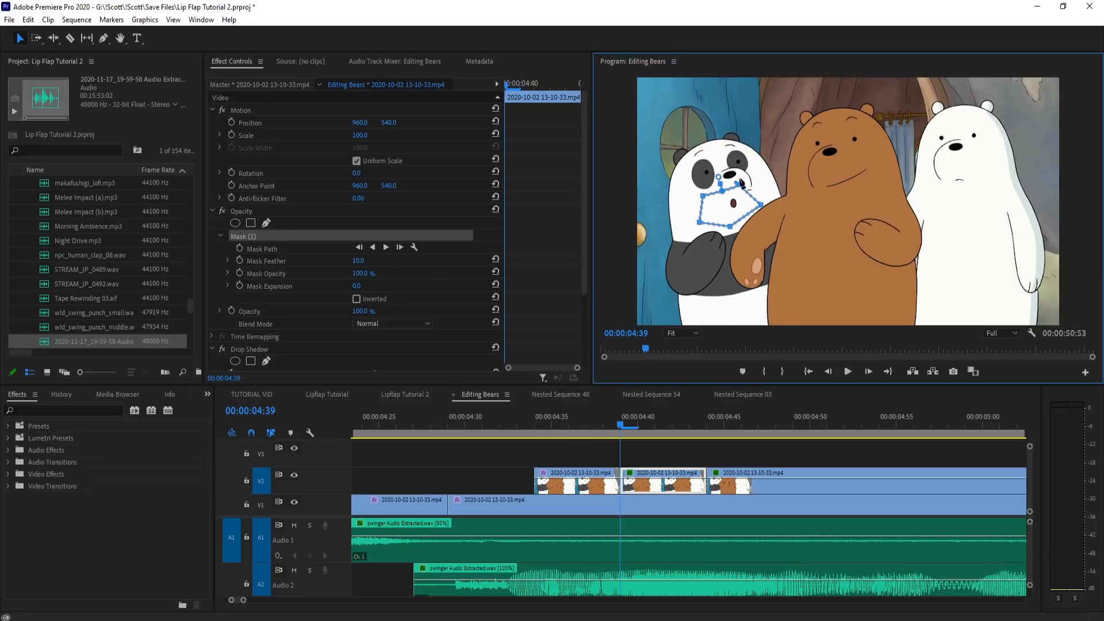
pyautogui.hotkey('ctrl', 'z')
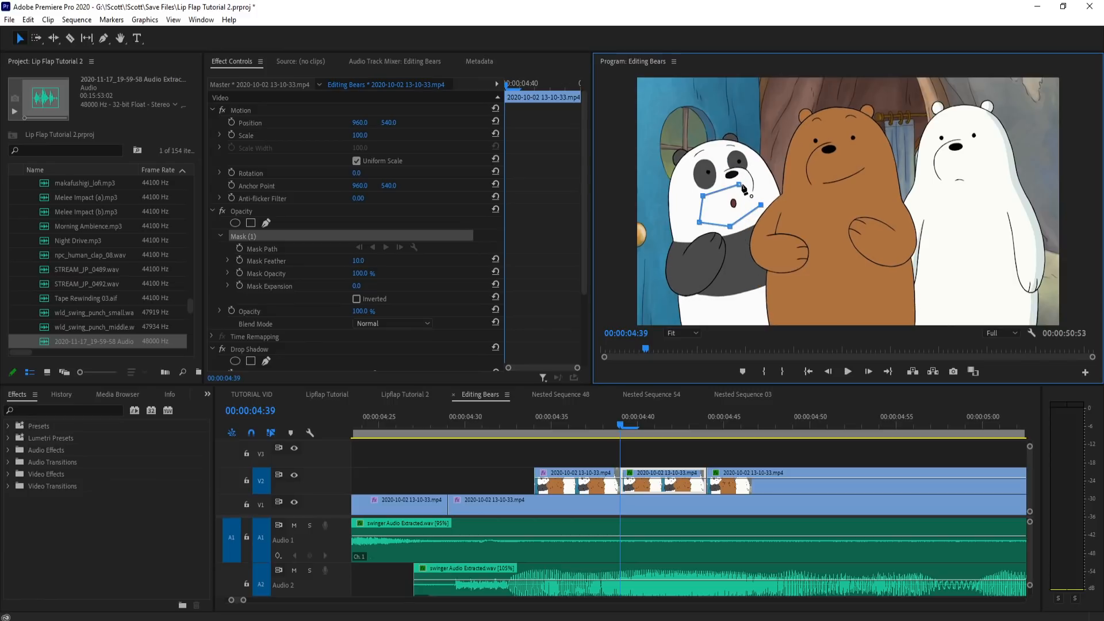
pyautogui.click(739, 186)
pyautogui.moveTo(739, 185); pyautogui.dragTo(736, 164)
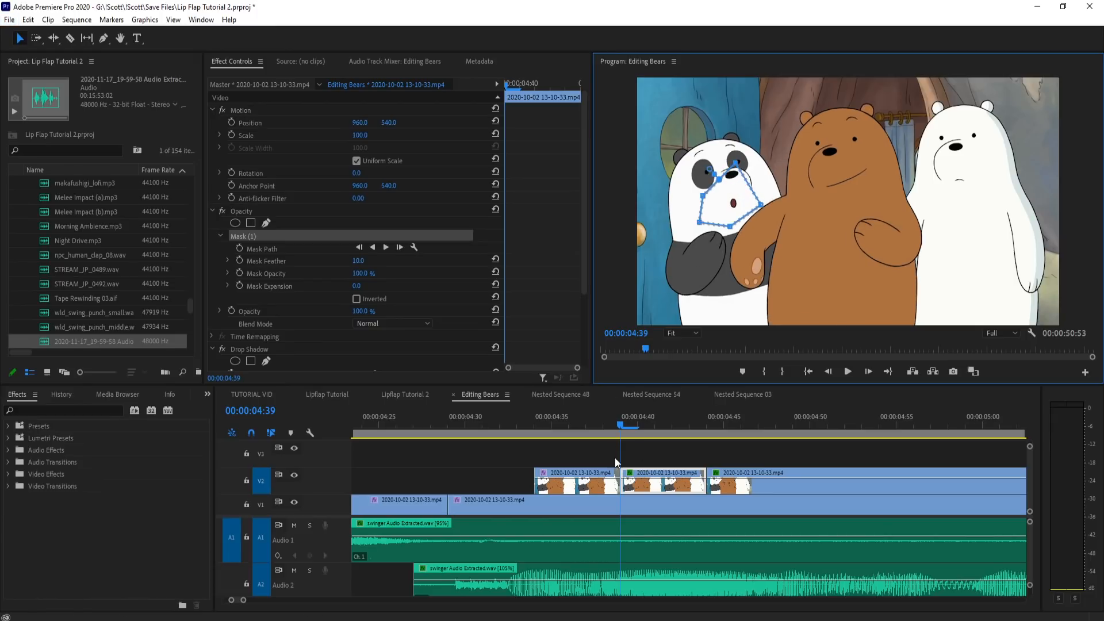
pyautogui.click(638, 452)
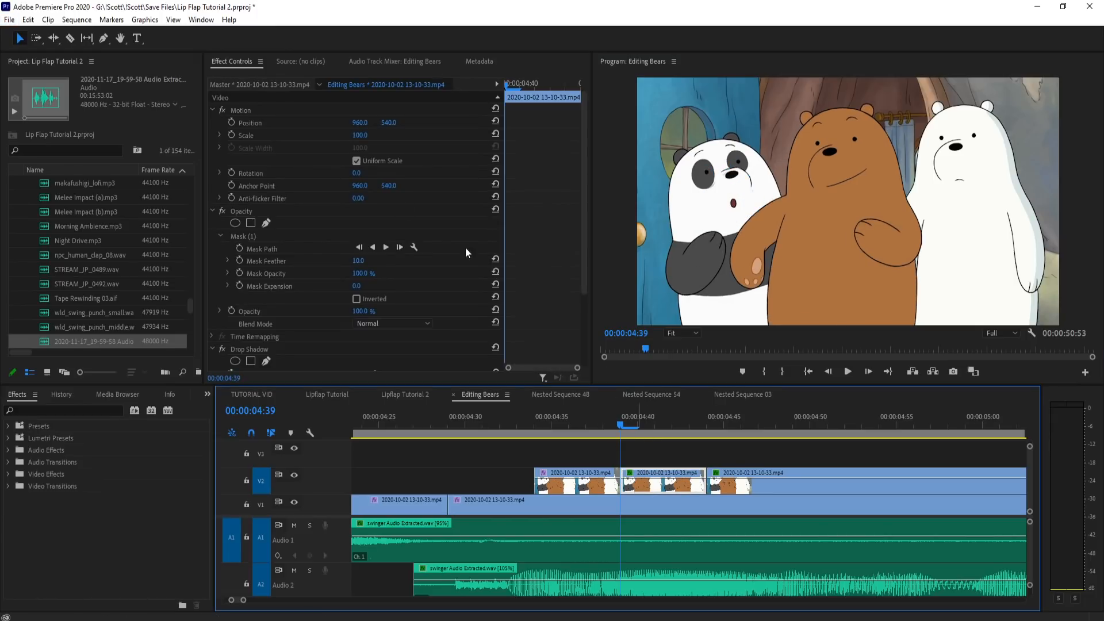
# Step: Reposition the masked 4:39 piece to 952.2, 542.6 so the mouth lines up with the panda's face
pyautogui.click(291, 111)
pyautogui.moveTo(619, 424)
pyautogui.mouseDown()
pyautogui.moveTo(637, 424)
pyautogui.moveTo(613, 429)
pyautogui.mouseUp()
pyautogui.moveTo(769, 215); pyautogui.dragTo(766, 216)
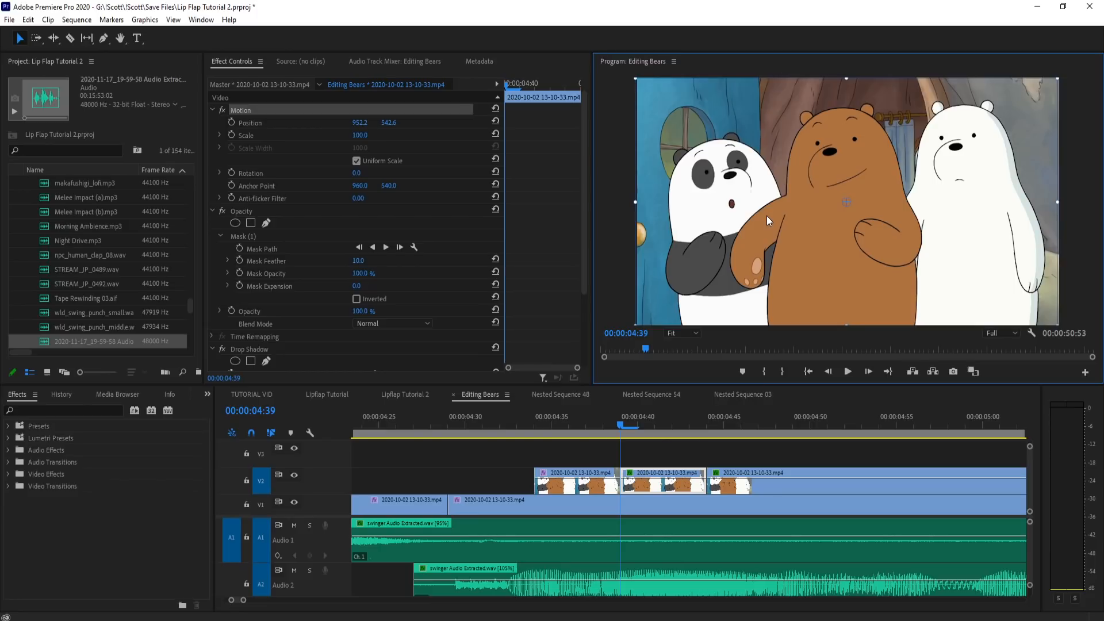
# Step: Copy the motion and masked opacity settings to the 4:34 piece and set its position to 933.0, 542.6
pyautogui.moveTo(618, 430); pyautogui.dragTo(539, 436)
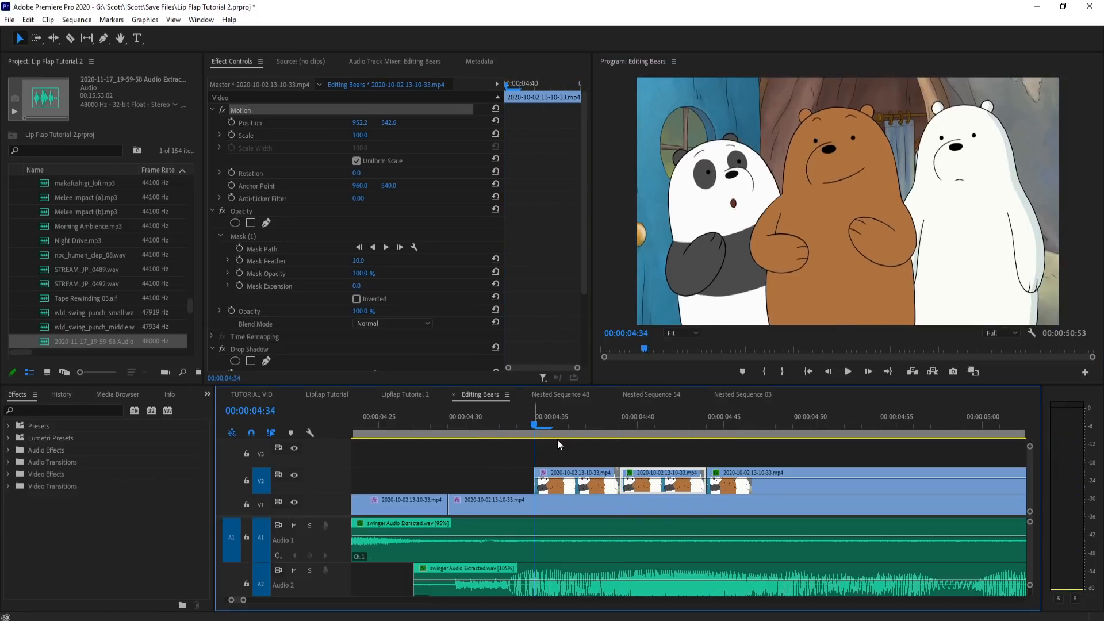
pyautogui.click(297, 207)
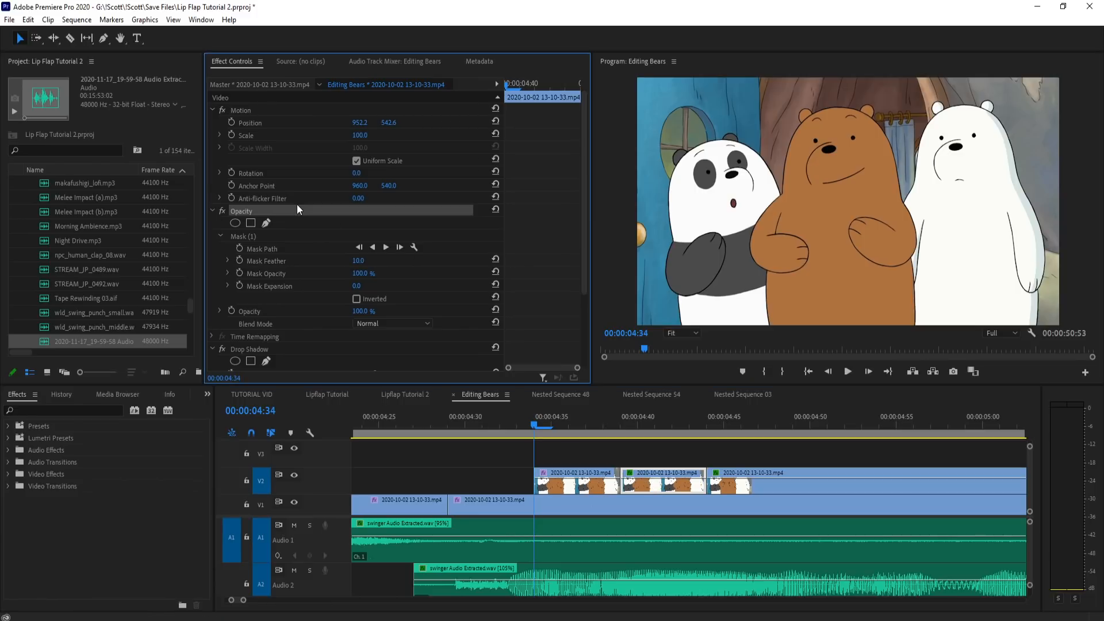
pyautogui.click(581, 471)
pyautogui.hotkey('ctrl', 'v')
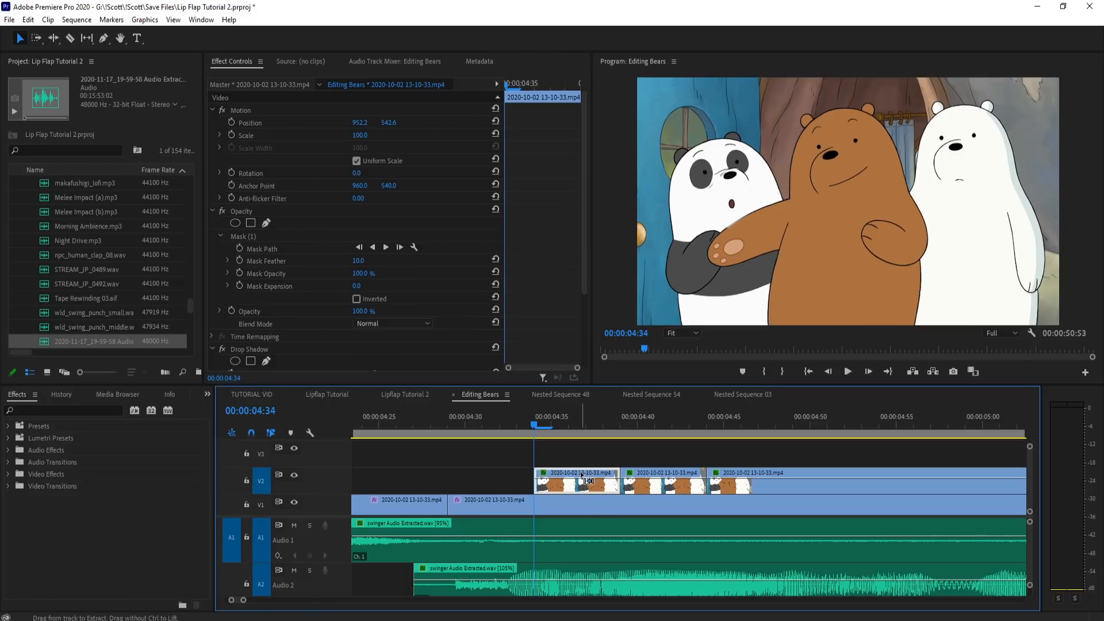
pyautogui.click(256, 108)
pyautogui.moveTo(813, 219); pyautogui.dragTo(809, 224)
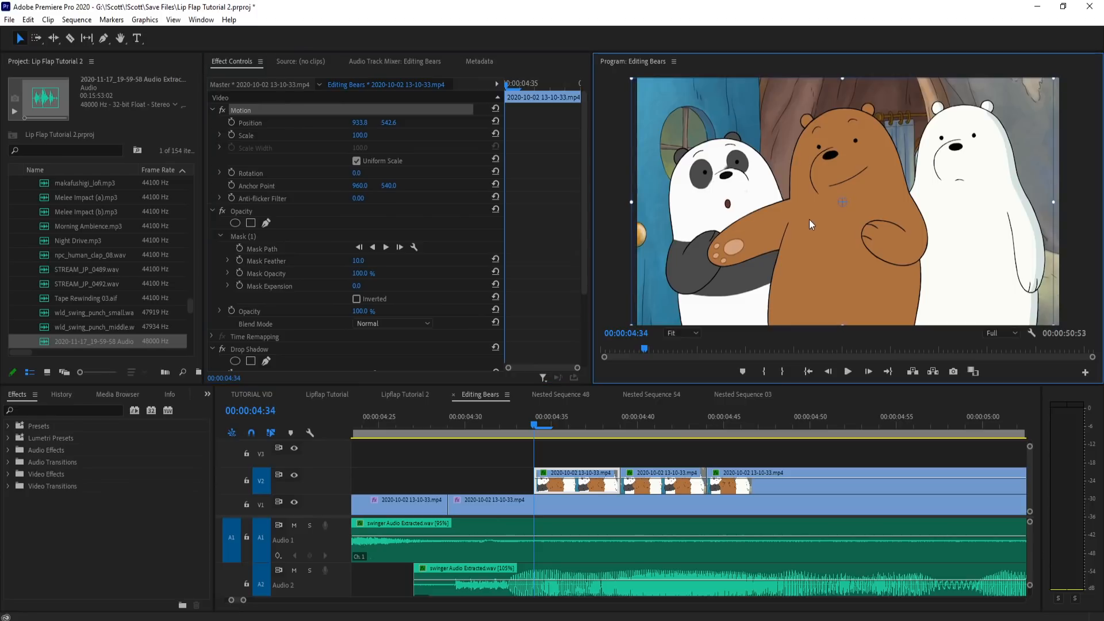
# Step: Reshape the 4:34 piece's mask points below the nose so it encloses only the panda's round mouth
pyautogui.click(368, 236)
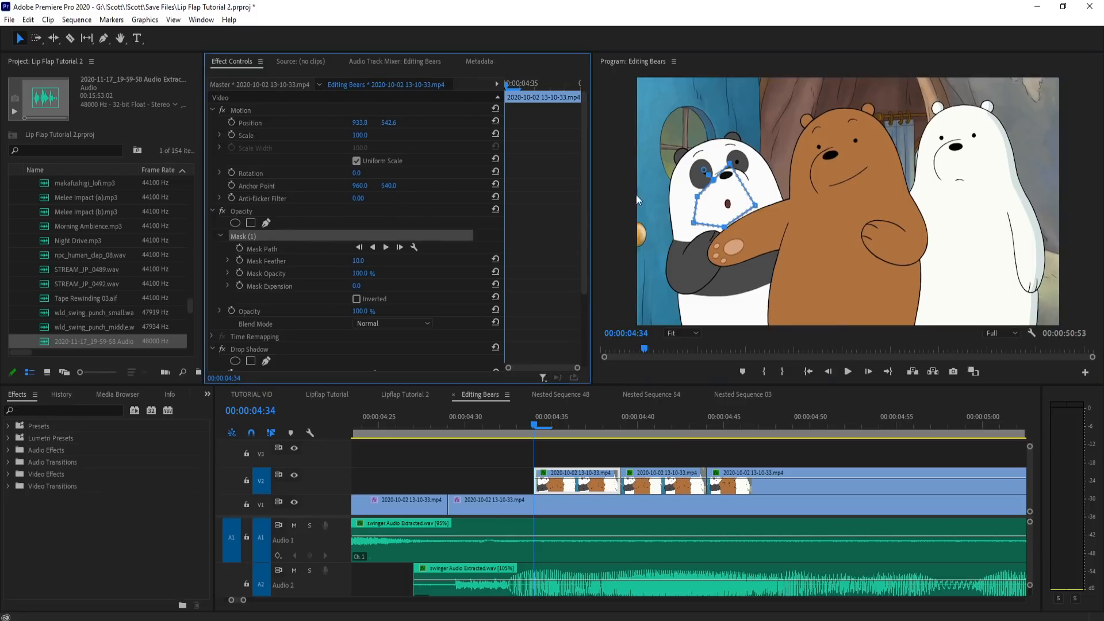
pyautogui.click(730, 165)
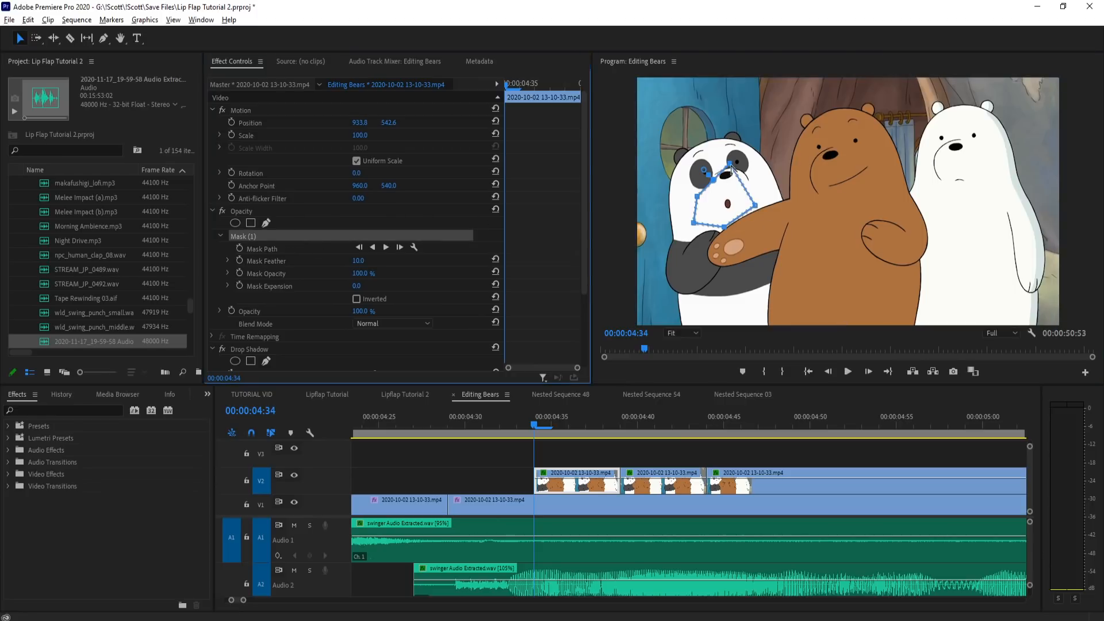
pyautogui.keyDown('ctrl'); pyautogui.click(730, 165); pyautogui.keyUp('ctrl')
pyautogui.moveTo(757, 210)
pyautogui.mouseDown()
pyautogui.moveTo(743, 196)
pyautogui.moveTo(754, 195)
pyautogui.mouseUp()
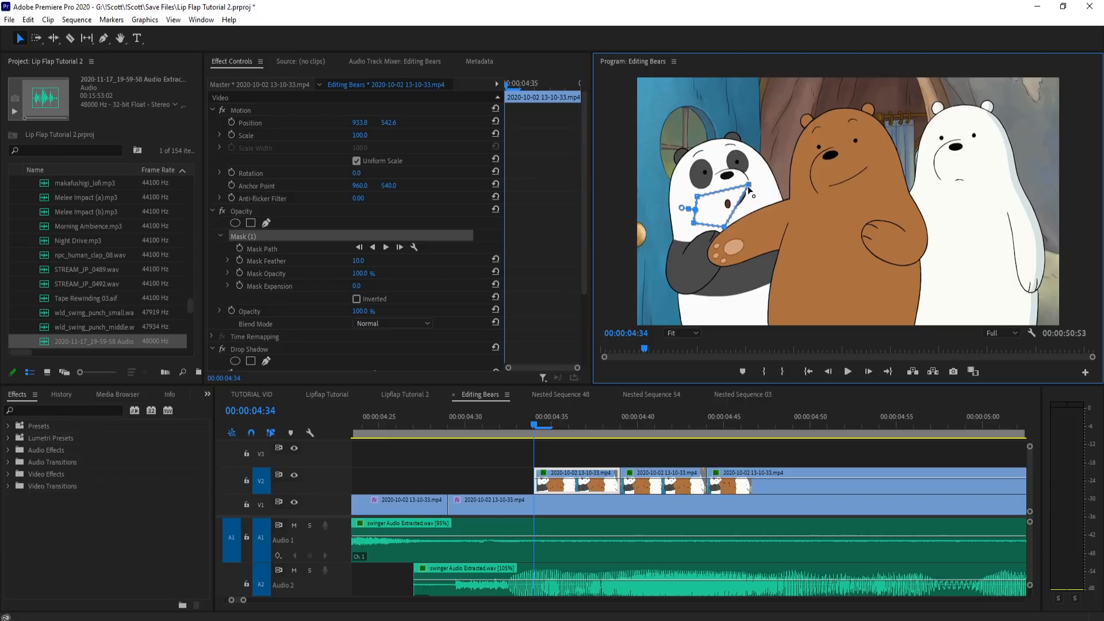
pyautogui.moveTo(737, 209); pyautogui.dragTo(760, 201)
pyautogui.moveTo(740, 185)
pyautogui.mouseDown()
pyautogui.moveTo(738, 207)
pyautogui.moveTo(744, 191)
pyautogui.mouseUp()
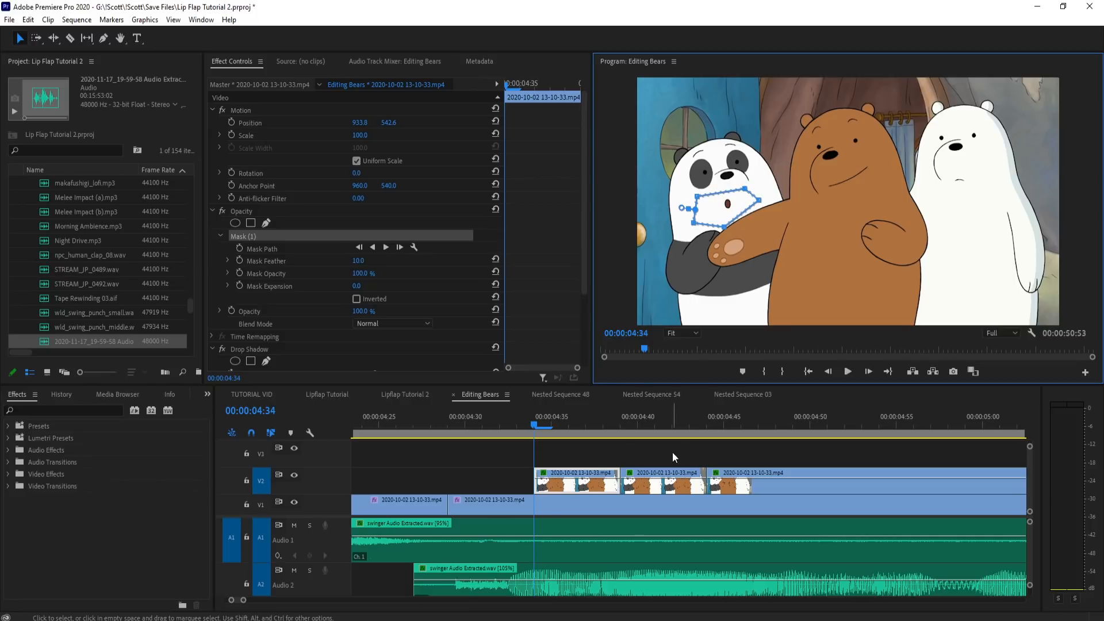
pyautogui.click(632, 451)
# Step: Move the two masked round-mouth pieces up to V3 and add a copy at 4:44 over the held clip
pyautogui.moveTo(529, 424); pyautogui.dragTo(690, 426)
pyautogui.press('-')
pyautogui.scroll(-1, 611, 468)
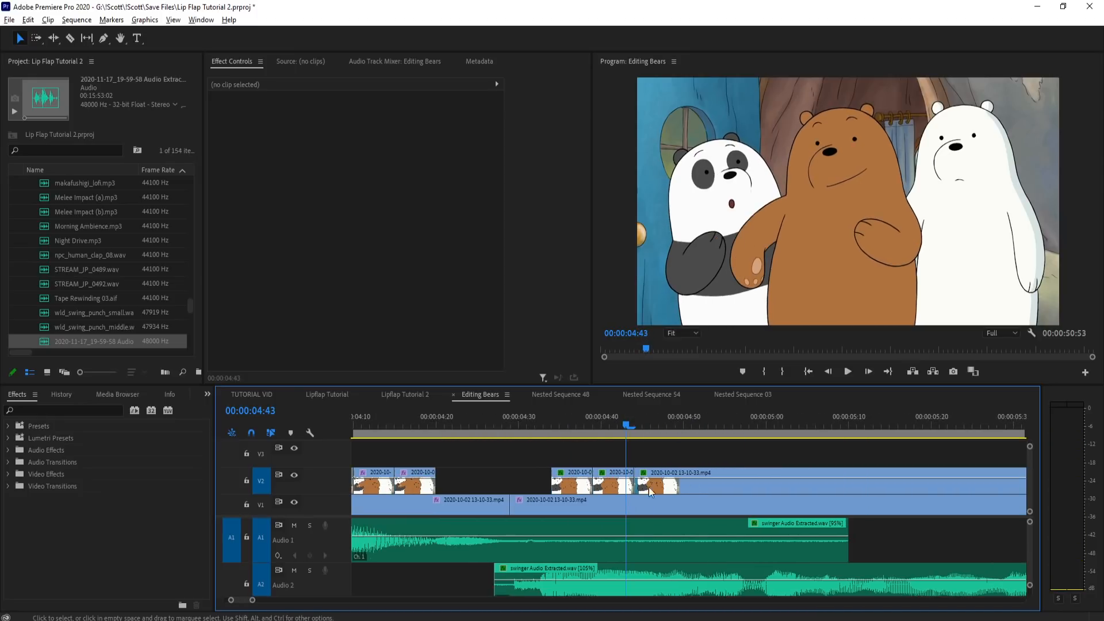
pyautogui.moveTo(612, 488)
pyautogui.mouseDown()
pyautogui.moveTo(608, 459)
pyautogui.moveTo(612, 485)
pyautogui.mouseUp()
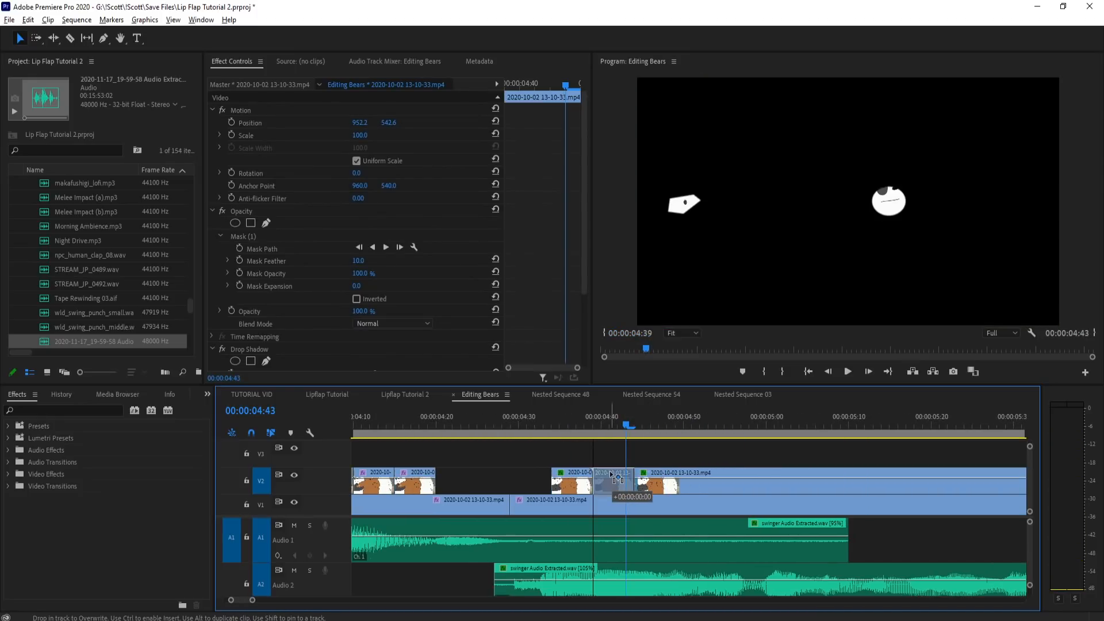
pyautogui.hotkey('ctrl', 'z')
pyautogui.scroll(-2, 591, 485)
pyautogui.moveTo(556, 457); pyautogui.dragTo(597, 466)
pyautogui.scroll(2, 592, 462)
pyautogui.click(618, 464)
pyautogui.moveTo(550, 415); pyautogui.dragTo(632, 412)
pyautogui.scroll(-2, 593, 420)
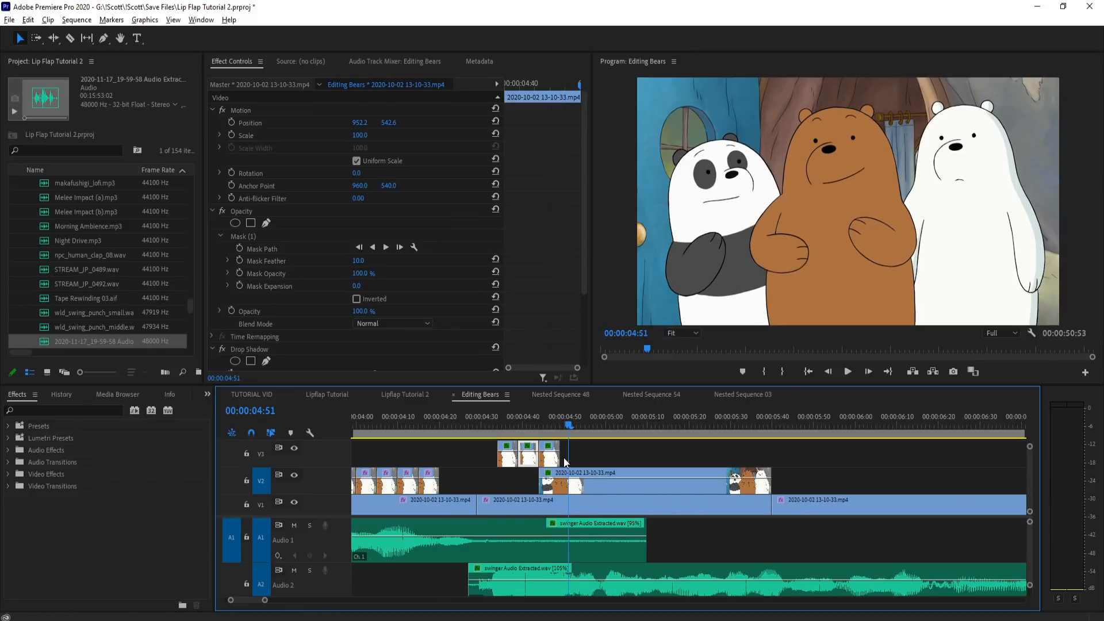
# Step: Lower the top mask point of the 4:44 piece on V3 to just below the panda's nose and play it back
pyautogui.moveTo(544, 420)
pyautogui.mouseDown()
pyautogui.moveTo(526, 422)
pyautogui.moveTo(544, 422)
pyautogui.mouseUp()
pyautogui.scroll(2, 543, 422)
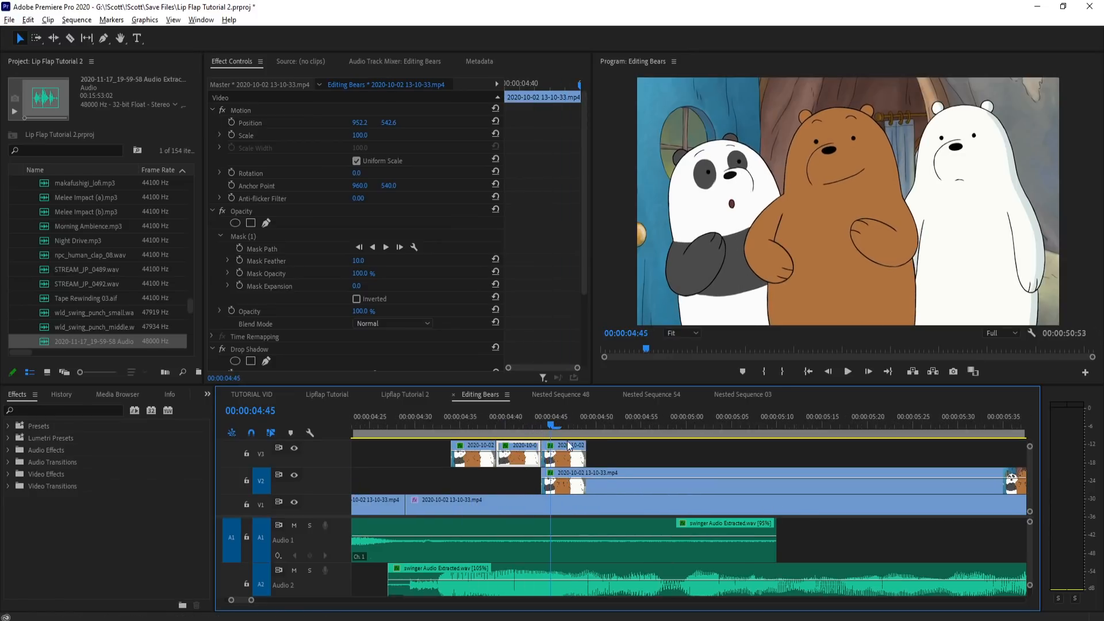
pyautogui.click(562, 465)
pyautogui.click(271, 234)
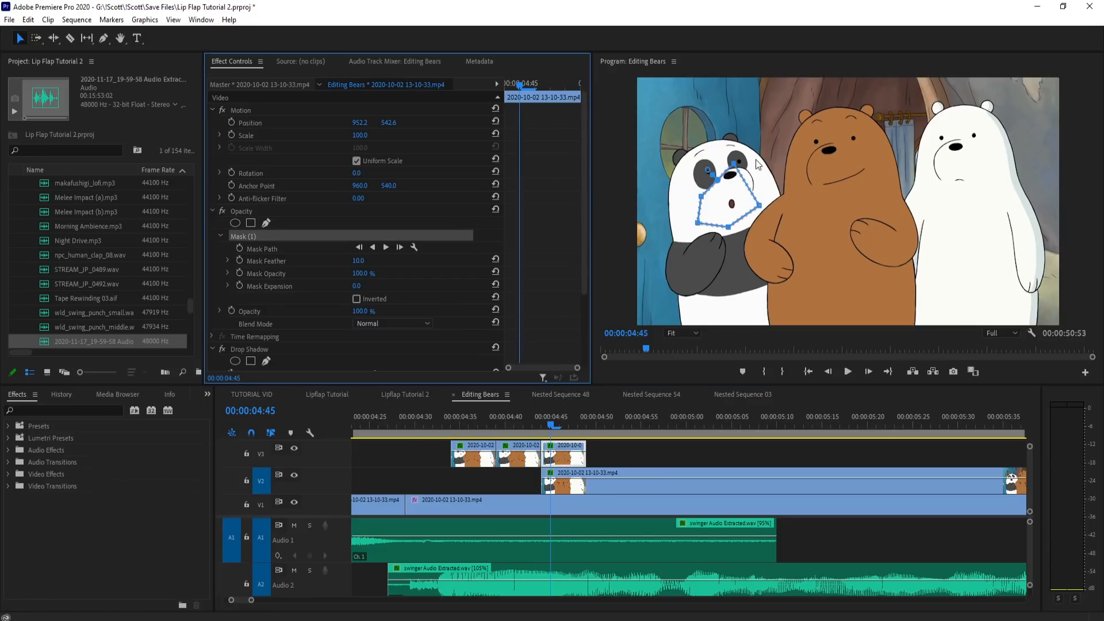
pyautogui.moveTo(734, 161); pyautogui.dragTo(734, 185)
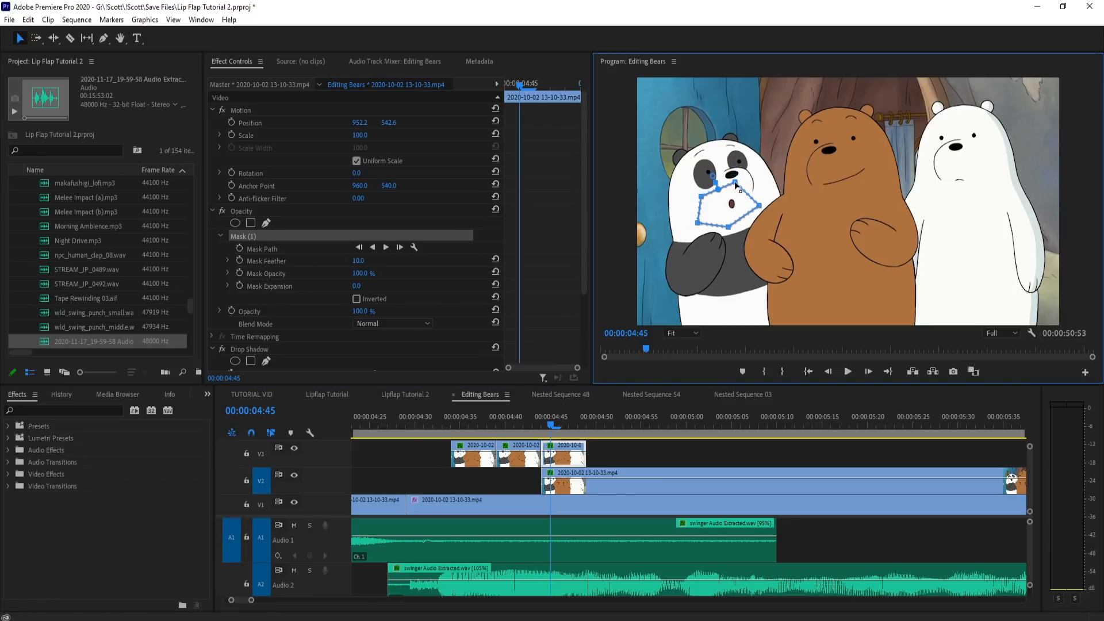
pyautogui.moveTo(581, 423); pyautogui.dragTo(446, 419)
pyautogui.press('space')
# Step: Reset the position of the 4:44 round-mouth piece on V3 to 960.0, 540.0
pyautogui.click(426, 396)
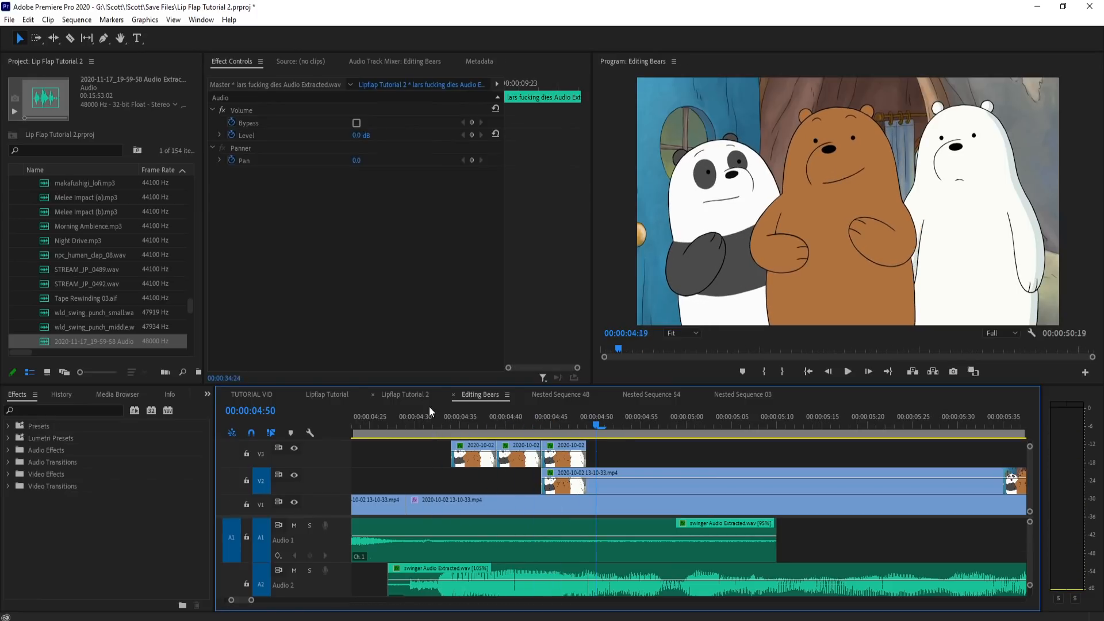
pyautogui.click(474, 399)
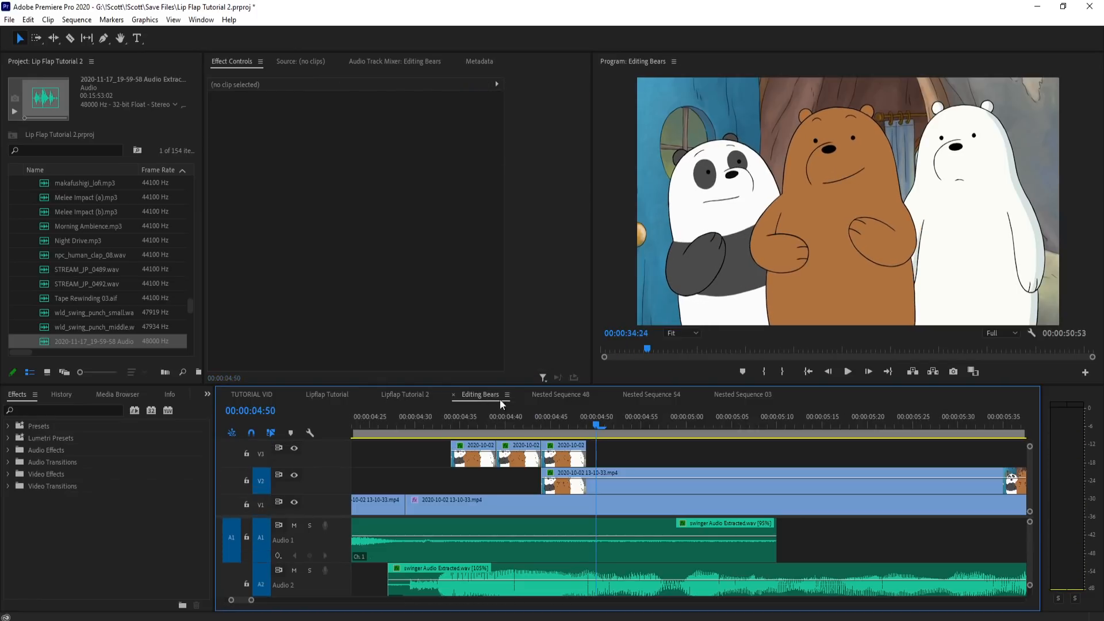
pyautogui.moveTo(444, 417); pyautogui.dragTo(554, 424)
pyautogui.click(566, 458)
pyautogui.hotkey('ctrl', 'x')
pyautogui.hotkey('ctrl', 'z')
pyautogui.click(493, 122)
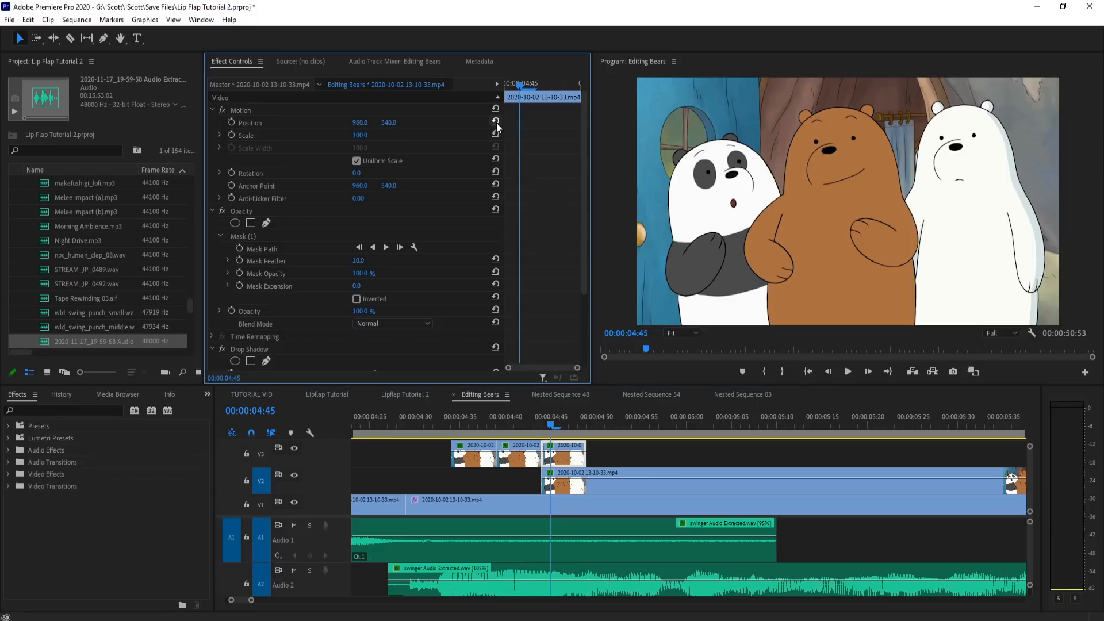
# Step: Play back the three round-mouth pieces to check the panda's lip flaps against the audio
pyautogui.moveTo(550, 418); pyautogui.dragTo(446, 423)
pyautogui.press('space')
pyautogui.press('space')
pyautogui.moveTo(553, 419); pyautogui.dragTo(401, 413)
pyautogui.press('space')
pyautogui.press('space')
# Step: Examine the mask outline of the 4:34 piece around the panda's round mouth
pyautogui.moveTo(484, 412); pyautogui.dragTo(453, 411)
pyautogui.click(468, 461)
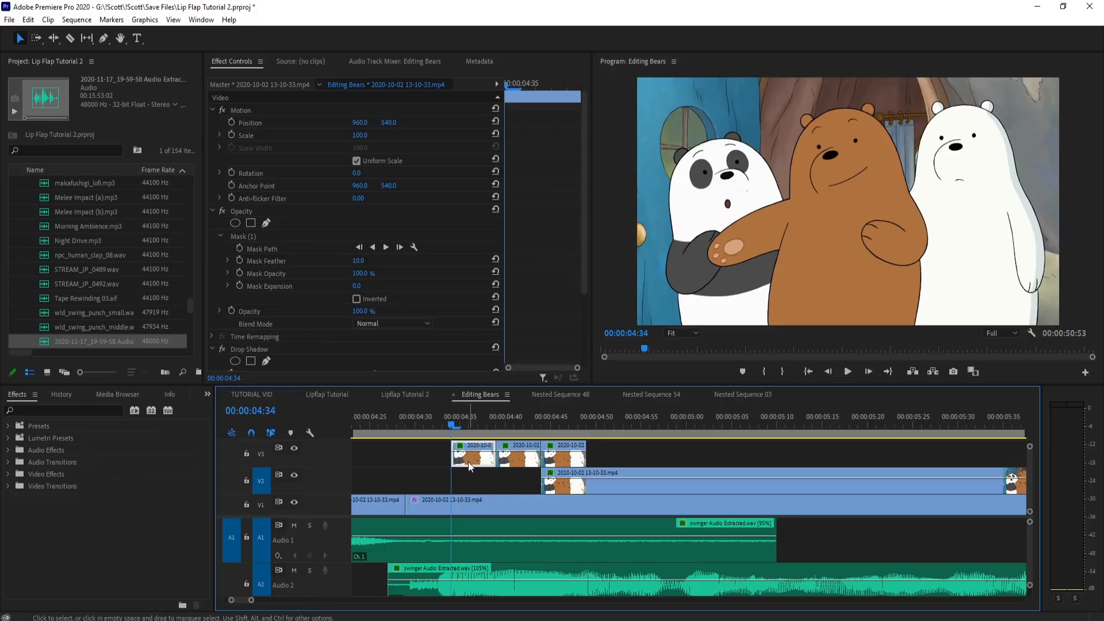
pyautogui.click(262, 236)
pyautogui.click(759, 202)
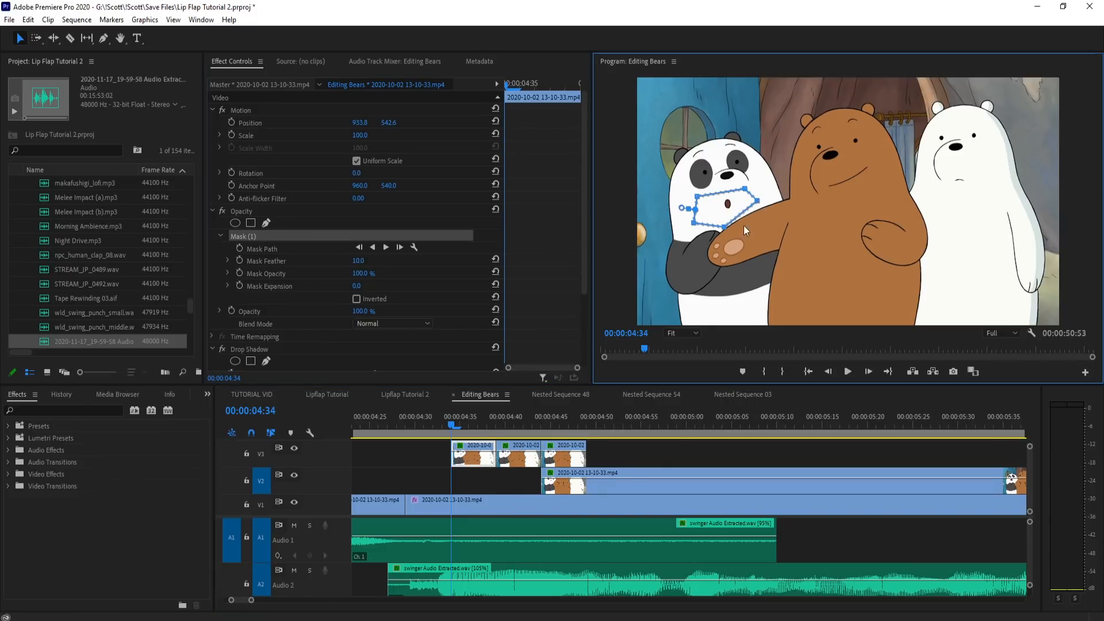
pyautogui.click(638, 454)
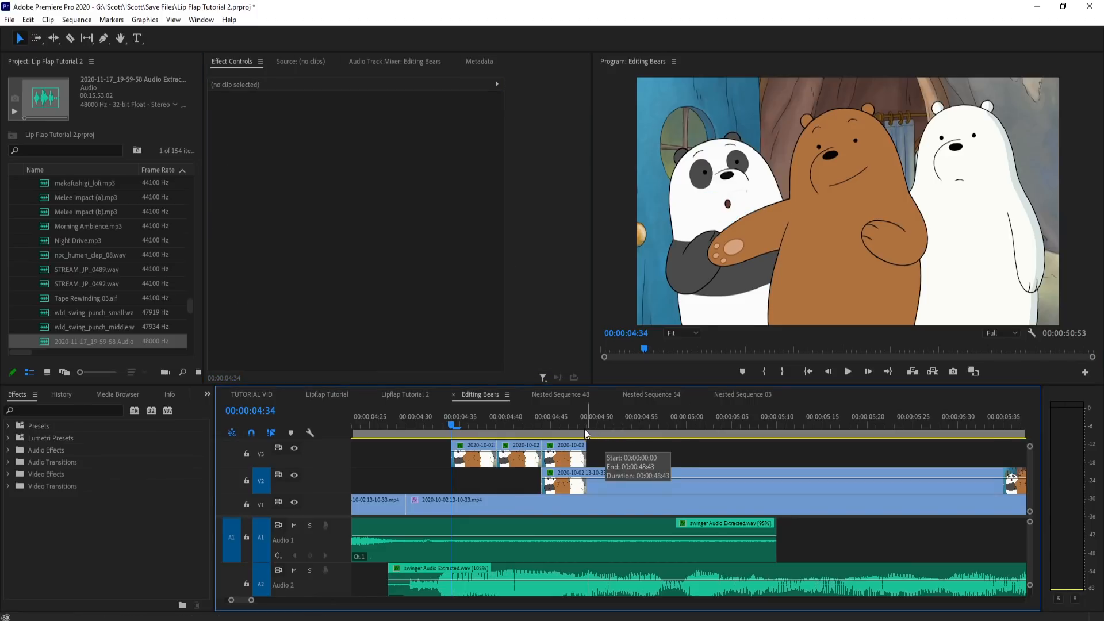
pyautogui.click(473, 463)
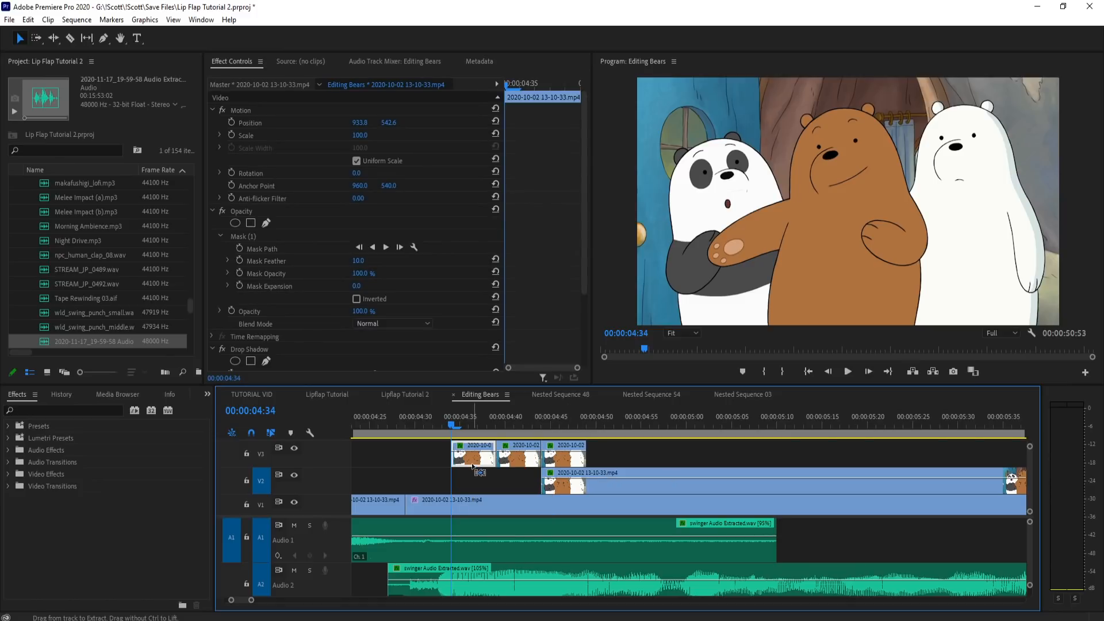
pyautogui.hotkey('ctrl', 'z')
pyautogui.hotkey('ctrl', 'z')
pyautogui.hotkey('ctrl', 'shift', 'z')
pyautogui.hotkey('ctrl', 'shift', 'z')
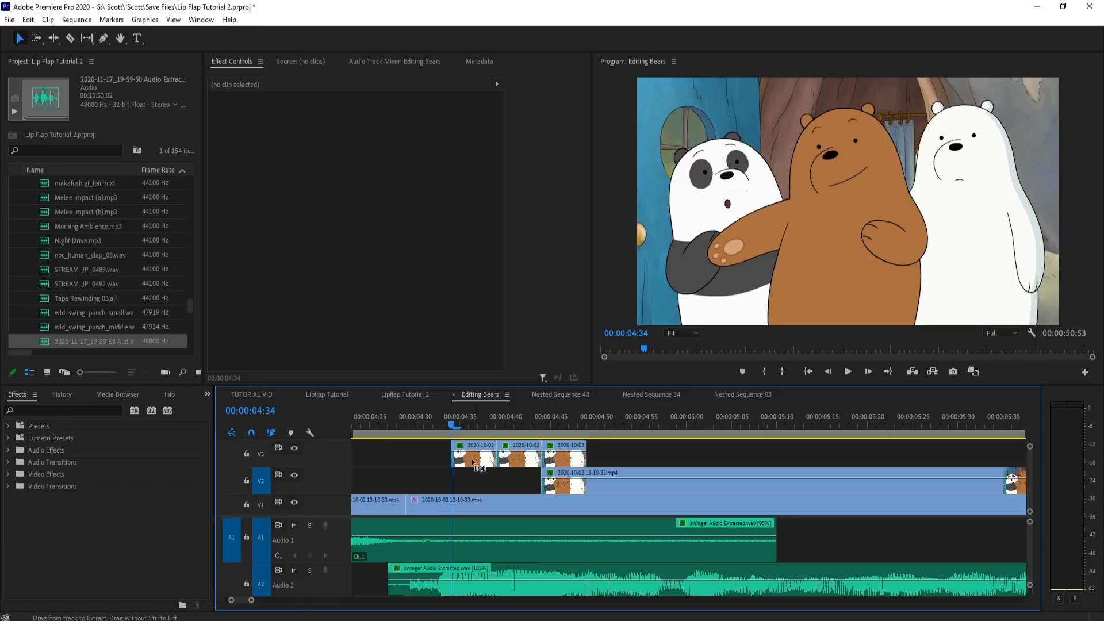
# Step: Inspect the 4:34 piece's mask edge at 150% magnification and return to the fitted view
pyautogui.click(473, 462)
pyautogui.click(293, 234)
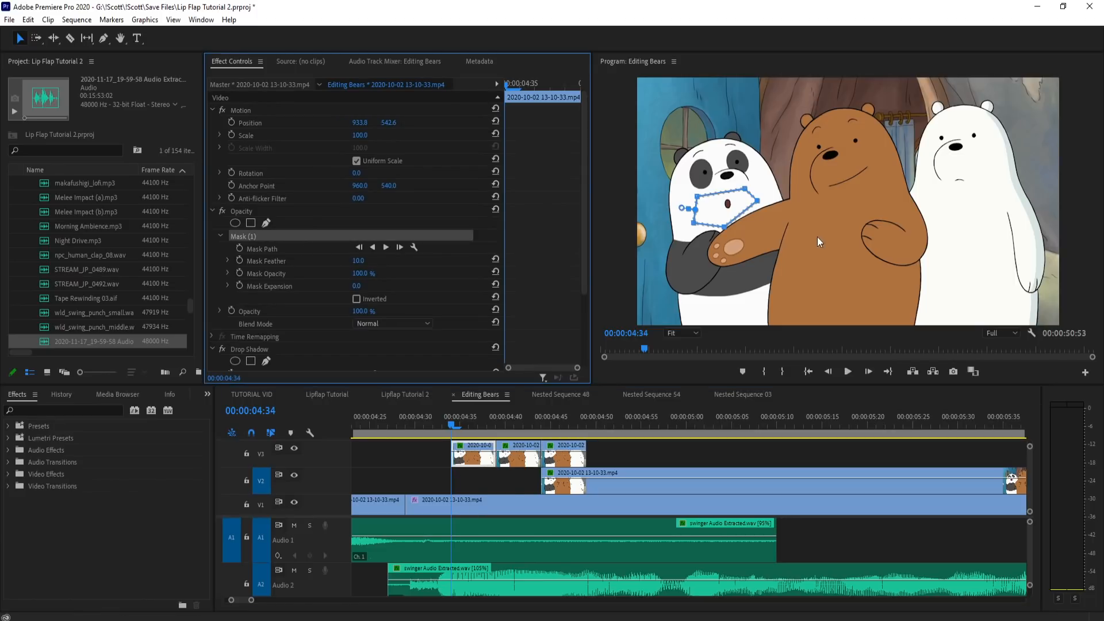
pyautogui.click(680, 332)
pyautogui.click(685, 406)
pyautogui.scroll(5, 751, 322)
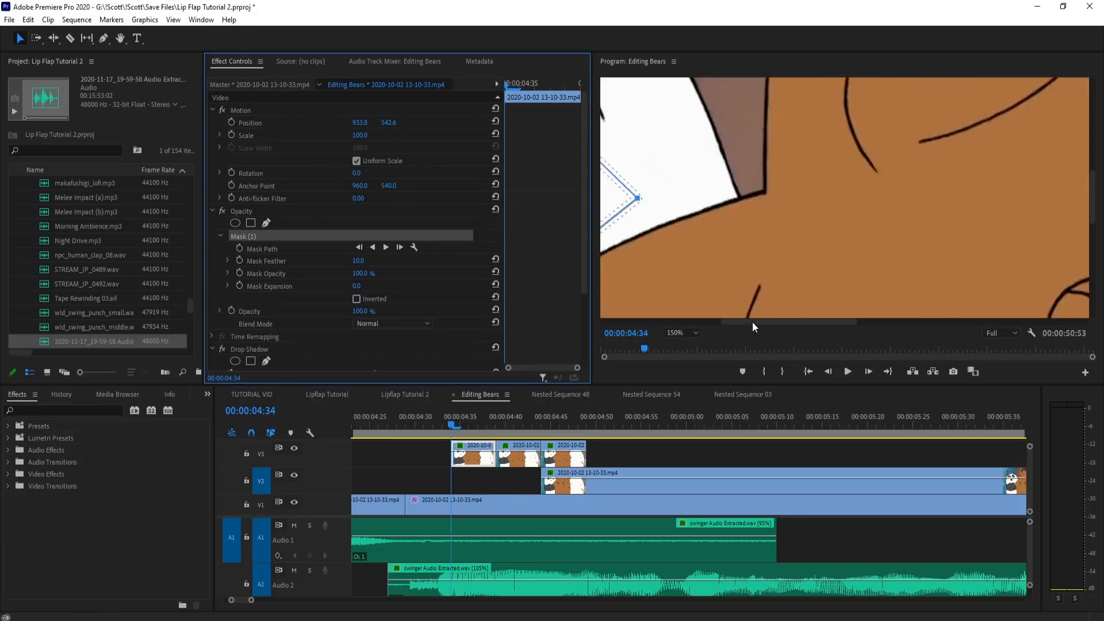
pyautogui.click(735, 152)
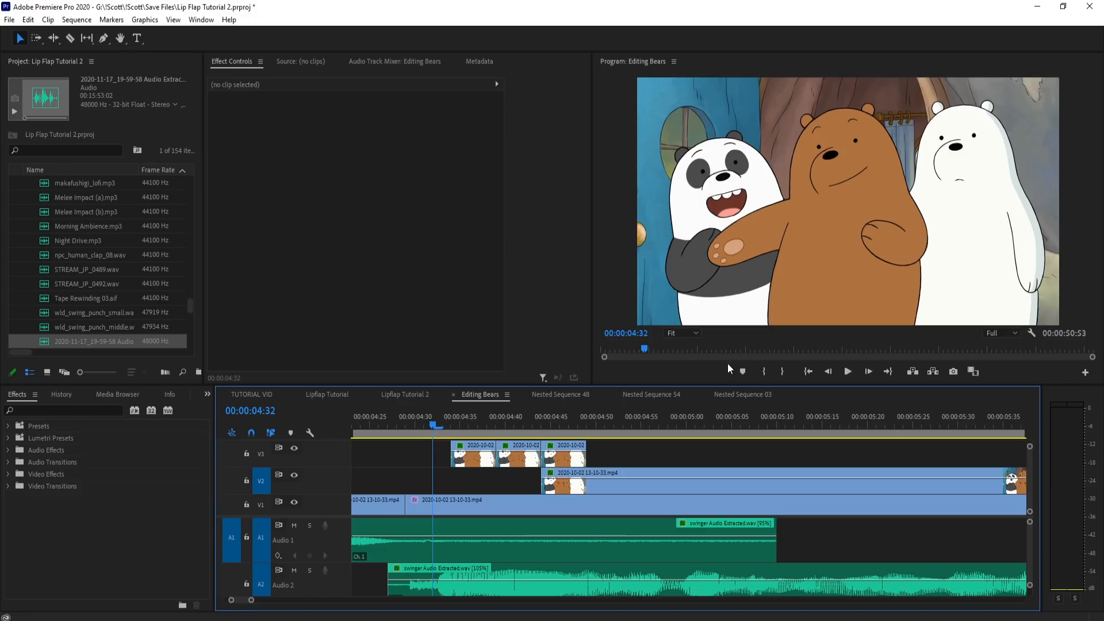
# Step: Look through the collected mouth pieces on V1 for one that suits the start of the line at 4:29
pyautogui.moveTo(495, 430); pyautogui.dragTo(401, 405)
pyautogui.scroll(2, 435, 426)
pyautogui.scroll(-8, 397, 470)
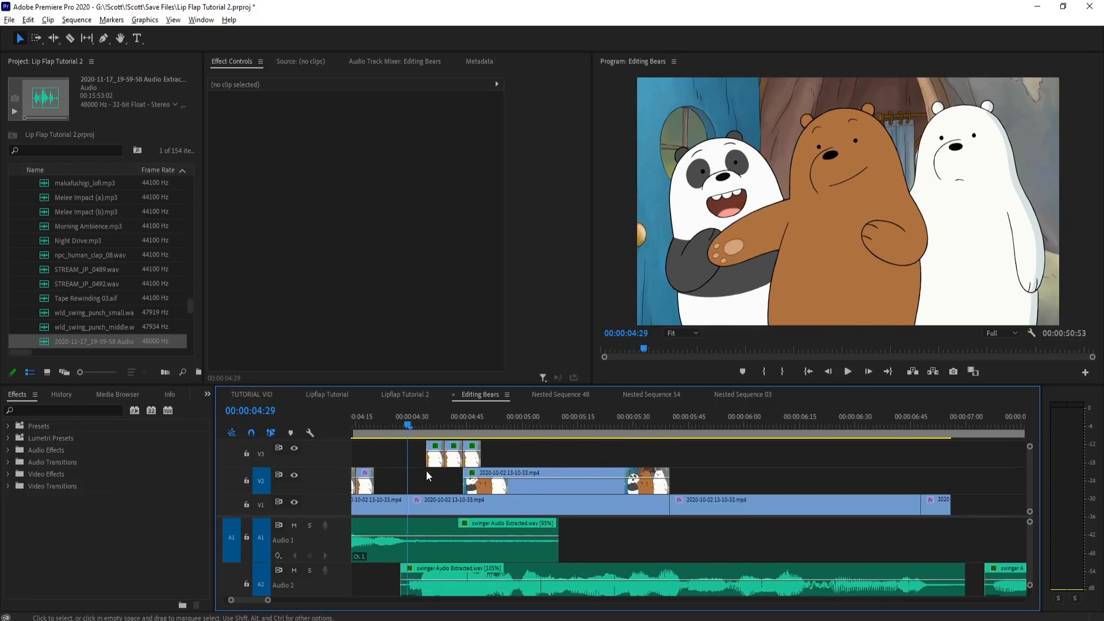
pyautogui.moveTo(840, 425); pyautogui.dragTo(796, 433)
pyautogui.scroll(5, 815, 480)
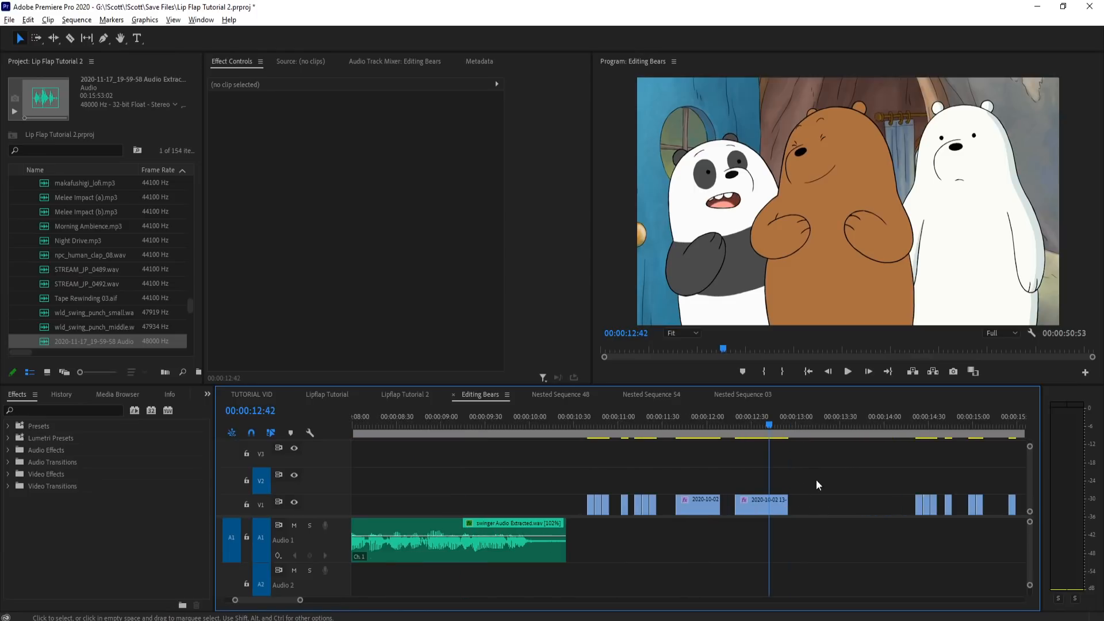
pyautogui.scroll(-3, 705, 485)
pyautogui.scroll(3, 899, 470)
pyautogui.scroll(4, 805, 467)
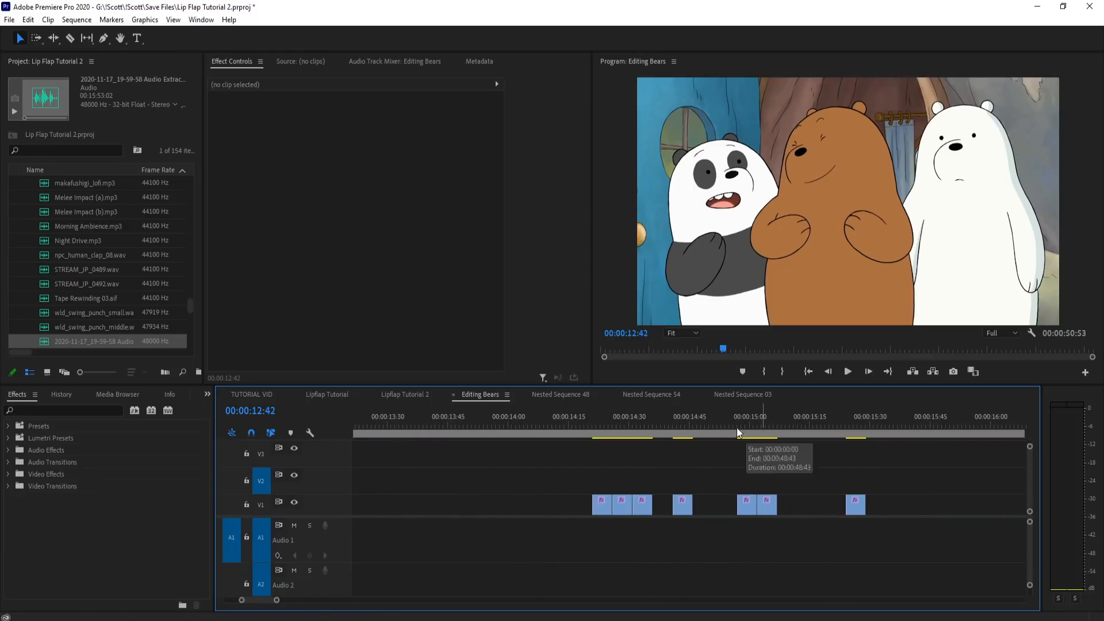
pyautogui.scroll(-5, 981, 492)
pyautogui.scroll(4, 644, 457)
pyautogui.scroll(2, 653, 458)
# Step: Copy the open-mouth piece at 11:22 on V1 and place it at 4:29 on V2
pyautogui.moveTo(661, 428); pyautogui.dragTo(699, 429)
pyautogui.click(712, 507)
pyautogui.scroll(-2, 936, 487)
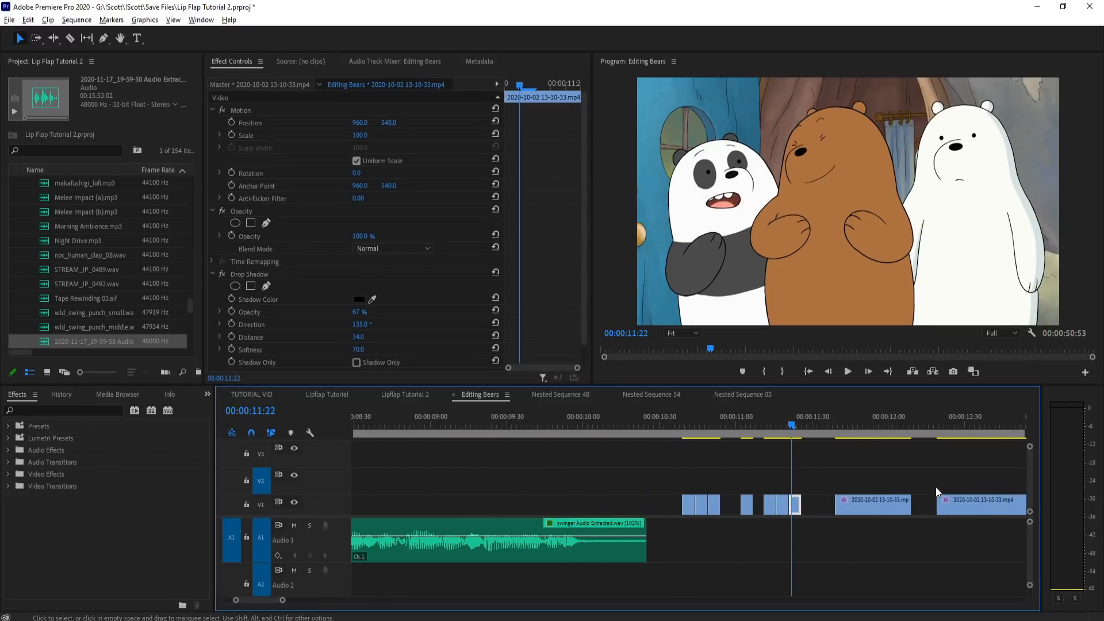
pyautogui.scroll(-2, 844, 464)
pyautogui.scroll(5, 405, 475)
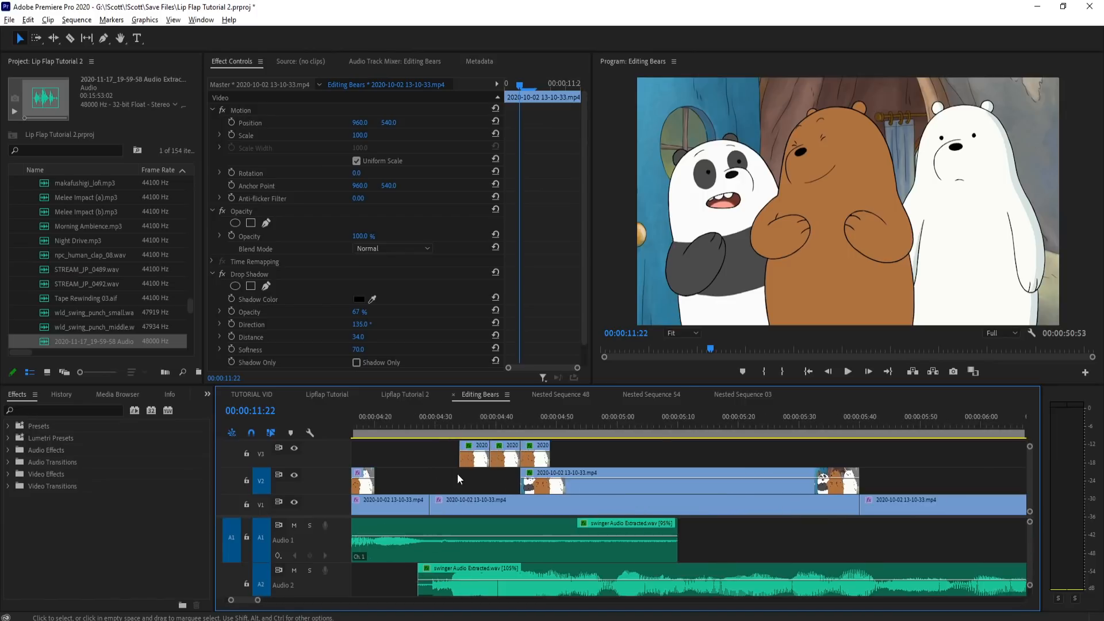
pyautogui.click(419, 422)
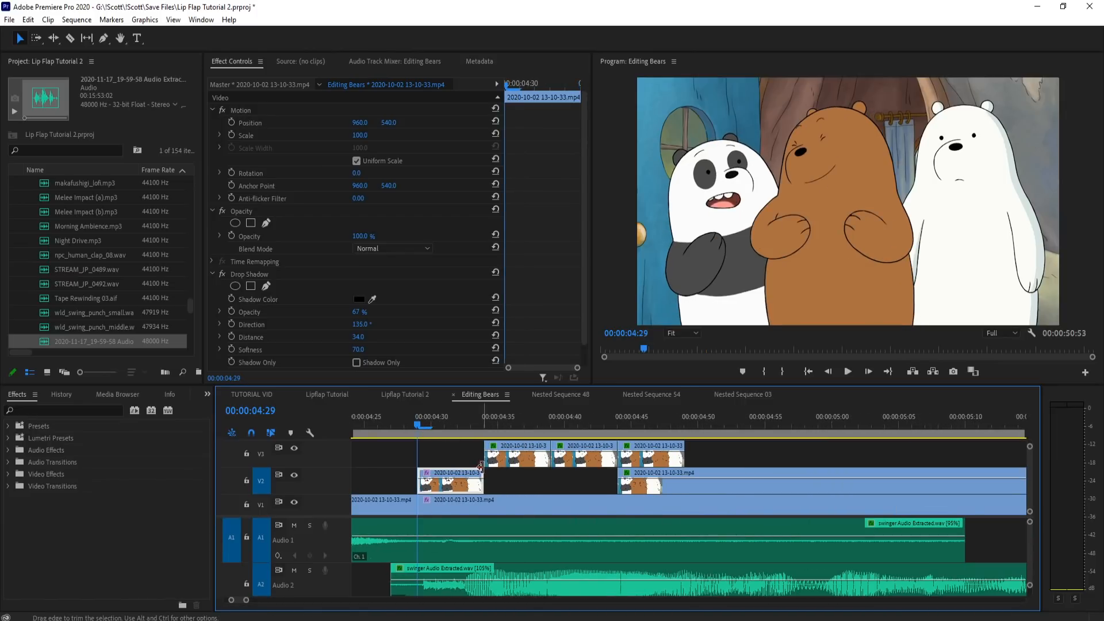
# Step: Copy the motion and masked opacity settings from the 4:44 piece to the new 4:29 piece
pyautogui.click(654, 455)
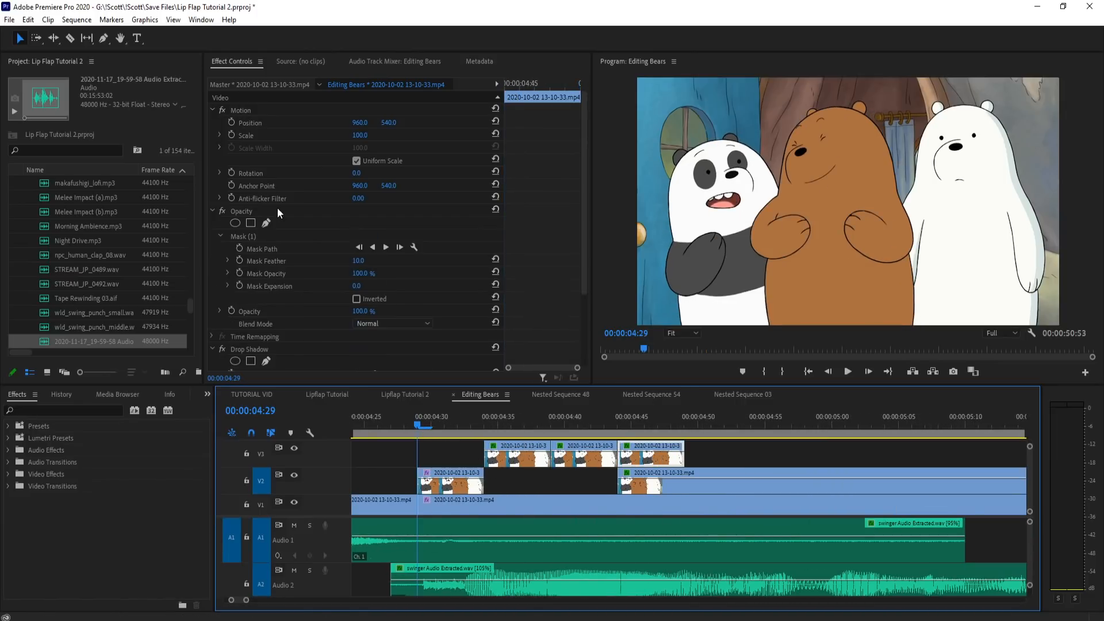
pyautogui.click(269, 222)
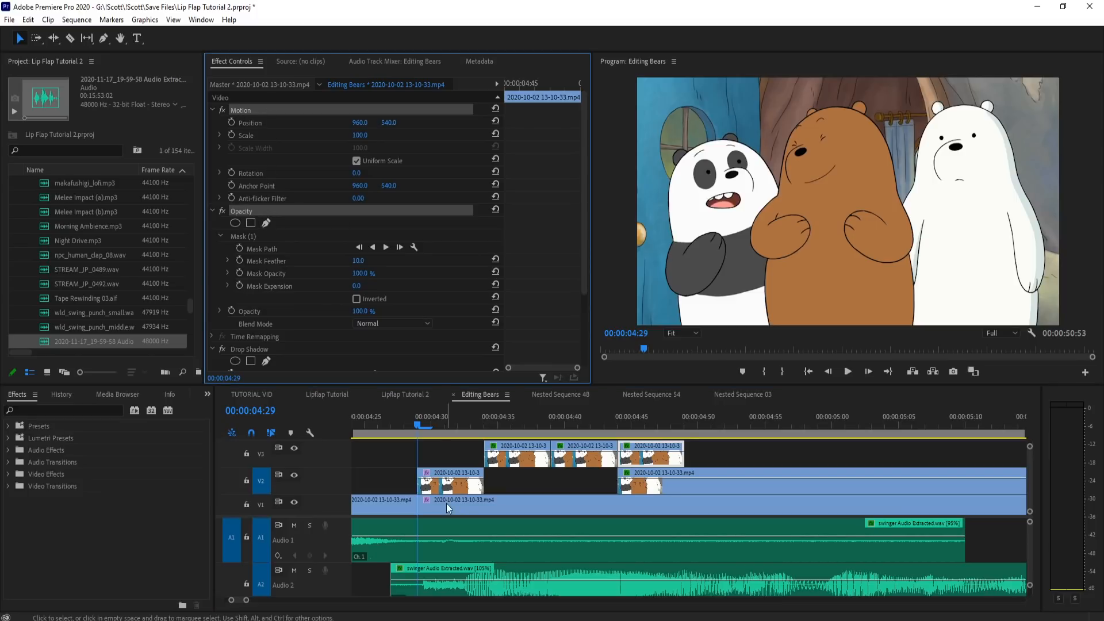
pyautogui.click(448, 486)
# Step: Reposition the masked 4:29 piece to 967.8, 534.8 to line up the mouth, and play it back
pyautogui.click(258, 111)
pyautogui.moveTo(756, 242); pyautogui.dragTo(758, 232)
pyautogui.click(406, 420)
pyautogui.press('space')
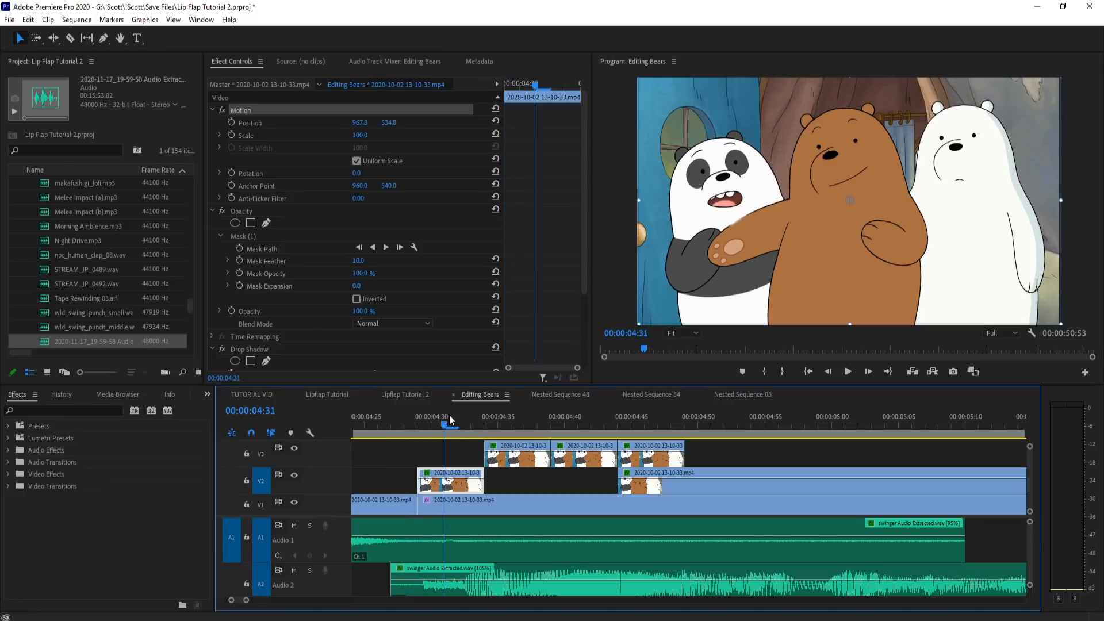
pyautogui.press('space')
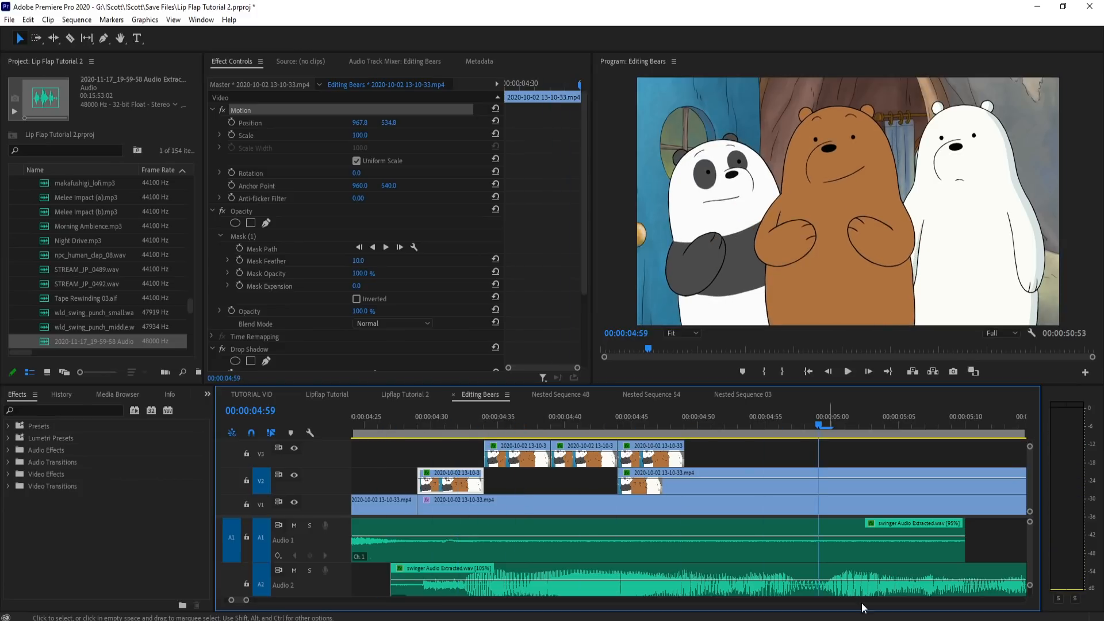
# Step: Duplicate the masked 4:29 piece to 4:49 on V3 and reset the 4:29 piece's position to 960.0, 540.0
pyautogui.moveTo(660, 421); pyautogui.dragTo(684, 436)
pyautogui.moveTo(470, 490); pyautogui.dragTo(738, 454)
pyautogui.click(312, 236)
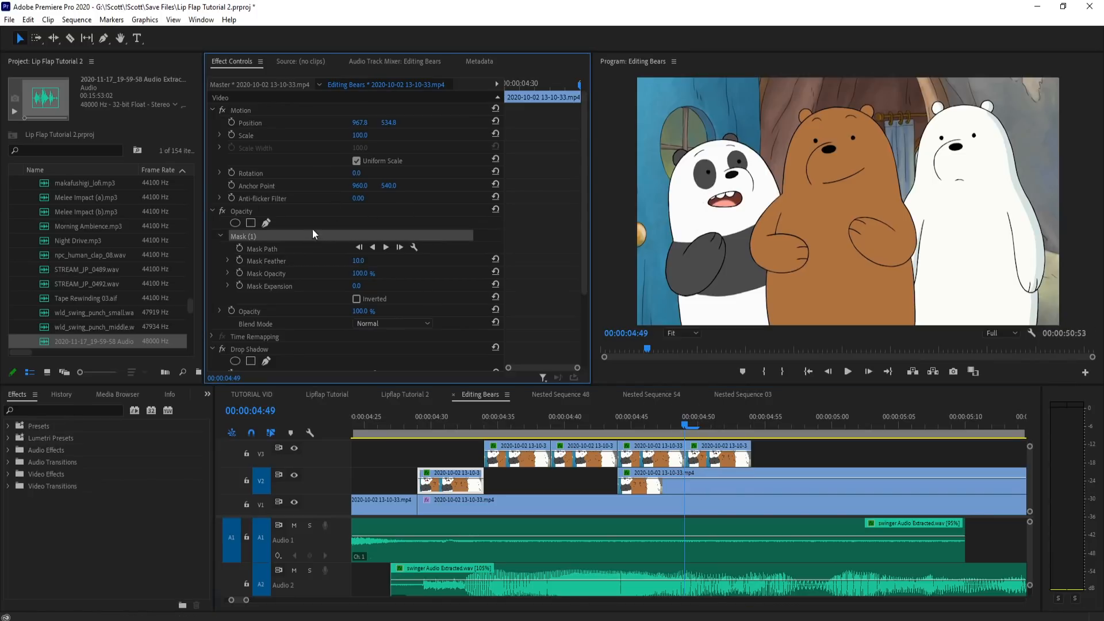
pyautogui.click(495, 116)
pyautogui.click(495, 121)
# Step: Play back the section through the added 4:49 open-mouth piece
pyautogui.click(694, 422)
pyautogui.moveTo(737, 419); pyautogui.dragTo(334, 444)
pyautogui.press('space')
pyautogui.press('space')
# Step: Try placing a copy of the open-mouth piece from 10:50 at 4:54 on V2
pyautogui.scroll(-8, 481, 501)
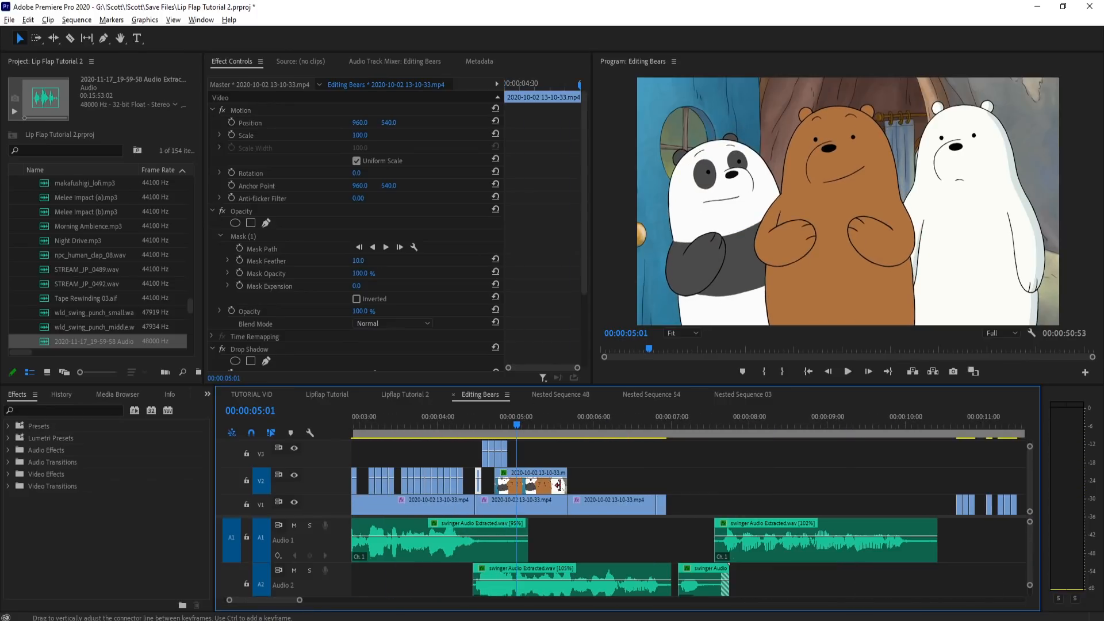
pyautogui.scroll(-5, 877, 458)
pyautogui.moveTo(654, 430); pyautogui.dragTo(659, 426)
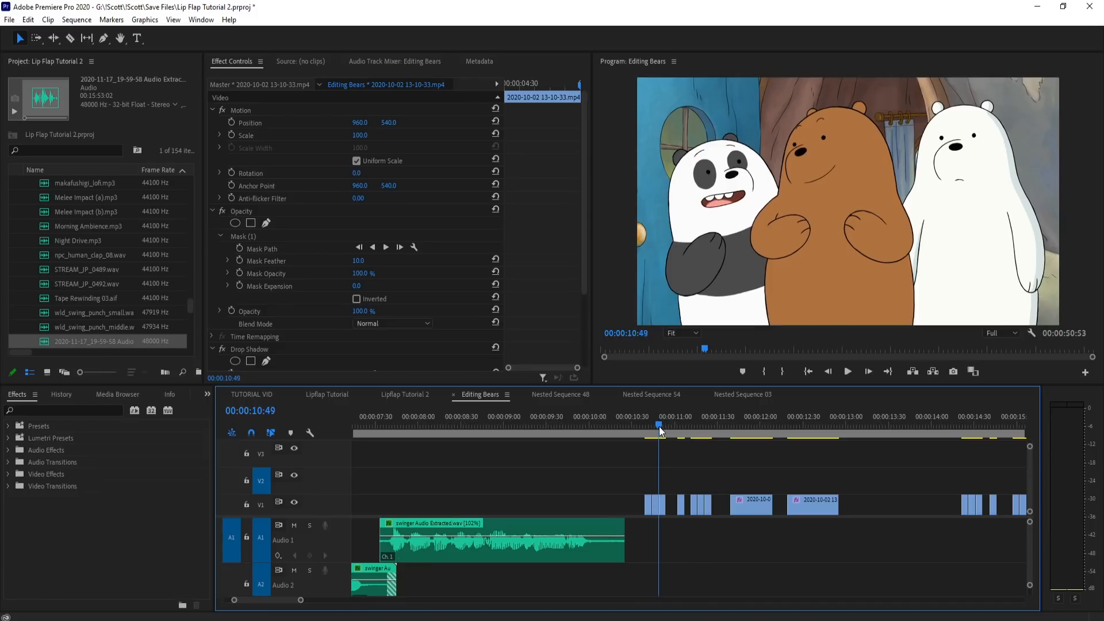
pyautogui.click(661, 510)
pyautogui.scroll(-3, 812, 506)
pyautogui.scroll(6, 519, 488)
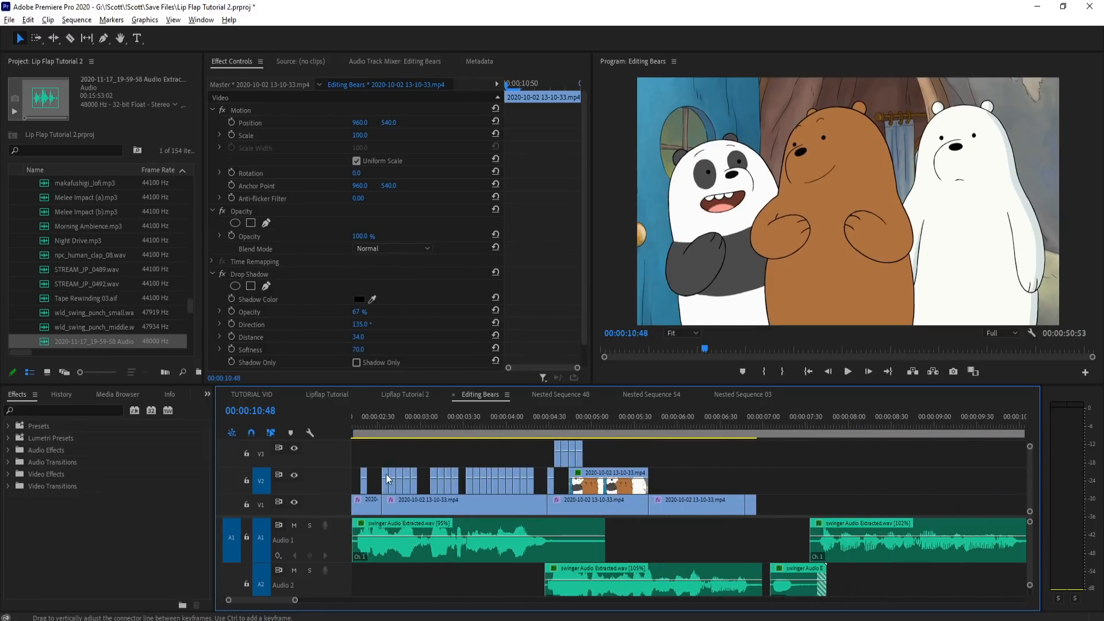
pyautogui.scroll(3, 667, 459)
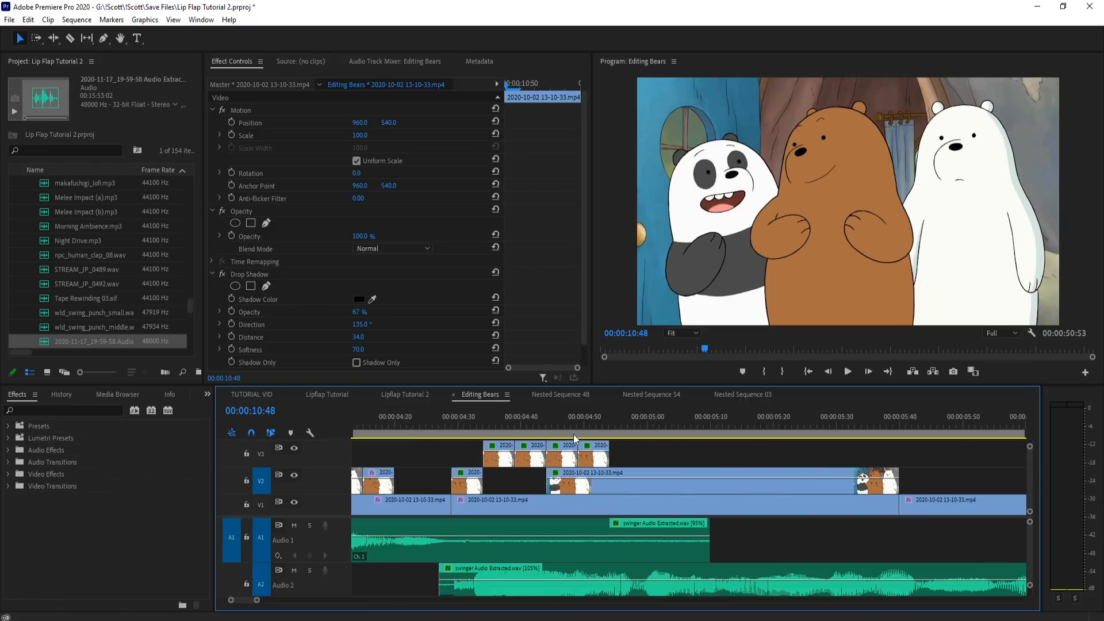
pyautogui.click(592, 425)
pyautogui.hotkey('ctrl', 'v')
pyautogui.moveTo(608, 424); pyautogui.dragTo(602, 424)
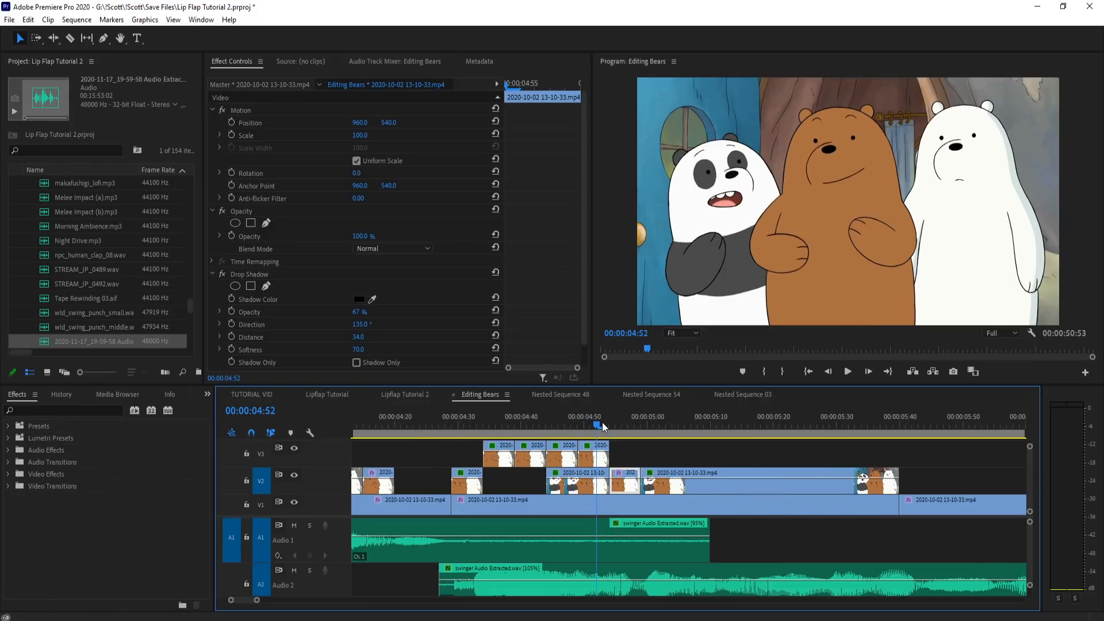
pyautogui.hotkey('ctrl', 'z')
# Step: Try the copied 10:50 piece on V3 after the 4:49 piece, shift it to about 5:00, and delete it
pyautogui.click(264, 451)
pyautogui.hotkey('ctrl', 'v')
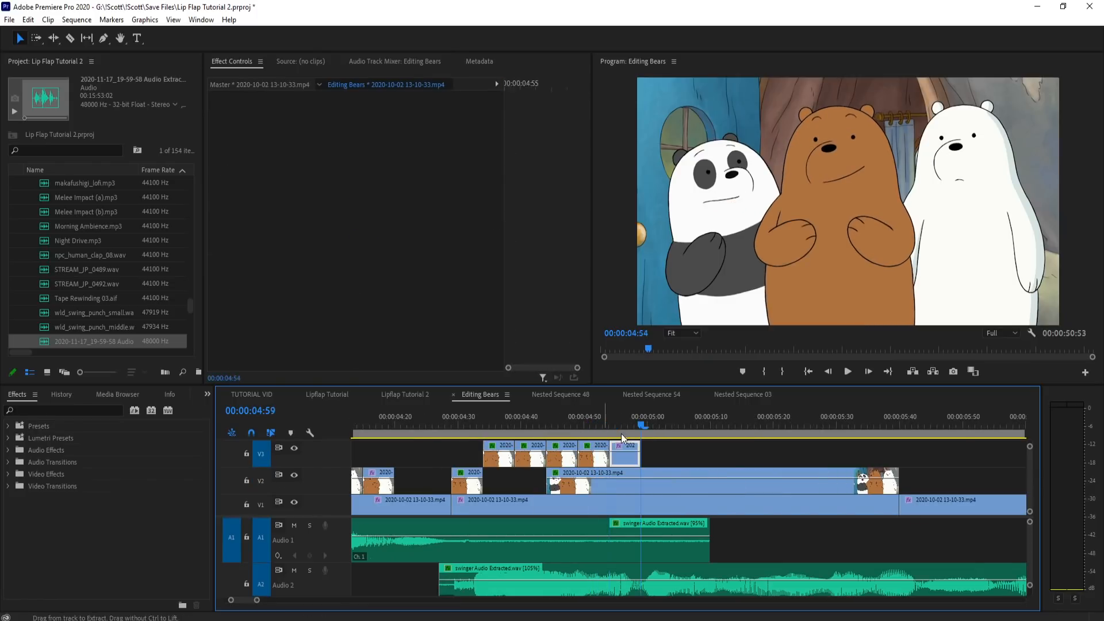
pyautogui.moveTo(601, 422); pyautogui.dragTo(640, 421)
pyautogui.moveTo(623, 461); pyautogui.dragTo(653, 464)
pyautogui.moveTo(652, 463); pyautogui.dragTo(652, 463)
pyautogui.moveTo(605, 424); pyautogui.dragTo(673, 424)
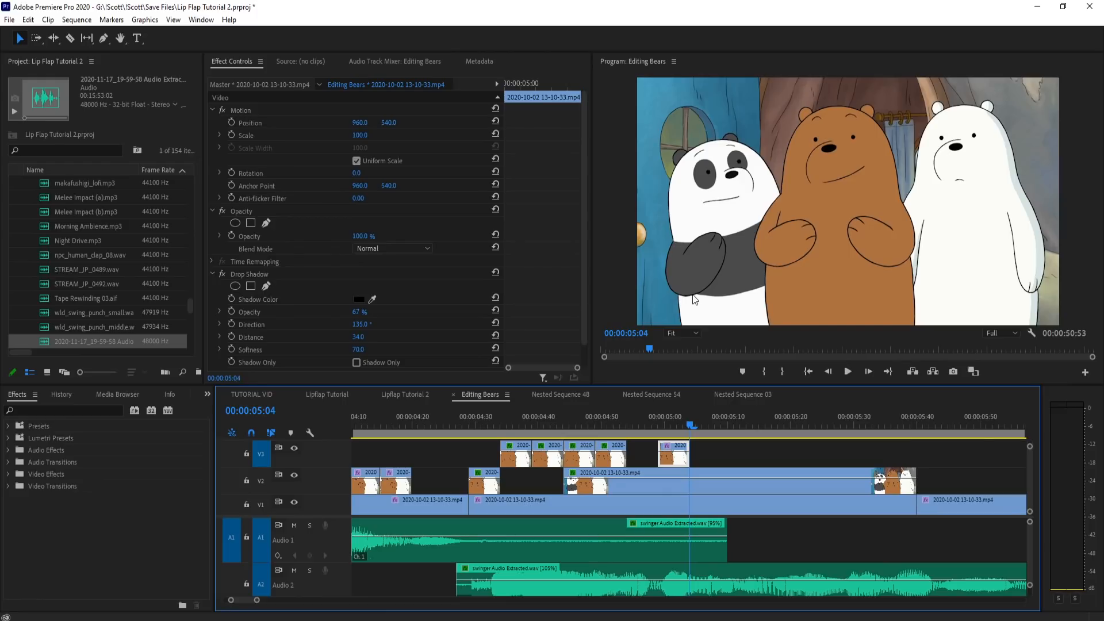
pyautogui.press('Delete')
# Step: Play back the four mouth pieces on V3 with the audio up to about 5:14
pyautogui.click(622, 426)
pyautogui.moveTo(623, 435); pyautogui.dragTo(421, 446)
pyautogui.press('space')
pyautogui.press('space')
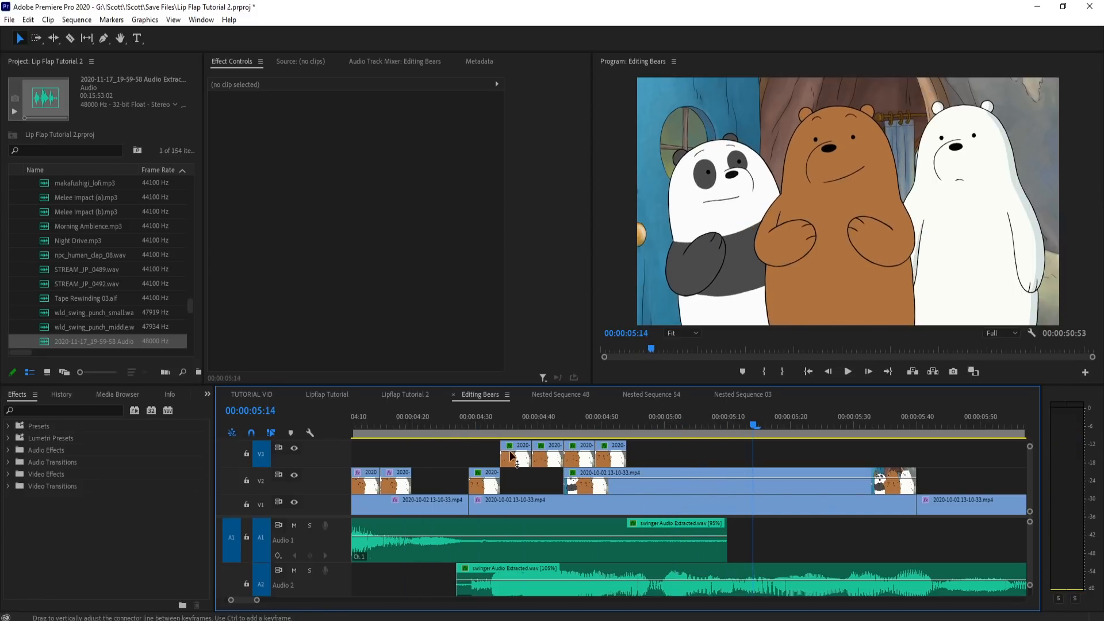
# Step: Copy the clenched-teeth piece at 11:05 onto V3 after the fourth mouth piece, at about 4:55, and play it back
pyautogui.scroll(-15, 493, 482)
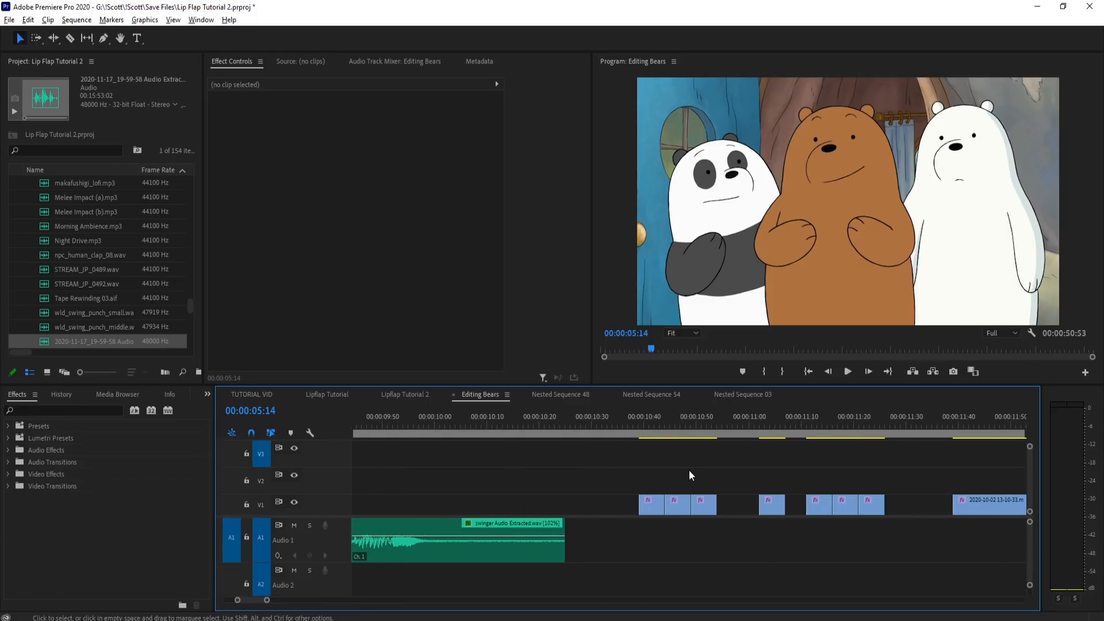
pyautogui.moveTo(655, 427); pyautogui.dragTo(779, 450)
pyautogui.click(779, 503)
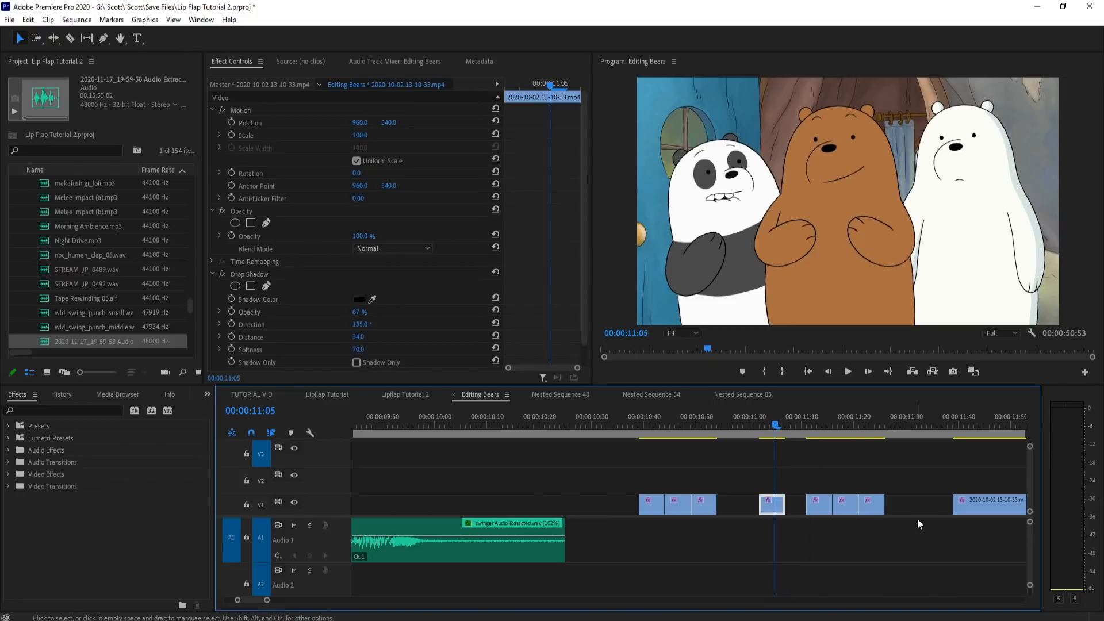
pyautogui.scroll(10, 914, 512)
pyautogui.scroll(3, 533, 460)
pyautogui.moveTo(530, 423); pyautogui.dragTo(474, 429)
pyautogui.hotkey('ctrl', 'v')
pyautogui.press('space')
pyautogui.press('space')
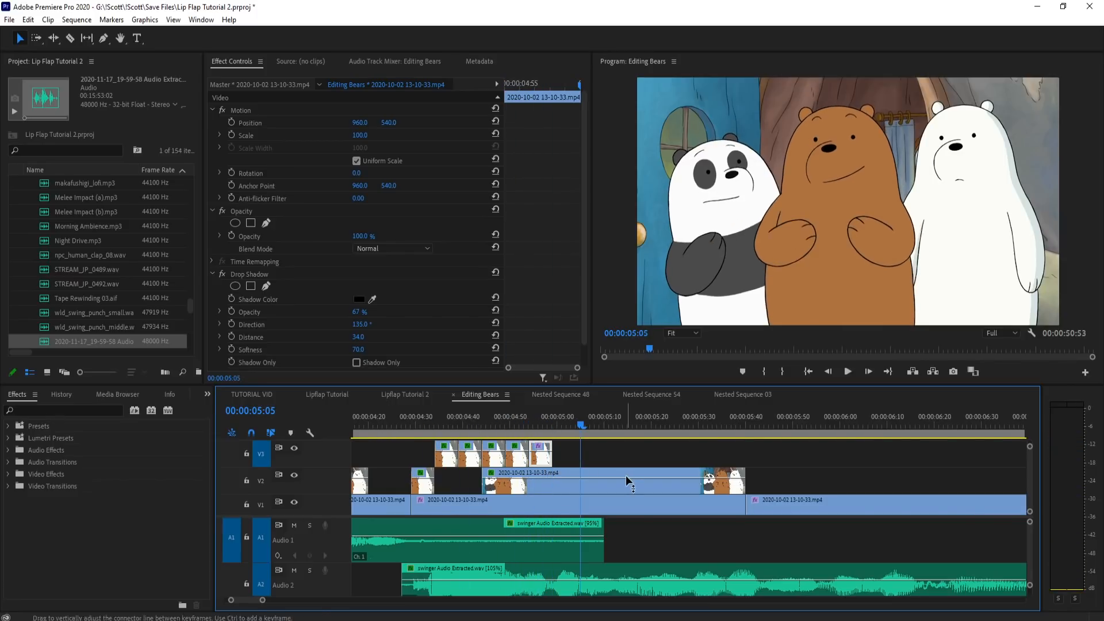
# Step: Place a copy of the masked 4:50 mouth piece on V3 at 4:59, after the clenched-teeth piece
pyautogui.click(553, 434)
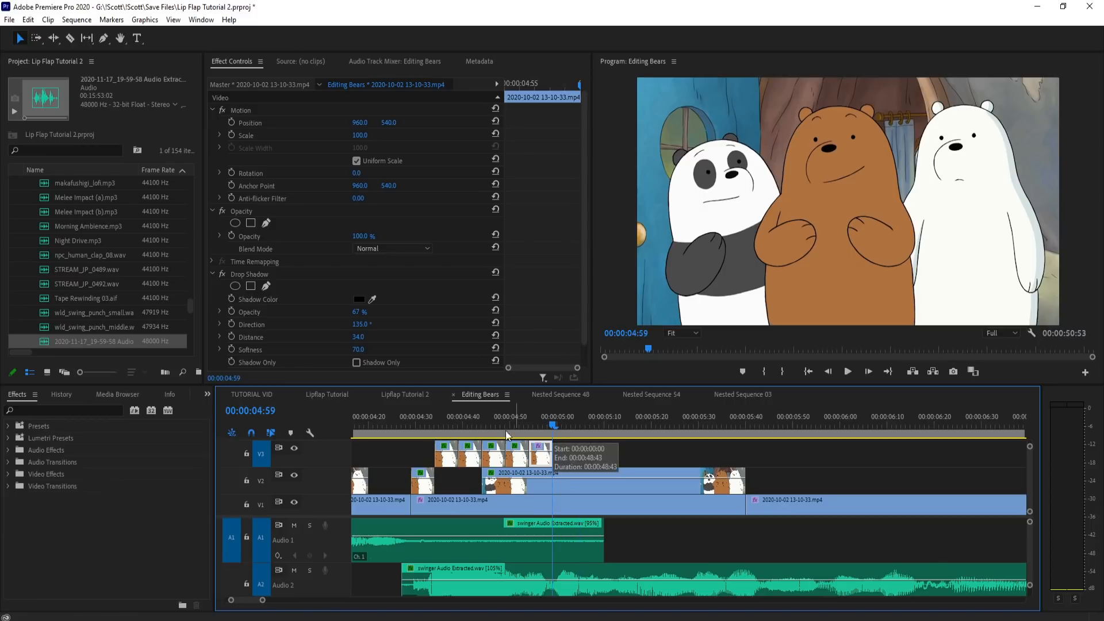
pyautogui.moveTo(488, 429); pyautogui.dragTo(553, 423)
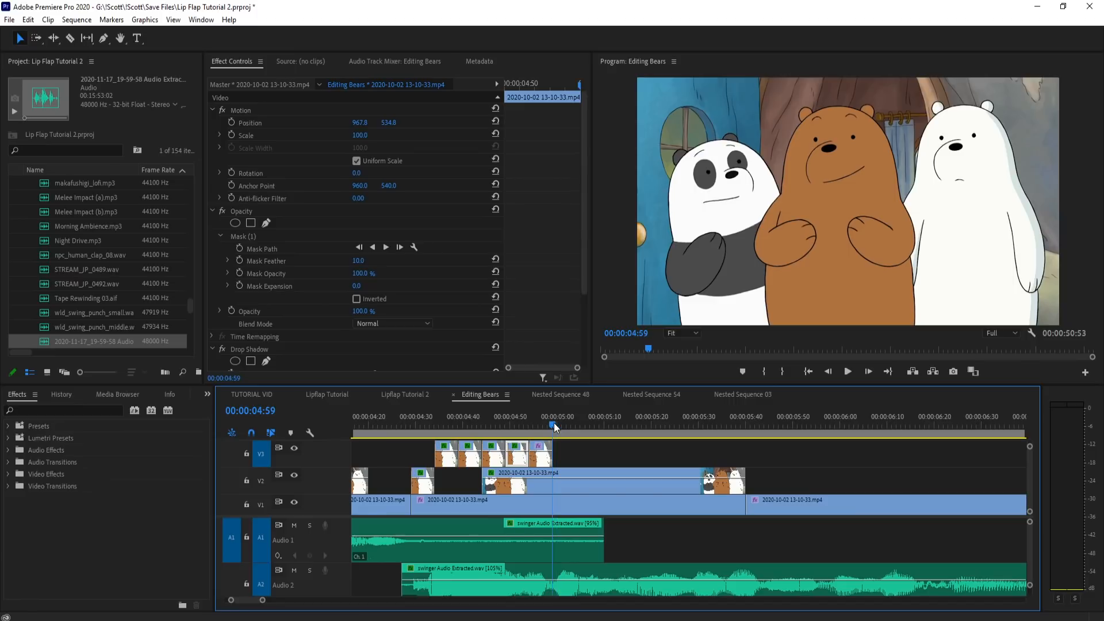
pyautogui.hotkey('ctrl', 'v')
# Step: Copy the three consecutive open-mouth pieces around 10:45 to the end of the V3 row, starting at about 5:05
pyautogui.scroll(-5, 557, 488)
pyautogui.scroll(-5, 715, 443)
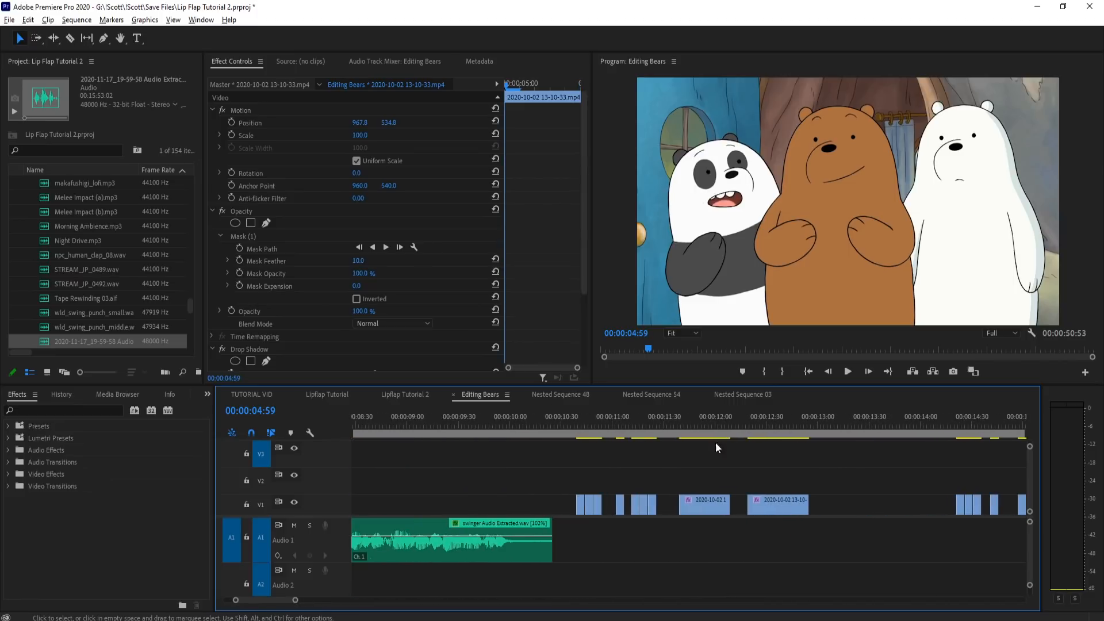
pyautogui.moveTo(574, 427); pyautogui.dragTo(587, 430)
pyautogui.moveTo(578, 474); pyautogui.dragTo(601, 516)
pyautogui.scroll(-3, 826, 480)
pyautogui.scroll(6, 506, 450)
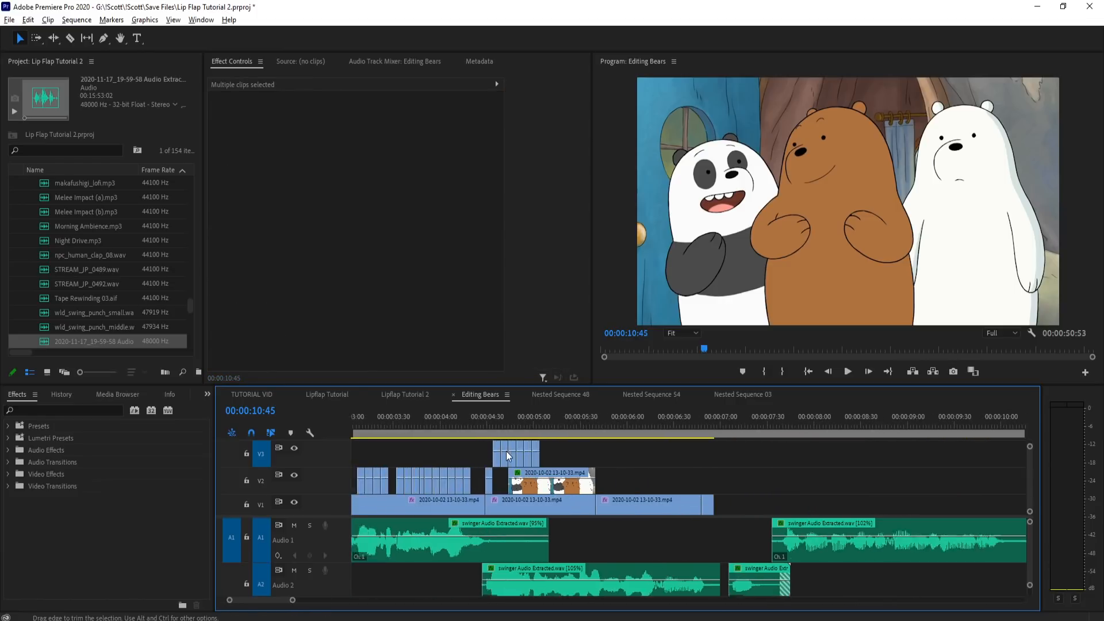
pyautogui.moveTo(533, 426)
pyautogui.mouseDown()
pyautogui.moveTo(571, 422)
pyautogui.moveTo(505, 428)
pyautogui.moveTo(586, 426)
pyautogui.moveTo(532, 434)
pyautogui.mouseUp()
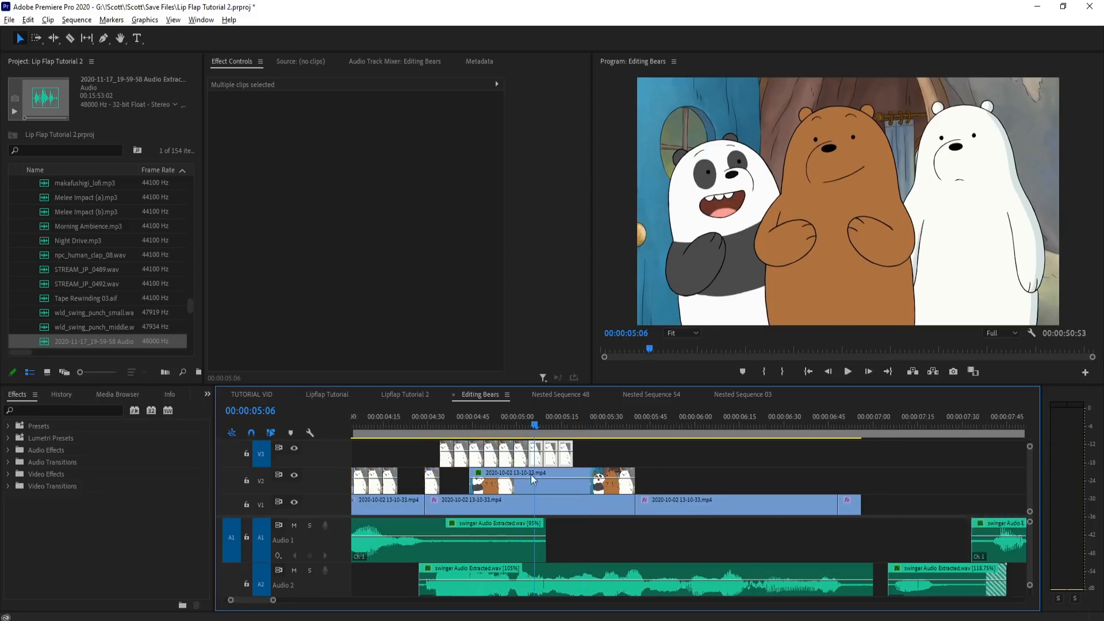
# Step: Copy the small open-mouth piece at 11:17 to the end of the V3 row at 5:20
pyautogui.scroll(-10, 530, 475)
pyautogui.press('=')
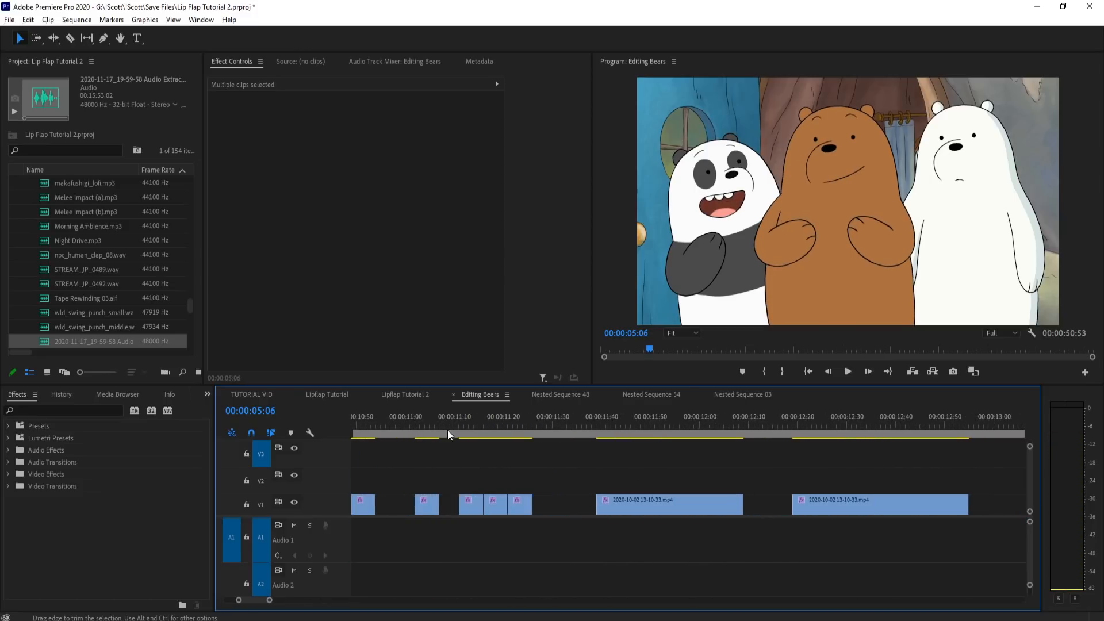
pyautogui.click(492, 426)
pyautogui.moveTo(495, 435)
pyautogui.mouseDown()
pyautogui.moveTo(509, 434)
pyautogui.moveTo(467, 442)
pyautogui.moveTo(491, 443)
pyautogui.mouseUp()
pyautogui.click(497, 505)
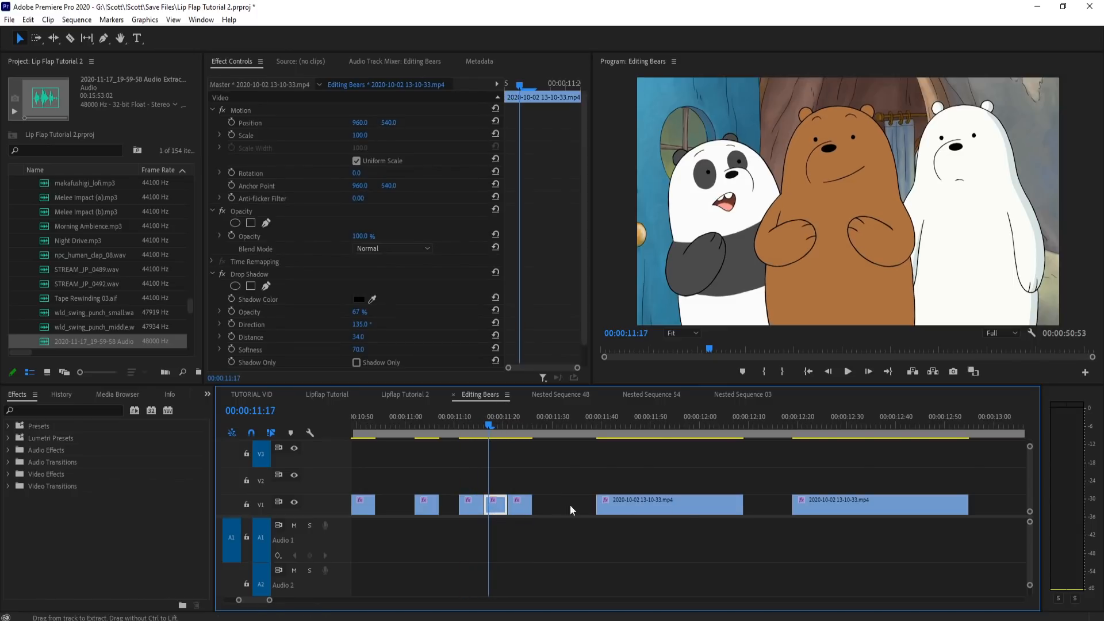
pyautogui.press('-')
pyautogui.press('-')
pyautogui.press('-')
pyautogui.scroll(5, 463, 478)
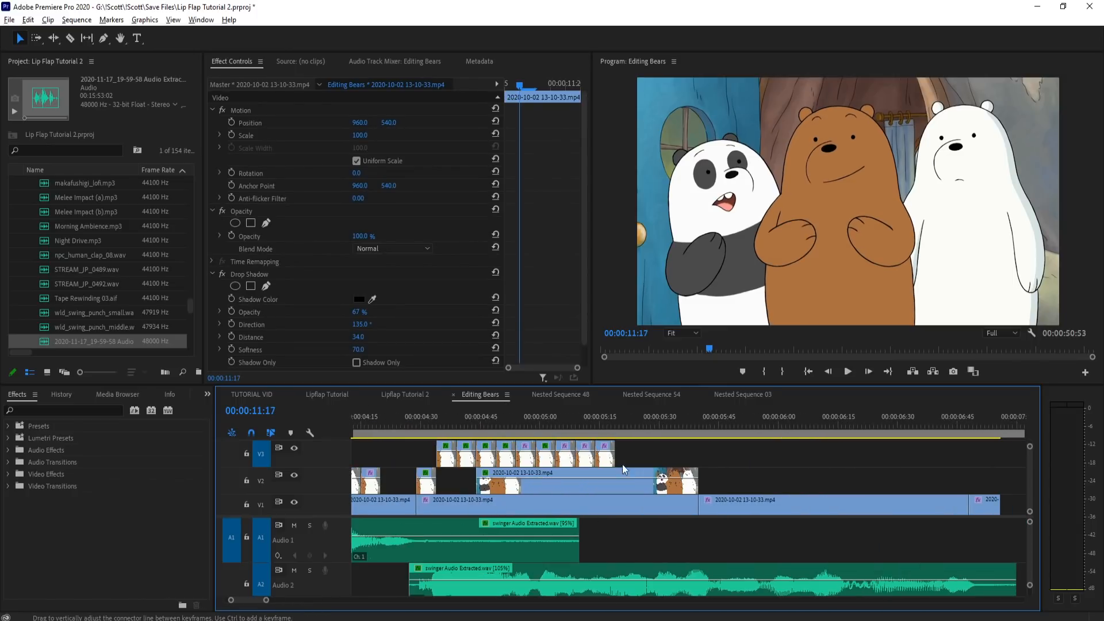
pyautogui.moveTo(618, 429); pyautogui.dragTo(585, 429)
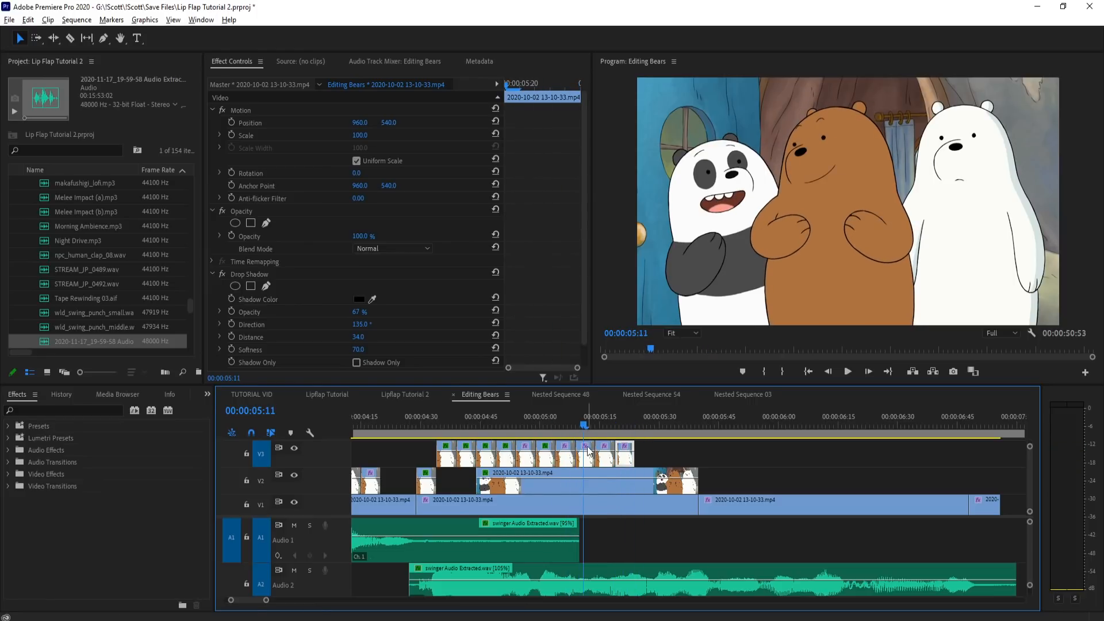
# Step: Extend the V3 row of lip flaps to about 5:39 with copies of its existing mouth pieces
pyautogui.press('=')
pyautogui.moveTo(661, 460); pyautogui.dragTo(627, 458)
pyautogui.moveTo(573, 425); pyautogui.dragTo(650, 429)
pyautogui.keyDown('shift'); pyautogui.click(550, 455); pyautogui.keyUp('shift')
pyautogui.keyDown('shift'); pyautogui.click(577, 453); pyautogui.keyUp('shift')
pyautogui.click(586, 458)
pyautogui.keyDown('shift'); pyautogui.click(618, 457); pyautogui.keyUp('shift')
pyautogui.hotkey('ctrl', 'c')
pyautogui.click(643, 426)
pyautogui.hotkey('ctrl', 'v')
pyautogui.moveTo(647, 428); pyautogui.dragTo(426, 435)
pyautogui.hotkey('ctrl', 'v')
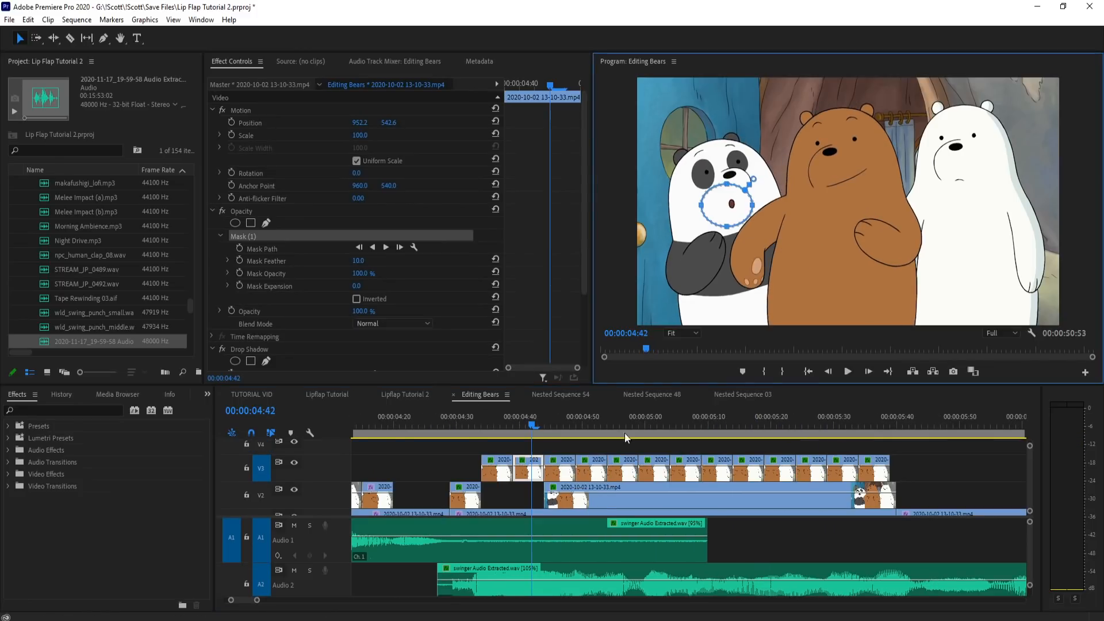
# Step: Play back the complete row of masked mouth pieces on V3 with the audio up to 5:47
pyautogui.click(561, 446)
pyautogui.moveTo(552, 425); pyautogui.dragTo(456, 428)
pyautogui.press('space')
pyautogui.press('space')
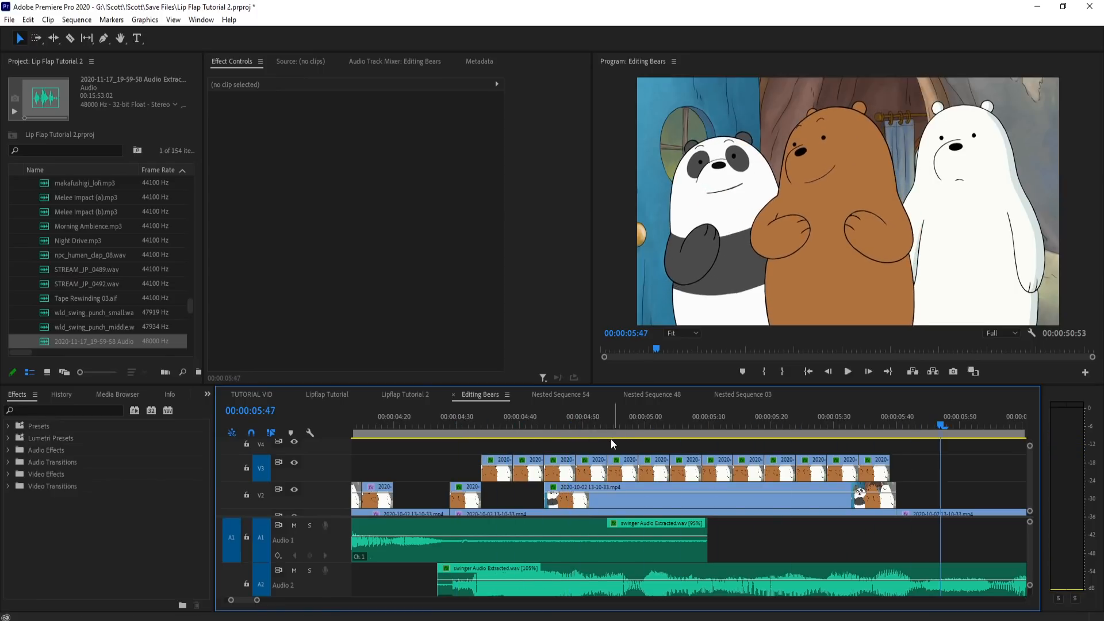
# Step: Play back the lip flaps from 4:17 to about 6:06 and scrub back to the pieces around 4:58
pyautogui.press('-')
pyautogui.moveTo(625, 419); pyautogui.dragTo(591, 430)
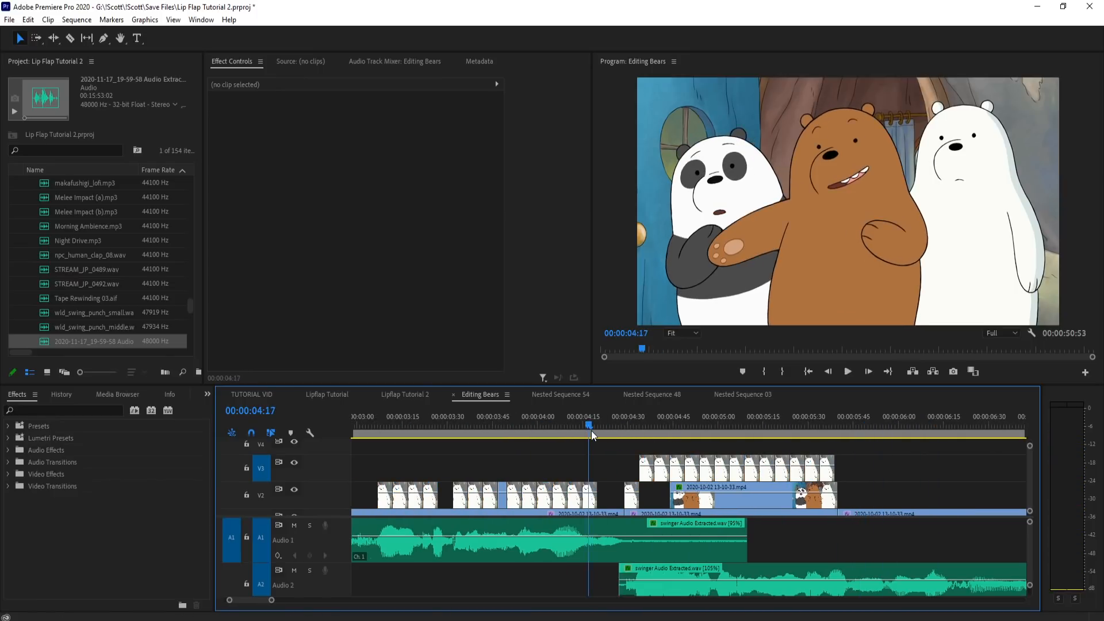
pyautogui.press('space')
pyautogui.press('space')
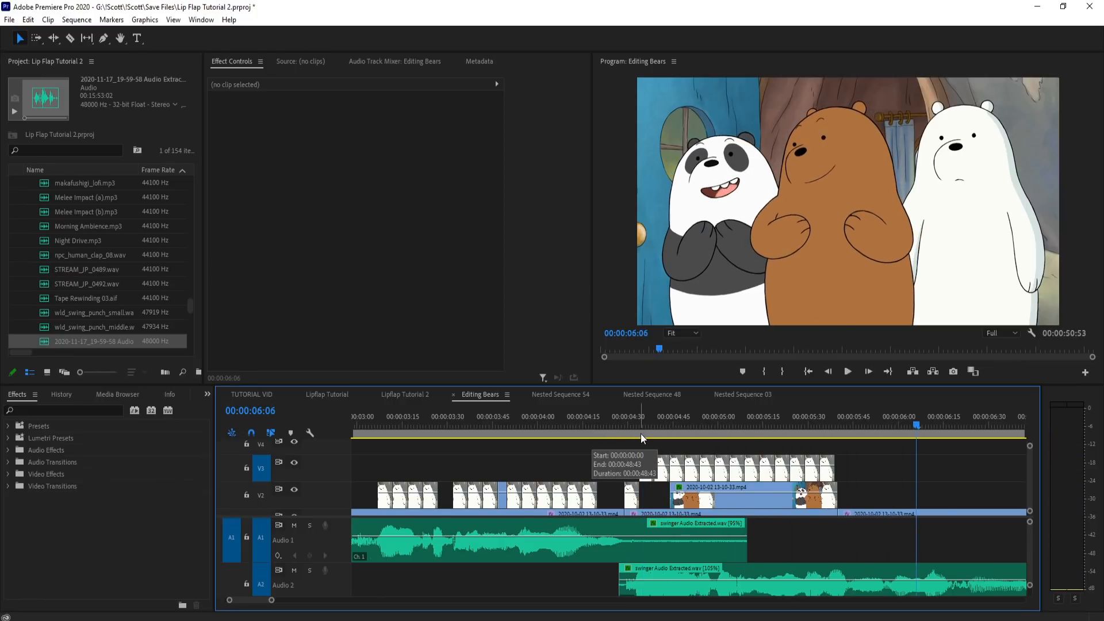
pyautogui.moveTo(603, 415); pyautogui.dragTo(711, 421)
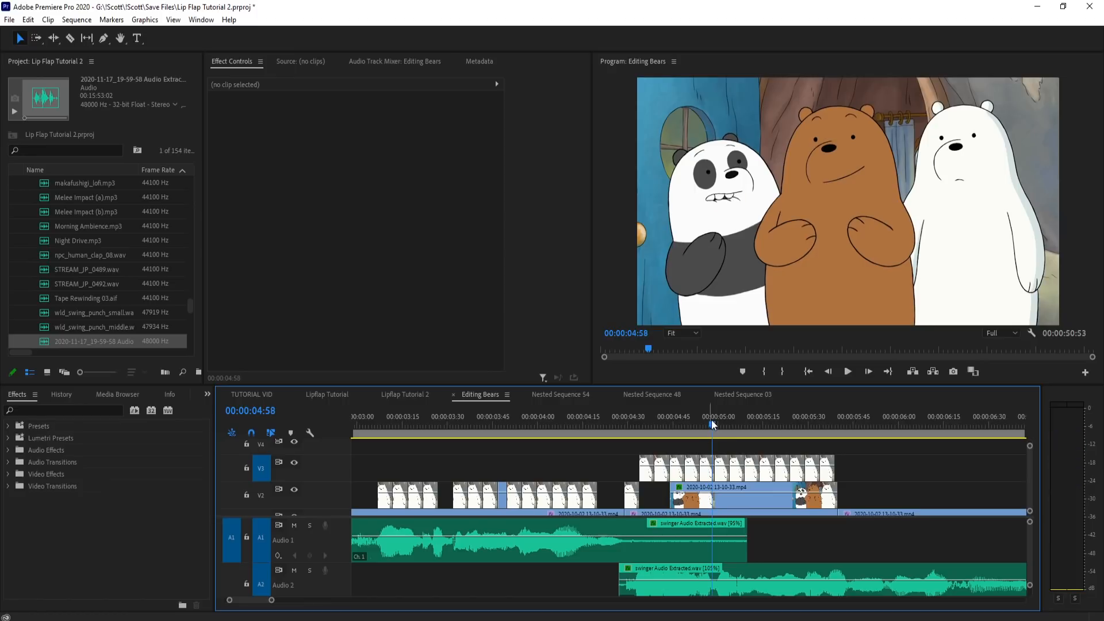
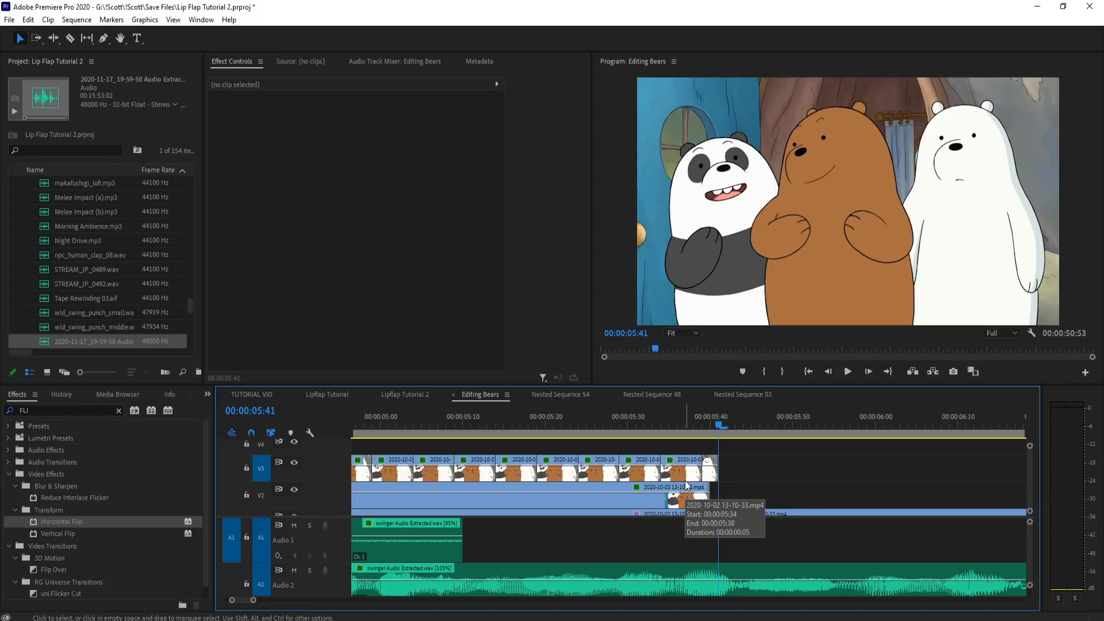
# Step: Play back the end of the V3 lip flaps and extend the last mouth piece to about 5:44
pyautogui.moveTo(686, 419); pyautogui.dragTo(609, 433)
pyautogui.press('space')
pyautogui.press('space')
pyautogui.moveTo(698, 425); pyautogui.dragTo(725, 422)
pyautogui.press('=')
pyautogui.moveTo(692, 470); pyautogui.dragTo(744, 470)
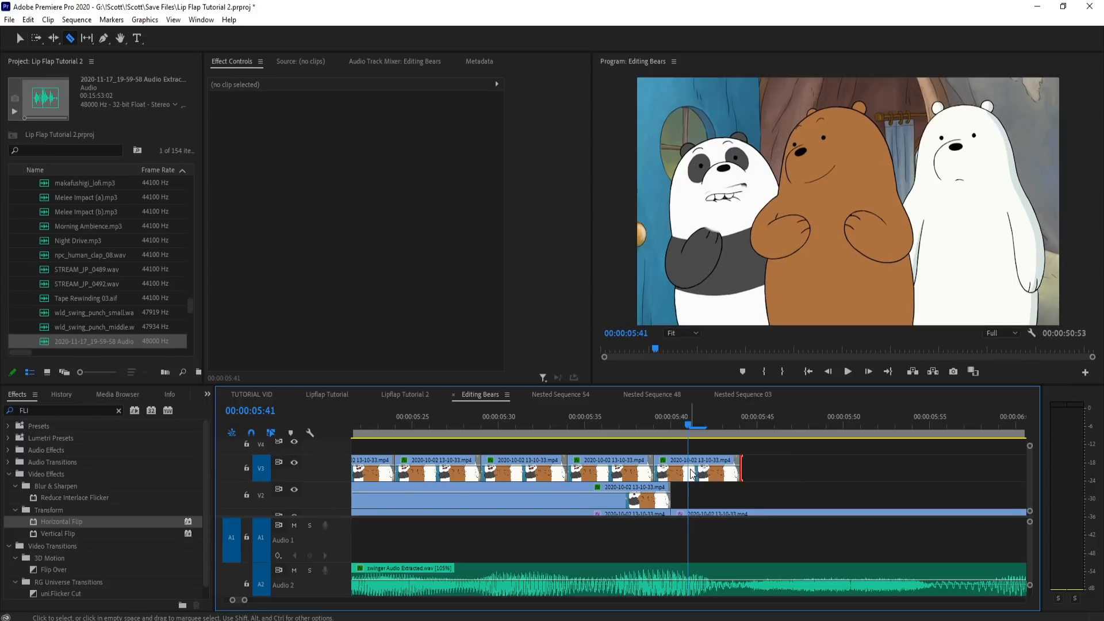
# Step: Split the last V3 mouth piece at 5:41 and reposition its second half to 952.2, 508.6 to follow the panda's head
pyautogui.click(715, 481)
pyautogui.click(786, 228)
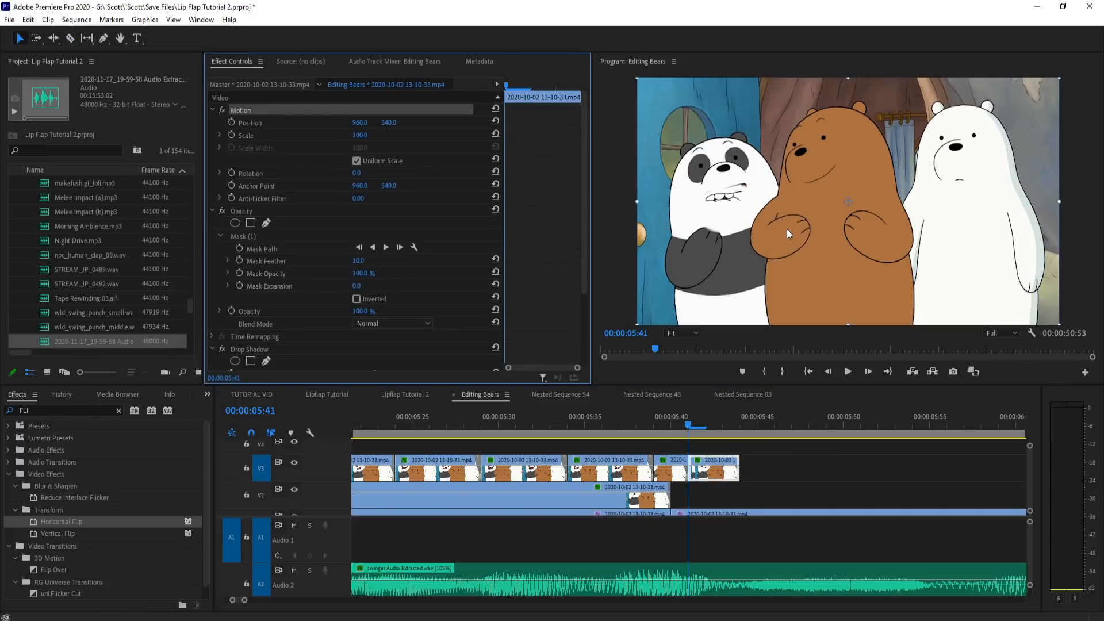
pyautogui.moveTo(787, 223); pyautogui.dragTo(787, 219)
pyautogui.moveTo(685, 415)
pyautogui.mouseDown()
pyautogui.moveTo(671, 424)
pyautogui.moveTo(682, 423)
pyautogui.mouseUp()
pyautogui.moveTo(774, 263); pyautogui.dragTo(773, 263)
pyautogui.click(689, 436)
pyautogui.moveTo(675, 430); pyautogui.dragTo(771, 418)
pyautogui.press('-')
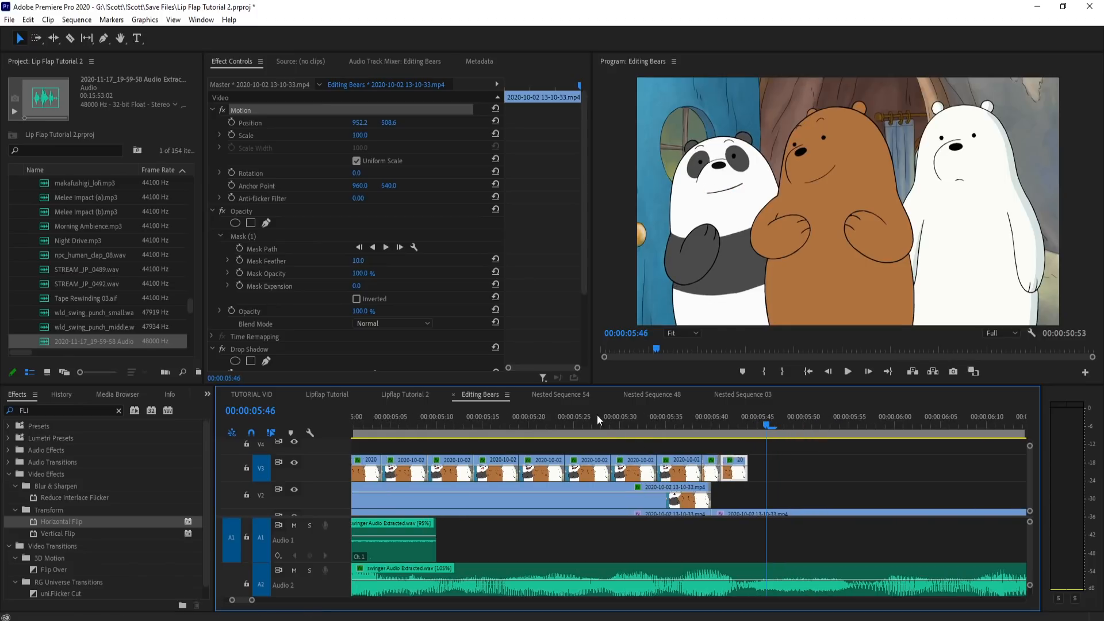
# Step: Copy the open-mouth piece at 5:17 to the end of the V3 row at 5:44 and apply Horizontal Flip to it
pyautogui.click(571, 418)
pyautogui.moveTo(571, 418); pyautogui.dragTo(499, 424)
pyautogui.click(504, 473)
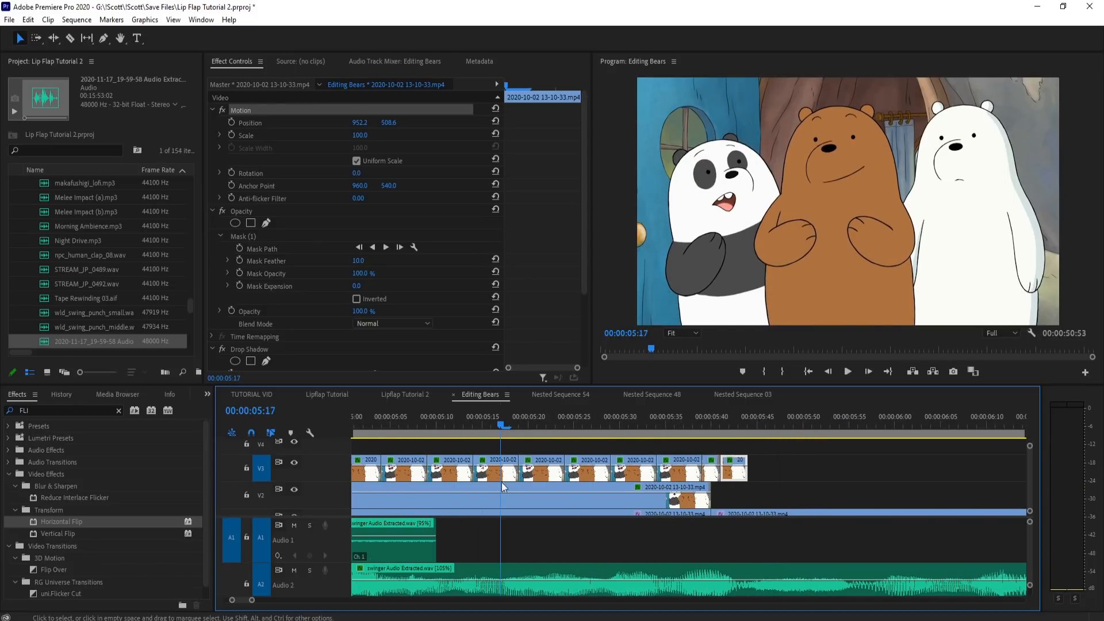
pyautogui.moveTo(804, 479); pyautogui.dragTo(780, 476)
pyautogui.click(750, 425)
pyautogui.click(782, 491)
pyautogui.click(773, 473)
pyautogui.moveTo(63, 521); pyautogui.dragTo(770, 464)
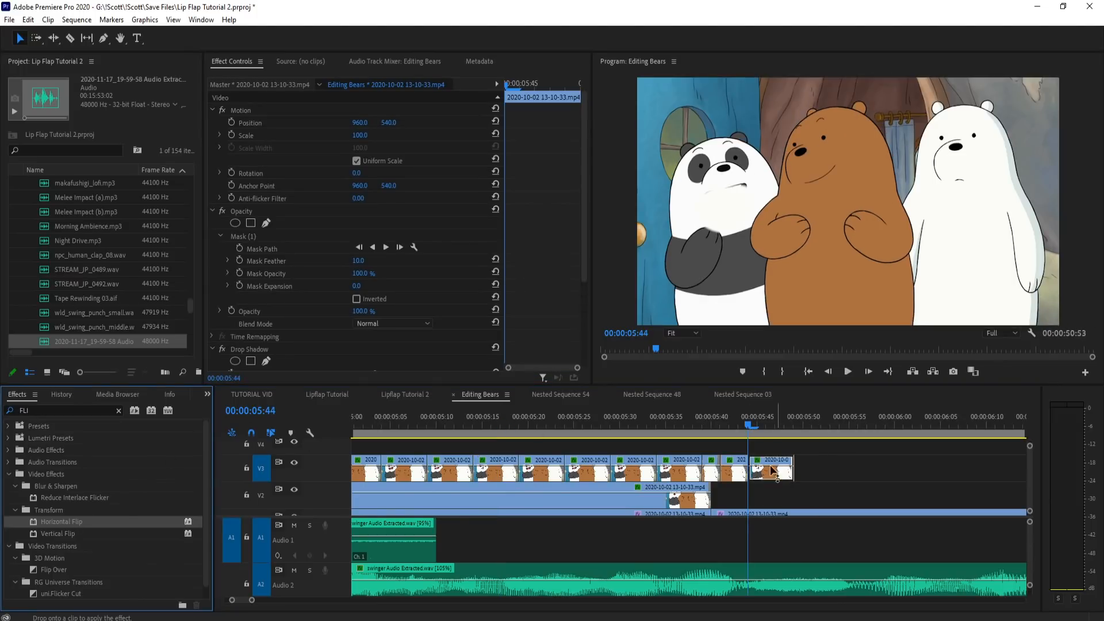
# Step: Move the flipped piece's mask over the mirrored mouth and reshape its upper edge to exclude the nose
pyautogui.click(254, 238)
pyautogui.moveTo(727, 203); pyautogui.dragTo(984, 197)
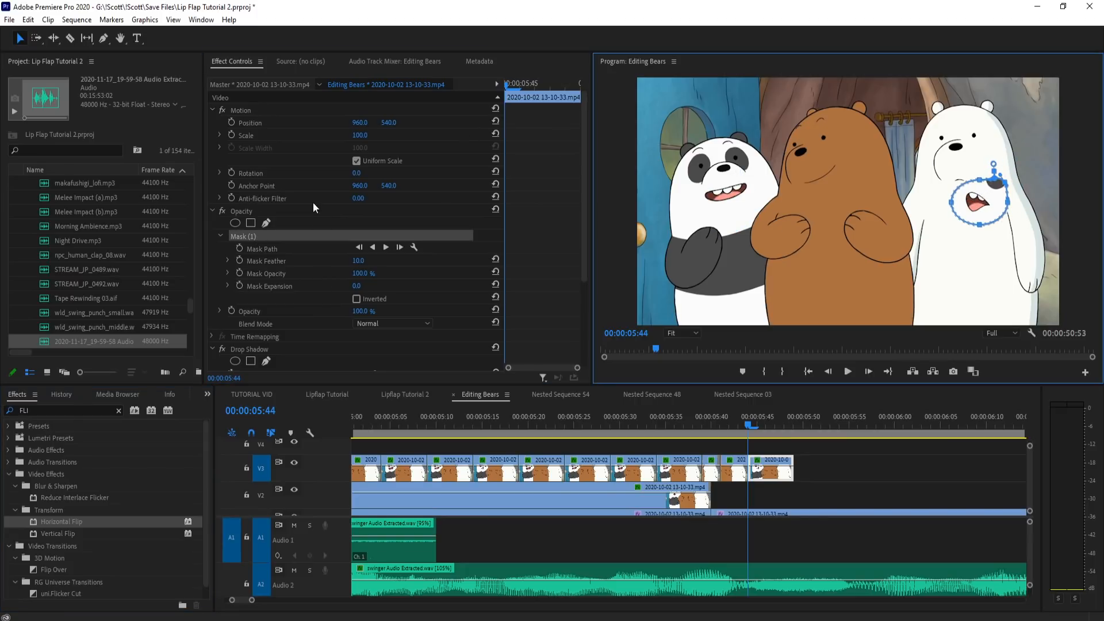
pyautogui.keyDown('ctrl'); pyautogui.click(1000, 177); pyautogui.keyUp('ctrl')
pyautogui.keyDown('ctrl'); pyautogui.click(980, 179); pyautogui.keyUp('ctrl')
pyautogui.moveTo(982, 194); pyautogui.dragTo(971, 185)
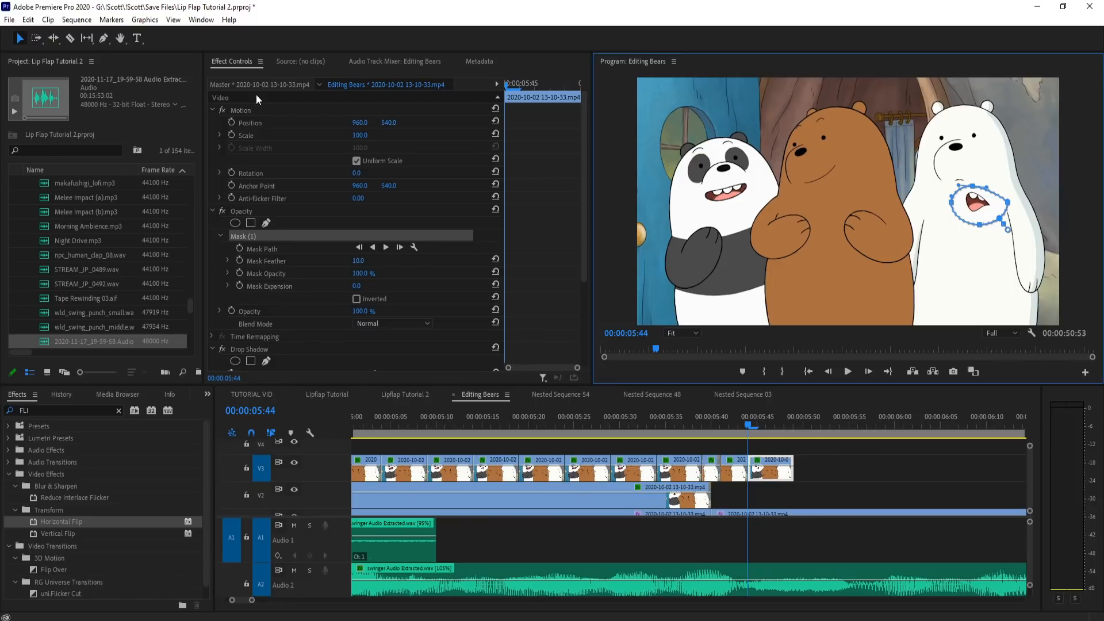
# Step: Rotate the flipped mouth piece to -19° and move it onto the panda's face at about -149.1, 702.1
pyautogui.click(251, 115)
pyautogui.moveTo(357, 172); pyautogui.dragTo(346, 173)
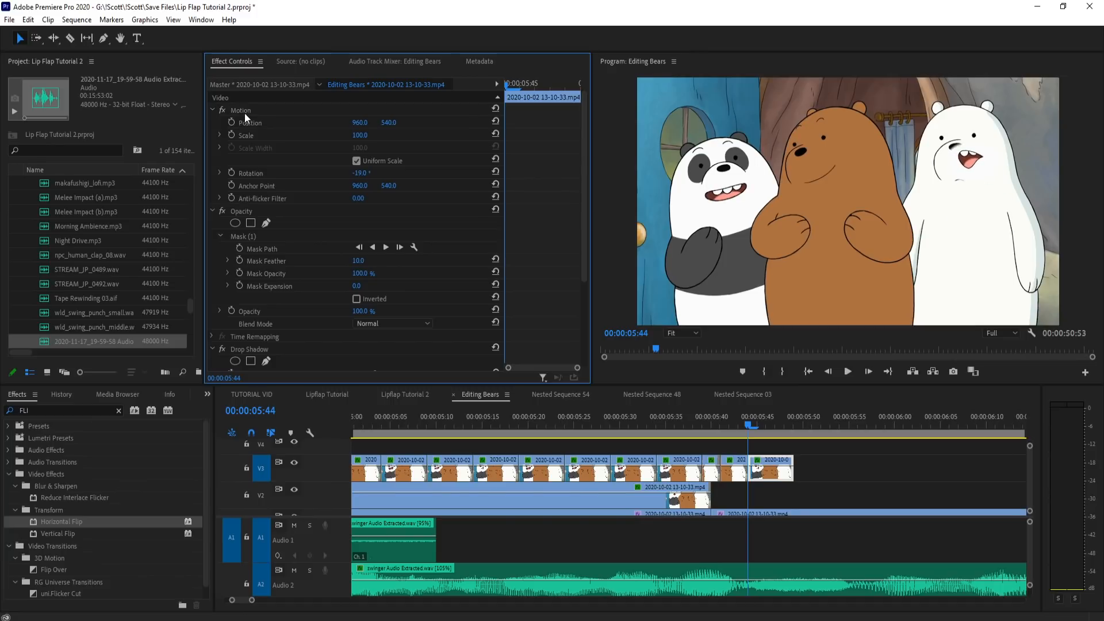
pyautogui.click(244, 113)
pyautogui.moveTo(959, 207); pyautogui.dragTo(718, 238)
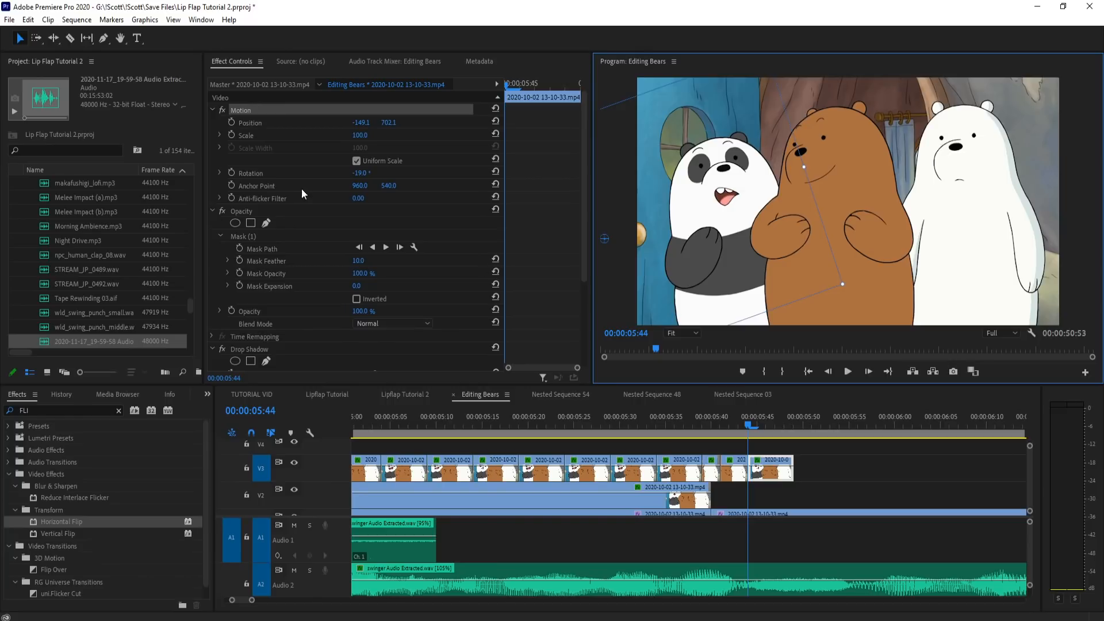
# Step: Align the flipped mouth at 58% opacity with rotation -28.7° and position -117.1, 794.1, and restore its opacity to 100%
pyautogui.moveTo(359, 311); pyautogui.dragTo(335, 311)
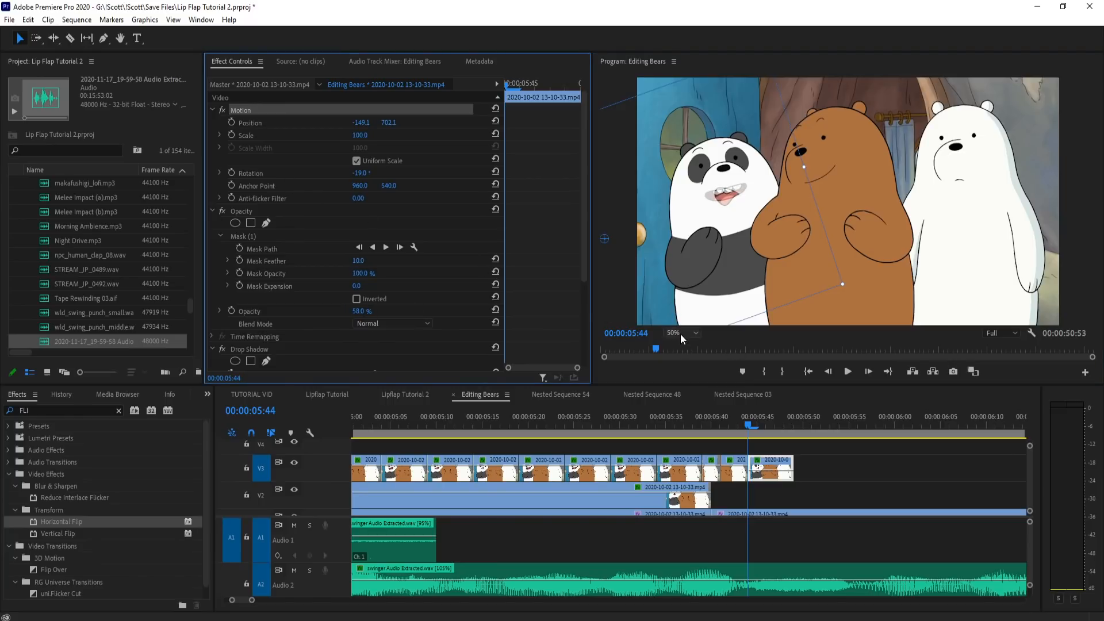
pyautogui.scroll(-3, 680, 333)
pyautogui.moveTo(734, 174); pyautogui.dragTo(727, 173)
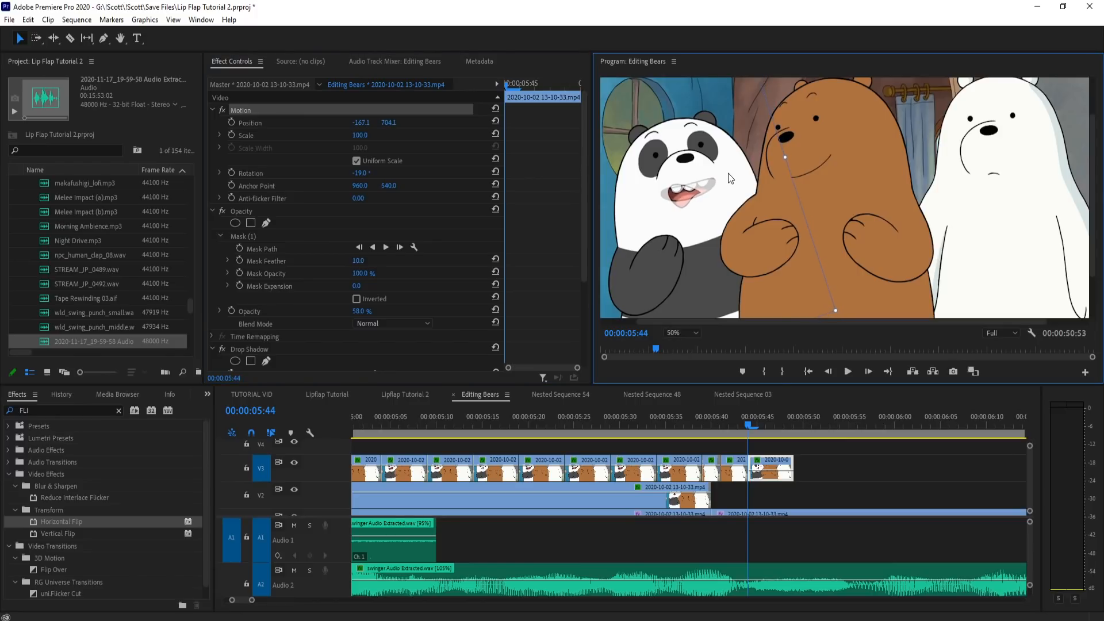
pyautogui.moveTo(791, 153); pyautogui.dragTo(755, 127)
pyautogui.moveTo(710, 170); pyautogui.dragTo(725, 186)
pyautogui.moveTo(361, 315); pyautogui.dragTo(437, 329)
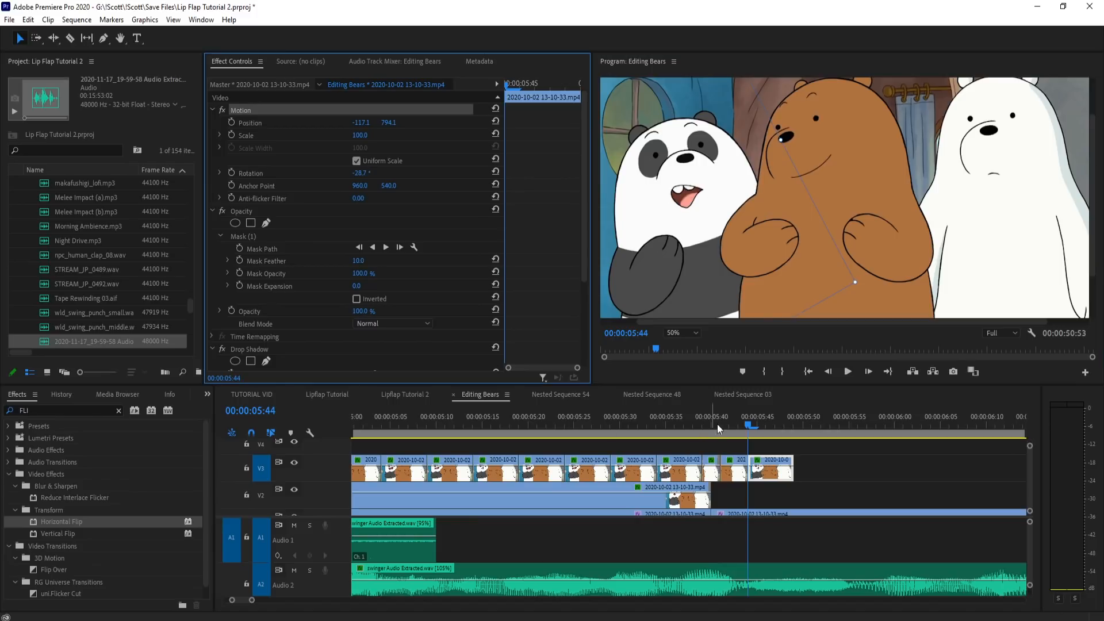
# Step: Split the flipped mouth piece at 5:46 and reposition its second half to -133.1, 782.1 to follow the head
pyautogui.moveTo(736, 429); pyautogui.dragTo(767, 435)
pyautogui.press('c')
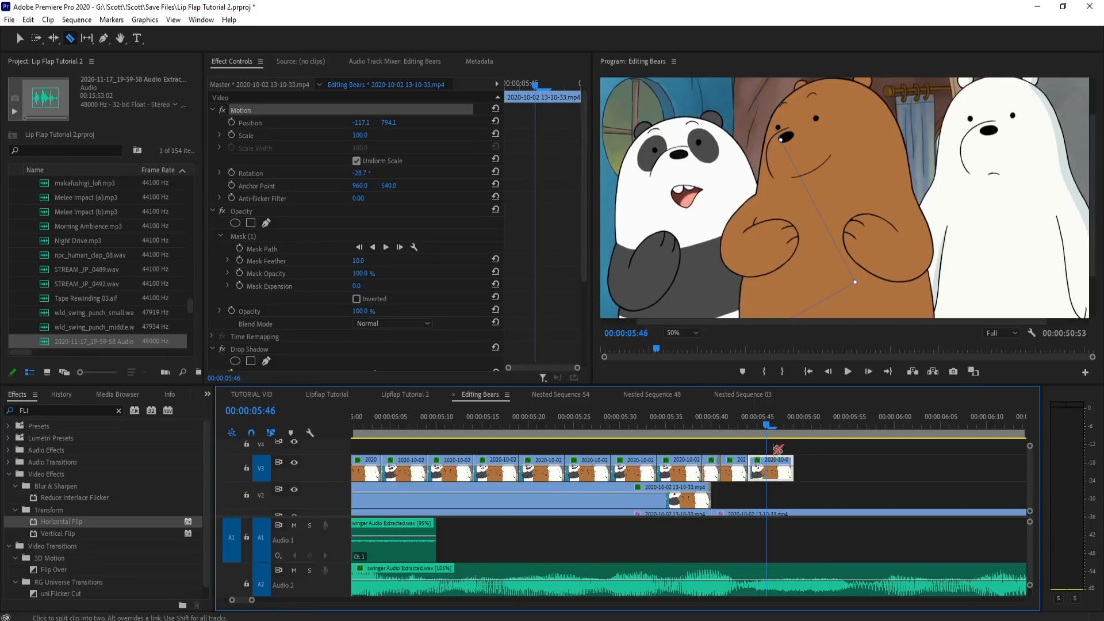
pyautogui.click(770, 471)
pyautogui.click(774, 475)
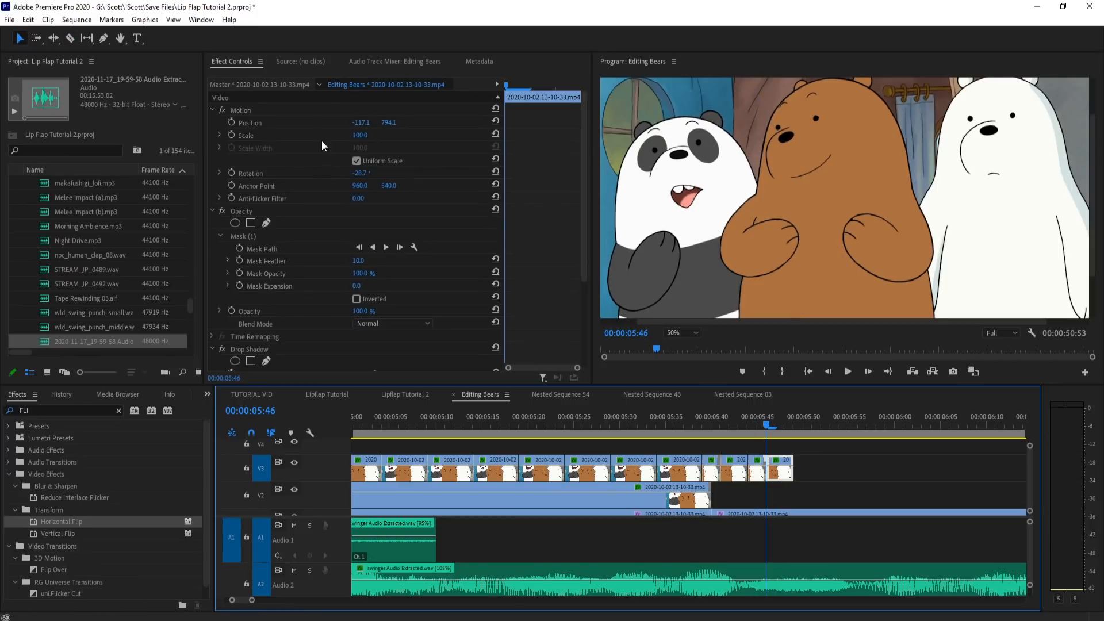
pyautogui.click(303, 111)
pyautogui.moveTo(718, 193)
pyautogui.mouseDown()
pyautogui.moveTo(723, 204)
pyautogui.moveTo(715, 187)
pyautogui.mouseUp()
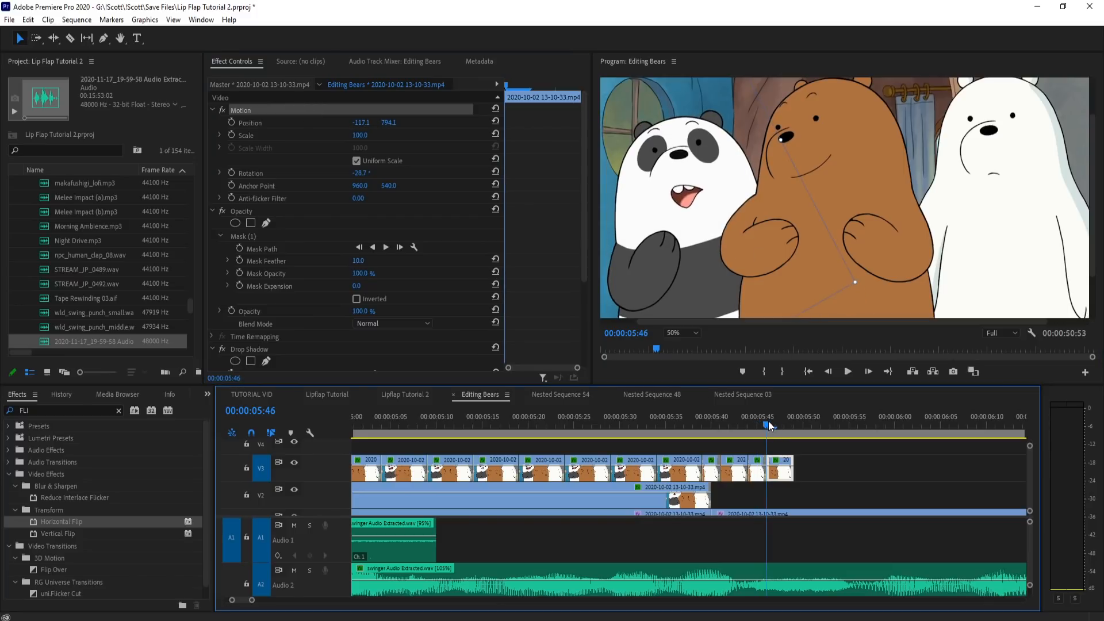
pyautogui.moveTo(730, 250); pyautogui.dragTo(725, 247)
# Step: Add another copied mouth piece on V3 after the flipped one, ending it at 5:51
pyautogui.moveTo(764, 426); pyautogui.dragTo(811, 424)
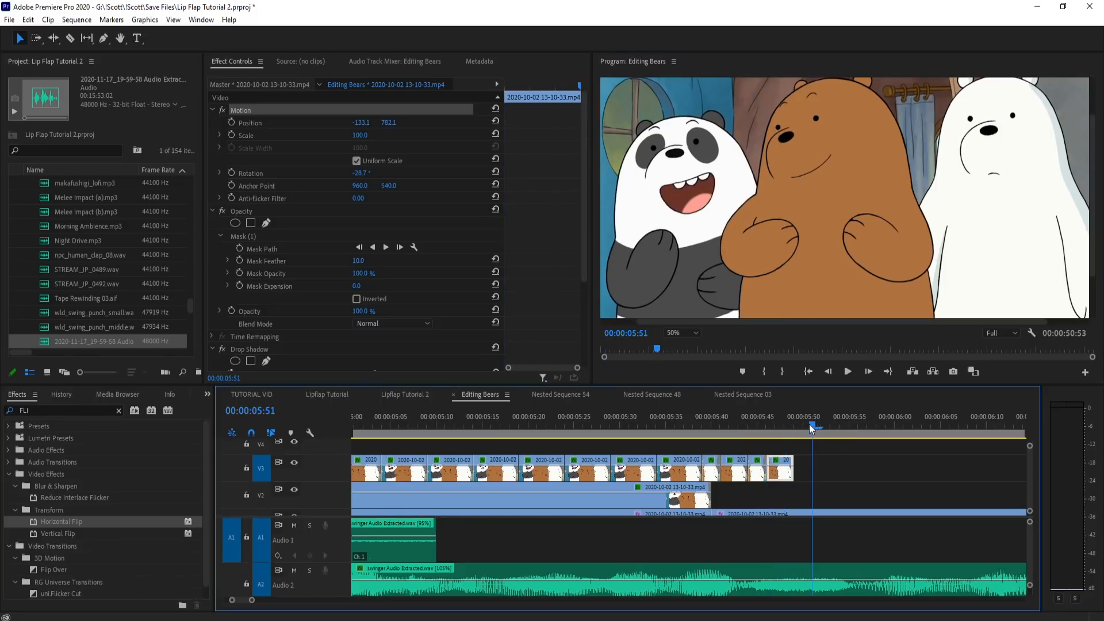
pyautogui.moveTo(801, 481); pyautogui.dragTo(810, 482)
pyautogui.moveTo(856, 428); pyautogui.dragTo(819, 437)
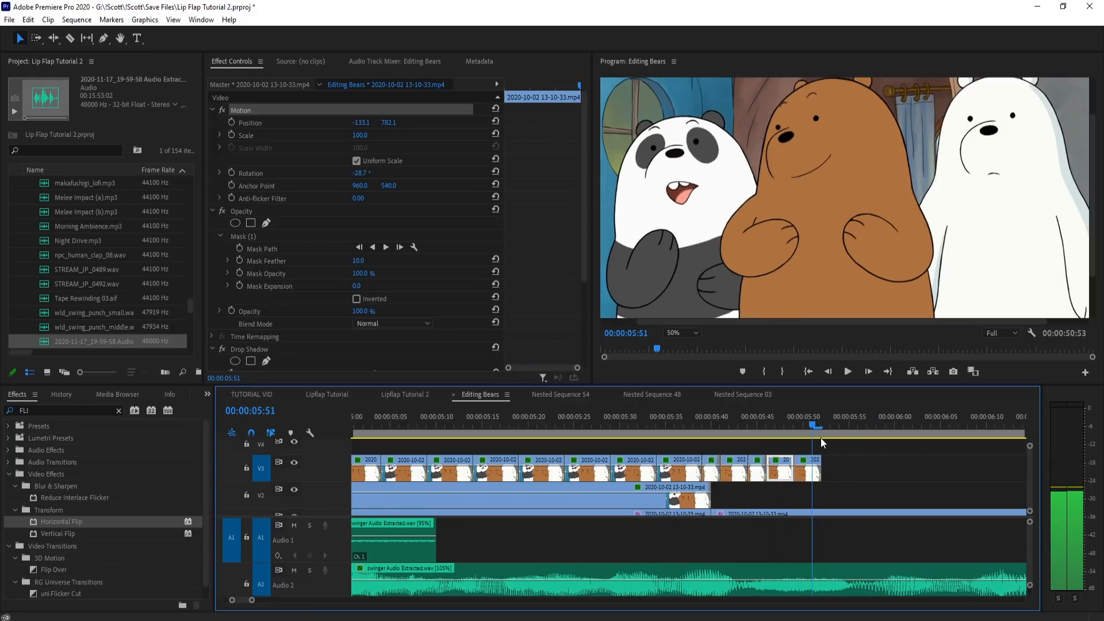
pyautogui.scroll(2, 972, 466)
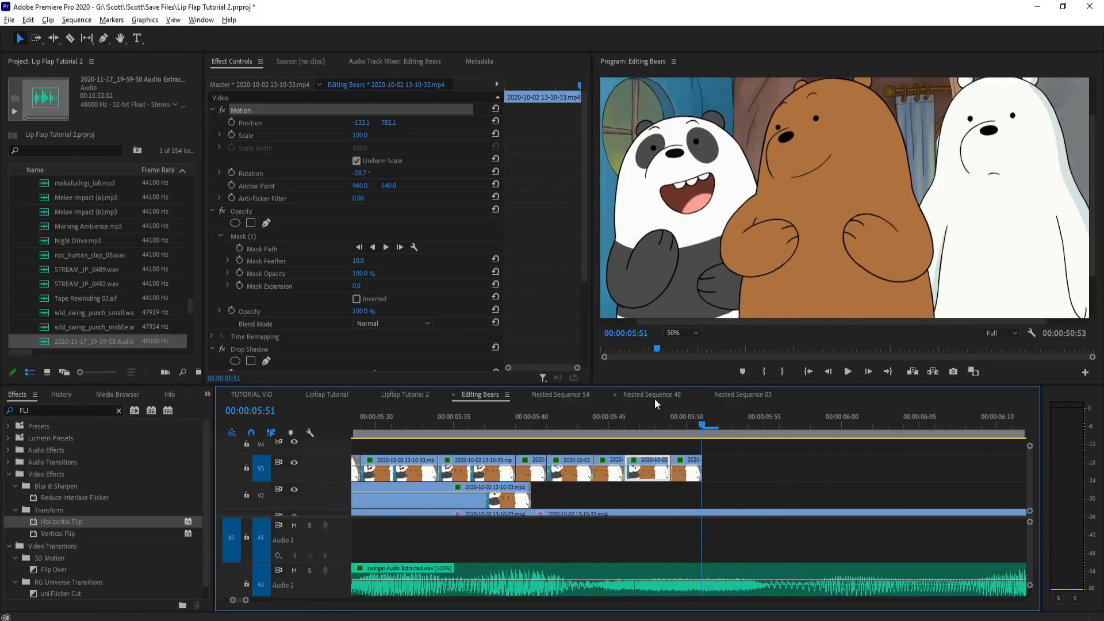
# Step: Cut and copy the base footage segment from 5:56 to about 5:59, and undo the cuts in the base clip
pyautogui.click(758, 424)
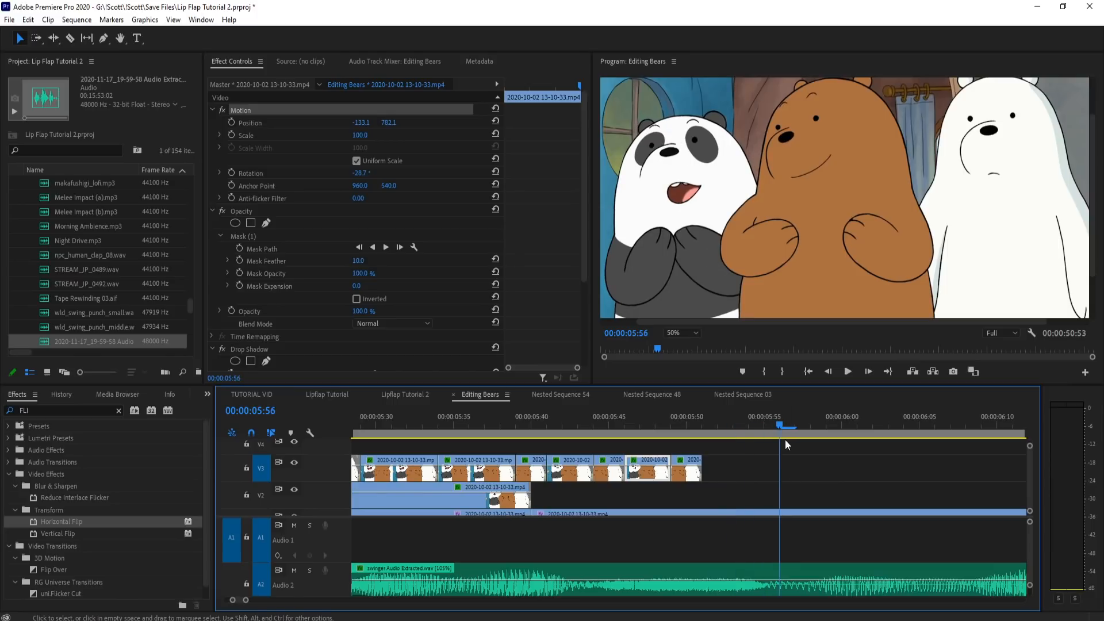
pyautogui.click(777, 428)
pyautogui.press('c')
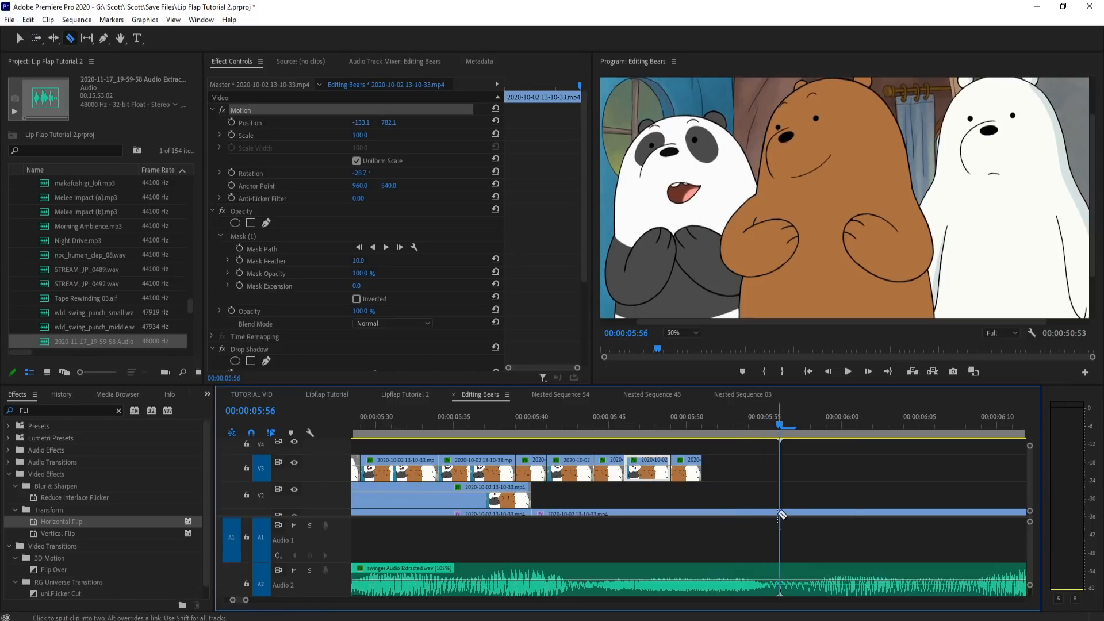
pyautogui.click(780, 512)
pyautogui.moveTo(795, 430); pyautogui.dragTo(811, 431)
pyautogui.click(826, 513)
pyautogui.press('v')
pyautogui.click(810, 513)
pyautogui.hotkey('ctrl', 'z')
pyautogui.hotkey('ctrl', 'z')
# Step: Paste the copied footage segment twice on V3 from 5:51 and scrub through the pasted pieces
pyautogui.moveTo(695, 421); pyautogui.dragTo(711, 418)
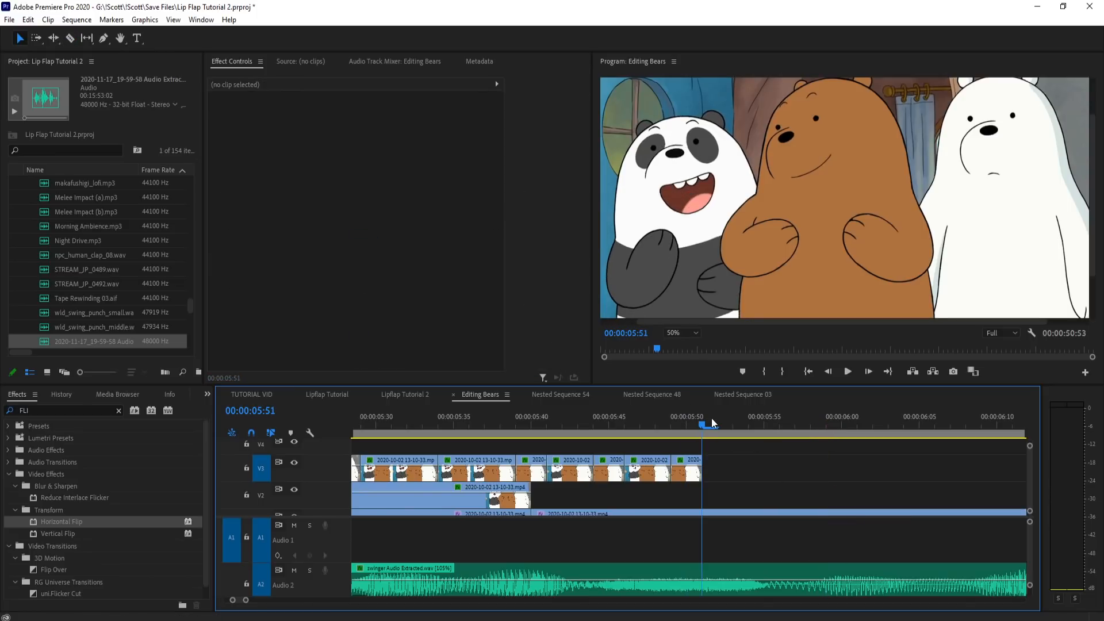
pyautogui.hotkey('ctrl', 'v')
pyautogui.hotkey('ctrl', 'v')
pyautogui.click(784, 429)
pyautogui.moveTo(784, 429); pyautogui.dragTo(700, 425)
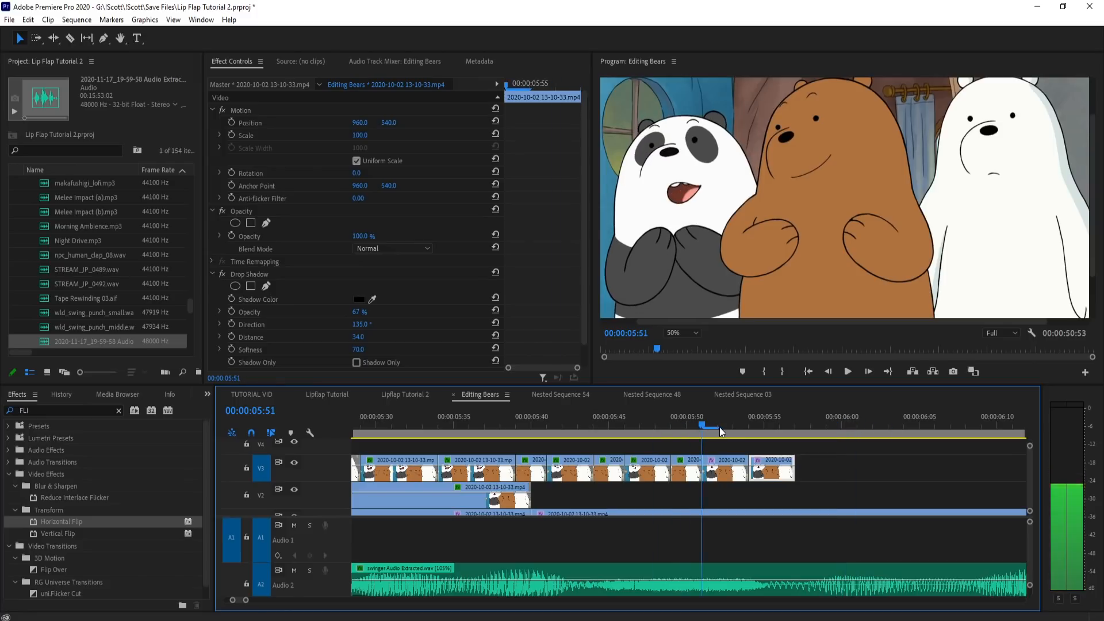
# Step: Draw a freehand opacity mask around the panda's mouth on the piece at 5:51 and widen it over the old mouth corner
pyautogui.click(739, 470)
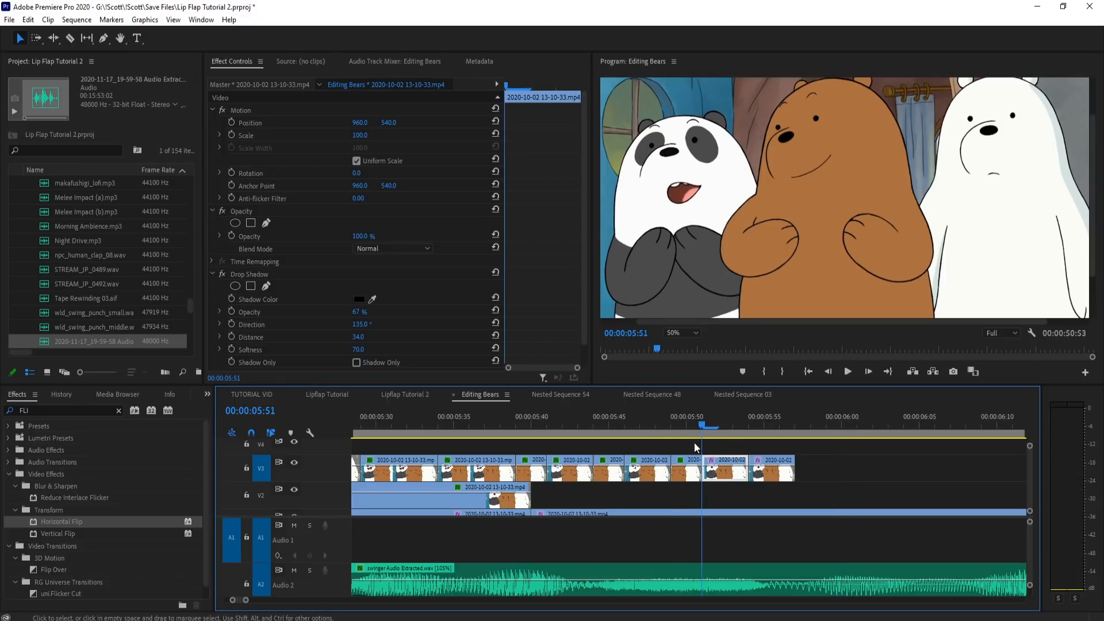
pyautogui.click(266, 222)
pyautogui.click(674, 164)
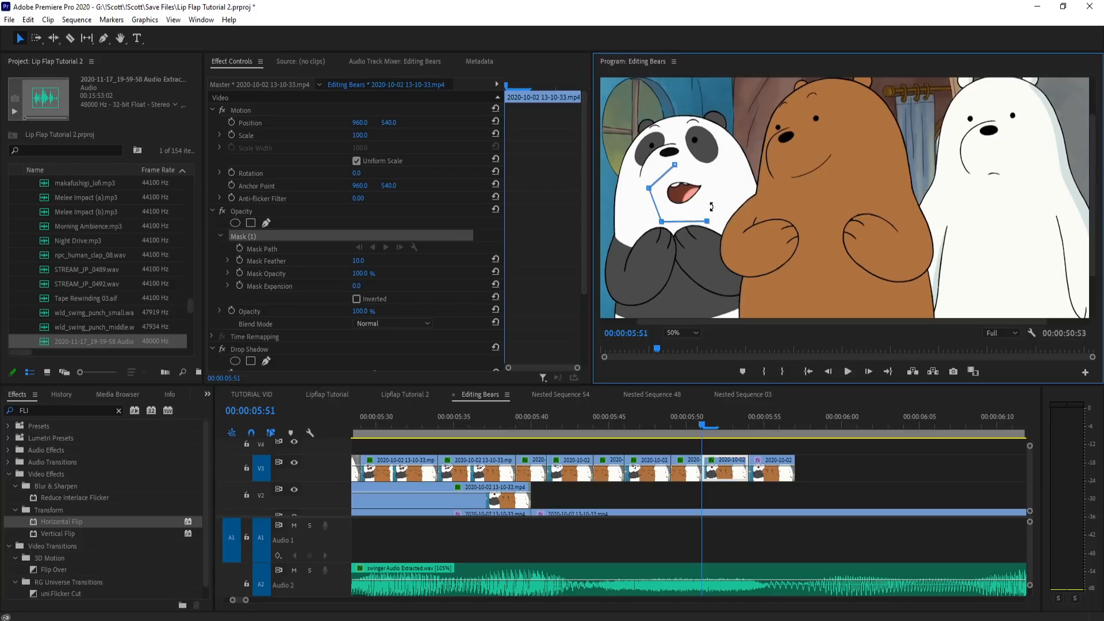
pyautogui.click(675, 165)
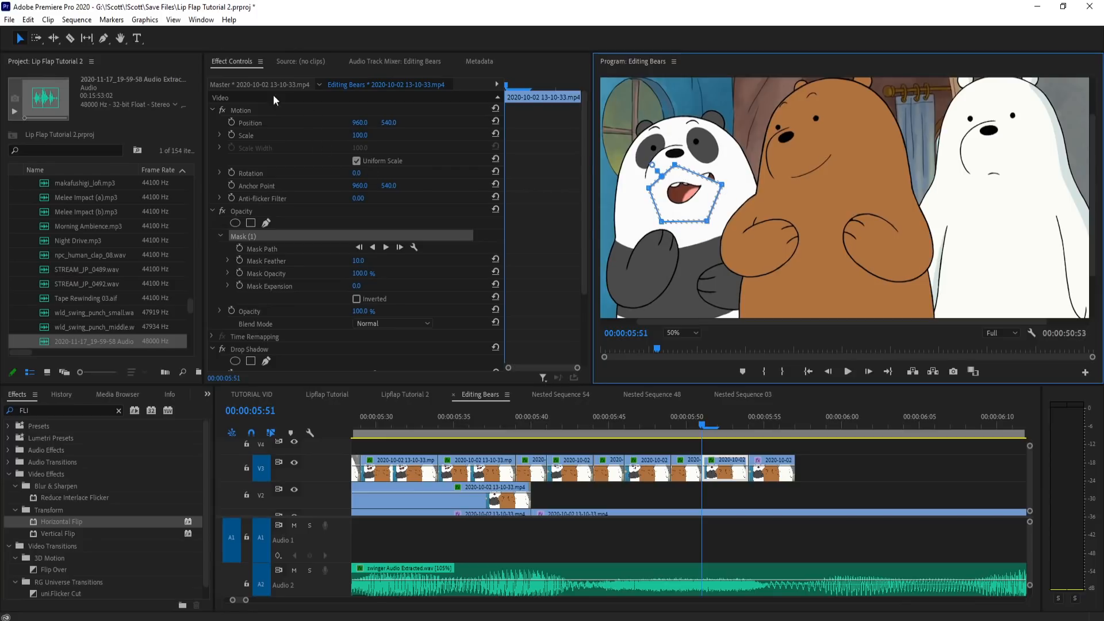
pyautogui.click(264, 110)
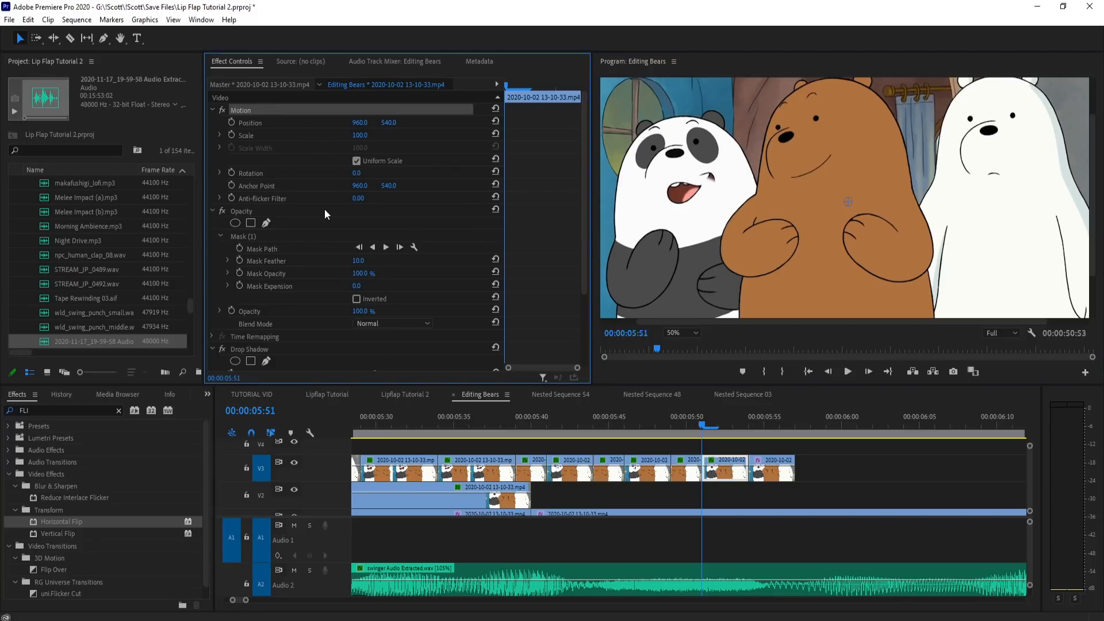
pyautogui.click(368, 236)
pyautogui.moveTo(721, 185); pyautogui.dragTo(726, 171)
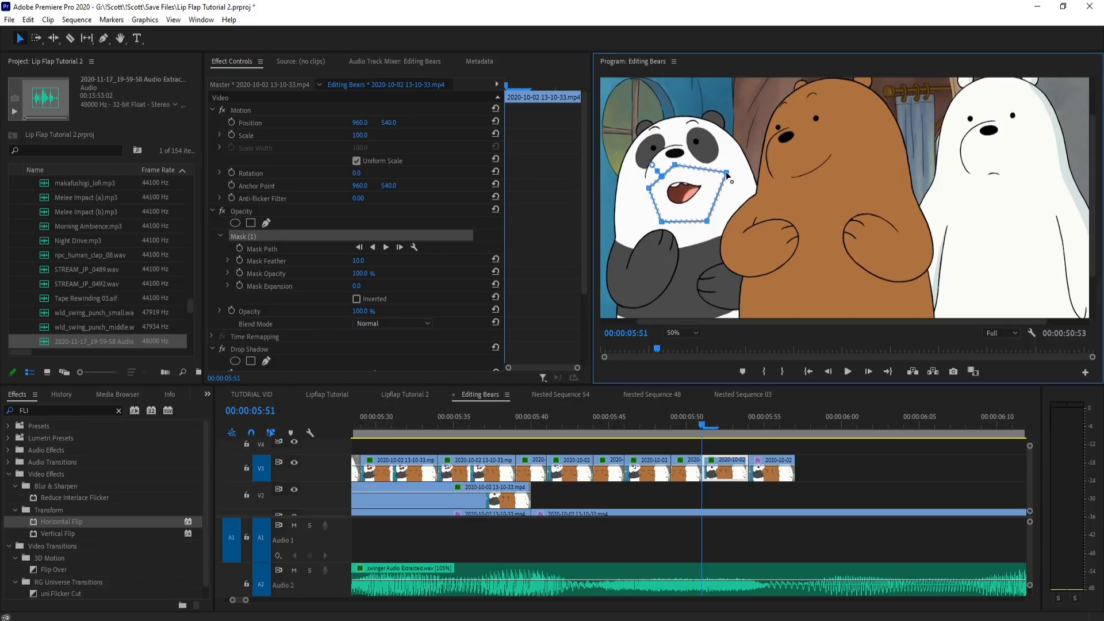
pyautogui.click(310, 110)
# Step: Try removing the masked piece at 5:51 to compare it with the footage underneath, and restore it
pyautogui.click(711, 437)
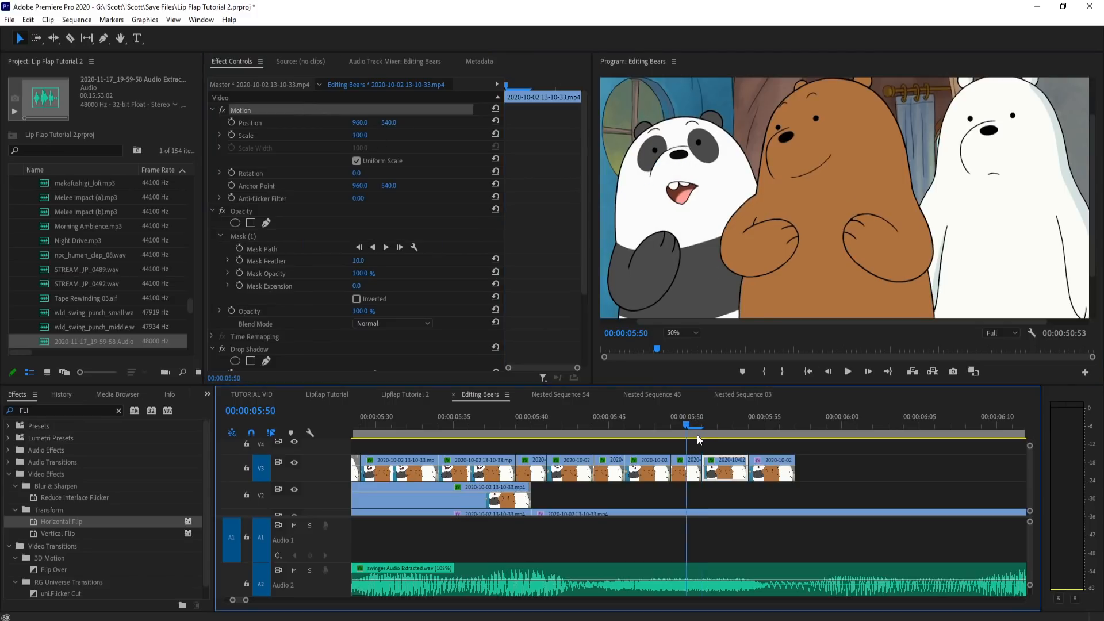
pyautogui.press('Delete')
pyautogui.hotkey('ctrl', 'z')
pyautogui.click(728, 477)
pyautogui.press('Delete')
pyautogui.hotkey('ctrl', 'z')
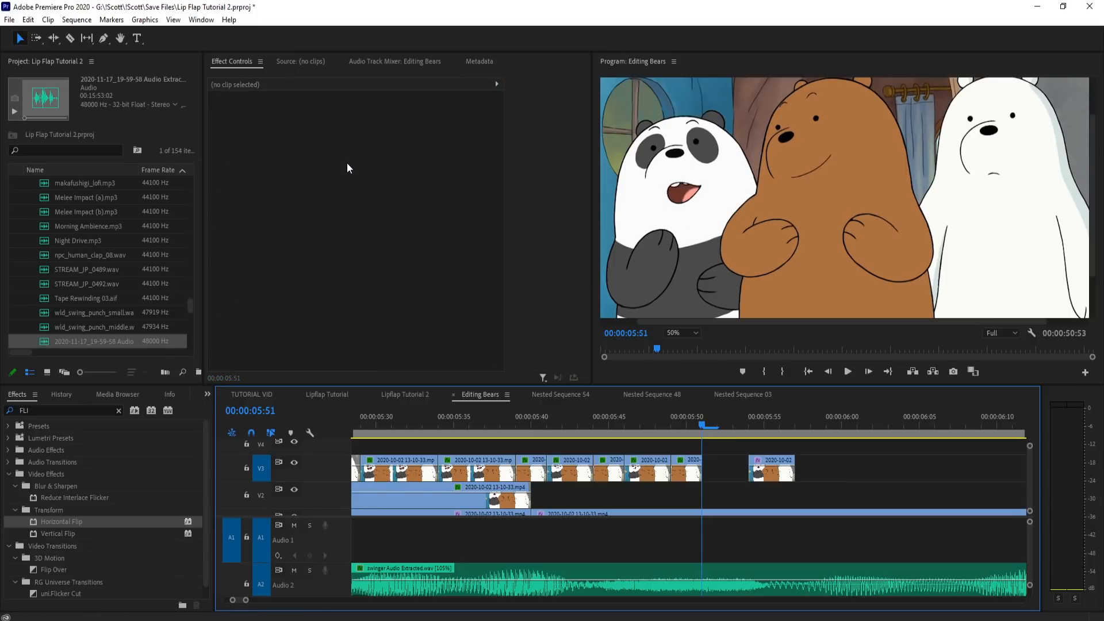
# Step: Align the masked mouth piece at 5:51 at 56% opacity to position 976, 542, and restore its opacity to 100%
pyautogui.click(729, 474)
pyautogui.rightClick(254, 246)
pyautogui.click(417, 330)
pyautogui.moveTo(377, 317); pyautogui.dragTo(356, 317)
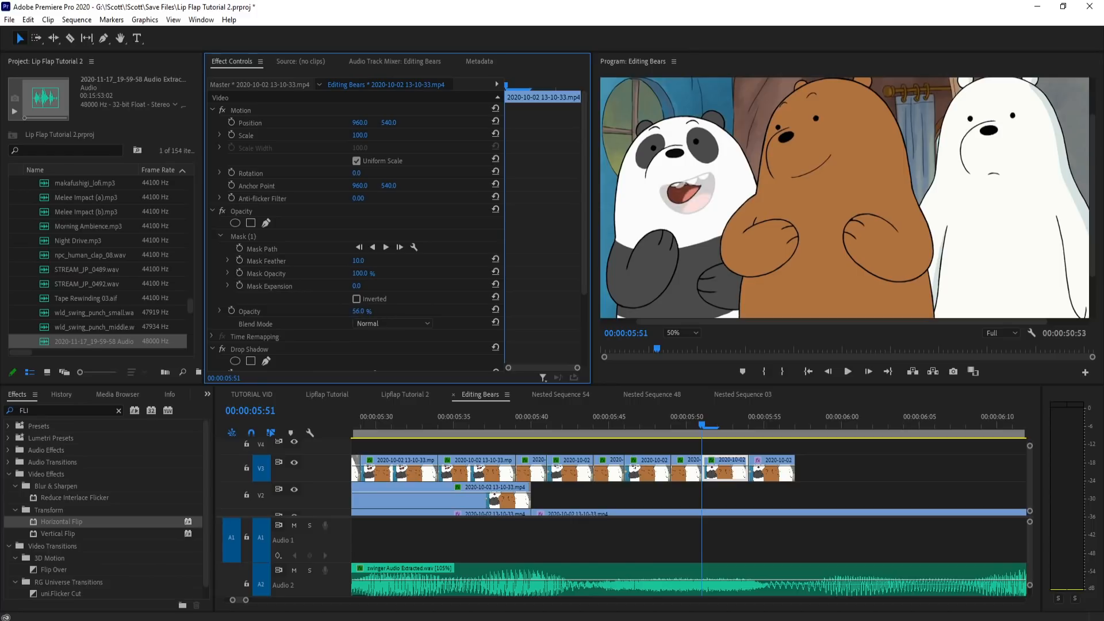
pyautogui.click(240, 110)
pyautogui.moveTo(683, 183); pyautogui.dragTo(684, 183)
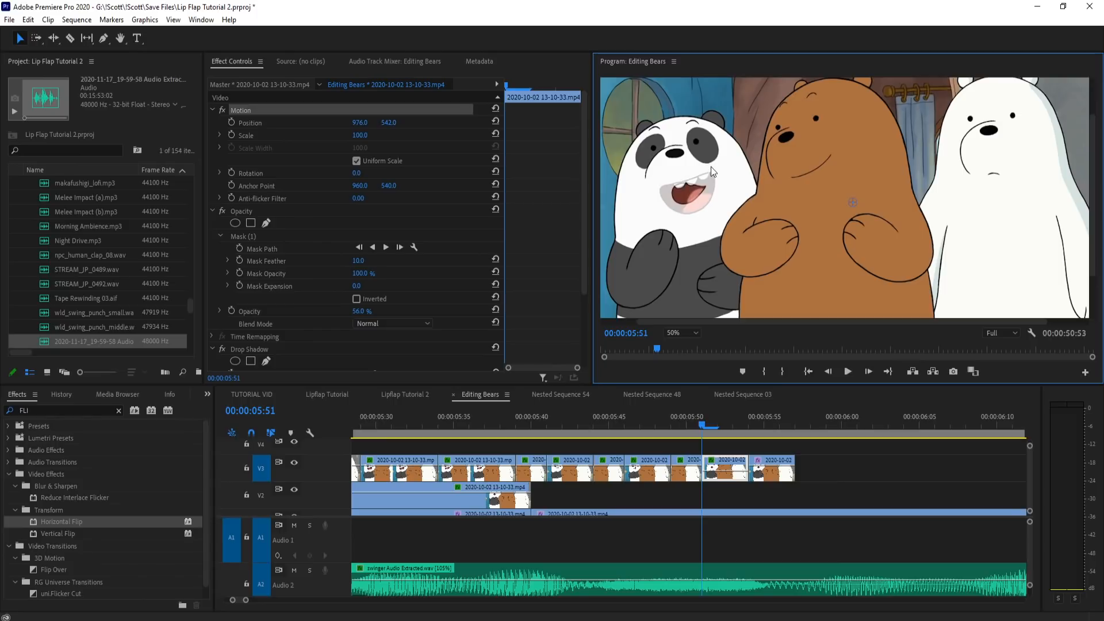
pyautogui.moveTo(368, 310); pyautogui.dragTo(396, 310)
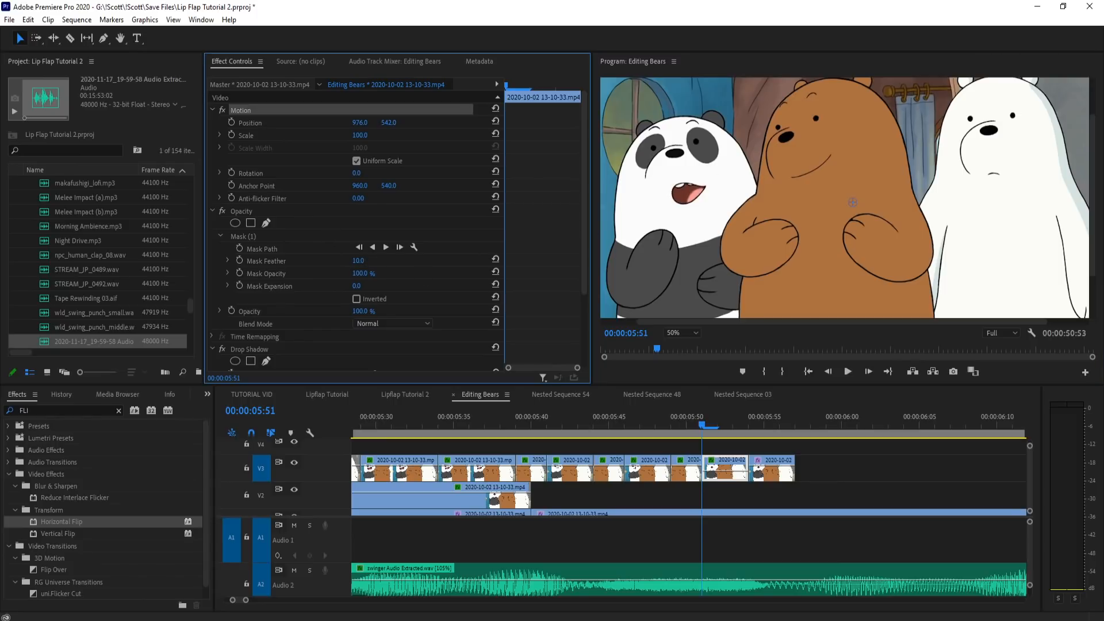
# Step: Play back the extended lip flaps with the audio and scrub back to about 5:26 to replay them
pyautogui.moveTo(713, 426); pyautogui.dragTo(559, 409)
pyautogui.press('space')
pyautogui.press('-')
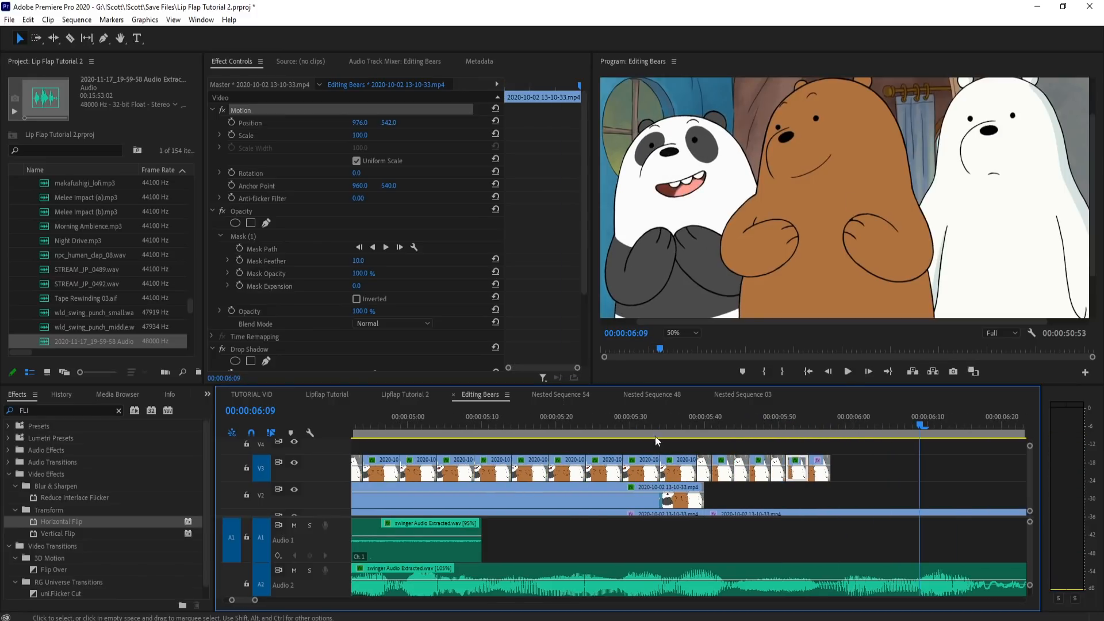
pyautogui.scroll(-5, 613, 421)
pyautogui.click(613, 420)
pyautogui.press('-')
pyautogui.click(475, 419)
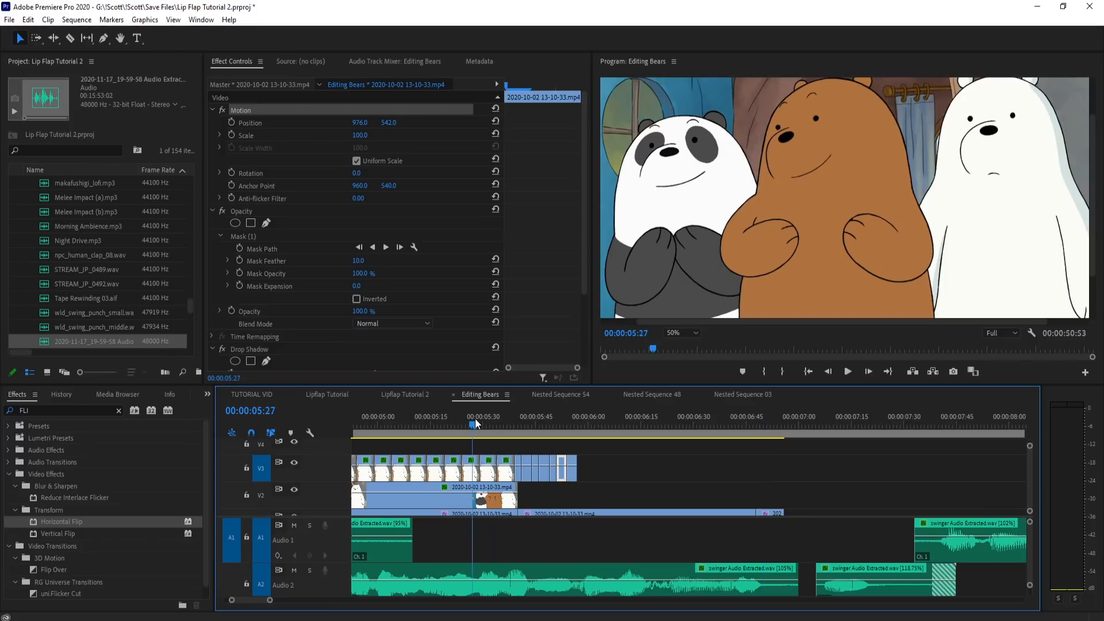
pyautogui.press('space')
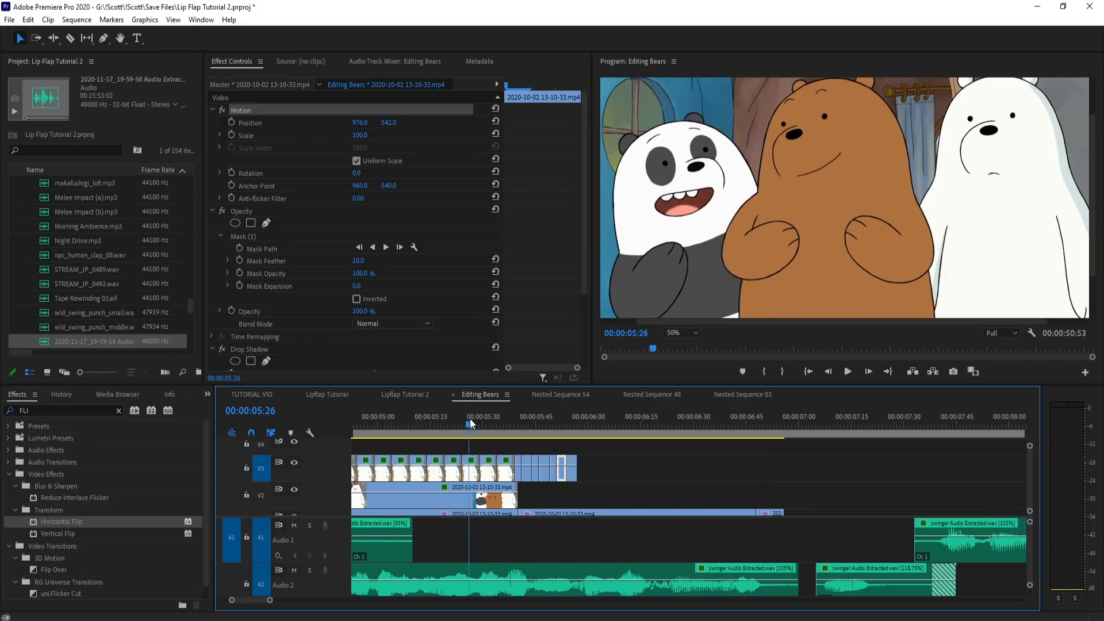
# Step: Play back the lip flaps from 5:26, check the mouth piece at 5:46, and roll its ending cut from 5:49 to 5:48
pyautogui.press('space')
pyautogui.press('=')
pyautogui.press('=')
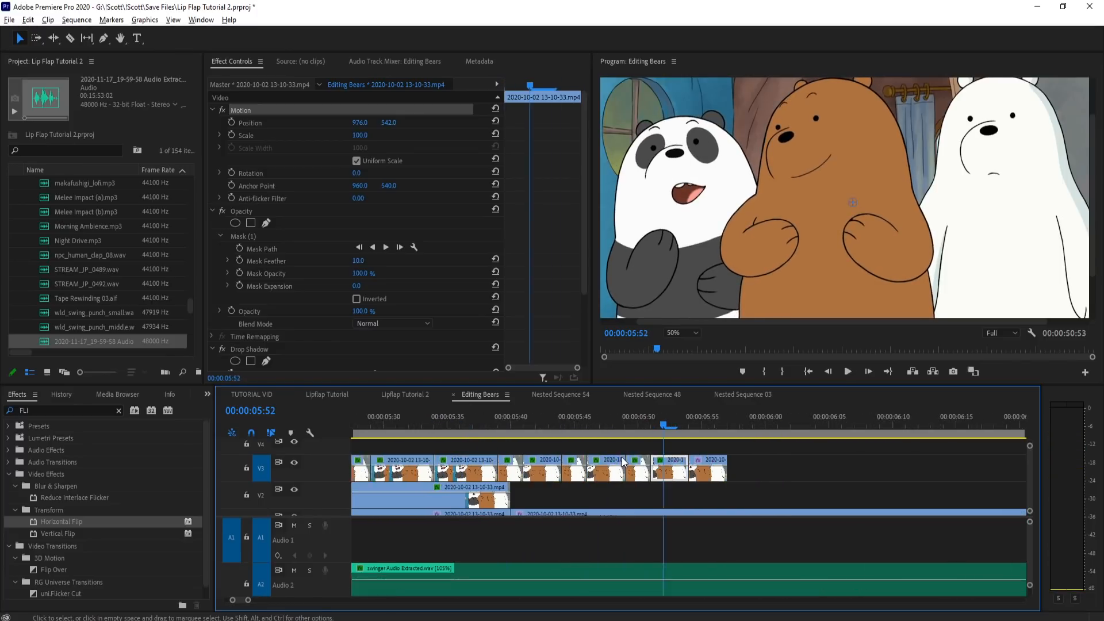
pyautogui.click(650, 429)
pyautogui.moveTo(650, 433); pyautogui.dragTo(586, 449)
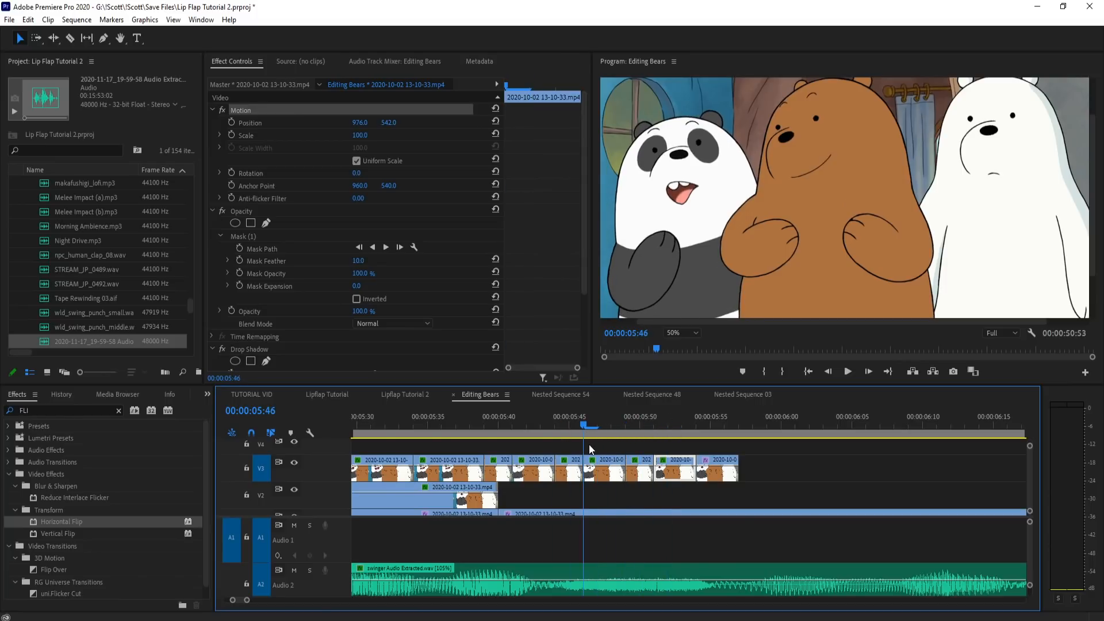
pyautogui.click(599, 467)
pyautogui.click(313, 110)
pyautogui.moveTo(728, 215)
pyautogui.mouseDown()
pyautogui.moveTo(749, 233)
pyautogui.moveTo(733, 213)
pyautogui.mouseUp()
pyautogui.moveTo(582, 419); pyautogui.dragTo(618, 416)
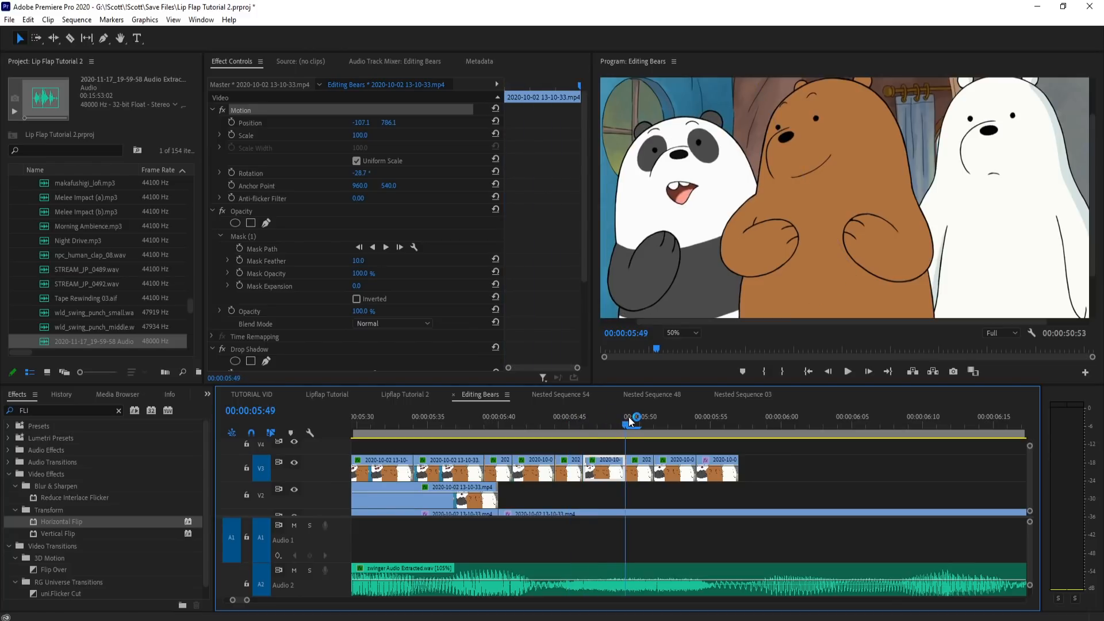
pyautogui.moveTo(625, 474); pyautogui.dragTo(613, 473)
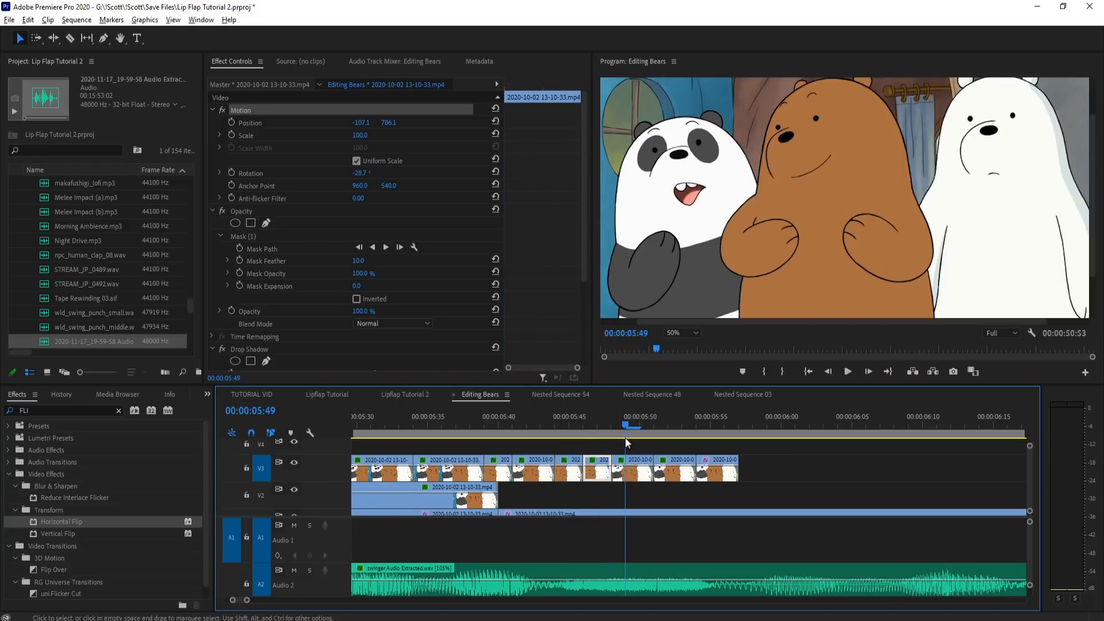
# Step: Replay the lip flaps around 5:44 and reposition the mouth piece there to about -85.1, 784.1 over the panda's face
pyautogui.moveTo(626, 416); pyautogui.dragTo(547, 421)
pyautogui.press('space')
pyautogui.press('space')
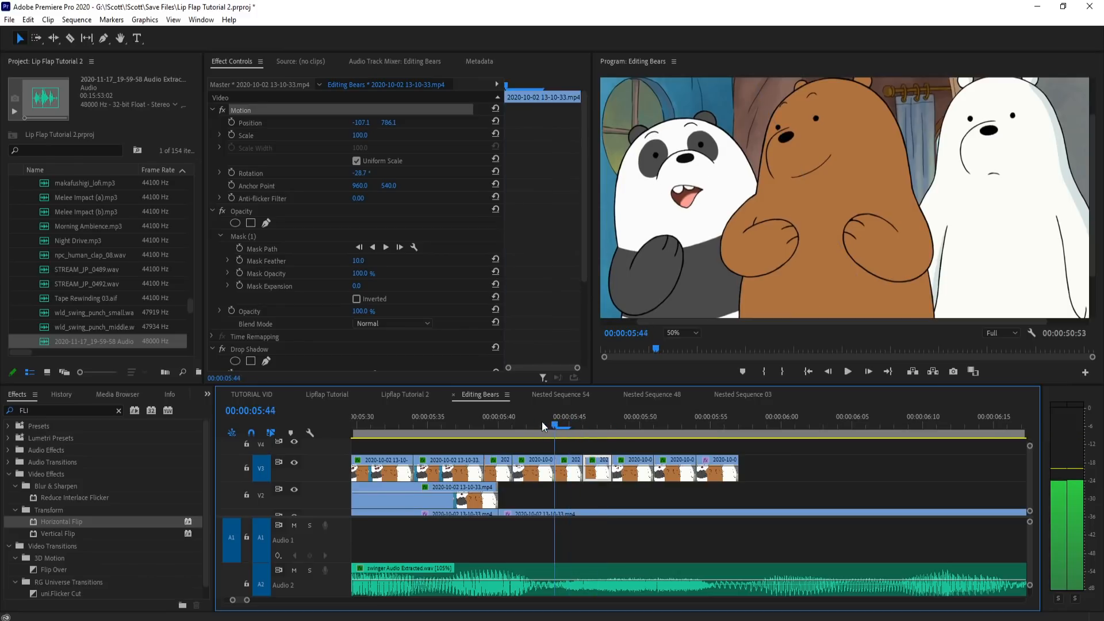
pyautogui.click(573, 473)
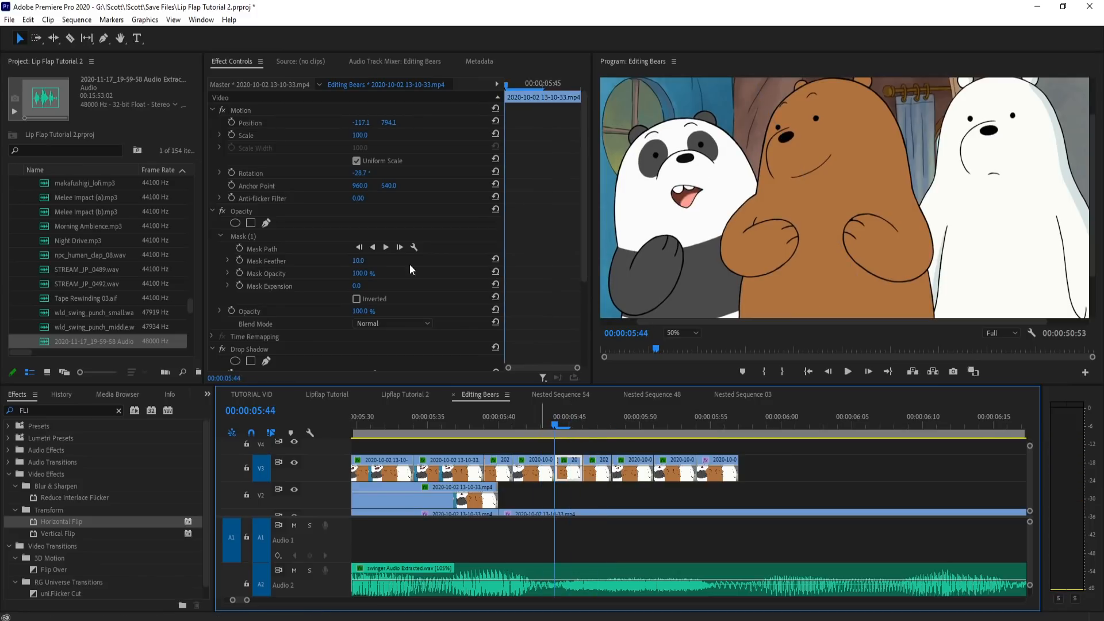
pyautogui.click(267, 111)
pyautogui.moveTo(687, 177); pyautogui.dragTo(698, 203)
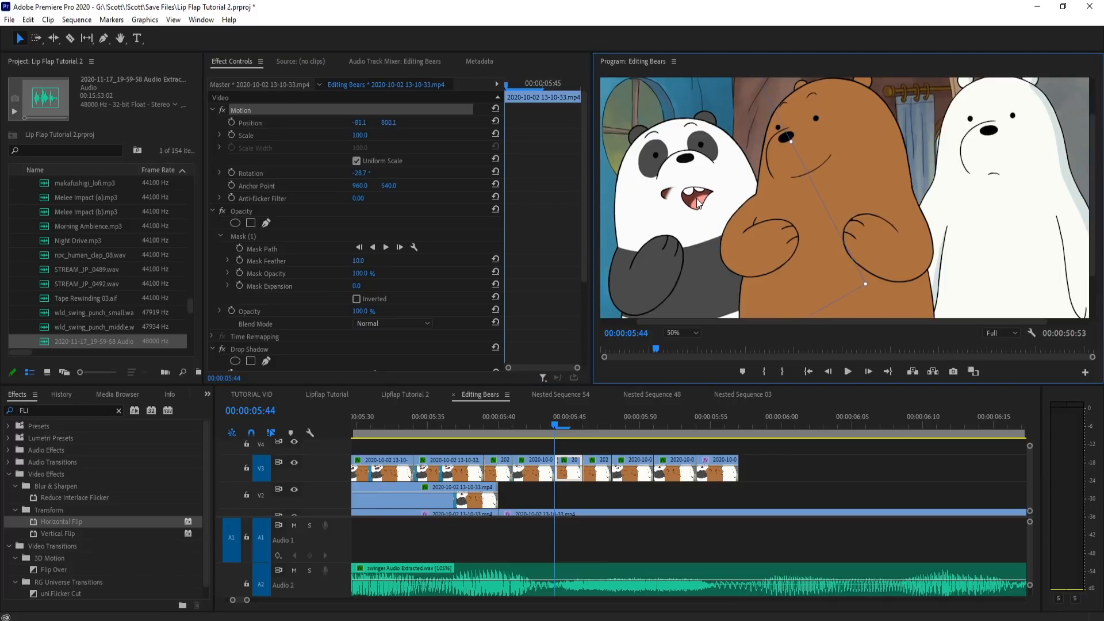
# Step: Extend the outer edge of the opacity mask on the piece at 5:44 to cover the old mouth corner
pyautogui.click(275, 238)
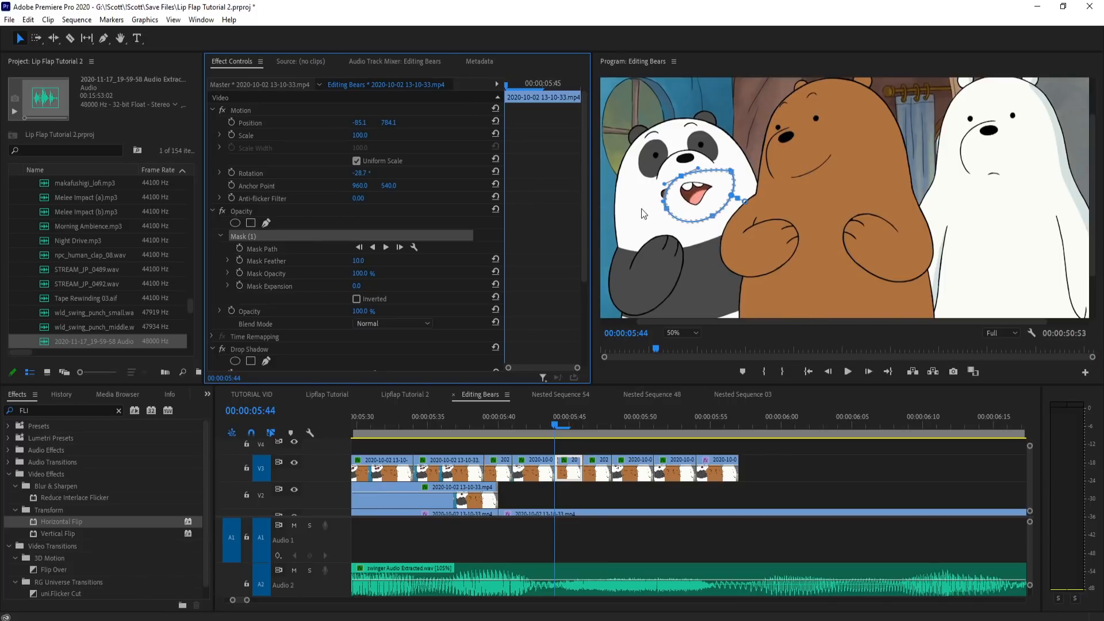
pyautogui.moveTo(666, 209); pyautogui.dragTo(653, 208)
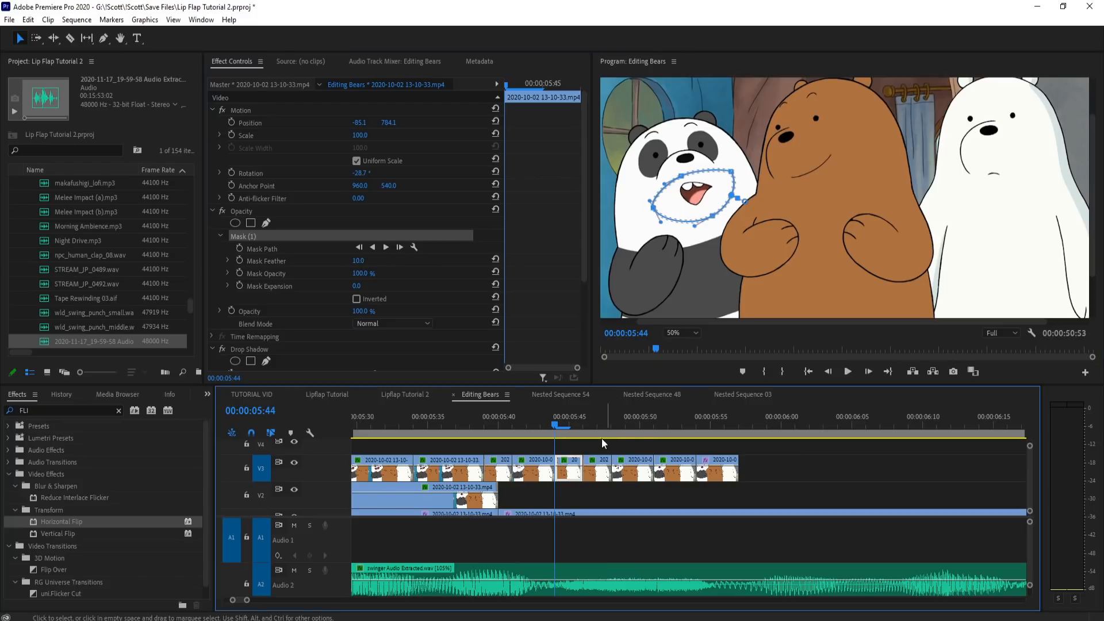
pyautogui.click(568, 425)
pyautogui.moveTo(562, 423)
pyautogui.mouseDown()
pyautogui.moveTo(522, 428)
pyautogui.moveTo(548, 424)
pyautogui.mouseUp()
pyautogui.click(567, 467)
pyautogui.click(253, 232)
pyautogui.click(265, 239)
pyautogui.moveTo(657, 215); pyautogui.dragTo(663, 210)
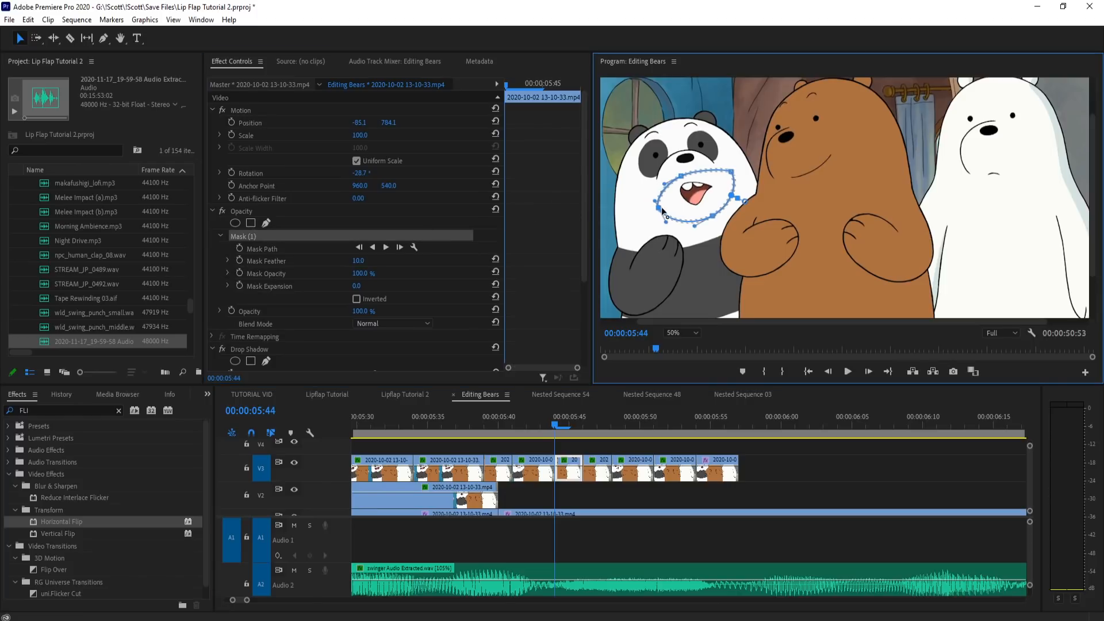
# Step: Widen the upper outer curve of the 5:44 piece's mask around the remaining old mouth line
pyautogui.click(601, 443)
pyautogui.click(574, 472)
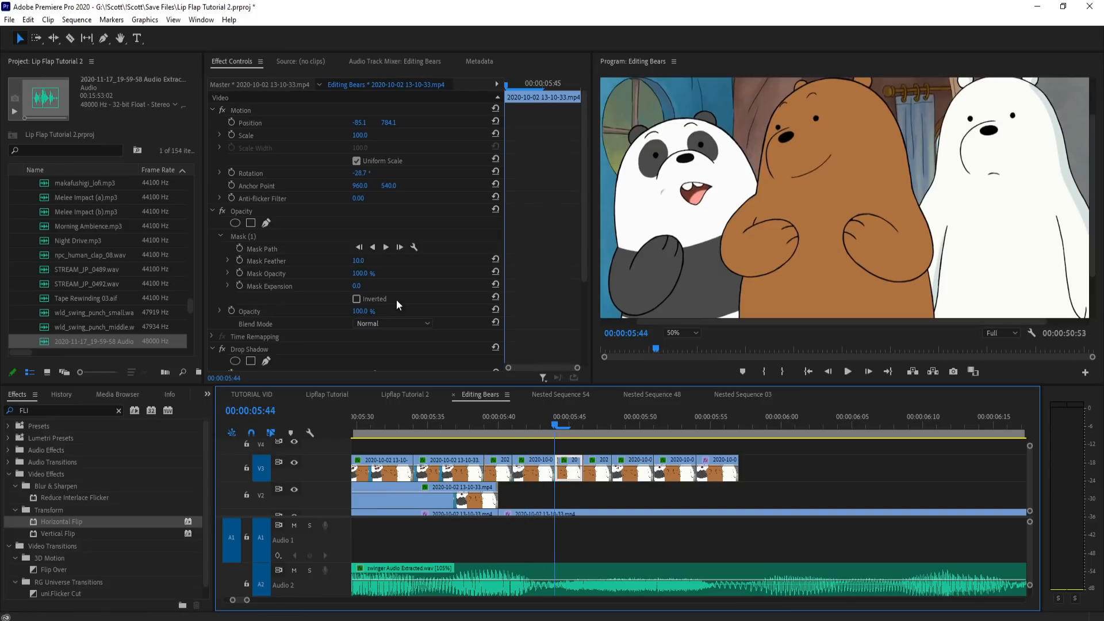
pyautogui.click(261, 240)
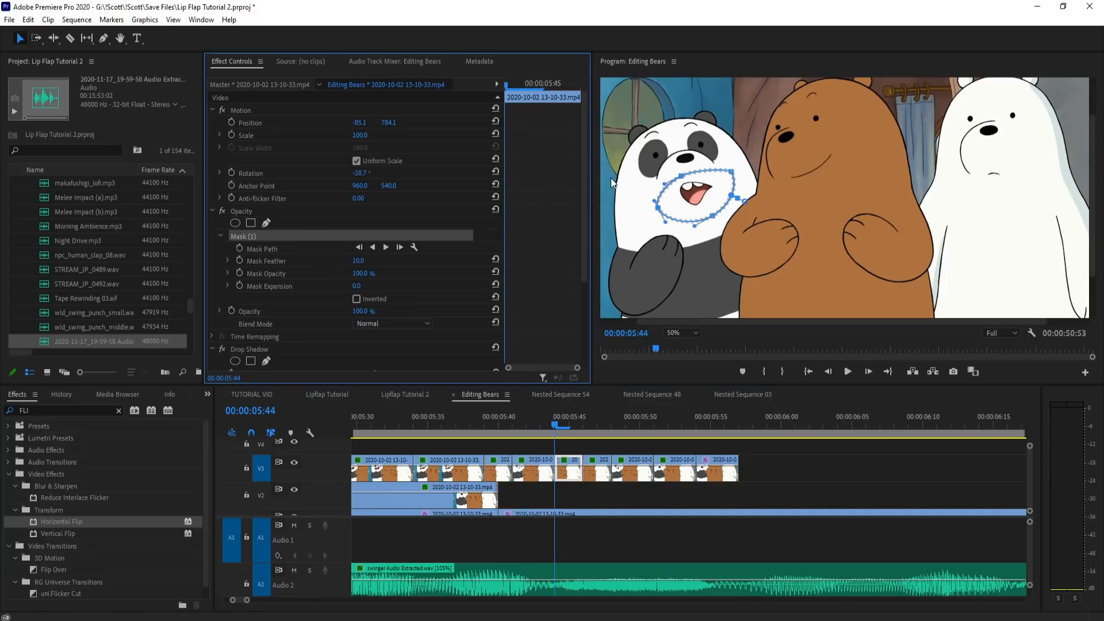
pyautogui.click(664, 191)
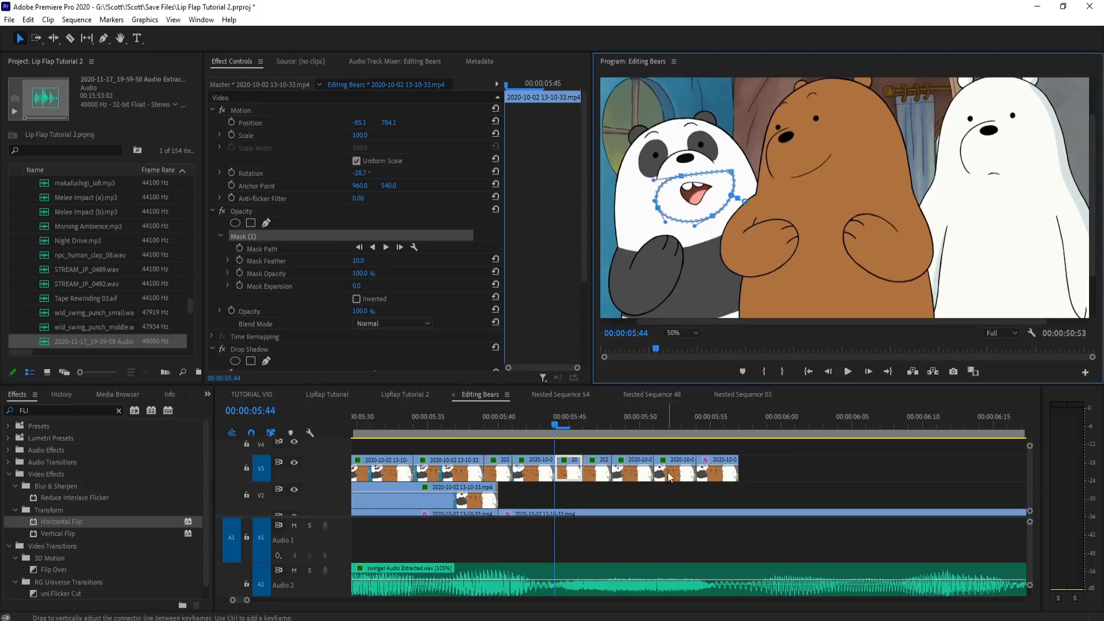
pyautogui.click(661, 439)
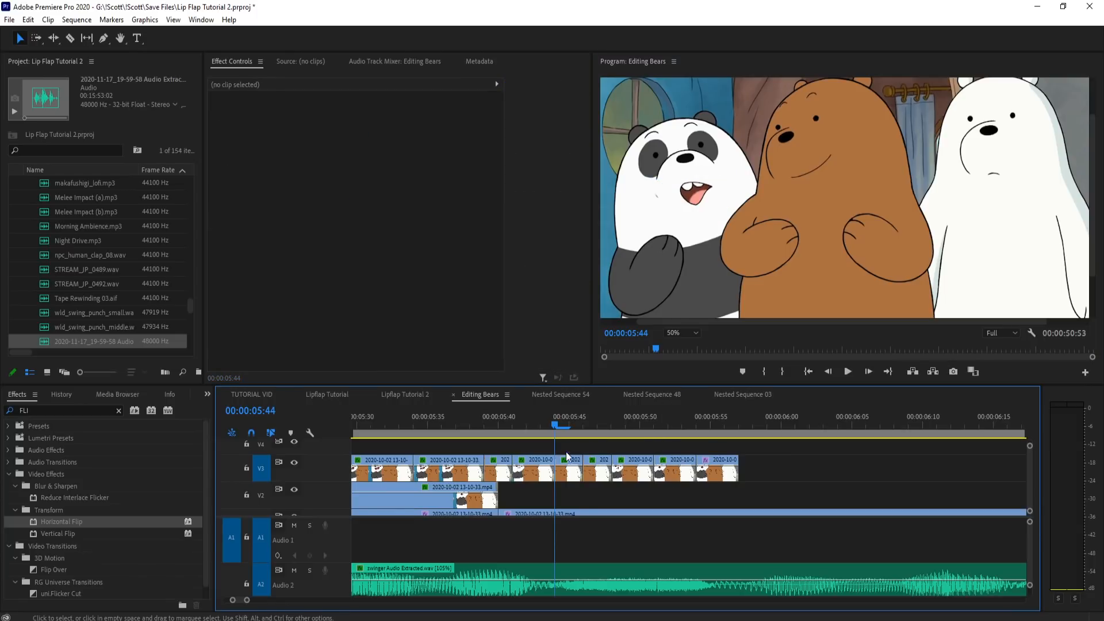
# Step: Fine-tune the outer mask point on the 5:44 piece and set its Mask Feather to 2.0
pyautogui.scroll(-3, 687, 333)
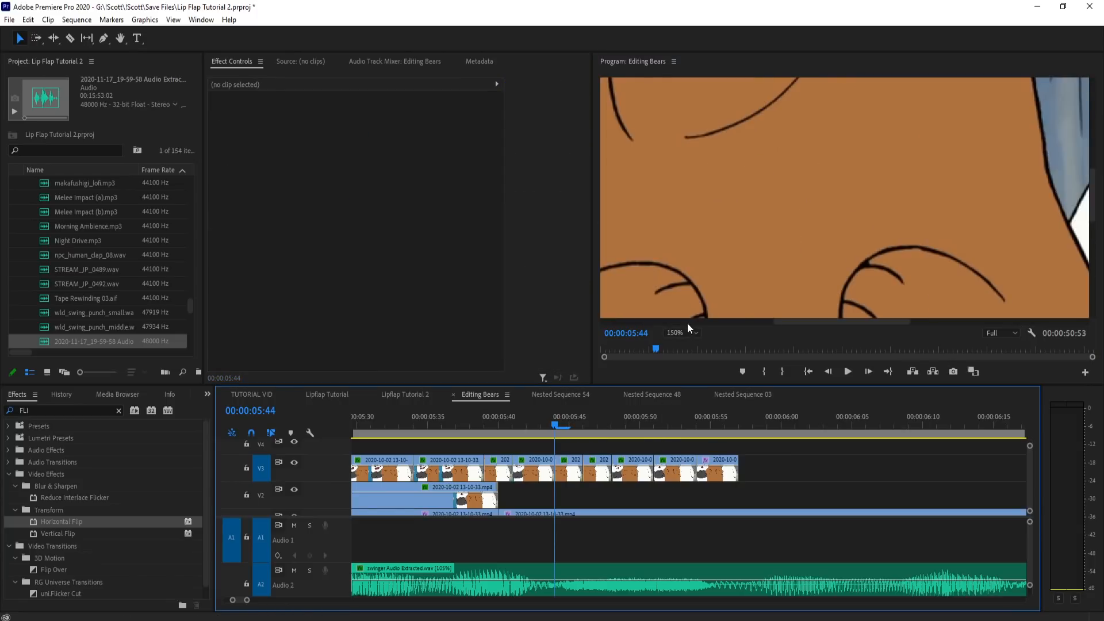
pyautogui.hscroll(-3, 689, 322)
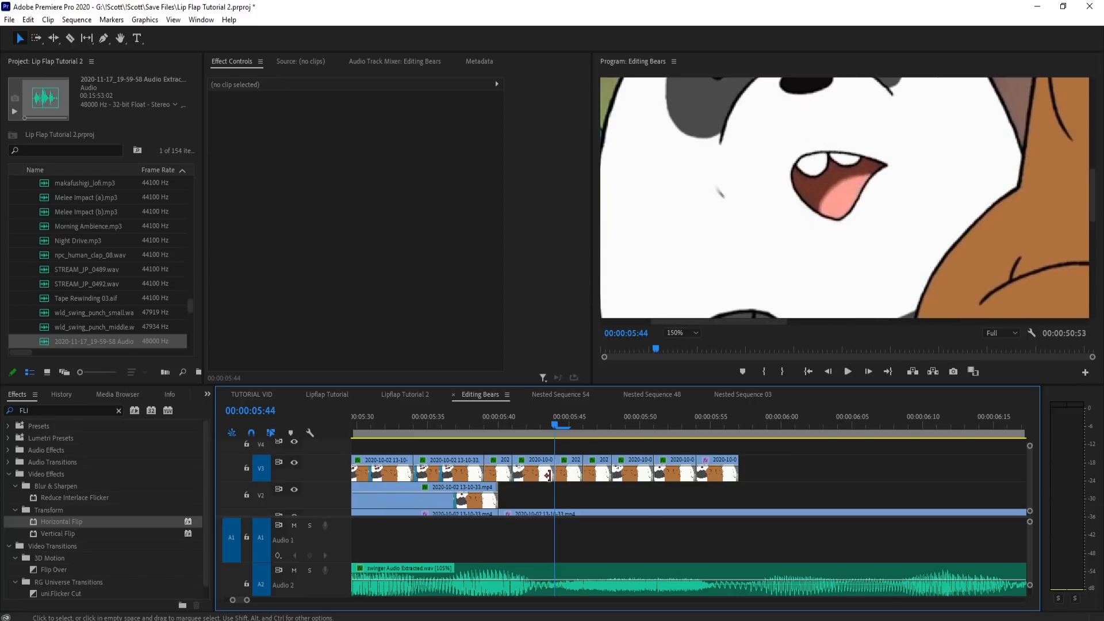
pyautogui.click(570, 470)
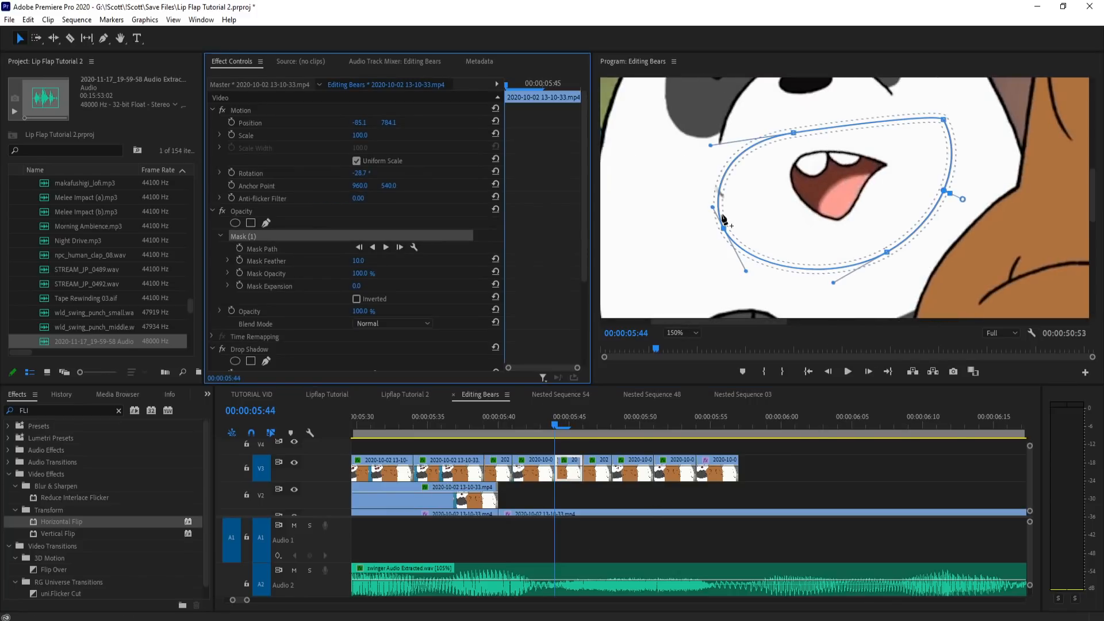
pyautogui.moveTo(726, 227); pyautogui.dragTo(727, 225)
pyautogui.click(357, 260)
pyautogui.write('2')
pyautogui.click(467, 298)
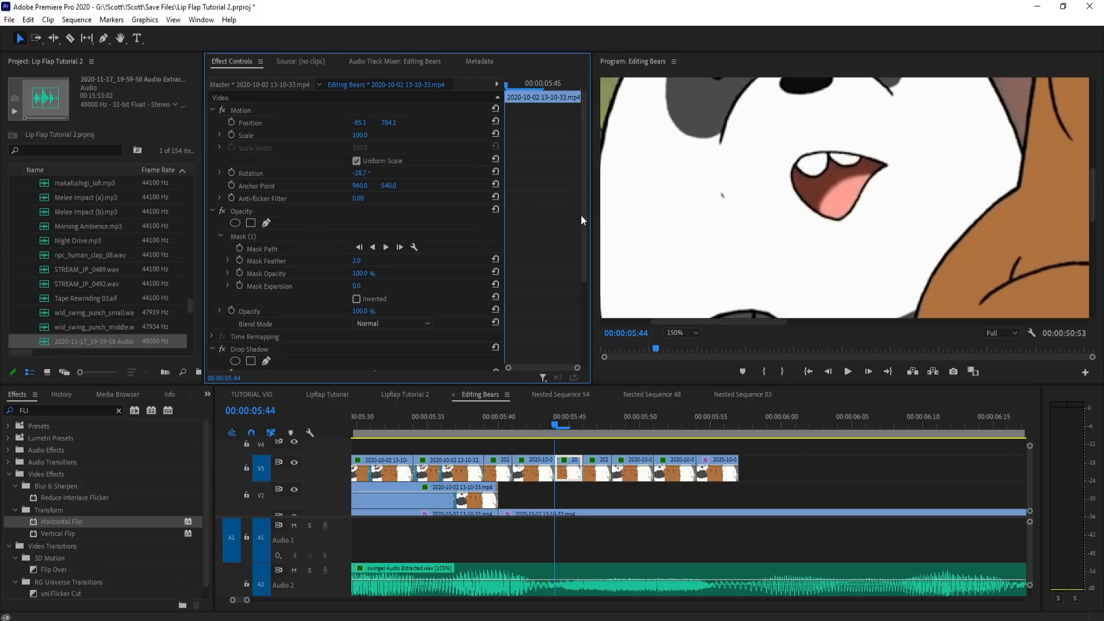
# Step: Add a point to the 5:44 piece's mask beside the leftover mouth line and reshape that edge around it
pyautogui.click(238, 237)
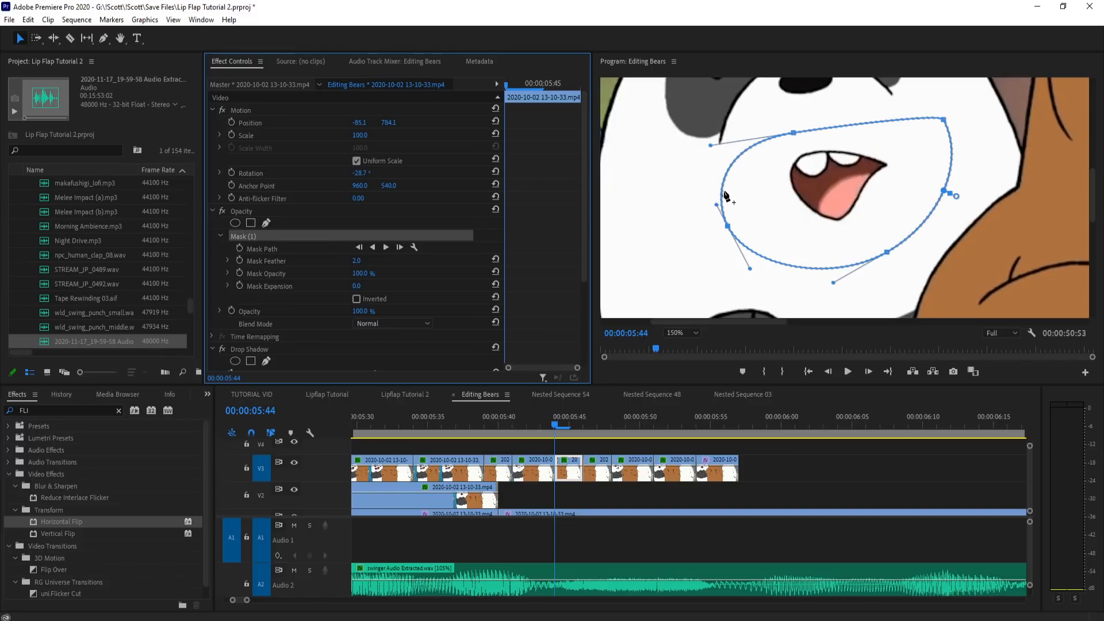
pyautogui.moveTo(723, 198); pyautogui.dragTo(738, 198)
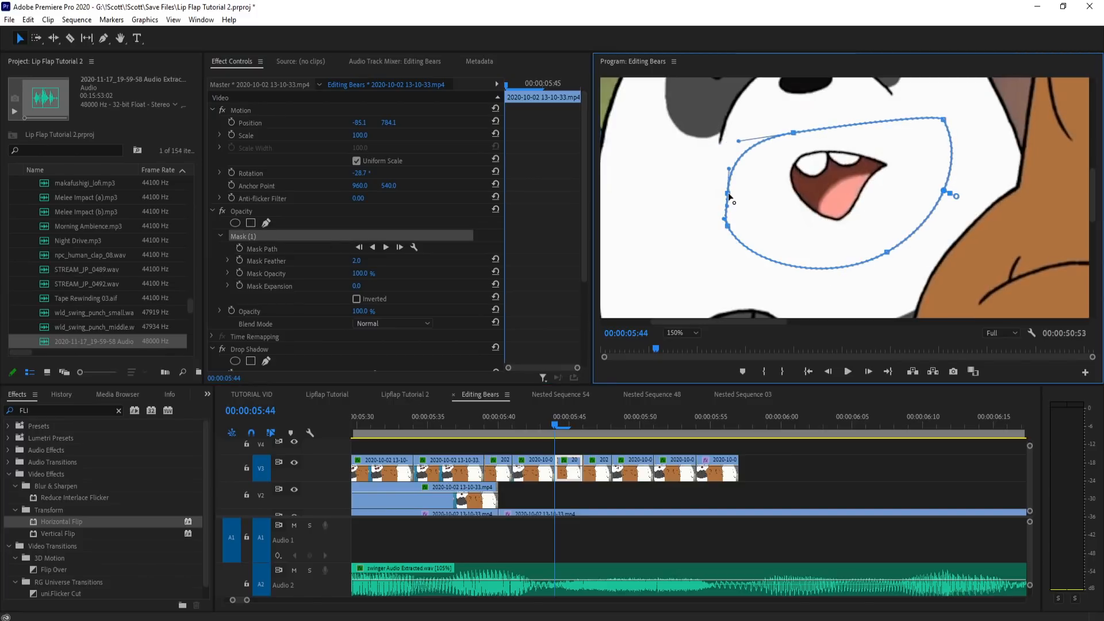
pyautogui.click(791, 484)
# Step: Fit the preview to the whole frame and play back the lip flaps from 5:35
pyautogui.hotkey('shift', 'Left')
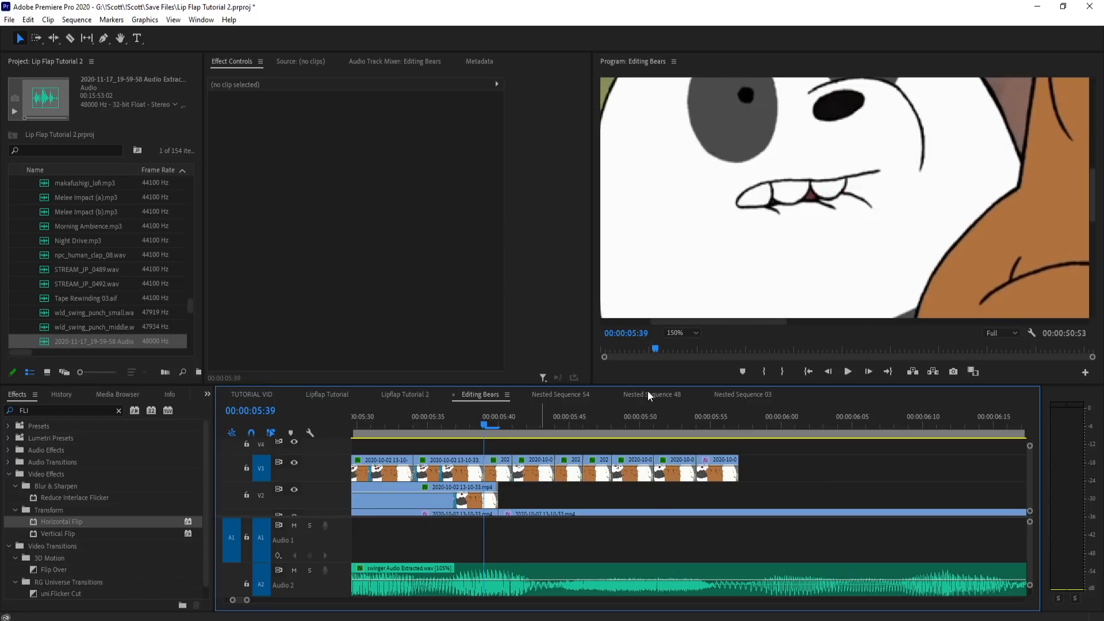
pyautogui.click(687, 333)
pyautogui.click(688, 332)
pyautogui.click(435, 415)
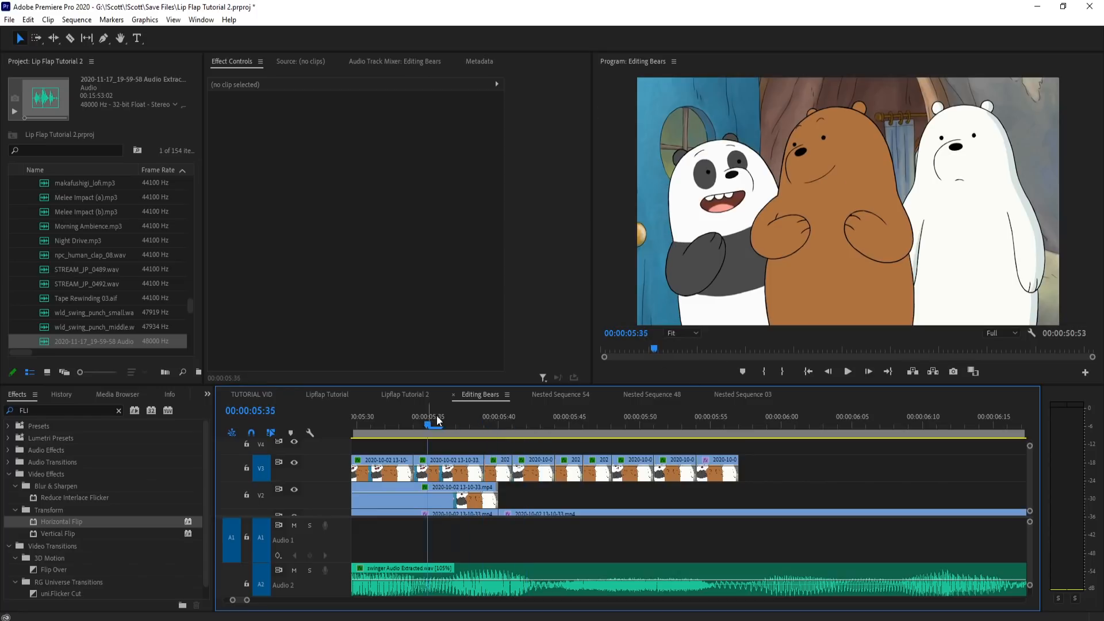
pyautogui.press('space')
pyautogui.press('space')
# Step: Split the V1 panda footage at 6:26
pyautogui.moveTo(512, 413); pyautogui.dragTo(935, 425)
pyautogui.scroll(-4, 920, 428)
pyautogui.moveTo(802, 434); pyautogui.dragTo(873, 446)
pyautogui.press('c')
pyautogui.scroll(-2, 730, 500)
pyautogui.scroll(2, 729, 460)
pyautogui.click(727, 422)
pyautogui.moveTo(727, 422); pyautogui.dragTo(688, 432)
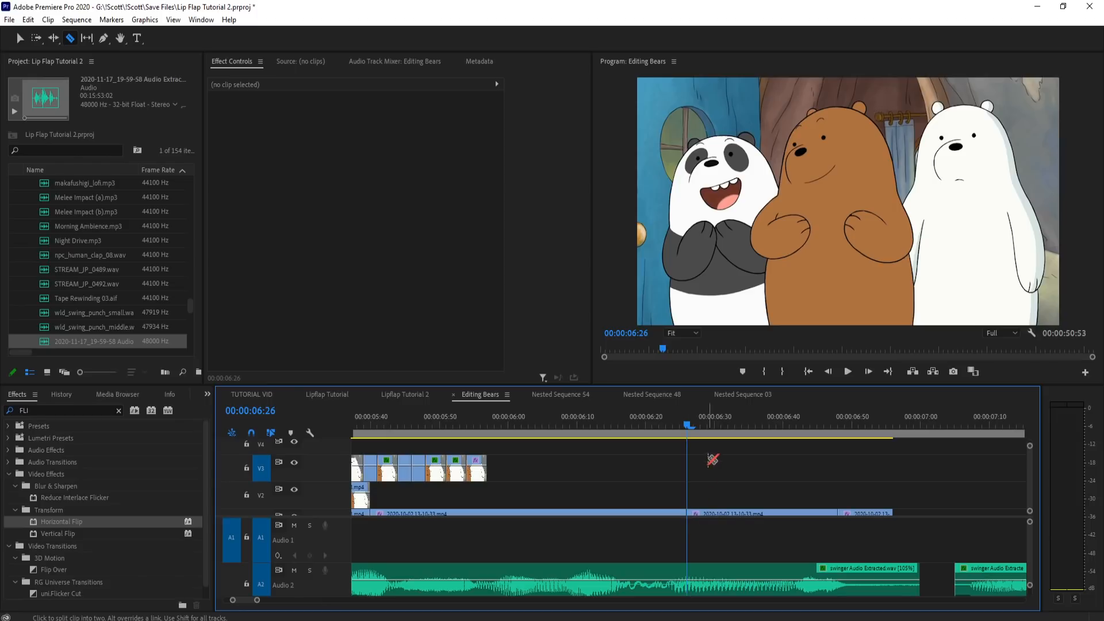
# Step: Cut the footage from 6:26 to 6:41 into three five-frame mouth pieces and move them up to V2
pyautogui.press('=')
pyautogui.moveTo(691, 425); pyautogui.dragTo(898, 424)
pyautogui.click(899, 514)
pyautogui.press('v')
pyautogui.moveTo(868, 497); pyautogui.dragTo(741, 498)
pyautogui.press('-')
# Step: Split the V1 footage between 6:11 and 6:26, placing two more five-frame mouth pieces on V2 and deleting the leftover piece
pyautogui.click(622, 428)
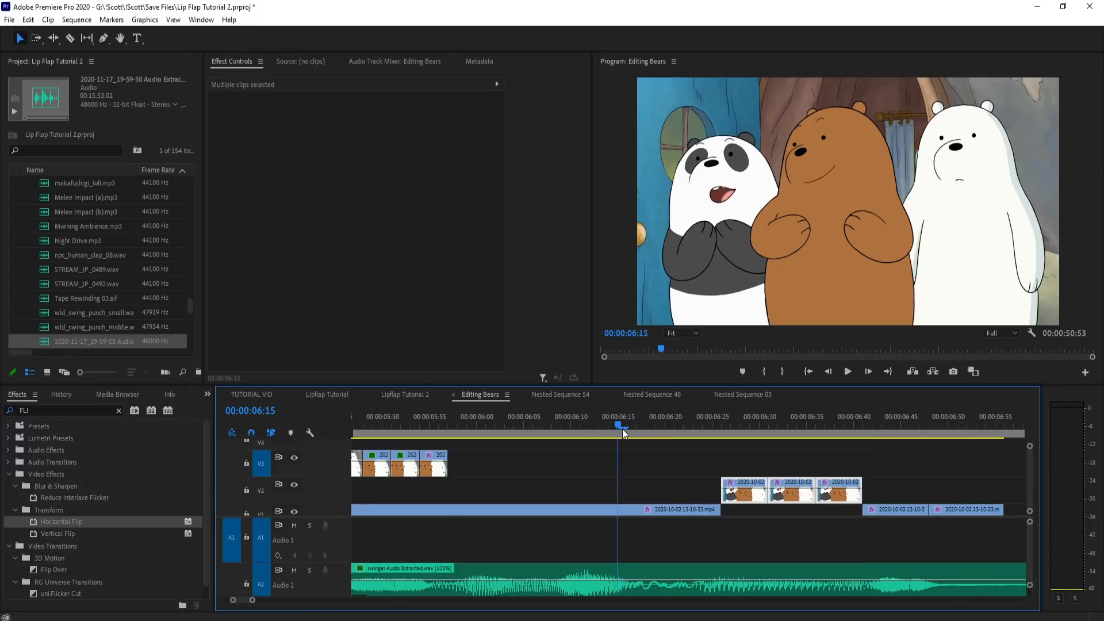
pyautogui.moveTo(657, 430); pyautogui.dragTo(580, 441)
pyautogui.press('c')
pyautogui.click(676, 509)
pyautogui.press('v')
pyautogui.click(701, 510)
pyautogui.press('Delete')
pyautogui.press('c')
pyautogui.click(580, 510)
pyautogui.press('v')
pyautogui.moveTo(629, 509); pyautogui.dragTo(652, 484)
# Step: Try extending the footage piece after 6:41 on V2 out to about 8:00
pyautogui.moveTo(649, 415); pyautogui.dragTo(936, 423)
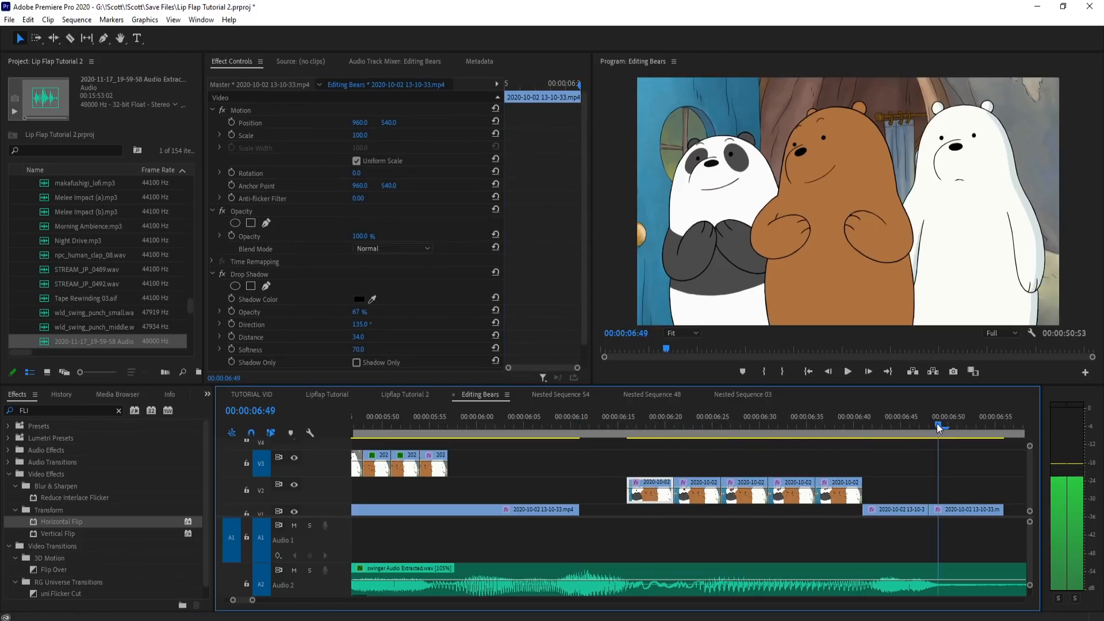
pyautogui.press('-')
pyautogui.press('=')
pyautogui.moveTo(698, 510); pyautogui.dragTo(1003, 482)
pyautogui.moveTo(767, 433); pyautogui.dragTo(931, 426)
pyautogui.press('-')
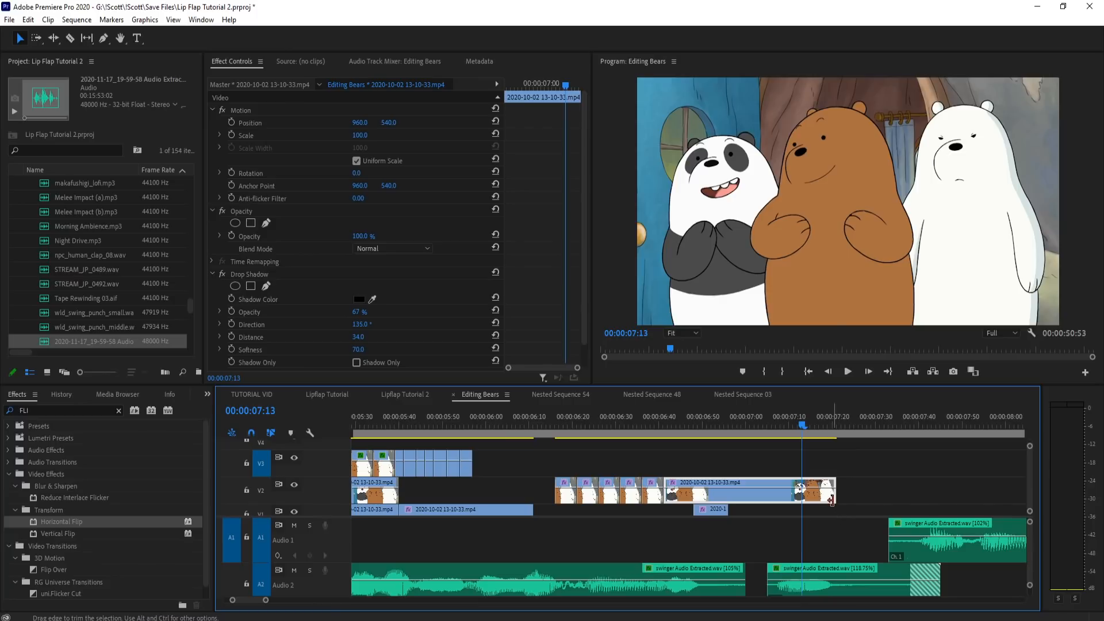
pyautogui.moveTo(834, 493); pyautogui.dragTo(1007, 490)
pyautogui.moveTo(859, 424)
pyautogui.mouseDown()
pyautogui.moveTo(963, 424)
pyautogui.moveTo(857, 436)
pyautogui.mouseUp()
# Step: Try cutting the extended V2 footage at 7:26 and 7:41, and undo the cuts and the extension
pyautogui.press('c')
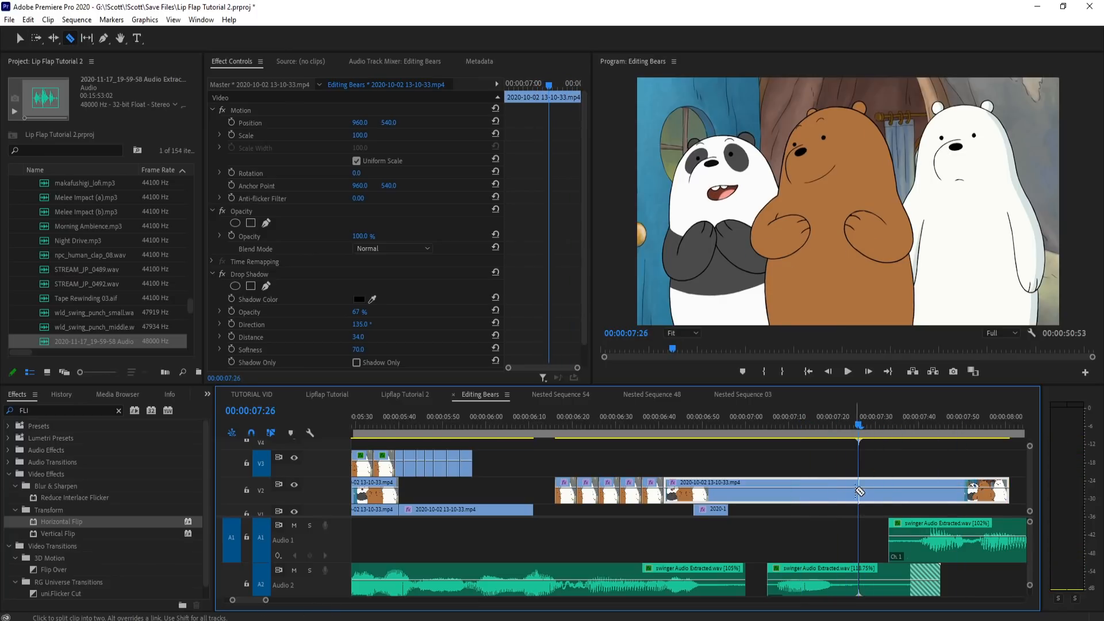
pyautogui.click(858, 492)
pyautogui.moveTo(860, 430); pyautogui.dragTo(923, 430)
pyautogui.click(925, 500)
pyautogui.press('v')
pyautogui.click(921, 502)
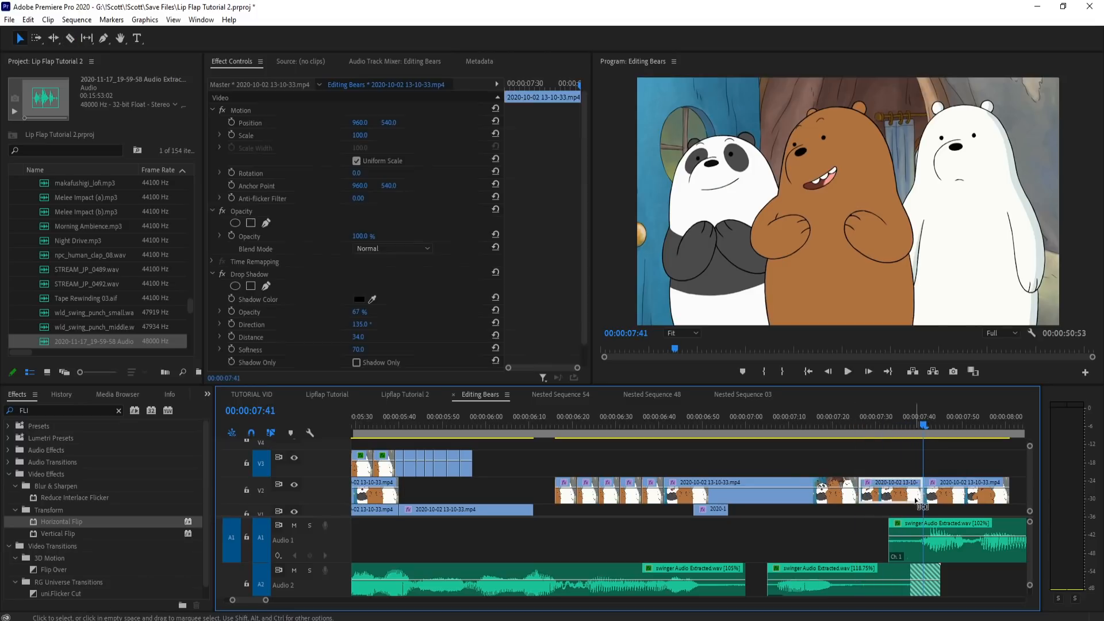
pyautogui.hotkey('ctrl', 'z')
pyautogui.hotkey('ctrl', 'z')
pyautogui.hotkey('ctrl', 'z')
# Step: Try placing a longer footage piece on V3 at 6:41, and remove it
pyautogui.moveTo(635, 420); pyautogui.dragTo(710, 416)
pyautogui.hotkey('ctrl', 'v')
pyautogui.scroll(3, 679, 443)
pyautogui.moveTo(626, 425); pyautogui.dragTo(702, 421)
pyautogui.scroll(-3, 950, 472)
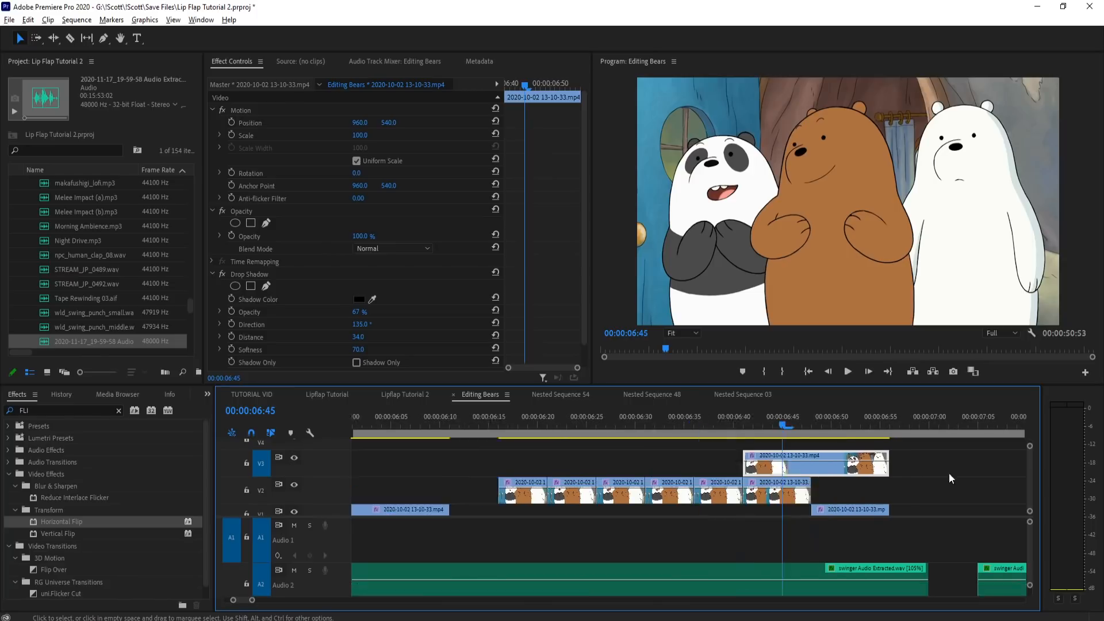
pyautogui.click(847, 474)
pyautogui.scroll(-5, 447, 434)
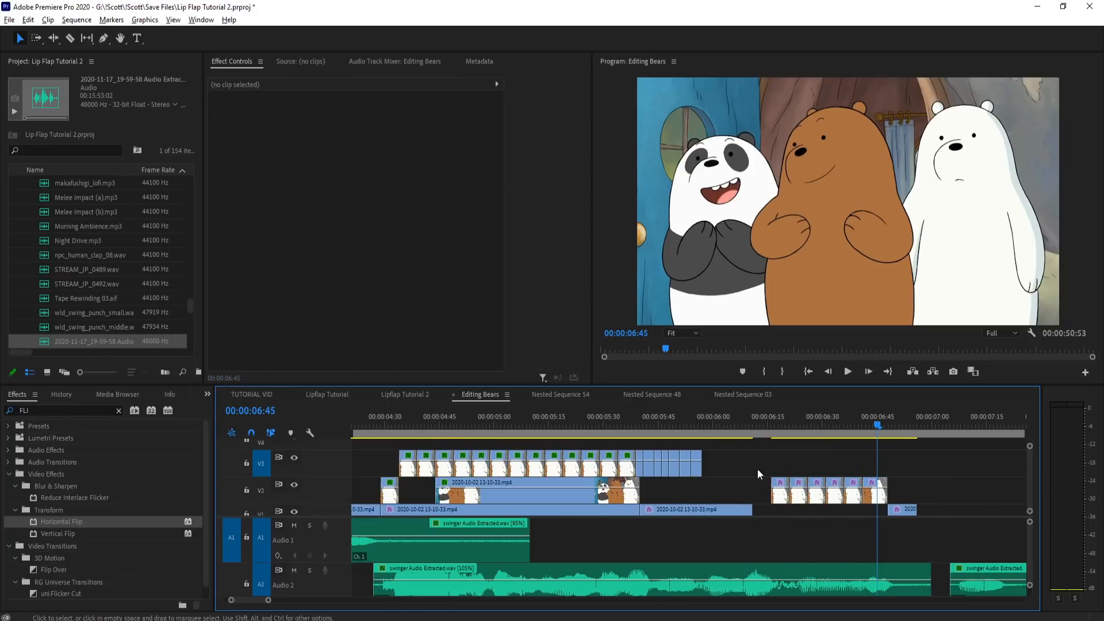
# Step: Scrub through the spare mouth pieces and move the first V2 piece from 6:16 to 5:57, right after the existing flaps
pyautogui.moveTo(772, 421); pyautogui.dragTo(848, 421)
pyautogui.scroll(3, 865, 469)
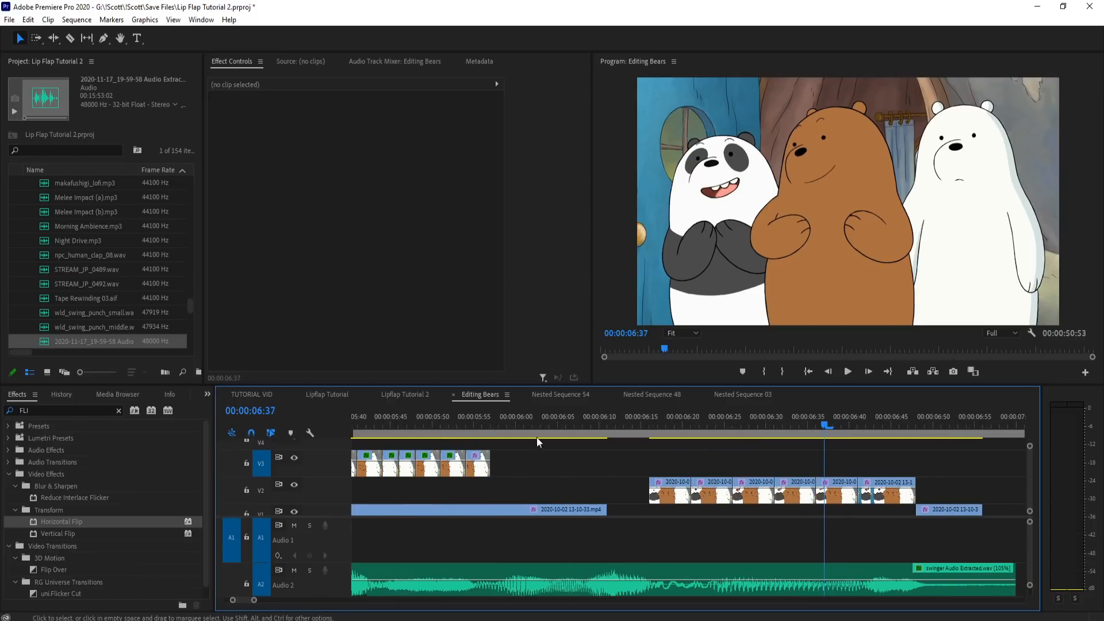
pyautogui.click(465, 425)
pyautogui.moveTo(563, 423); pyautogui.dragTo(731, 427)
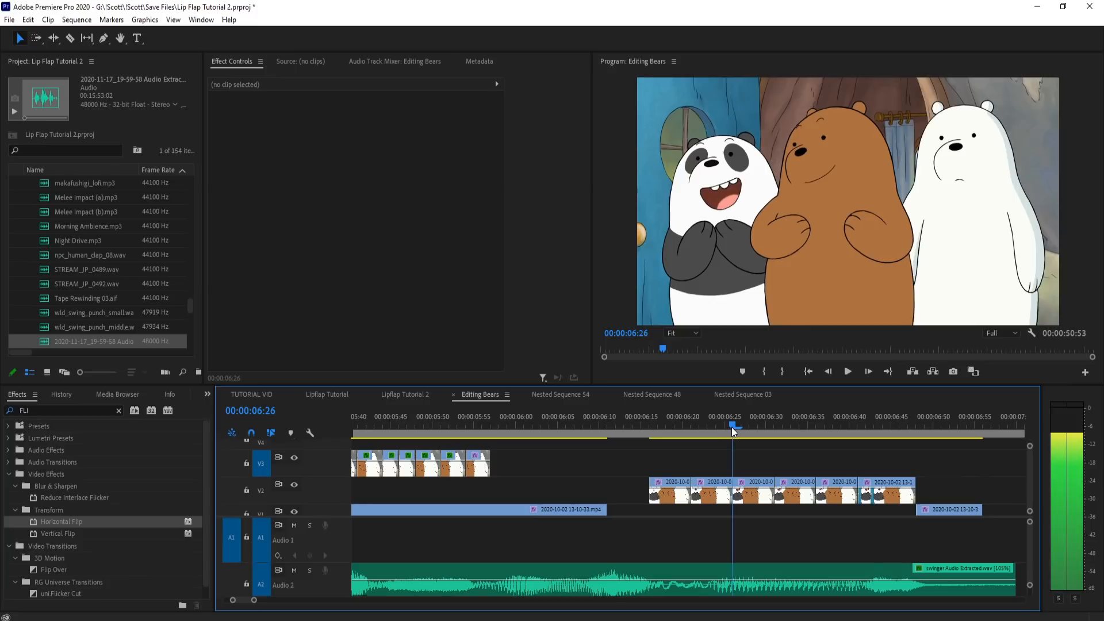
pyautogui.moveTo(755, 466); pyautogui.dragTo(805, 483)
pyautogui.moveTo(482, 427); pyautogui.dragTo(649, 430)
pyautogui.moveTo(664, 496); pyautogui.dragTo(506, 489)
# Step: Place mouth piece copies on V3 from 5:57 to 6:07 and on V2 at 6:07, undoing misplaced attempts
pyautogui.moveTo(488, 420); pyautogui.dragTo(561, 419)
pyautogui.hotkey('ctrl', 'v')
pyautogui.hotkey('ctrl', 'z')
pyautogui.hotkey('ctrl', 'v')
pyautogui.moveTo(519, 484); pyautogui.dragTo(592, 495)
pyautogui.hotkey('ctrl', 'z')
pyautogui.moveTo(464, 426); pyautogui.dragTo(726, 432)
pyautogui.moveTo(726, 490); pyautogui.dragTo(610, 482)
# Step: Line up three mouth pieces on V3 from 6:23 to 6:38 and shift the following V2 piece to 6:38
pyautogui.moveTo(565, 424); pyautogui.dragTo(707, 421)
pyautogui.moveTo(722, 421); pyautogui.dragTo(841, 423)
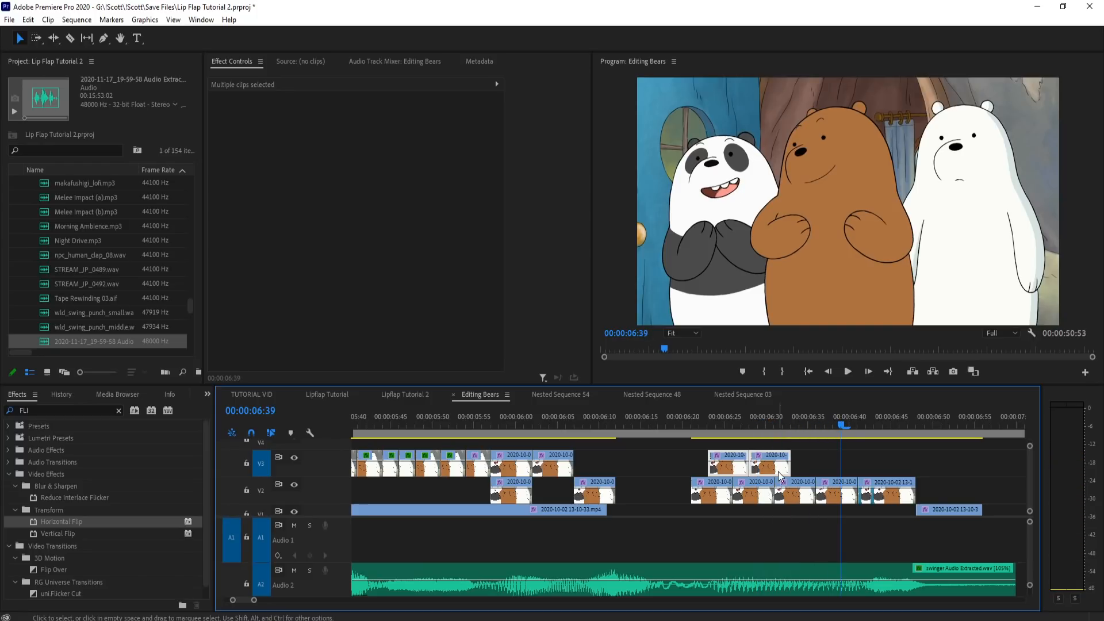
pyautogui.keyDown('alt'); pyautogui.moveTo(735, 469); pyautogui.dragTo(777, 470); pyautogui.keyUp('alt')
pyautogui.moveTo(703, 423); pyautogui.dragTo(865, 426)
pyautogui.click(836, 503)
pyautogui.moveTo(836, 503); pyautogui.dragTo(855, 469)
# Step: Play back the new flaps from about 6:22 and arrange the closing V1 footage pieces to start at 6:43
pyautogui.click(698, 431)
pyautogui.press('space')
pyautogui.press('space')
pyautogui.moveTo(693, 432); pyautogui.dragTo(892, 432)
pyautogui.moveTo(904, 505); pyautogui.dragTo(964, 509)
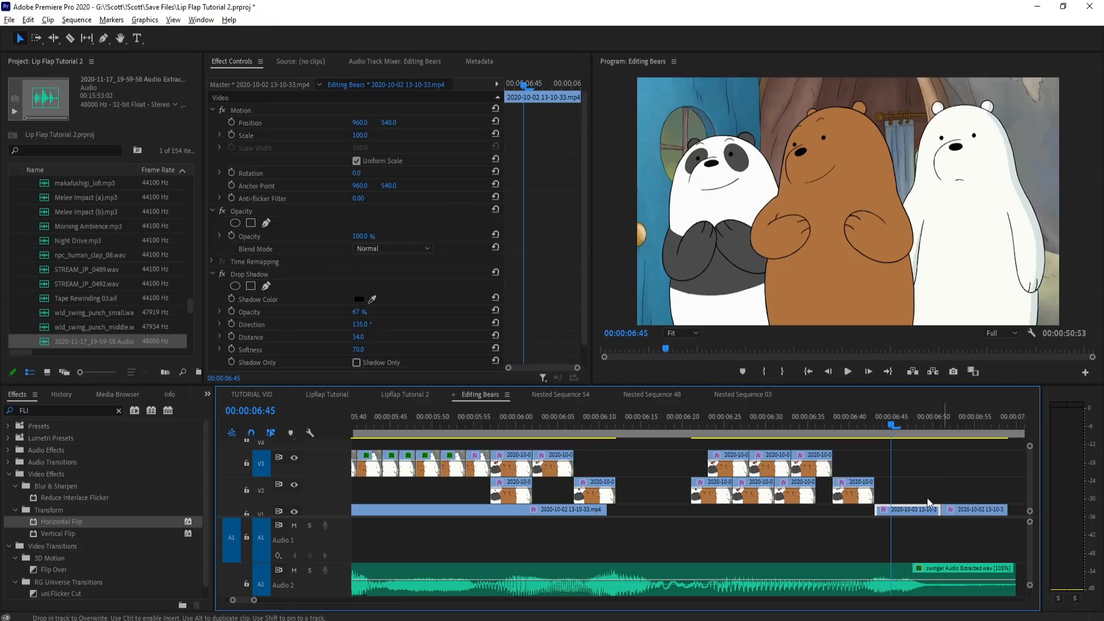
pyautogui.moveTo(685, 430); pyautogui.dragTo(659, 433)
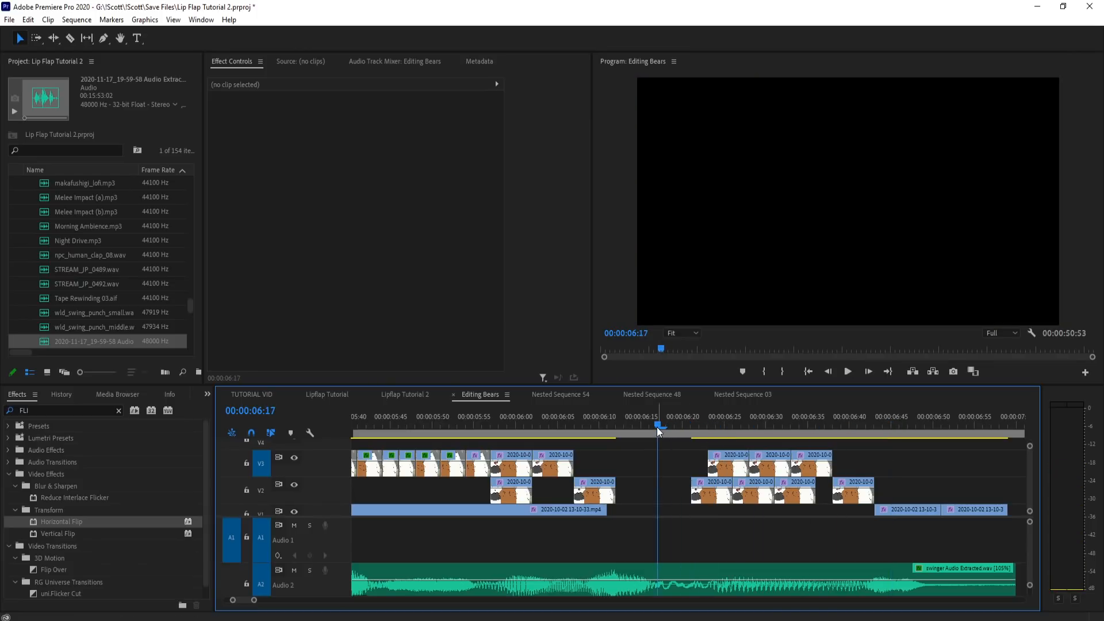
# Step: Place a copy of the first closing V1 footage piece at 6:12 to fill the gap before 6:21
pyautogui.moveTo(657, 428); pyautogui.dragTo(502, 436)
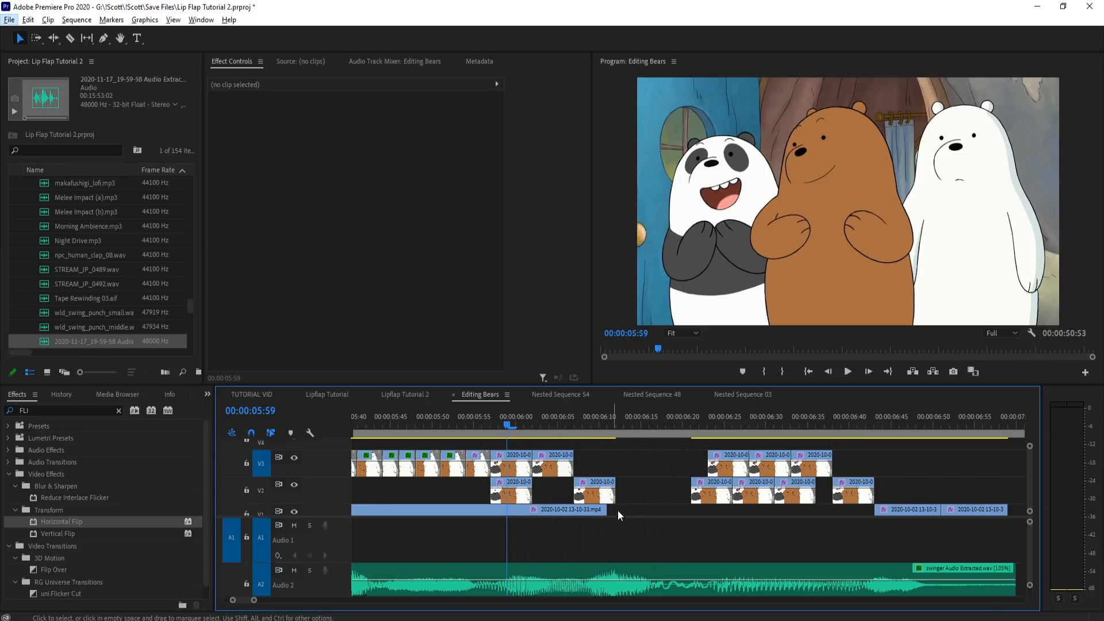
pyautogui.moveTo(623, 427); pyautogui.dragTo(749, 426)
pyautogui.moveTo(900, 509); pyautogui.dragTo(691, 509)
# Step: Copy the V3 clenched-teeth mouth piece at 4:56 and paste it on V3 at 6:13
pyautogui.moveTo(620, 427); pyautogui.dragTo(476, 409)
pyautogui.scroll(-1, 886, 477)
pyautogui.scroll(-2, 885, 475)
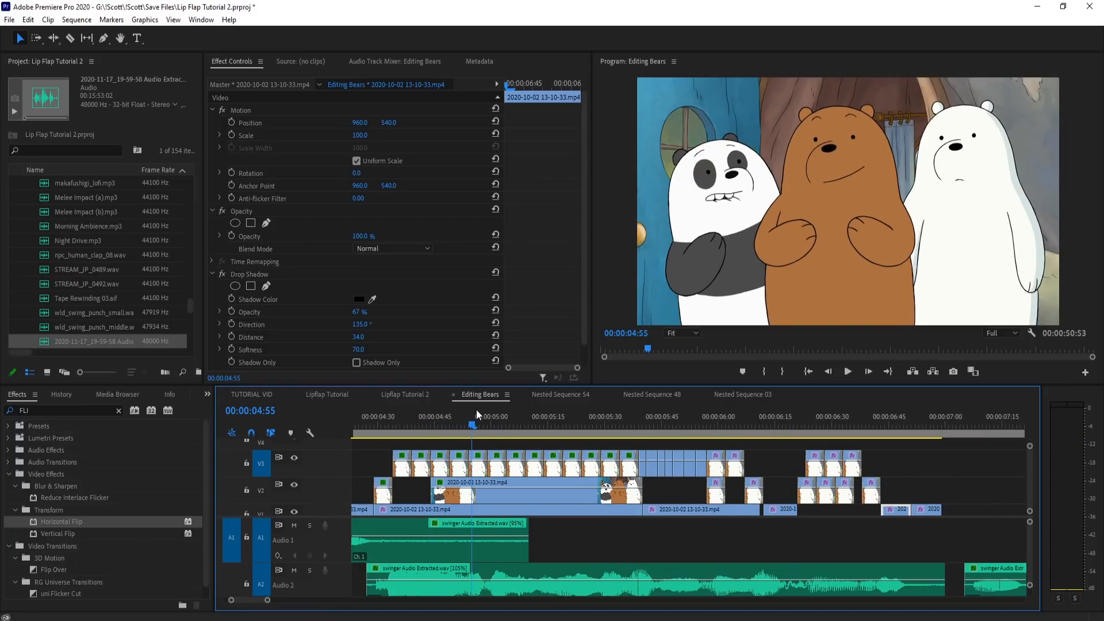
pyautogui.click(482, 465)
pyautogui.hotkey('ctrl', 'c')
pyautogui.scroll(3, 817, 467)
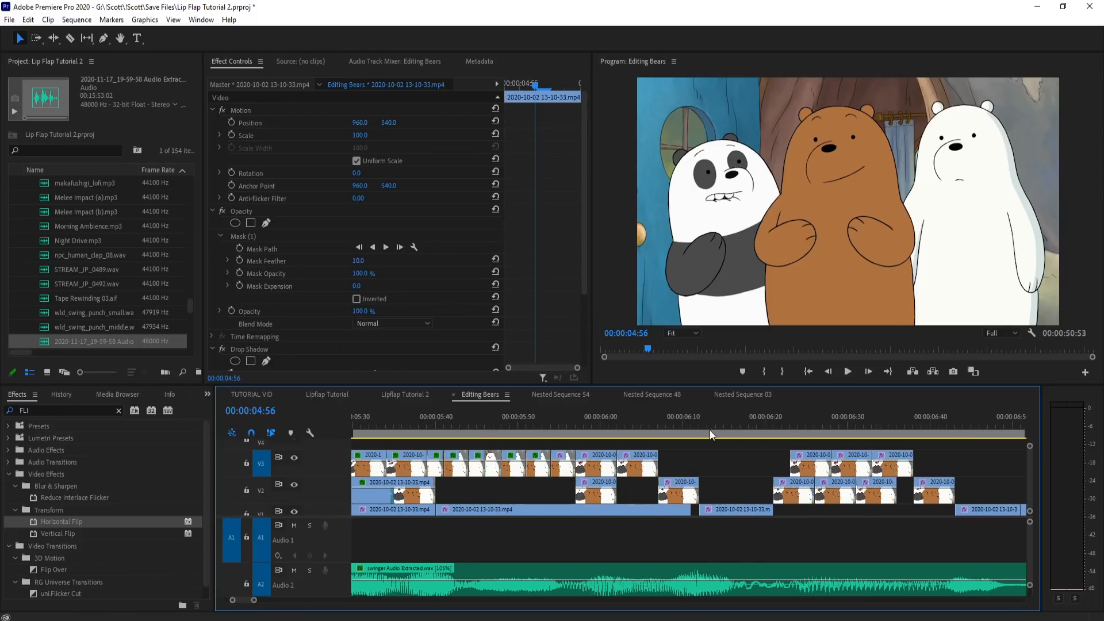
pyautogui.click(711, 428)
pyautogui.hotkey('ctrl', 'v')
pyautogui.scroll(2, 718, 427)
pyautogui.click(691, 429)
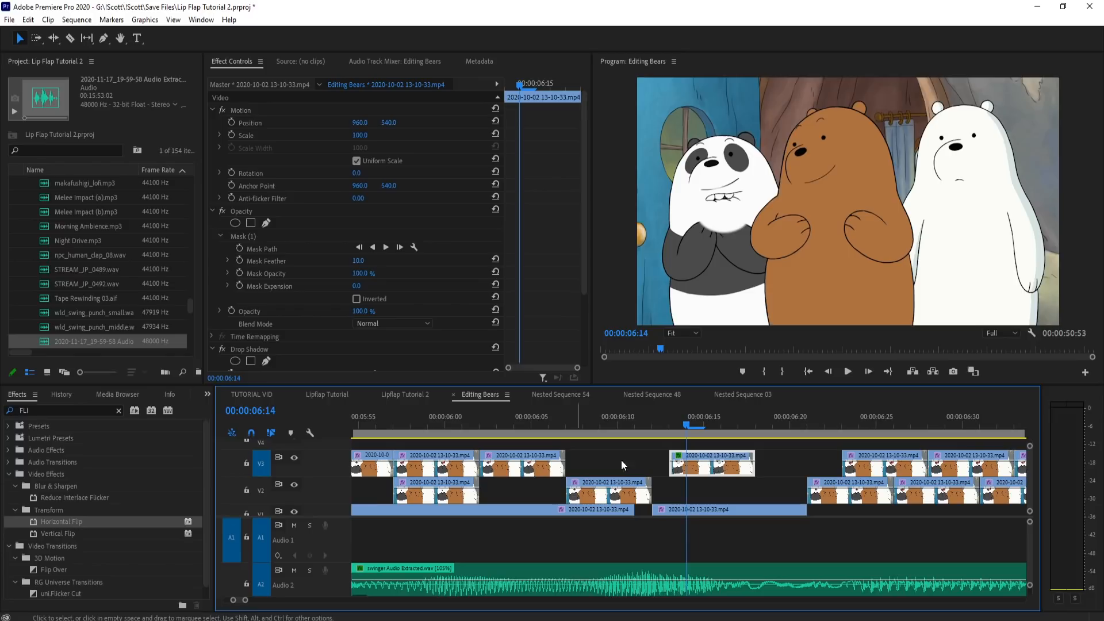
# Step: Nest the pasted mouth piece and apply the Horizontal Flip effect to it
pyautogui.rightClick(726, 467)
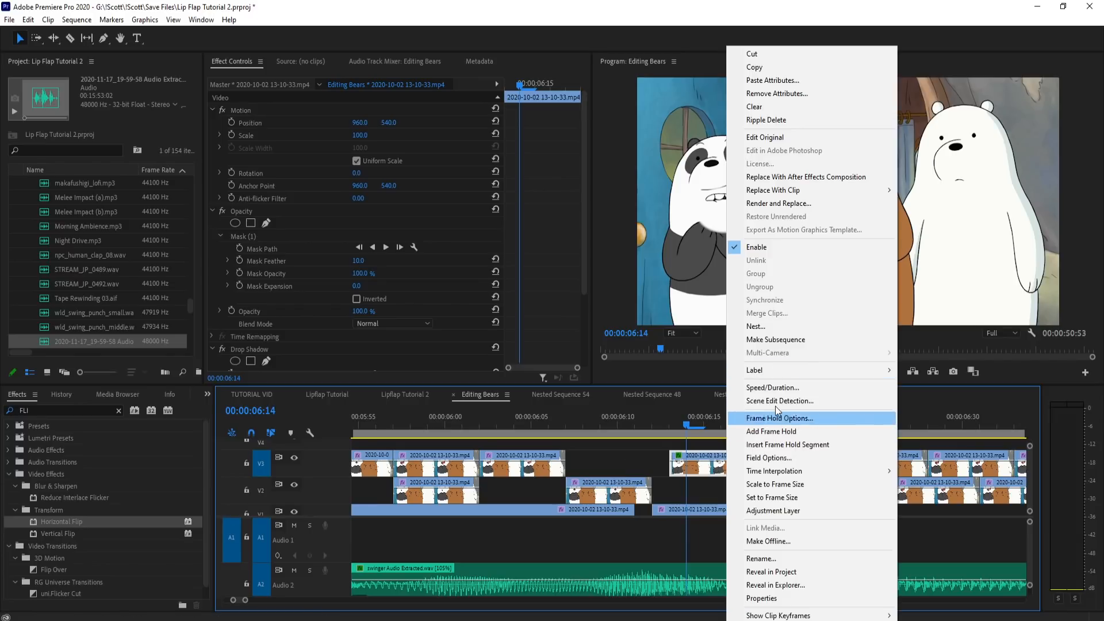
pyautogui.click(758, 326)
pyautogui.press('Return')
pyautogui.doubleClick(87, 521)
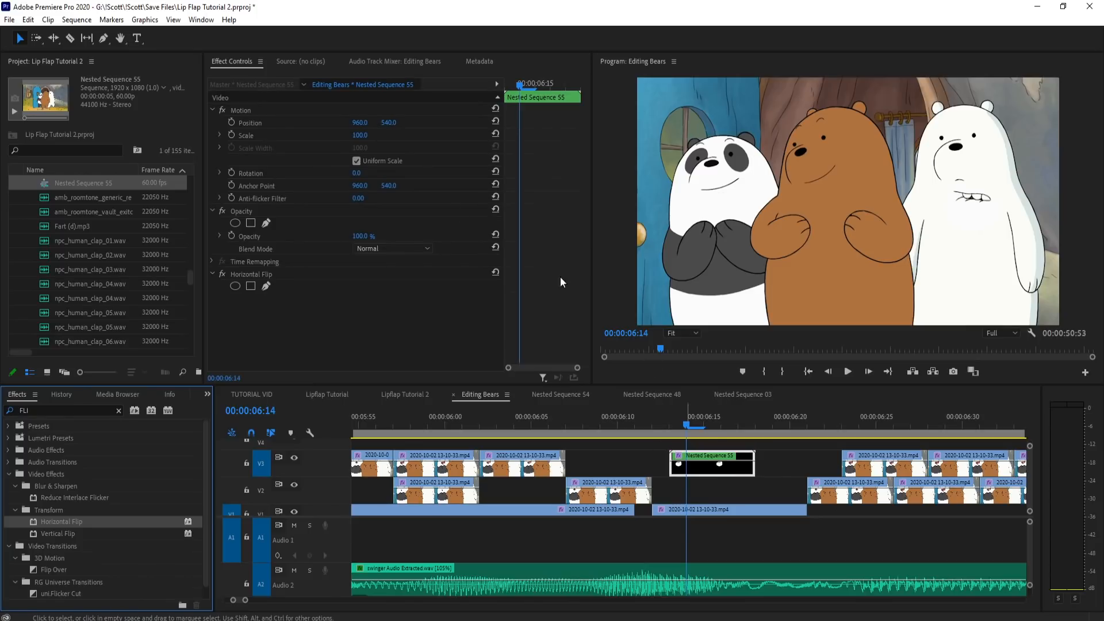
# Step: Rotate the nested mouth to -14° and move it onto the panda's face at position -172.6, 608.0
pyautogui.click(366, 172)
pyautogui.moveTo(358, 172); pyautogui.dragTo(362, 172)
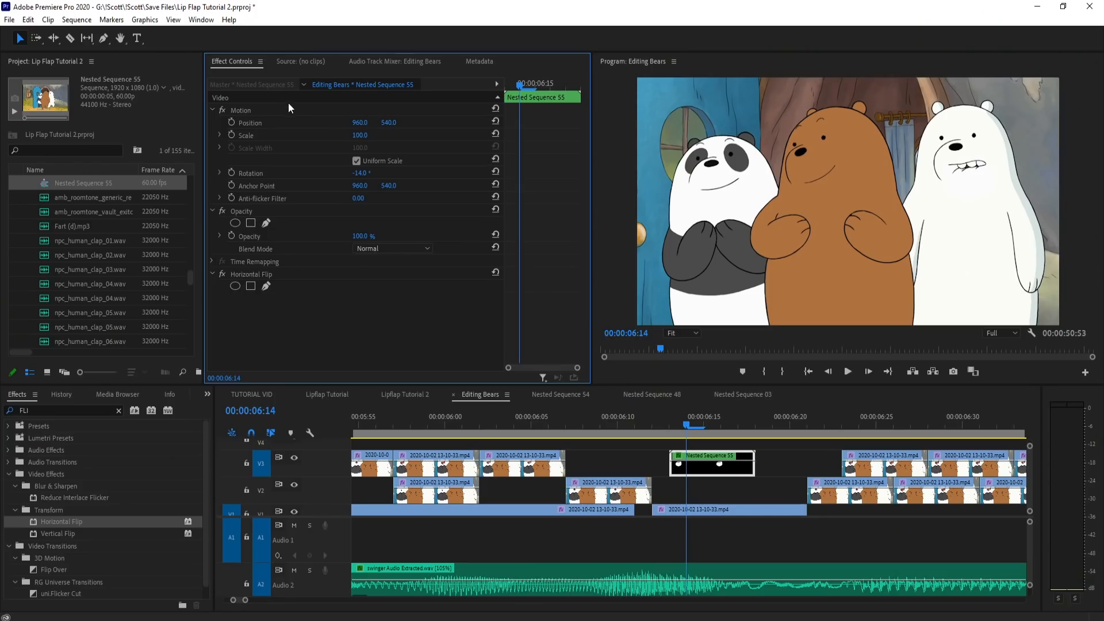
pyautogui.click(289, 107)
pyautogui.moveTo(1014, 227); pyautogui.dragTo(764, 236)
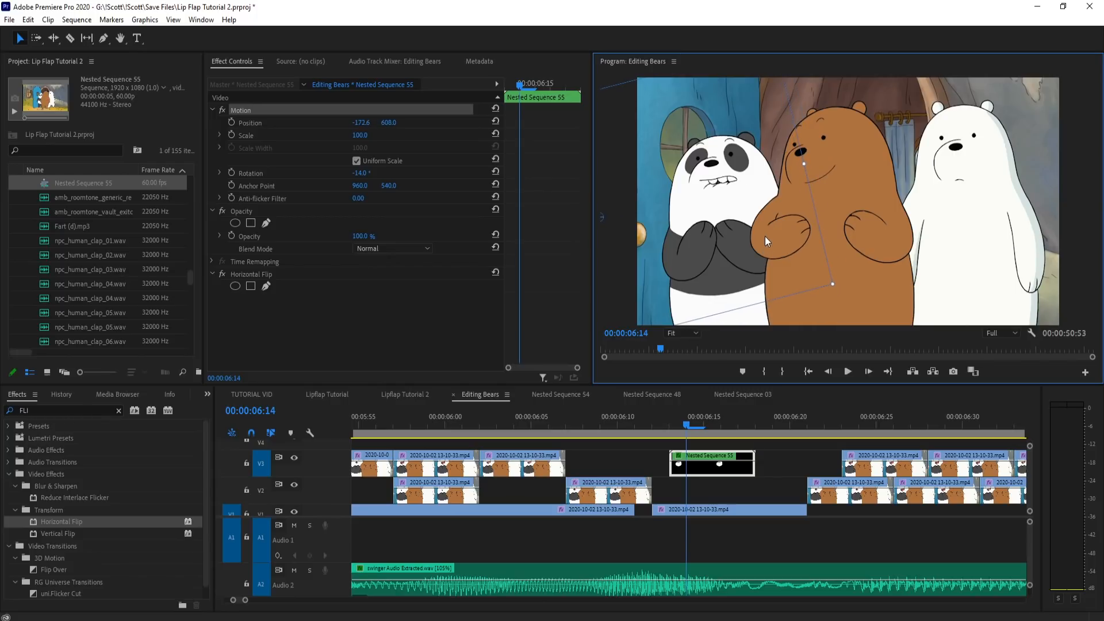
# Step: Move the nested mouth to V2 at 6:16 and shift the V2 mouth piece at 6:07 to 6:08
pyautogui.moveTo(699, 423)
pyautogui.mouseDown()
pyautogui.moveTo(657, 415)
pyautogui.moveTo(716, 418)
pyautogui.mouseUp()
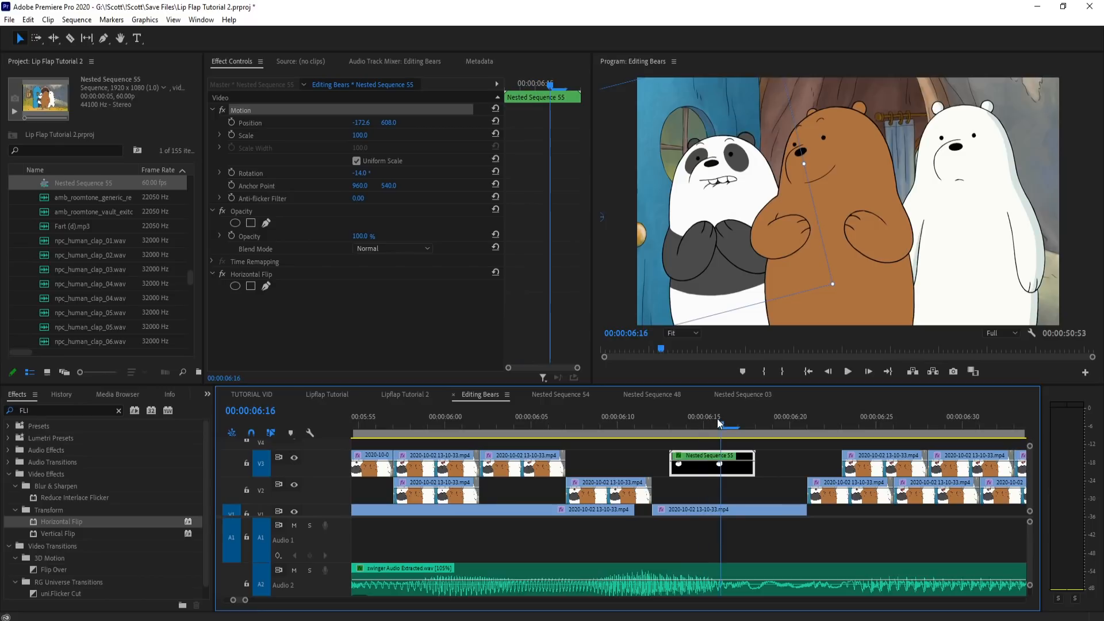
pyautogui.moveTo(719, 465); pyautogui.dragTo(763, 478)
pyautogui.moveTo(651, 417); pyautogui.dragTo(566, 427)
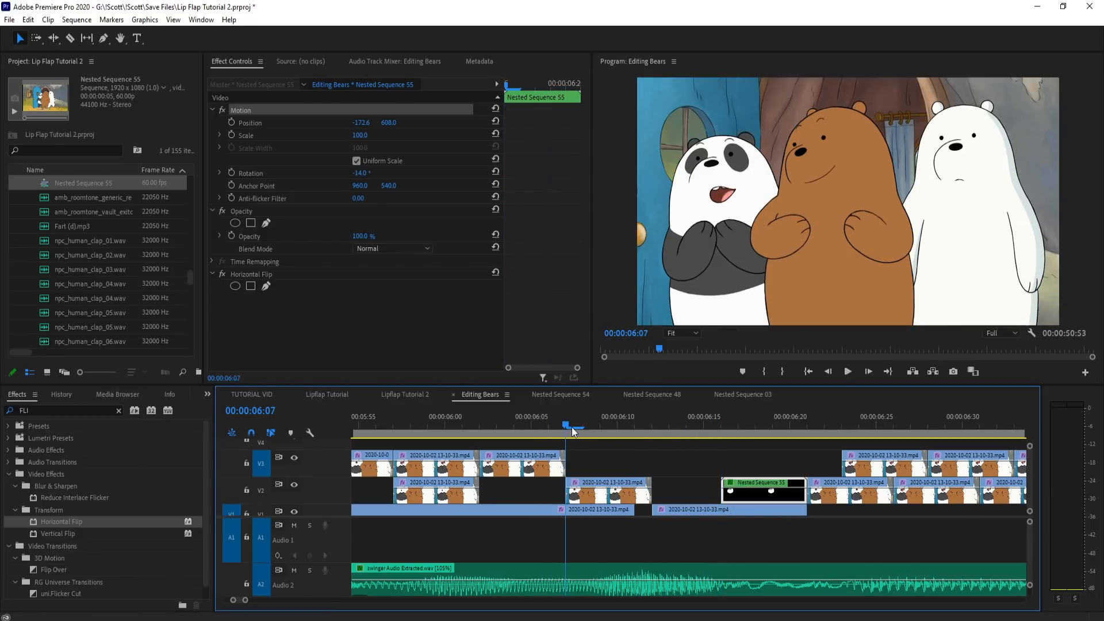
pyautogui.moveTo(608, 498); pyautogui.dragTo(644, 501)
pyautogui.click(513, 429)
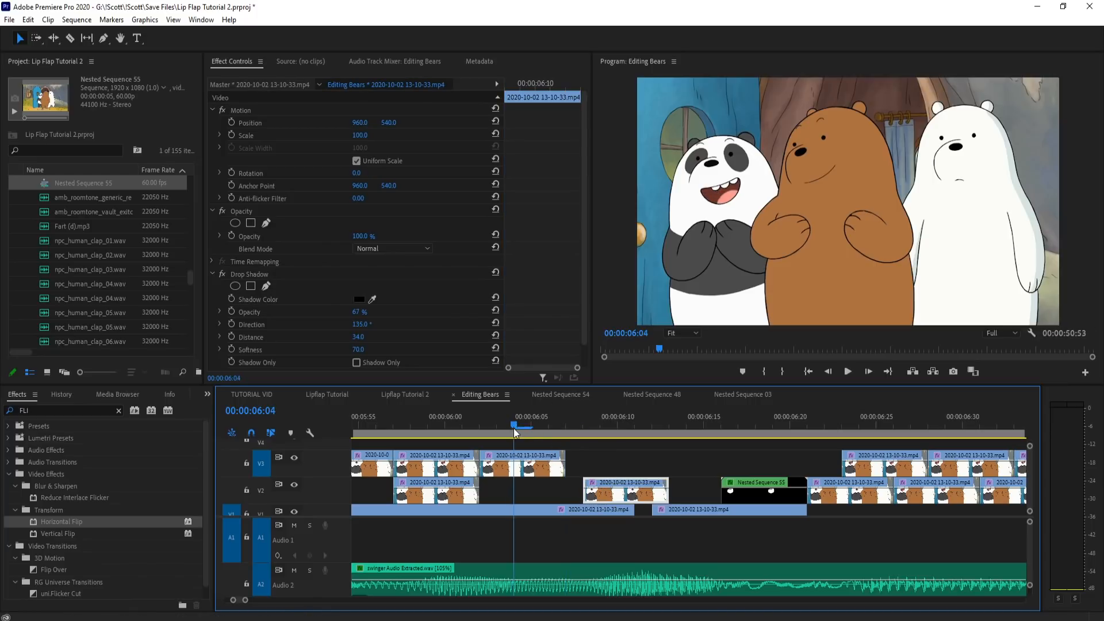
# Step: Place a copy of the V3 mouth piece from 6:02 at 6:03 and of the V2 piece from 6:08 at 6:11
pyautogui.moveTo(542, 428)
pyautogui.mouseDown()
pyautogui.moveTo(431, 418)
pyautogui.moveTo(551, 423)
pyautogui.mouseUp()
pyautogui.moveTo(531, 467); pyautogui.dragTo(548, 467)
pyautogui.click(616, 425)
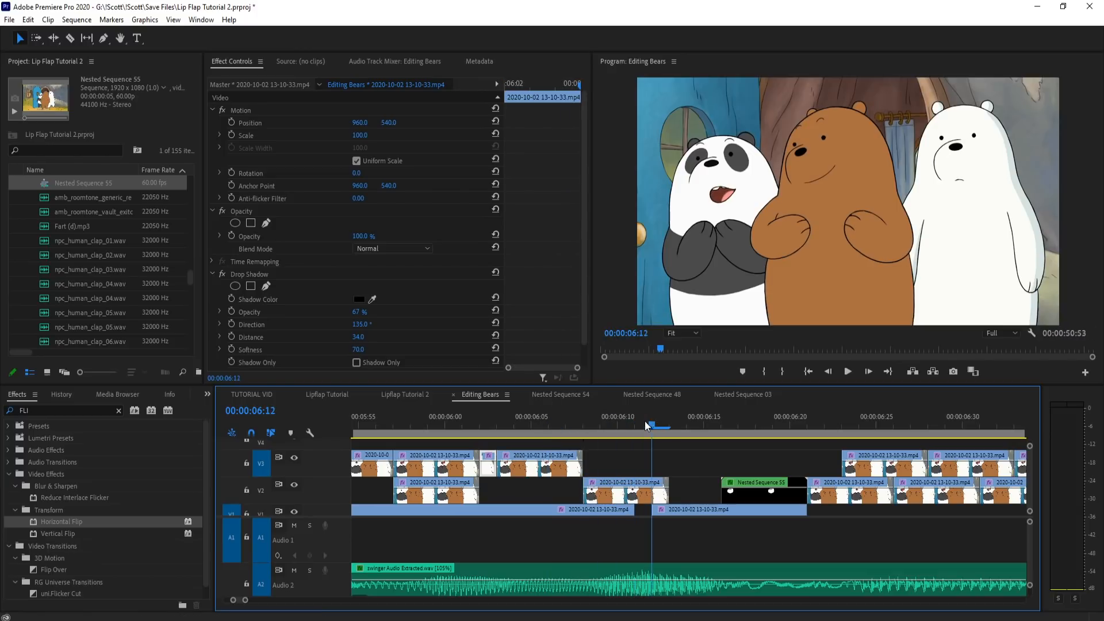
pyautogui.moveTo(738, 495); pyautogui.dragTo(739, 497)
pyautogui.moveTo(648, 494); pyautogui.dragTo(701, 494)
# Step: Lower the nested mouth to a vertical position of 684.0 and set its rotation to -20°
pyautogui.click(687, 424)
pyautogui.moveTo(720, 424); pyautogui.dragTo(753, 427)
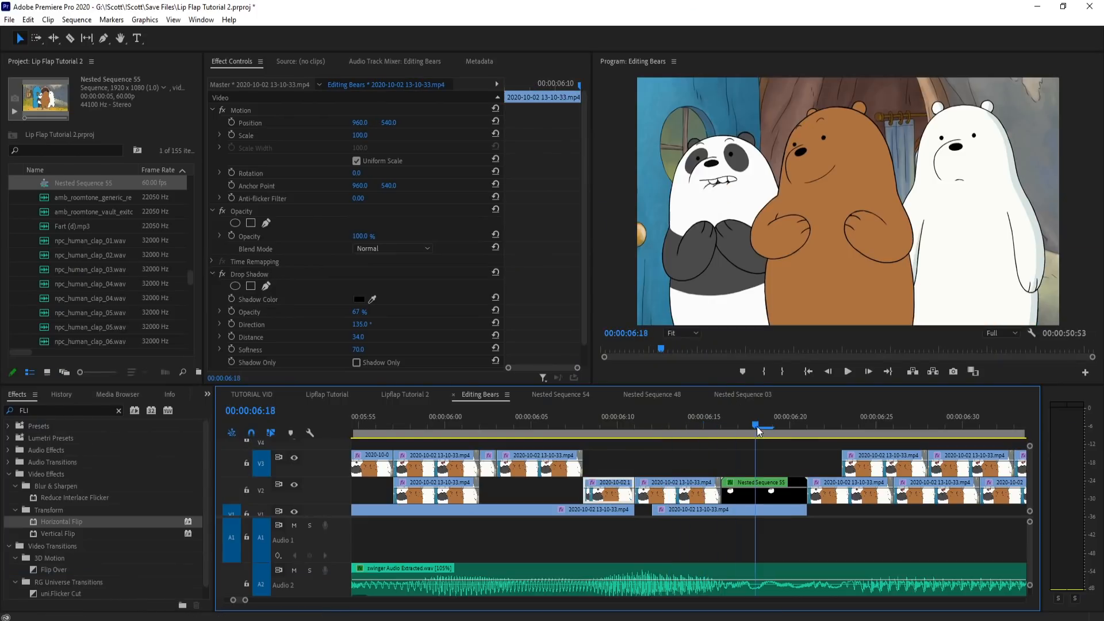
pyautogui.click(730, 494)
pyautogui.moveTo(389, 123); pyautogui.dragTo(418, 123)
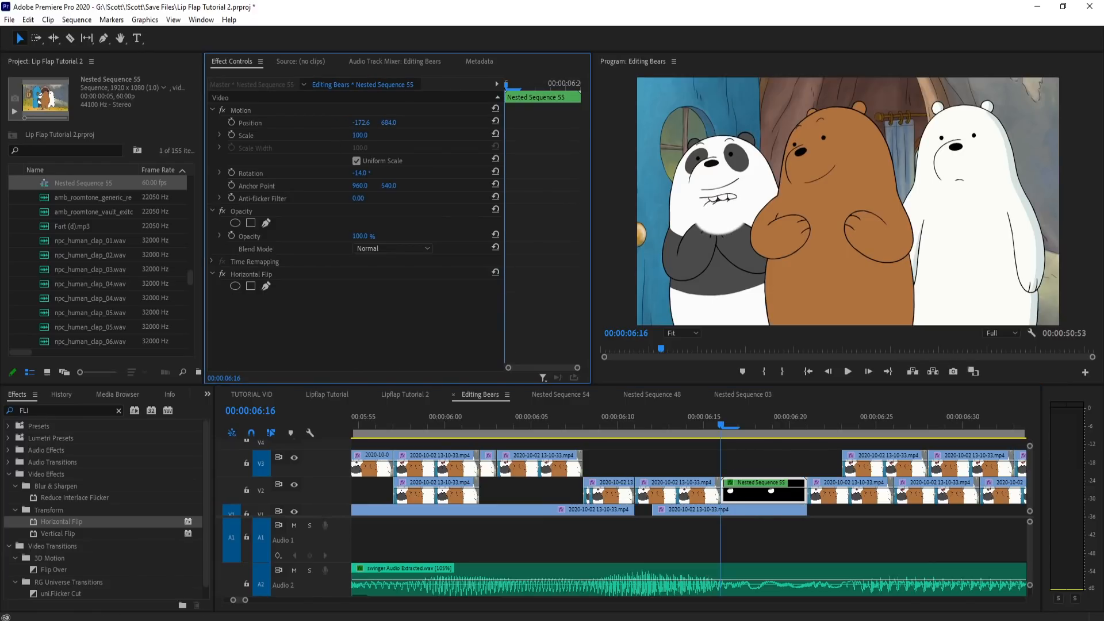
pyautogui.moveTo(364, 174); pyautogui.dragTo(358, 174)
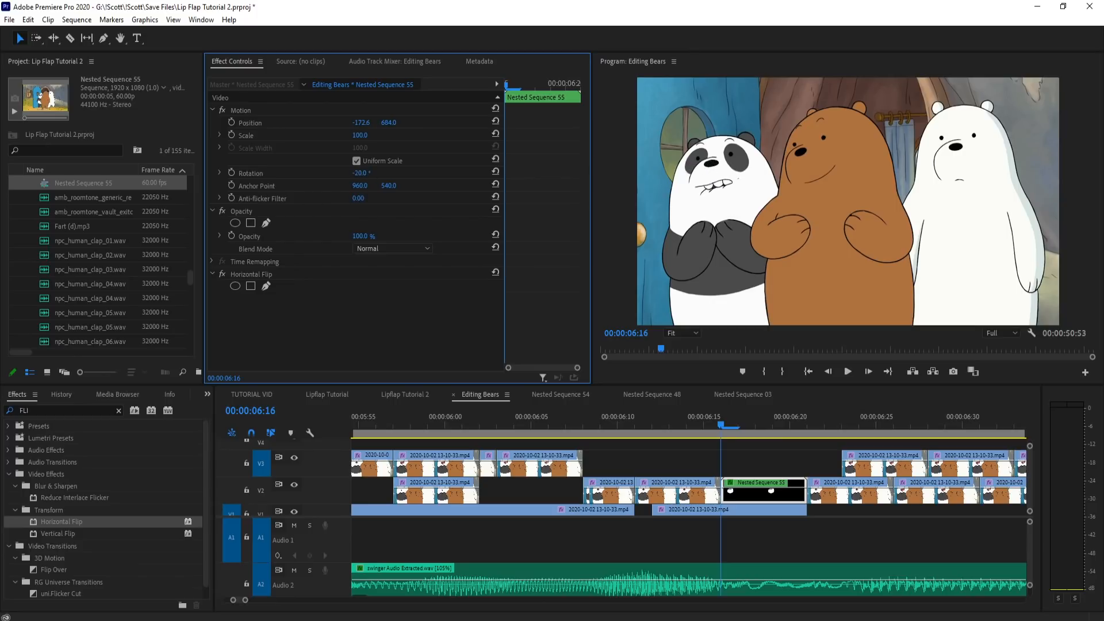
# Step: Place the nested mouth on V4 at 6:06 over the open mouth and reduce its opacity to 23%
pyautogui.click(705, 426)
pyautogui.moveTo(770, 487); pyautogui.dragTo(738, 467)
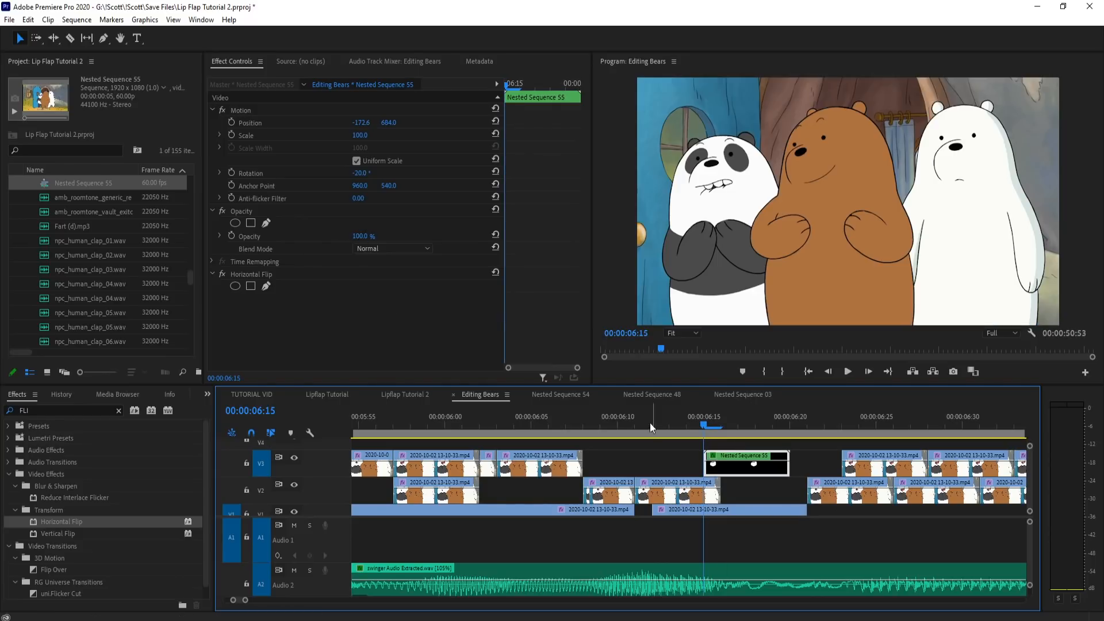
pyautogui.moveTo(653, 422); pyautogui.dragTo(547, 422)
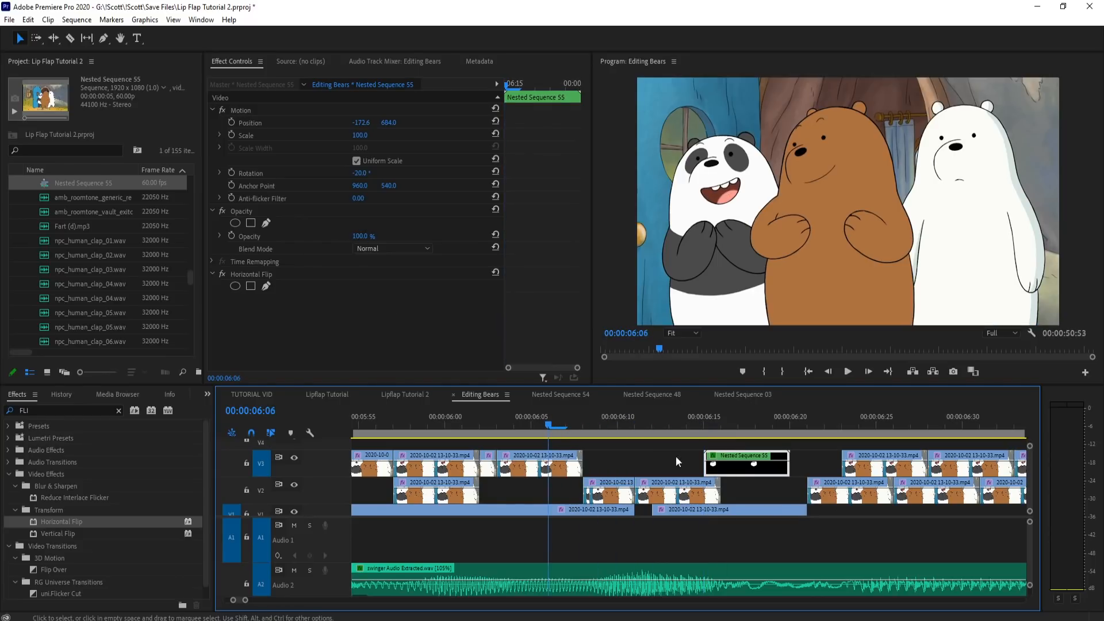
pyautogui.moveTo(727, 473); pyautogui.dragTo(571, 443)
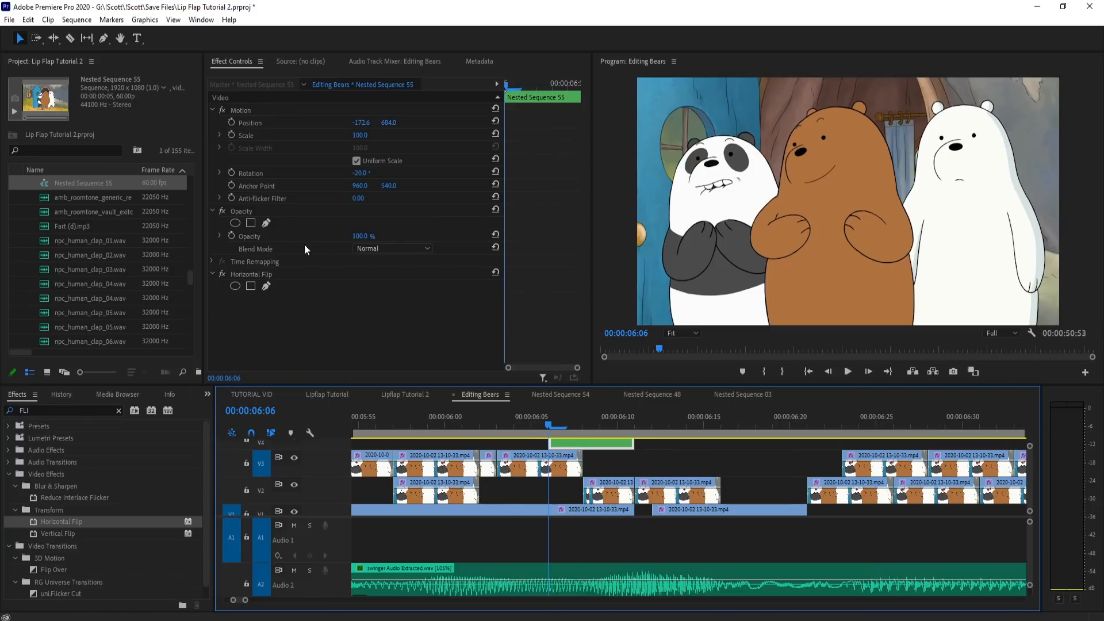
pyautogui.click(362, 236)
pyautogui.write('30')
pyautogui.press('Return')
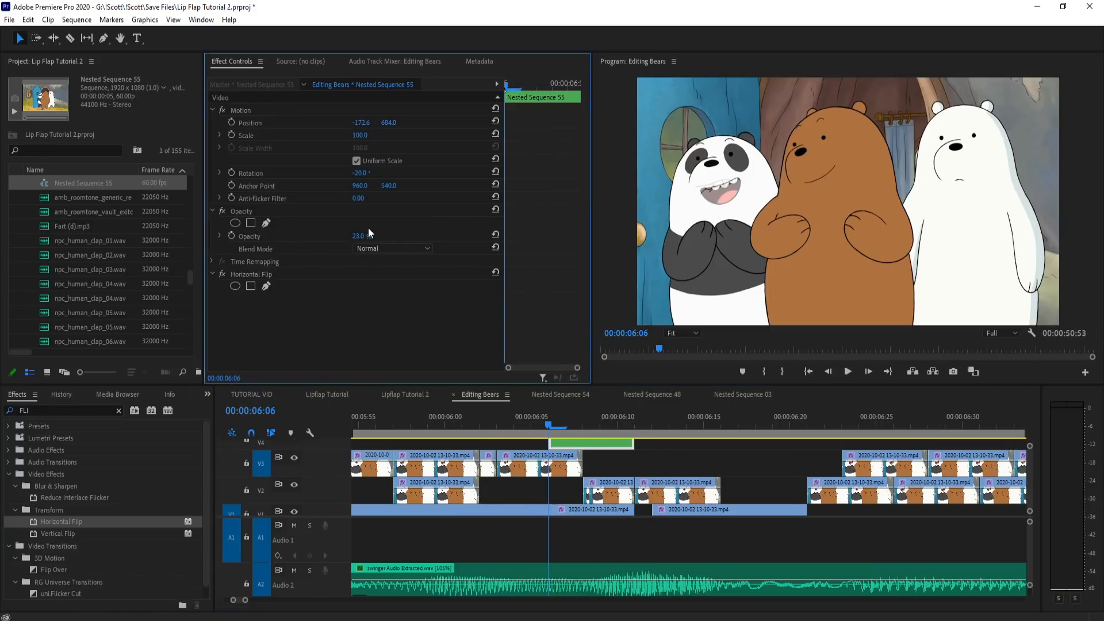
# Step: Align the nested mouth with the open mouth beneath, using rotation -24° and position -126.3, 722.7
pyautogui.moveTo(363, 172); pyautogui.dragTo(360, 171)
pyautogui.click(287, 109)
pyautogui.moveTo(704, 207); pyautogui.dragTo(713, 210)
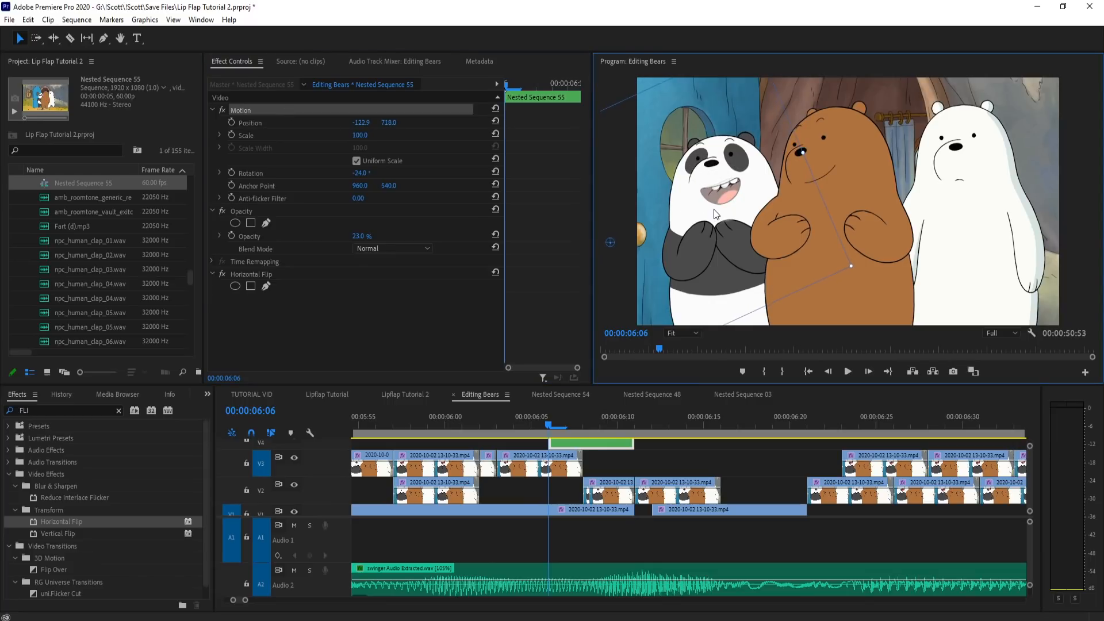
pyautogui.click(697, 411)
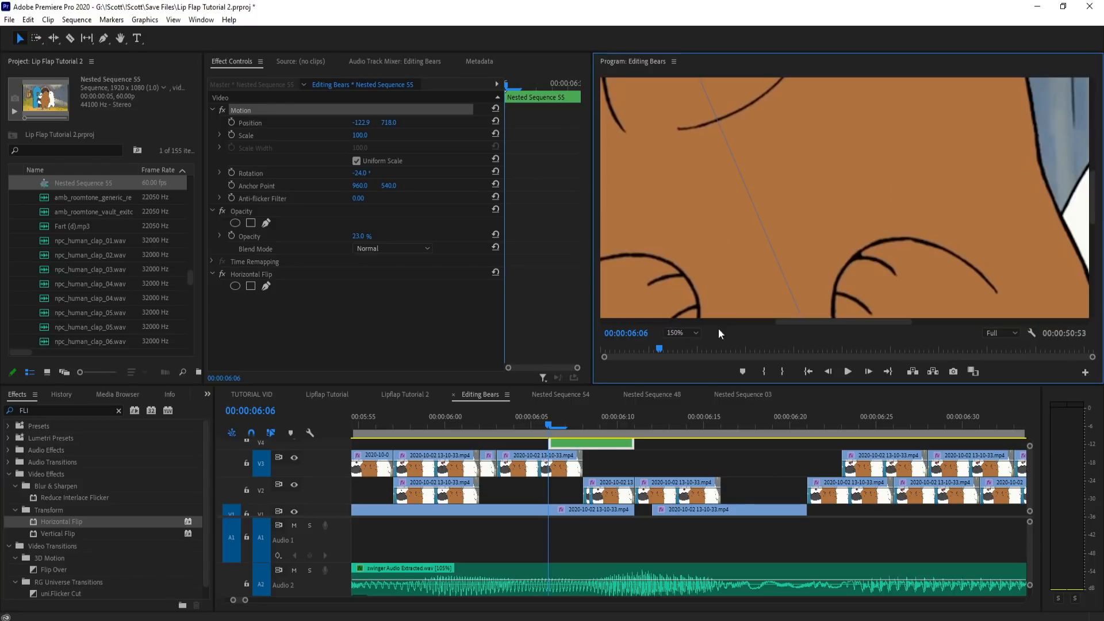
pyautogui.click(738, 321)
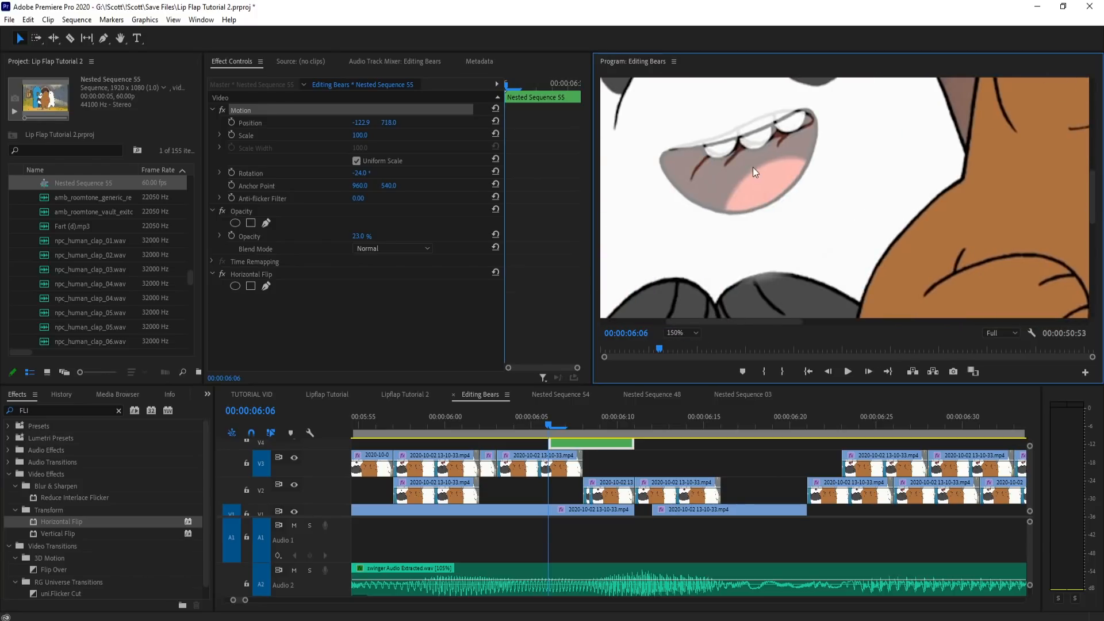
pyautogui.moveTo(714, 115); pyautogui.dragTo(711, 122)
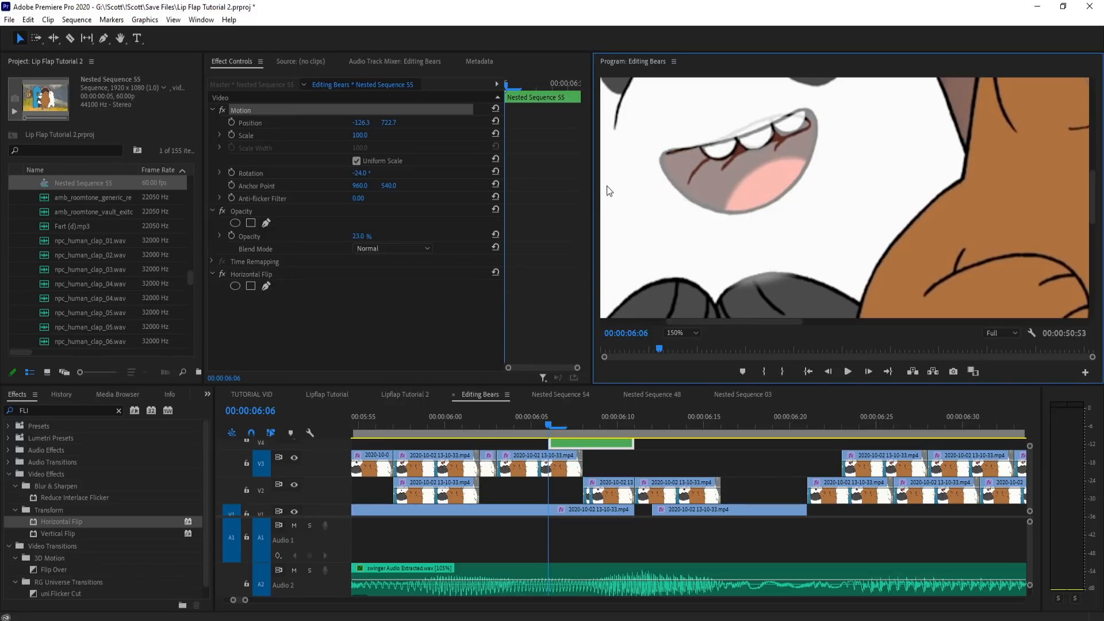
# Step: Restore the nested mouth's opacity to 100% and move it back to V3 at 6:16
pyautogui.click(360, 237)
pyautogui.write('83')
pyautogui.press('Return')
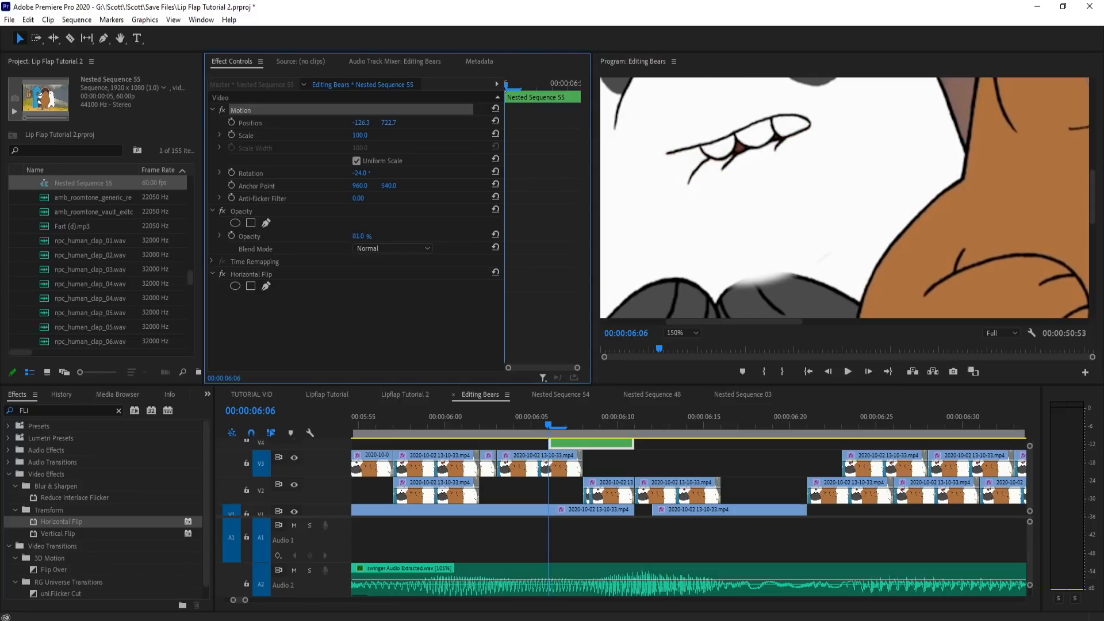
pyautogui.moveTo(360, 237)
pyautogui.mouseDown()
pyautogui.moveTo(312, 236)
pyautogui.moveTo(369, 236)
pyautogui.mouseUp()
pyautogui.moveTo(605, 446); pyautogui.dragTo(778, 472)
pyautogui.moveTo(685, 430); pyautogui.dragTo(736, 429)
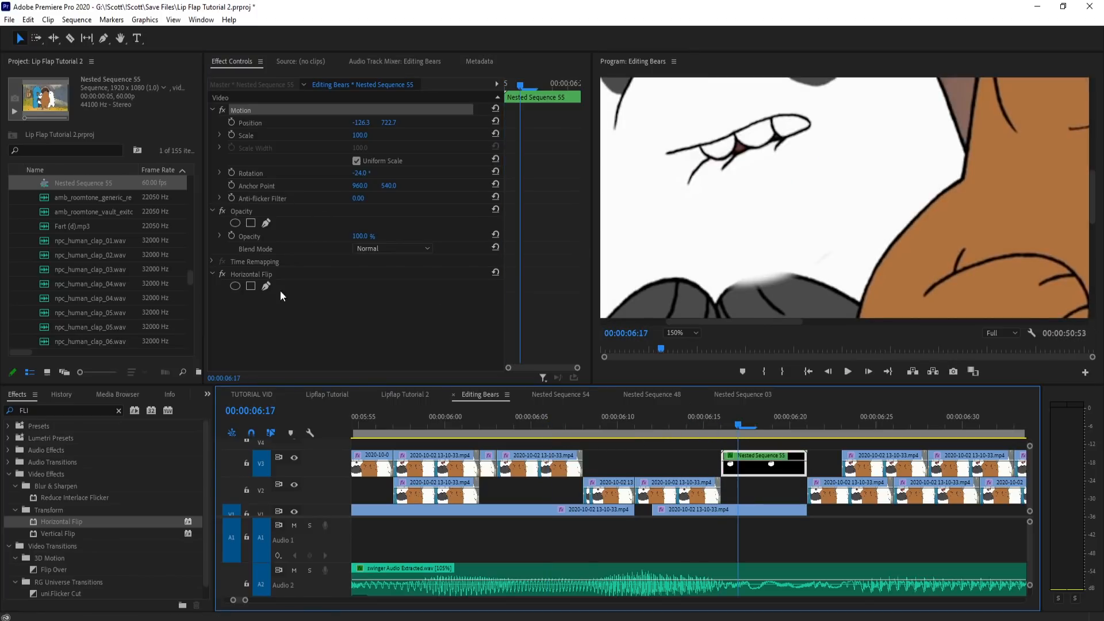
# Step: Draw a closed opacity mask around the nested clenched-teeth mouth and play back the result
pyautogui.click(266, 223)
pyautogui.click(889, 224)
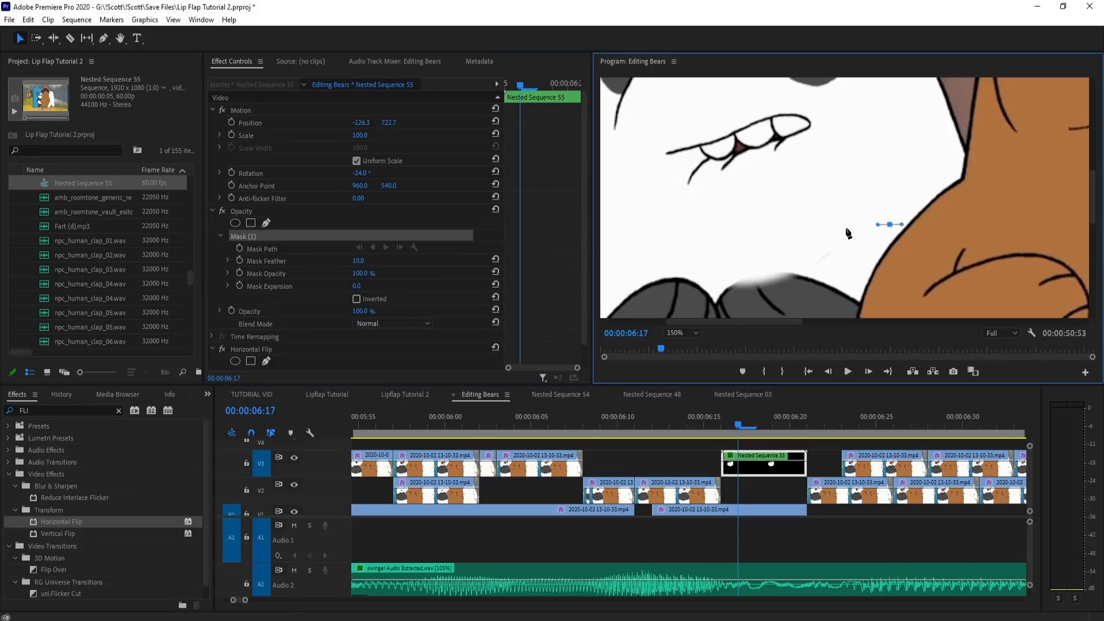
pyautogui.click(628, 244)
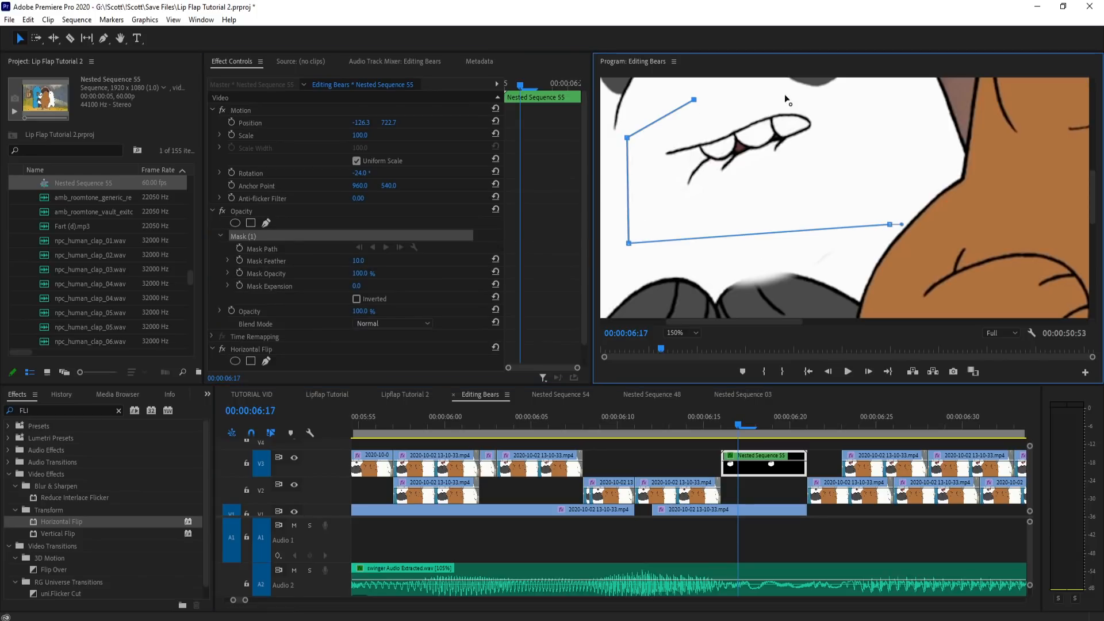
pyautogui.click(890, 225)
pyautogui.click(770, 443)
pyautogui.moveTo(739, 431); pyautogui.dragTo(843, 432)
pyautogui.press('space')
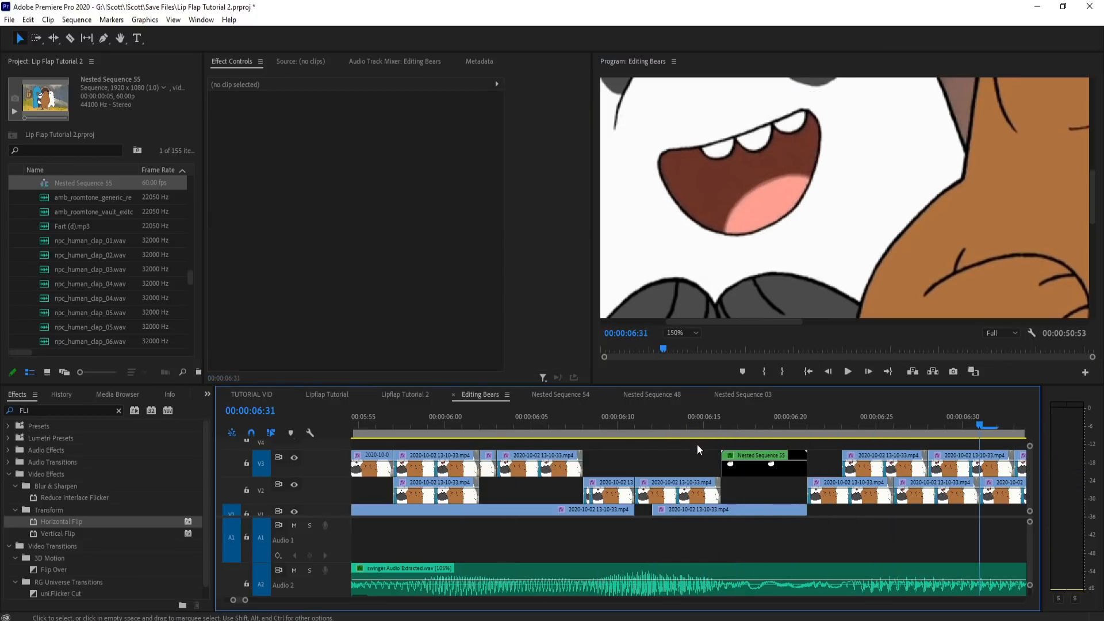
# Step: Add a one-frame copy of the nested mouth on V3 at 6:15 and play back the flaps around it
pyautogui.moveTo(617, 416); pyautogui.dragTo(705, 420)
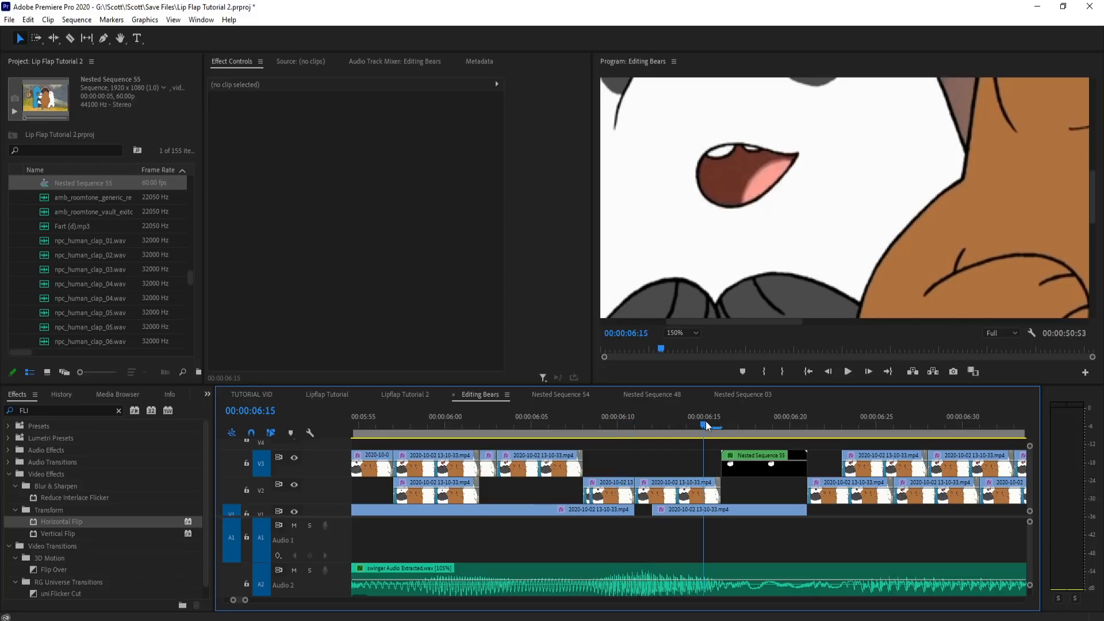
pyautogui.click(743, 464)
pyautogui.moveTo(726, 473); pyautogui.dragTo(744, 467)
pyautogui.moveTo(661, 424); pyautogui.dragTo(428, 424)
pyautogui.press('space')
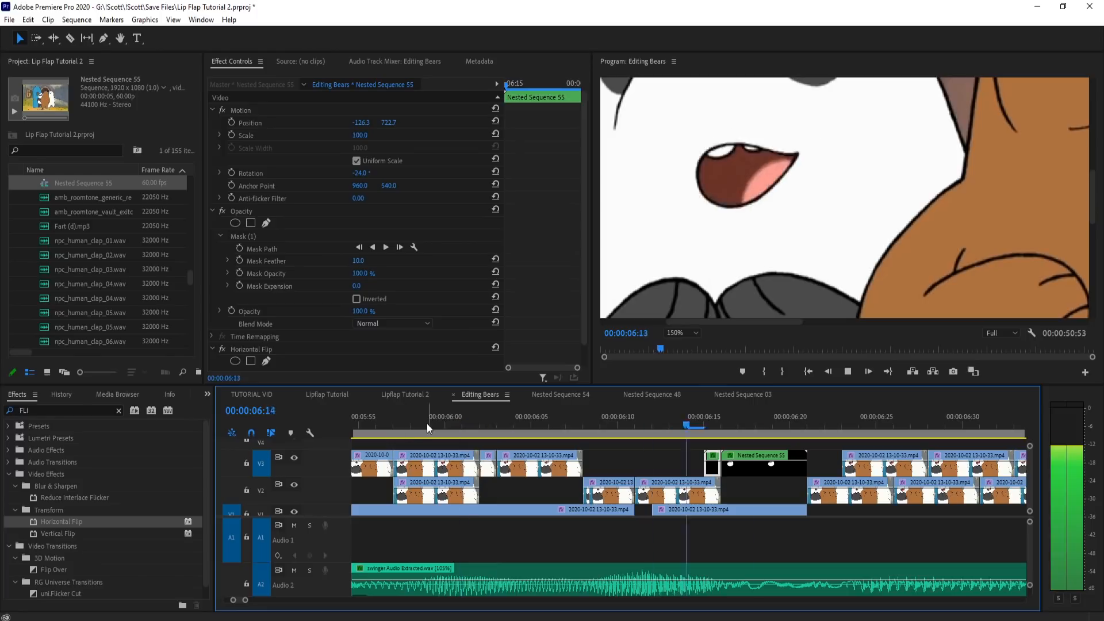
pyautogui.press('space')
# Step: Check the following flaps and move the V3 mouth piece from 6:23 to 6:26
pyautogui.press('-')
pyautogui.moveTo(547, 428); pyautogui.dragTo(626, 430)
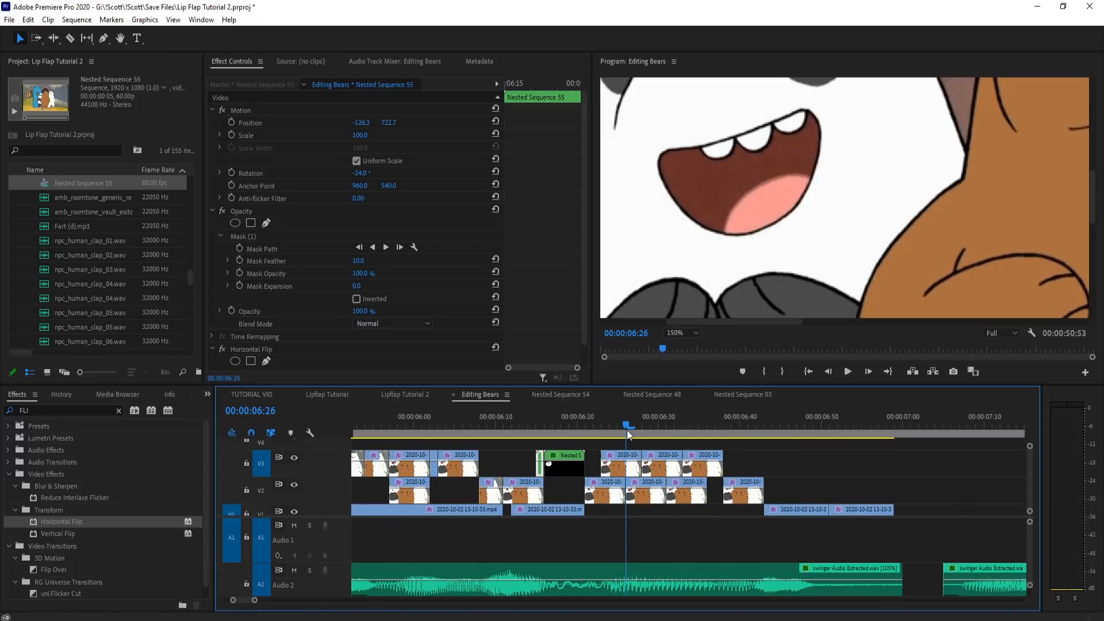
pyautogui.moveTo(607, 469)
pyautogui.mouseDown()
pyautogui.moveTo(622, 469)
pyautogui.moveTo(603, 475)
pyautogui.mouseUp()
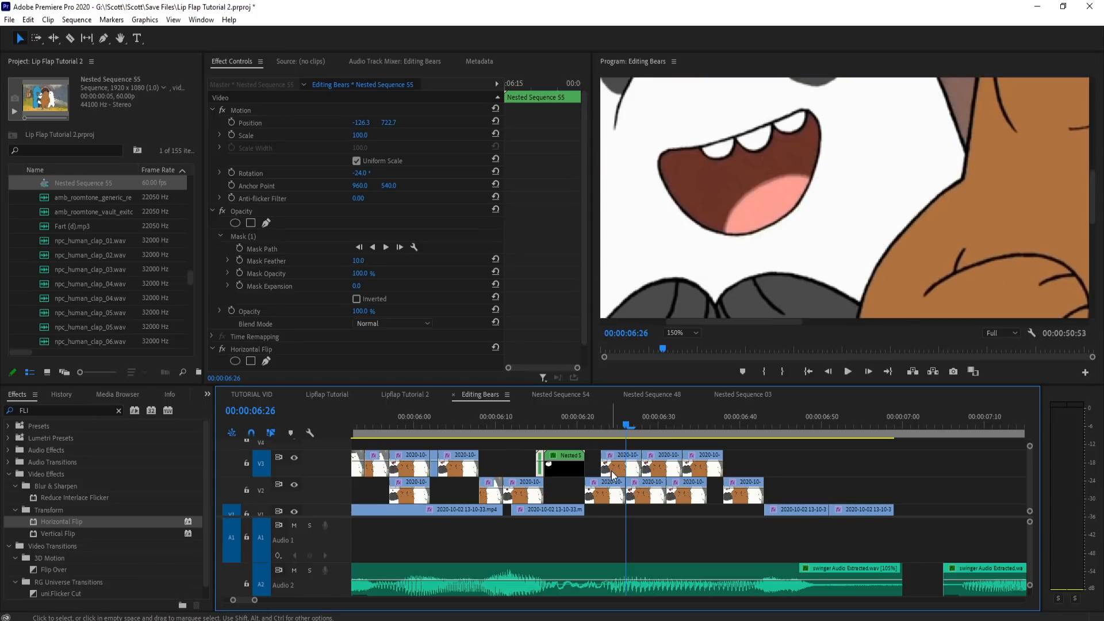
pyautogui.click(612, 471)
pyautogui.press('space')
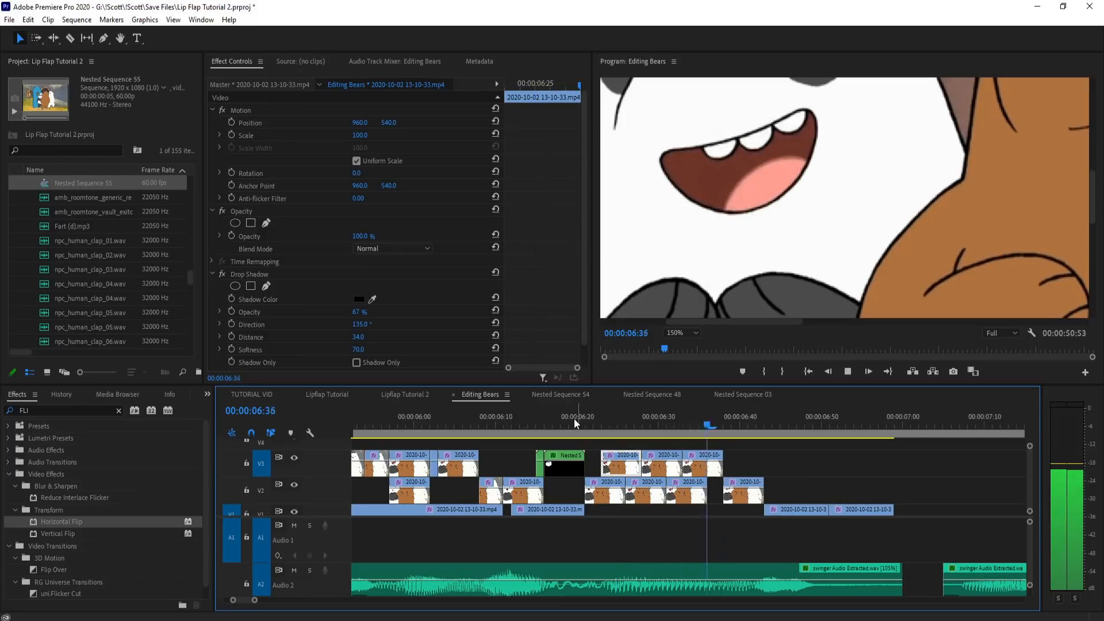
pyautogui.click(576, 421)
pyautogui.press('space')
pyautogui.moveTo(603, 429); pyautogui.dragTo(612, 429)
pyautogui.moveTo(624, 470); pyautogui.dragTo(647, 470)
# Step: Play back the lip flaps through the end of the phrase to check their sync with the audio
pyautogui.moveTo(618, 430); pyautogui.dragTo(719, 433)
pyautogui.click(630, 434)
pyautogui.press('space')
pyautogui.click(592, 431)
pyautogui.press('space')
pyautogui.press('space')
pyautogui.scroll(-1, 930, 478)
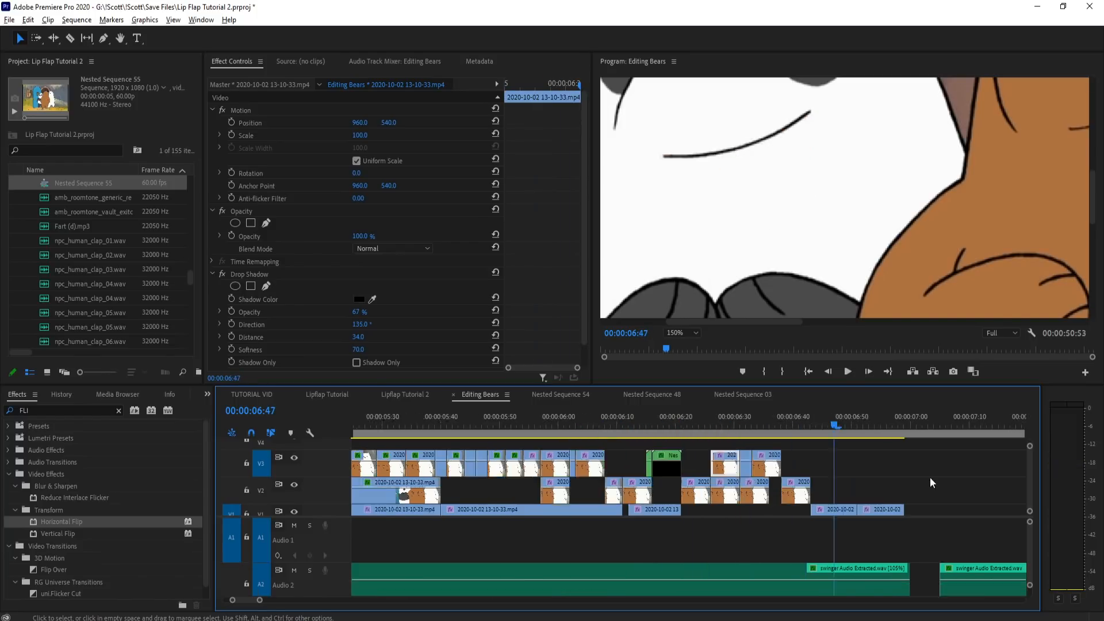
pyautogui.scroll(-1, 929, 477)
pyautogui.click(570, 418)
# Step: Set the preview zoom to Fit and play back the panda's lip flaps full screen up to 6:50
pyautogui.press('space')
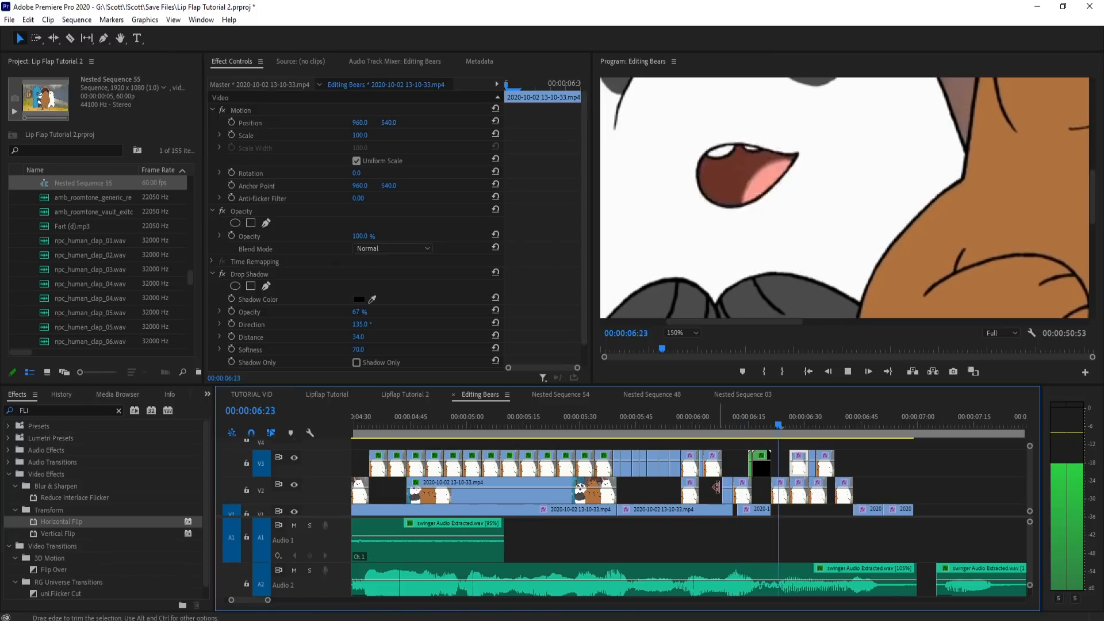
pyautogui.press('space')
pyautogui.scroll(-2, 661, 445)
pyautogui.click(536, 426)
pyautogui.scroll(1, 690, 330)
pyautogui.click(688, 332)
pyautogui.click(685, 337)
pyautogui.press('`')
pyautogui.press('space')
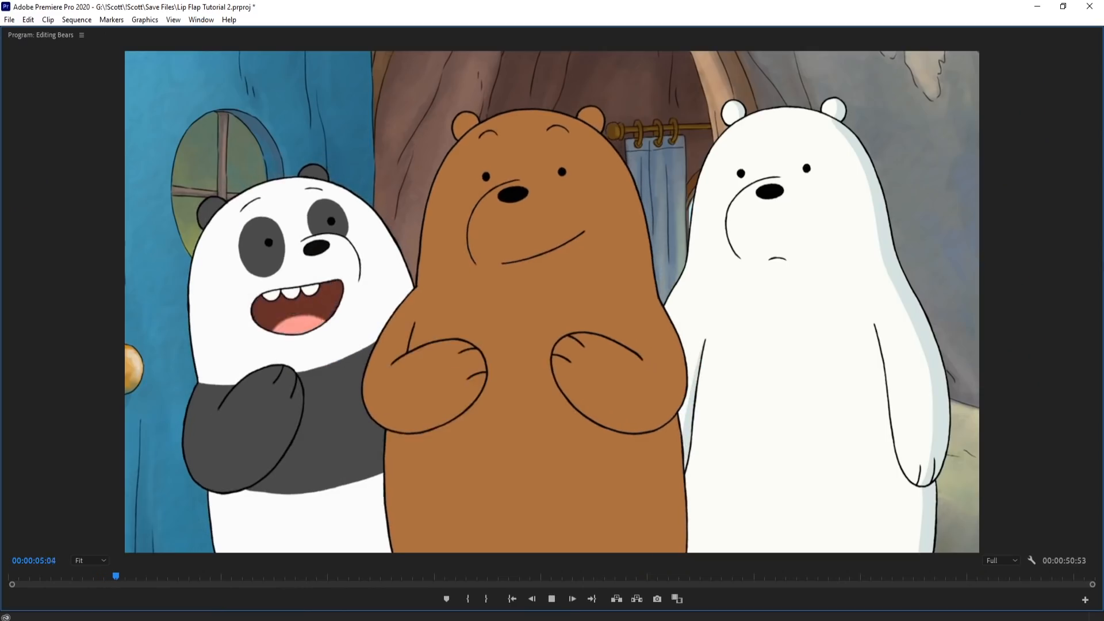
pyautogui.press('space')
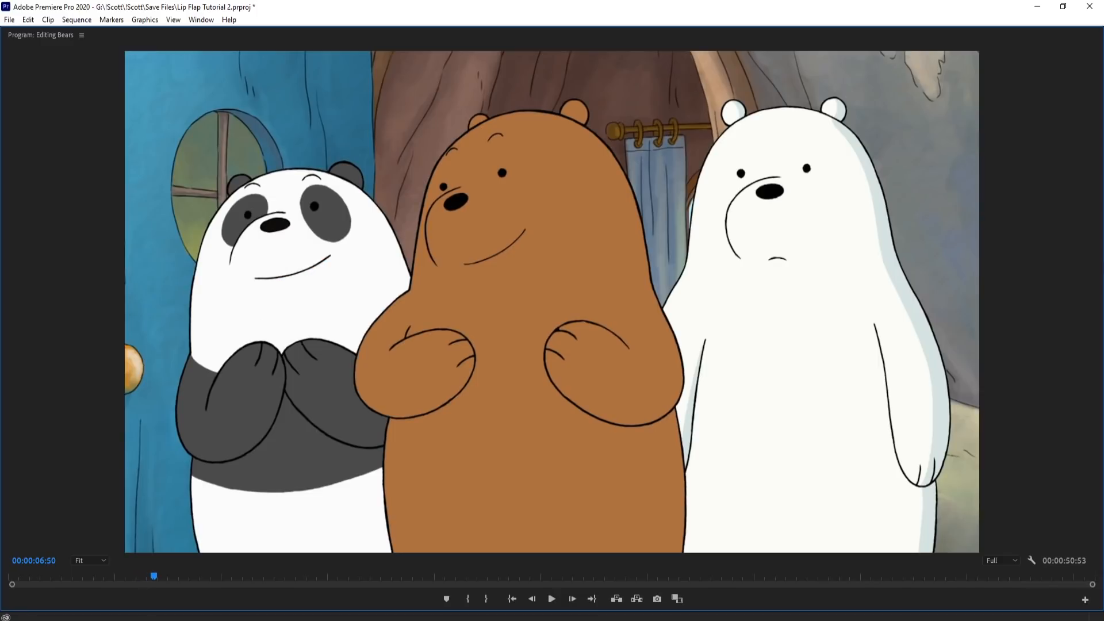
# Step: Play back the edit full screen from about 2:11 to check the lip flaps across the whole conversation
pyautogui.press('`')
pyautogui.scroll(3, 637, 477)
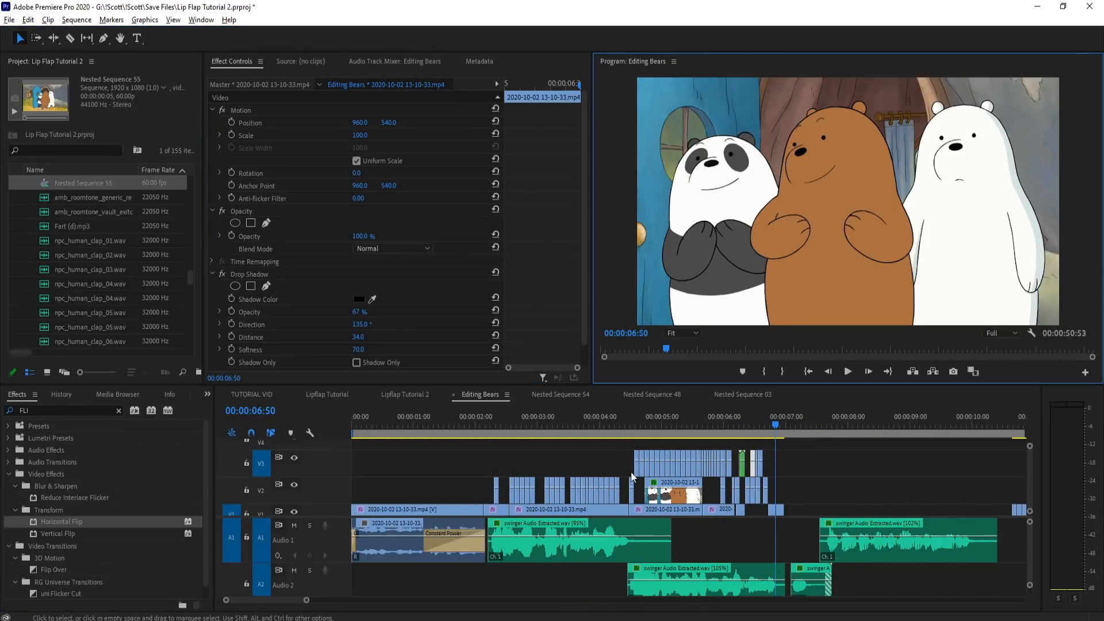
pyautogui.click(487, 420)
pyautogui.press('`')
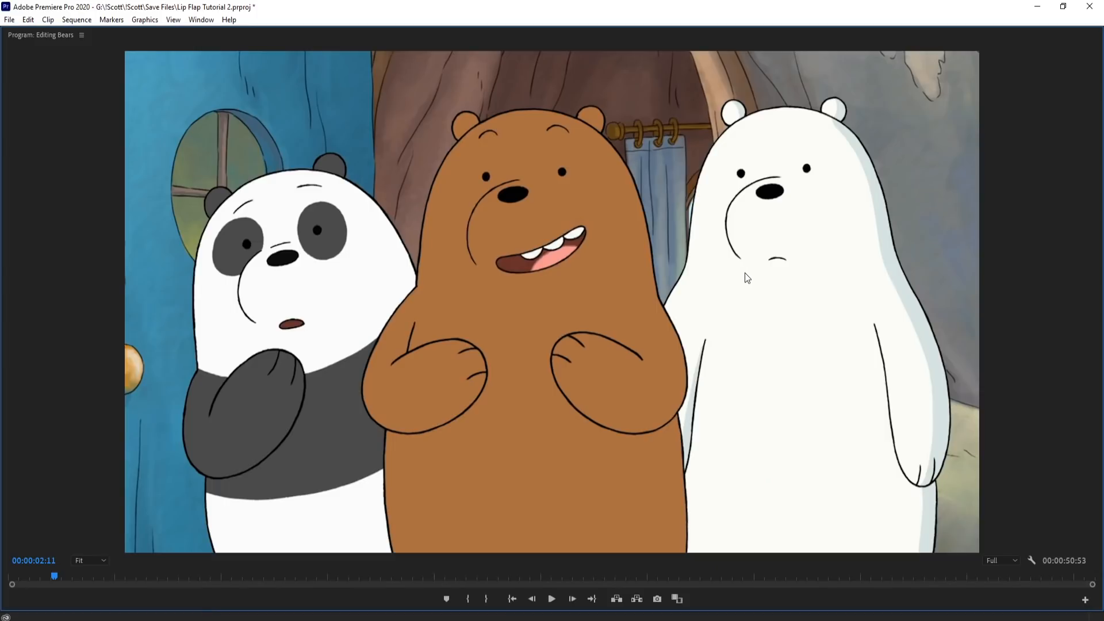
pyautogui.press('space')
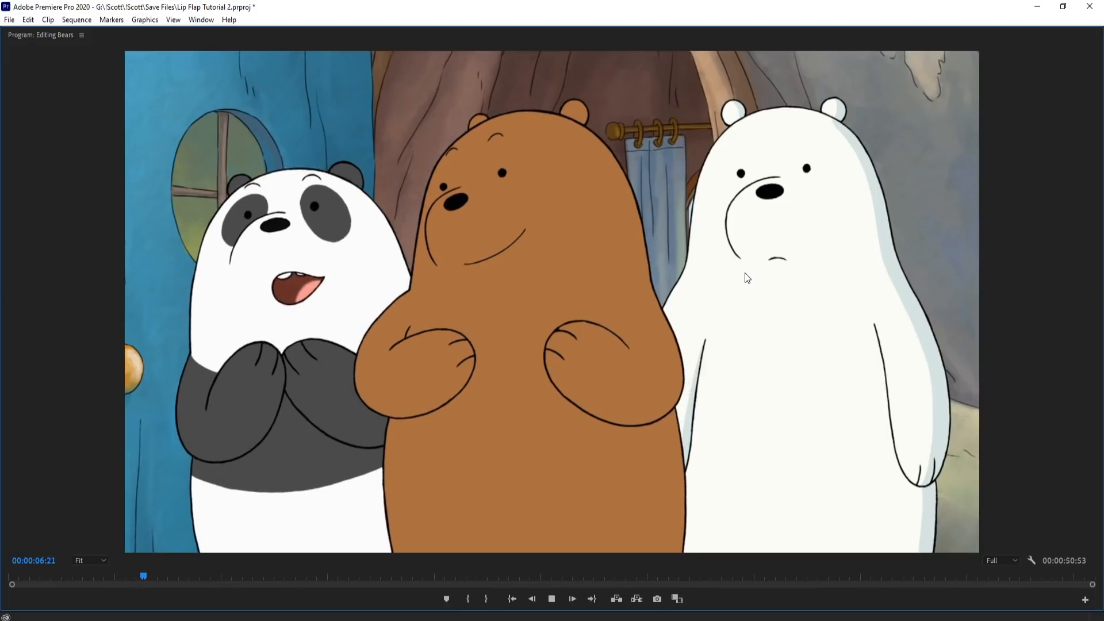
pyautogui.press('`')
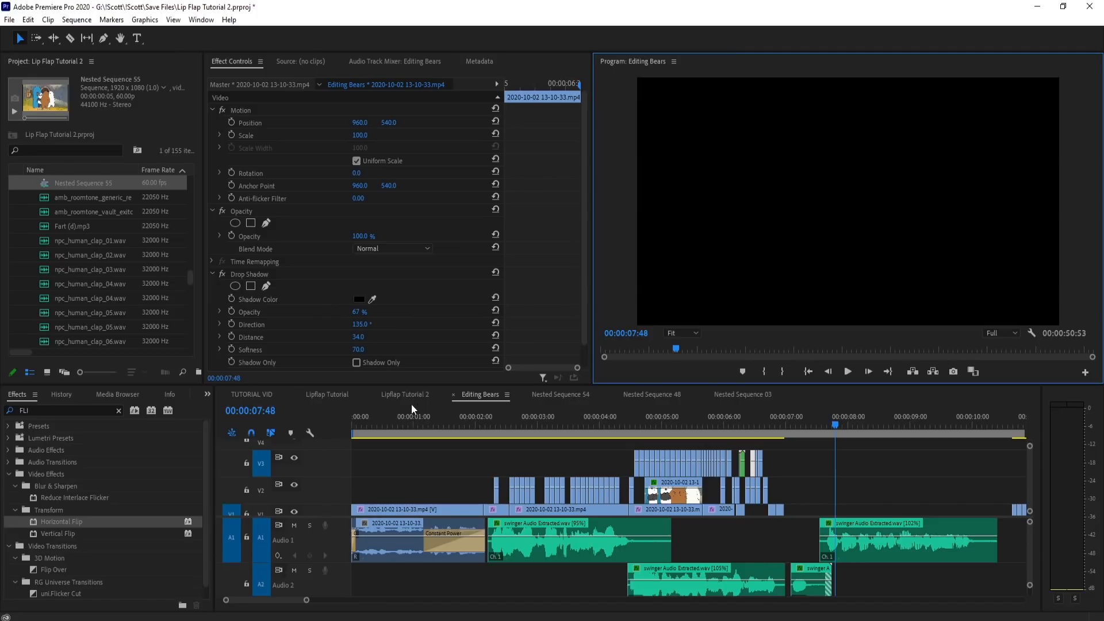
# Step: Copy the stacked camping-scene clips from the Lipflap Tutorial sequence into Editing Bears on V2 and V1, starting at about 7:09
pyautogui.click(325, 395)
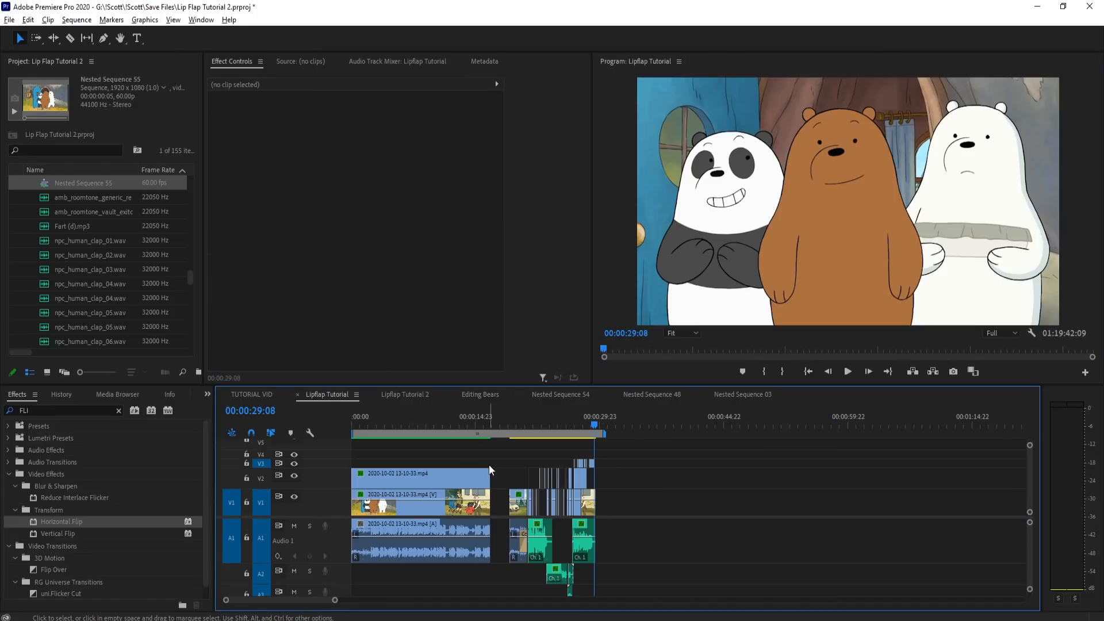
pyautogui.scroll(6, 667, 490)
pyautogui.moveTo(488, 463); pyautogui.dragTo(520, 499)
pyautogui.click(448, 428)
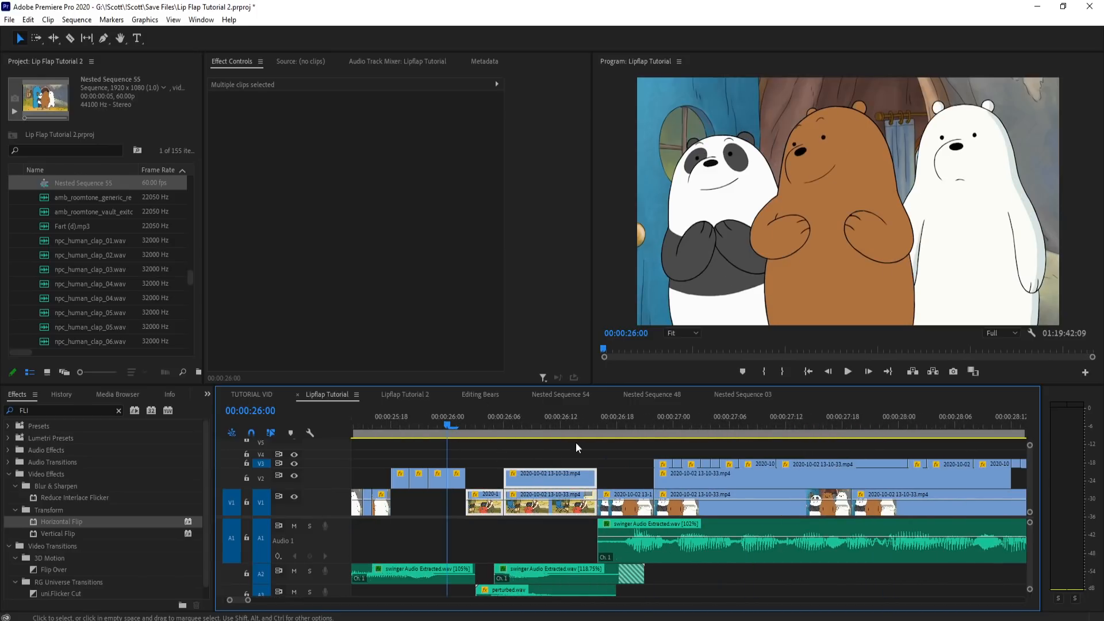
pyautogui.click(483, 396)
pyautogui.click(792, 421)
pyautogui.hotkey('ctrl', 'v')
pyautogui.scroll(5, 819, 488)
pyautogui.moveTo(810, 473); pyautogui.dragTo(761, 512)
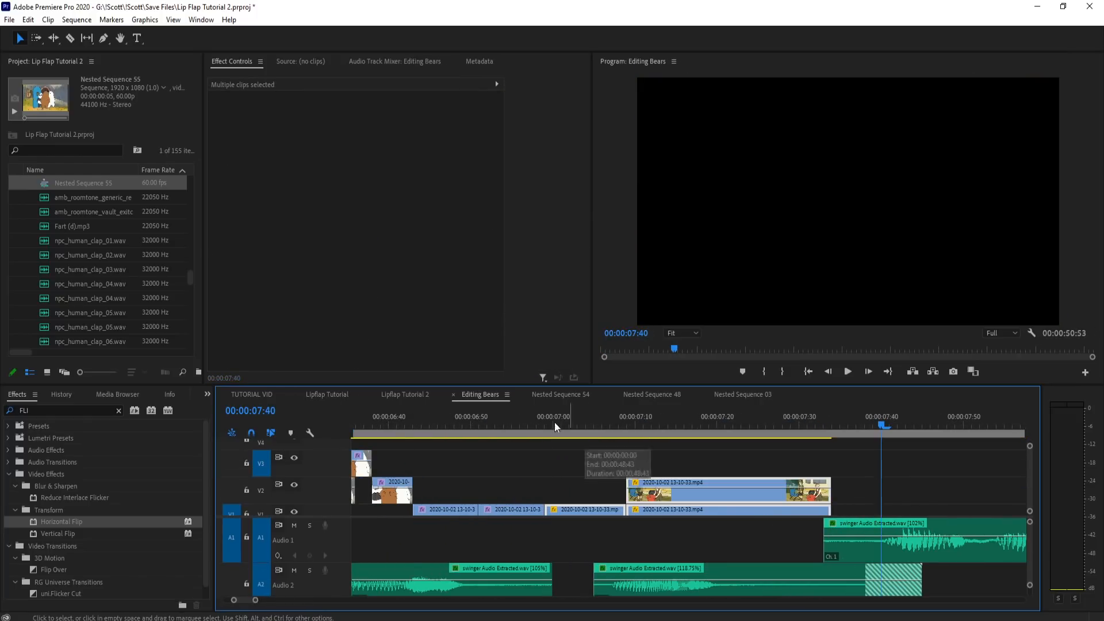
# Step: Reset the Motion settings of the V1 camping clip at 6:59 so it fills the frame
pyautogui.click(550, 421)
pyautogui.press('space')
pyautogui.click(549, 420)
pyautogui.click(587, 508)
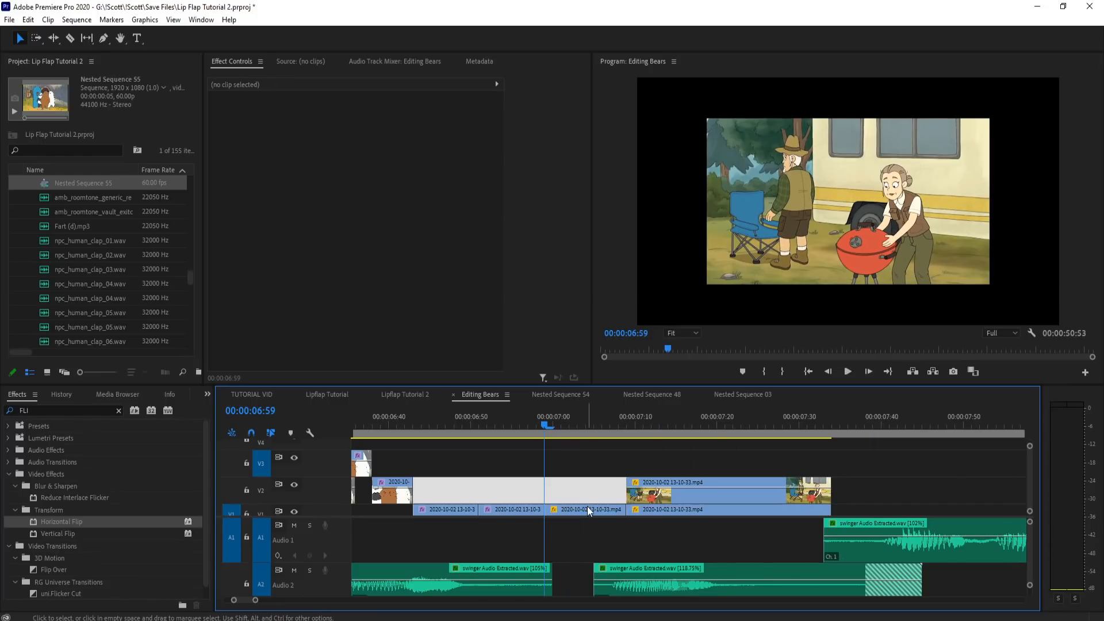
pyautogui.click(495, 109)
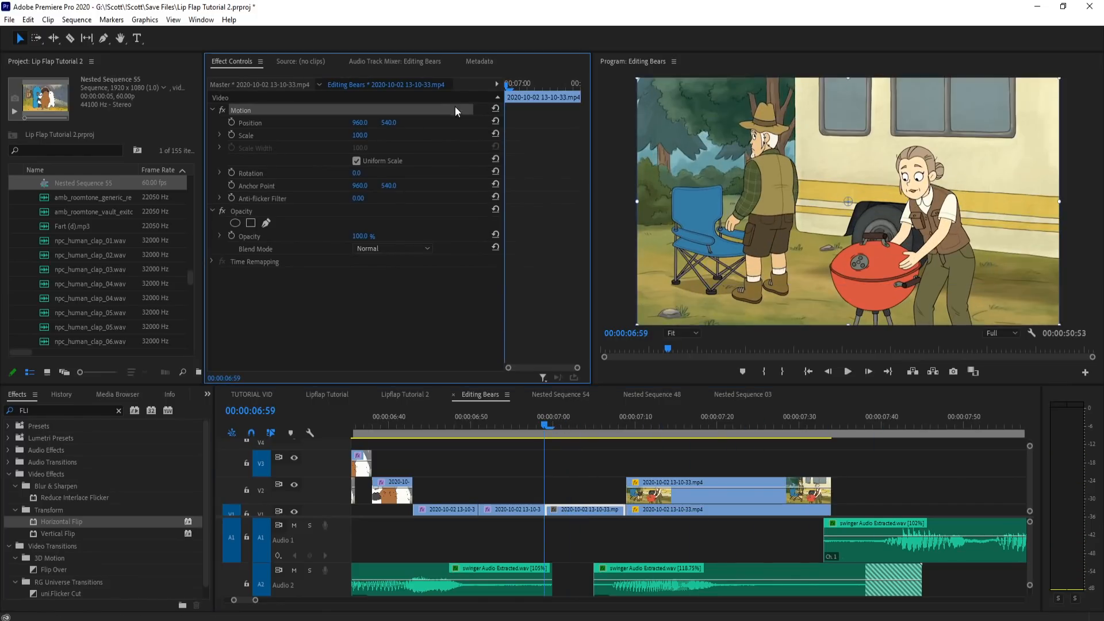
# Step: Apply the reset camping clip's full-frame settings to the stacked V1 and V2 camping clips that follow it
pyautogui.moveTo(760, 423); pyautogui.dragTo(741, 425)
pyautogui.moveTo(732, 464); pyautogui.dragTo(608, 514)
pyautogui.hotkey('ctrl', 'c')
pyautogui.hotkey('ctrl', 'v')
pyautogui.hotkey('ctrl', 'z')
pyautogui.scroll(-2, 714, 466)
pyautogui.click(580, 505)
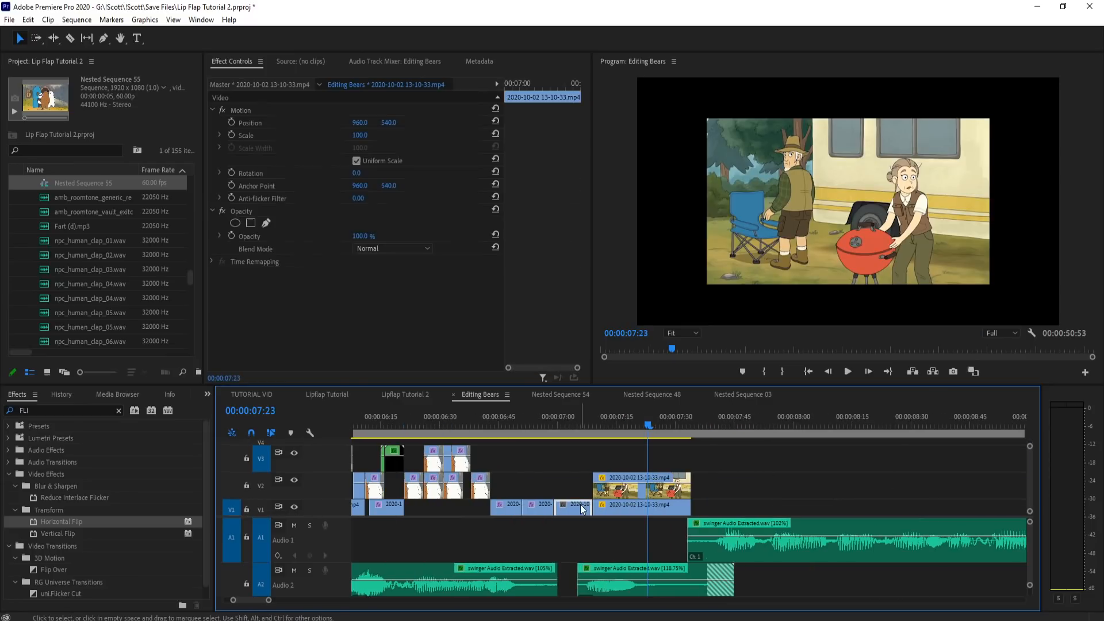
pyautogui.moveTo(723, 469); pyautogui.dragTo(591, 515)
# Step: Play back the end of the panda's line into the camping shot full screen to check the transition
pyautogui.click(531, 424)
pyautogui.press('`')
pyautogui.press('space')
pyautogui.press('space')
pyautogui.press('`')
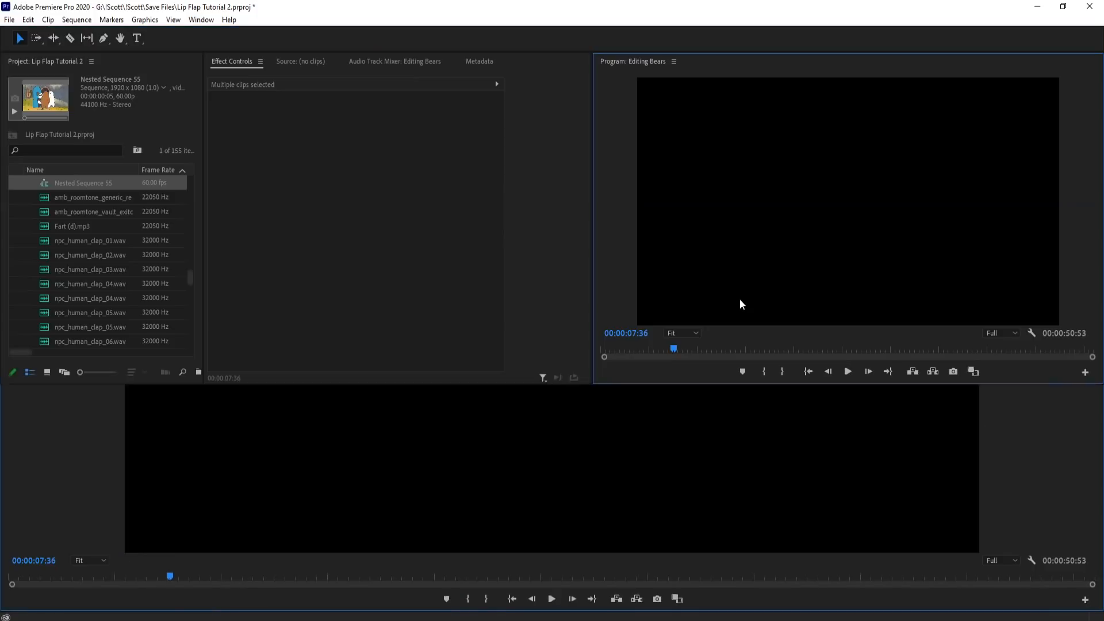
pyautogui.moveTo(621, 429); pyautogui.dragTo(691, 432)
pyautogui.scroll(-2, 618, 443)
pyautogui.click(547, 418)
pyautogui.press('`')
# Step: Replay the panda's lip flaps from before 5:56 to check their sync leading up to the camping shot
pyautogui.press('space')
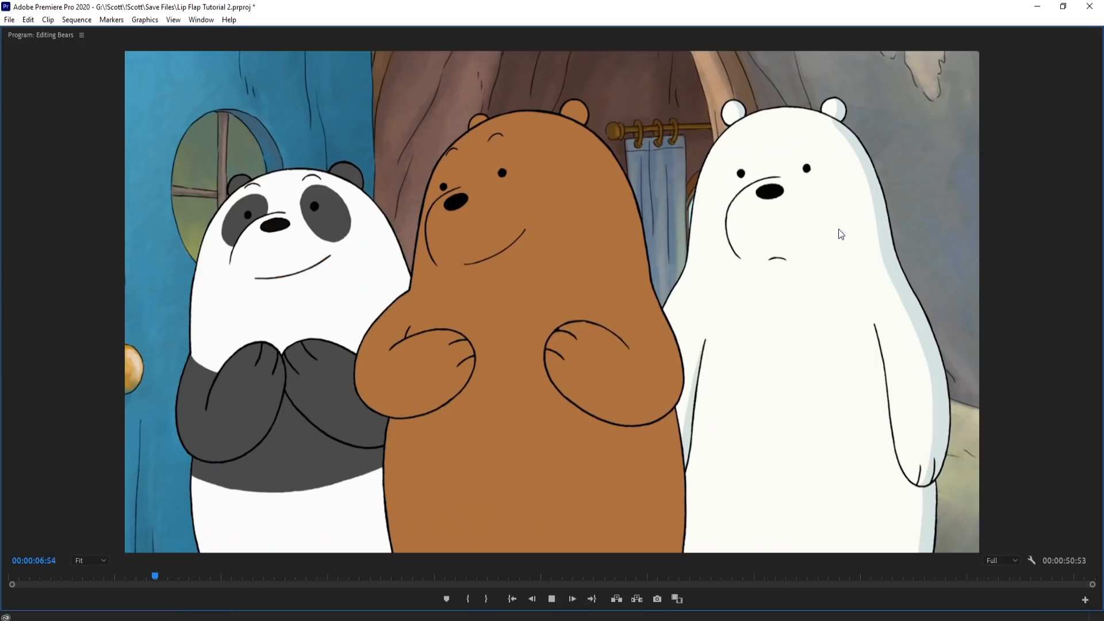
pyautogui.press('`')
pyautogui.click(453, 424)
pyautogui.press('`')
pyautogui.press('space')
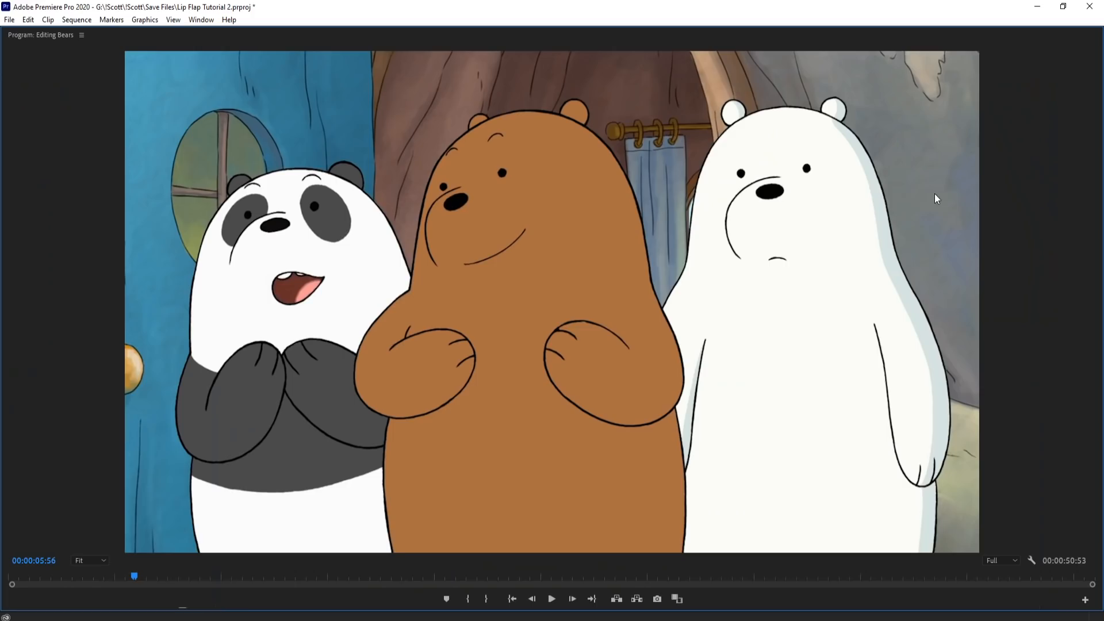
pyautogui.press('`')
pyautogui.click(528, 424)
pyautogui.click(488, 425)
pyautogui.press('`')
pyautogui.press('space')
pyautogui.press('`')
pyautogui.scroll(-3, 813, 453)
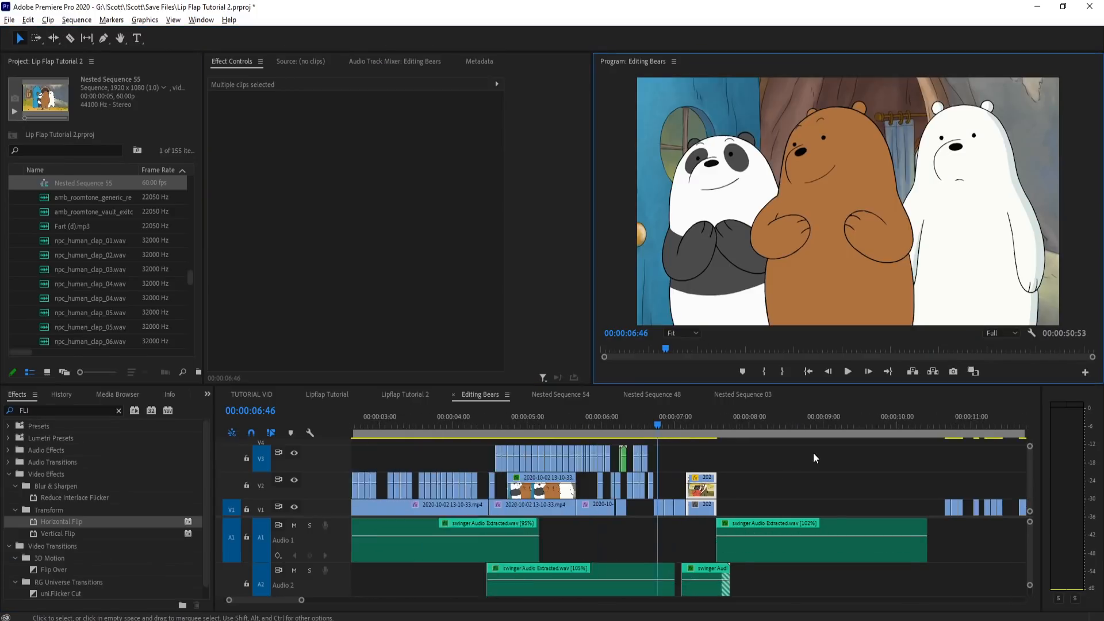
# Step: Play back the edit full screen from the start of the swinger audio through the camping shot
pyautogui.click(433, 426)
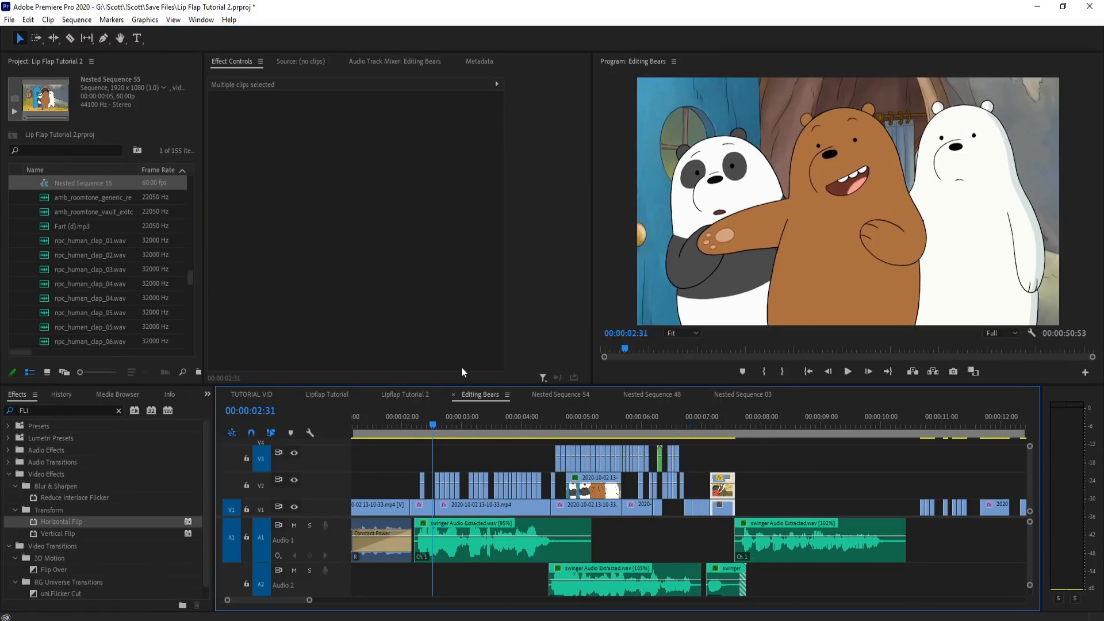
pyautogui.click(419, 426)
pyautogui.press('`')
pyautogui.press('space')
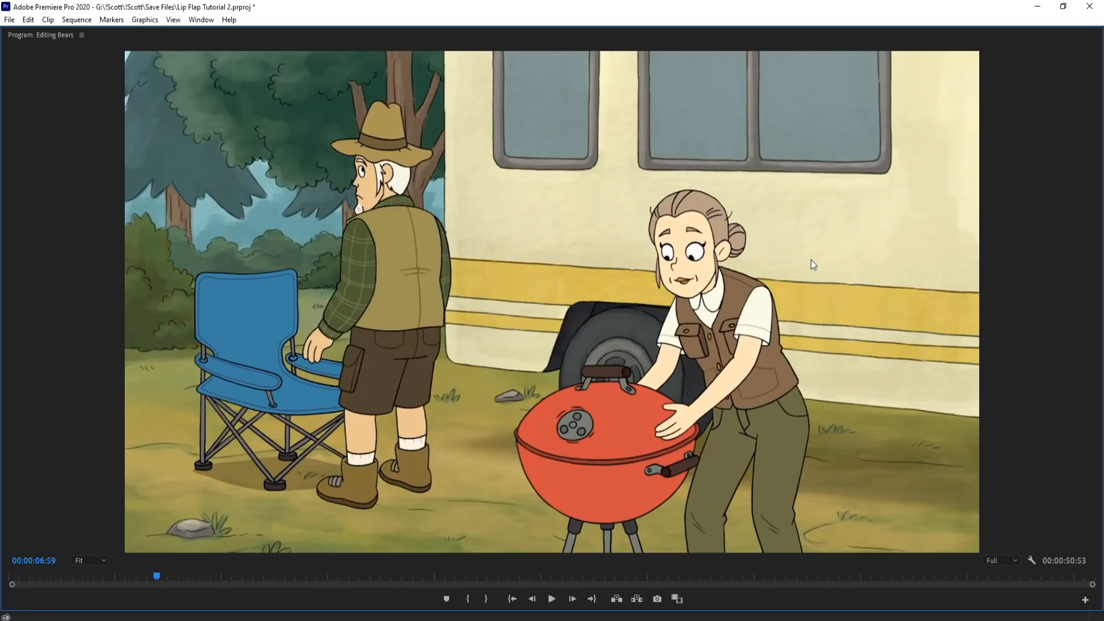
pyautogui.press('`')
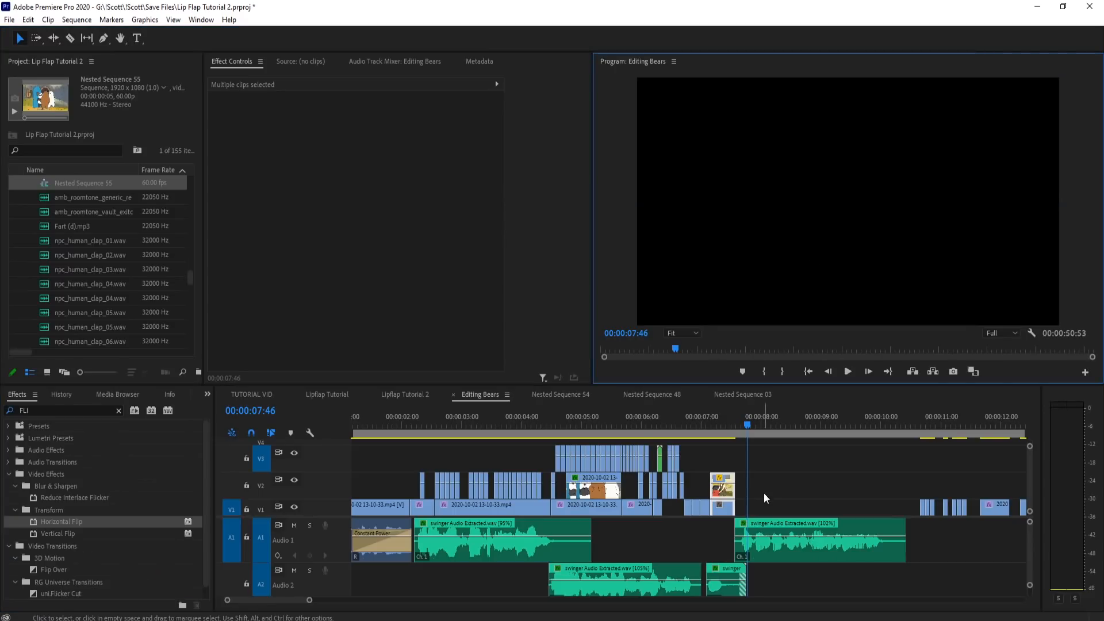
# Step: Duplicate the V1 bears clip near 6:55 onto V2 just after the camping shot and extend it to about 11:28
pyautogui.scroll(3, 763, 492)
pyautogui.scroll(2, 675, 488)
pyautogui.scroll(3, 725, 484)
pyautogui.scroll(-1, 480, 468)
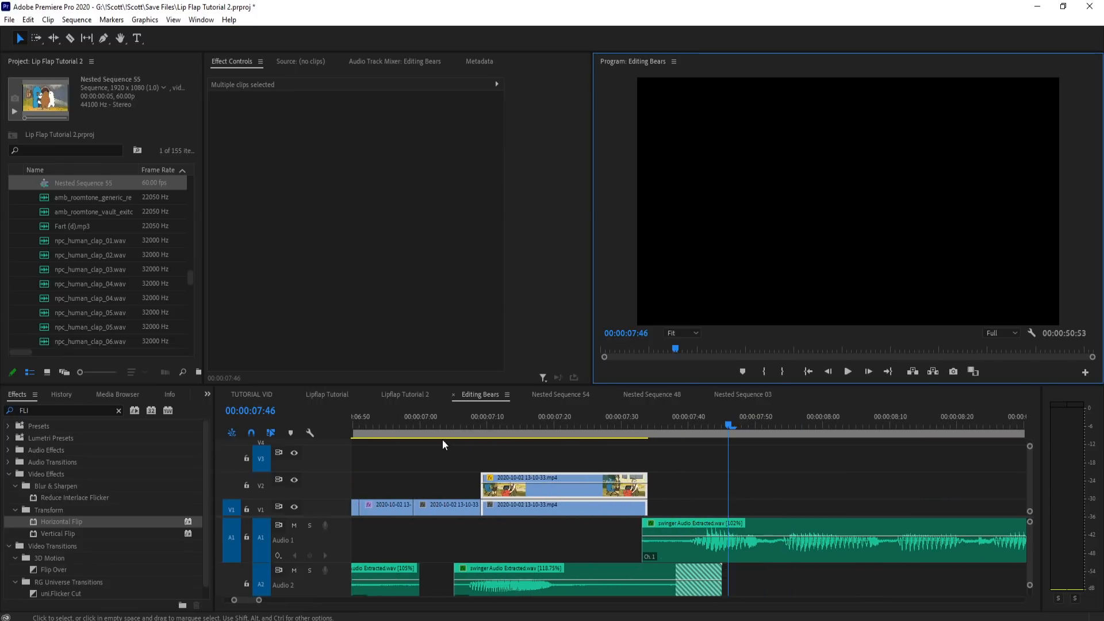
pyautogui.click(442, 426)
pyautogui.click(444, 509)
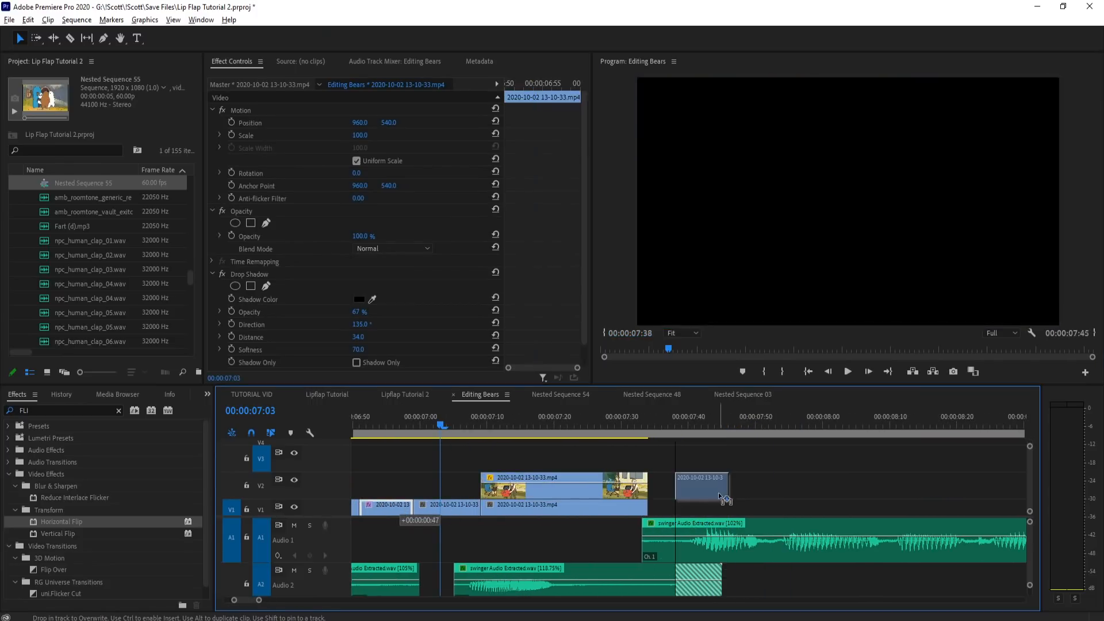
pyautogui.scroll(-4, 447, 460)
pyautogui.moveTo(492, 490); pyautogui.dragTo(852, 489)
# Step: Play through the extended V2 clip and turn off Hold On in its Frame Hold Options
pyautogui.click(502, 429)
pyautogui.press('space')
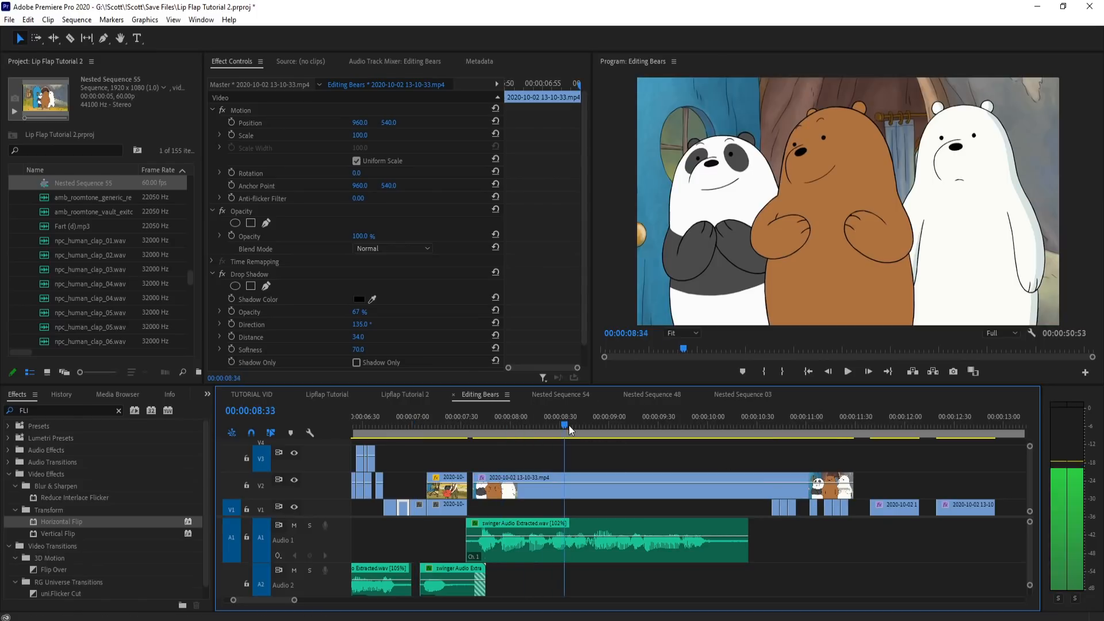
pyautogui.rightClick(633, 478)
pyautogui.click(687, 392)
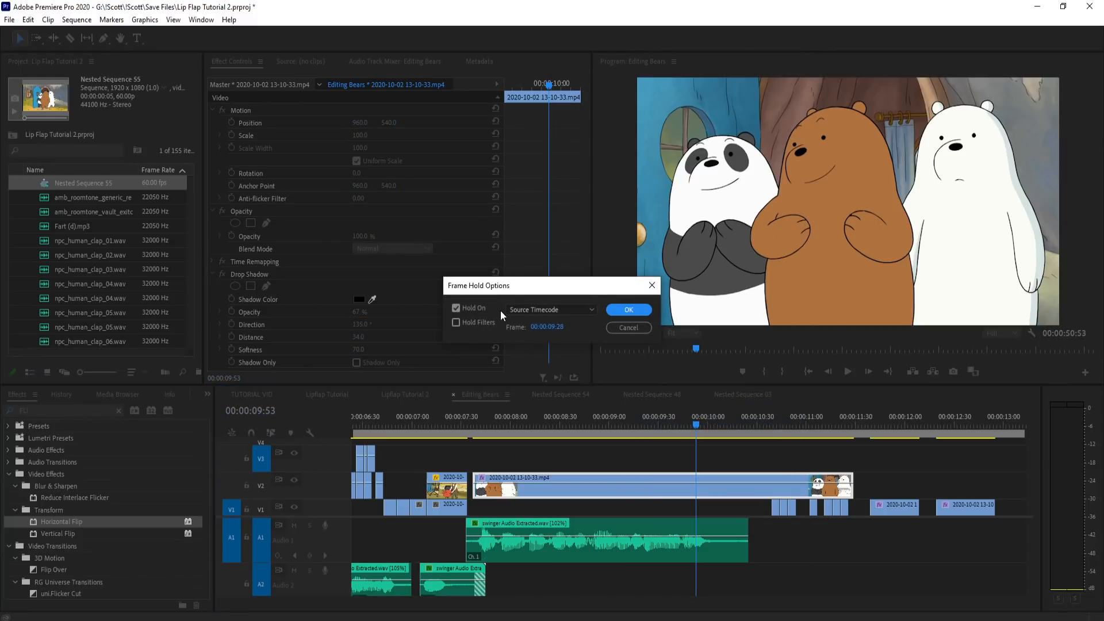
# Step: Cut the unheld bears clip down to the needed shot and place it on V1 at 7:33, right after the camping shot
pyautogui.moveTo(843, 485); pyautogui.dragTo(722, 509)
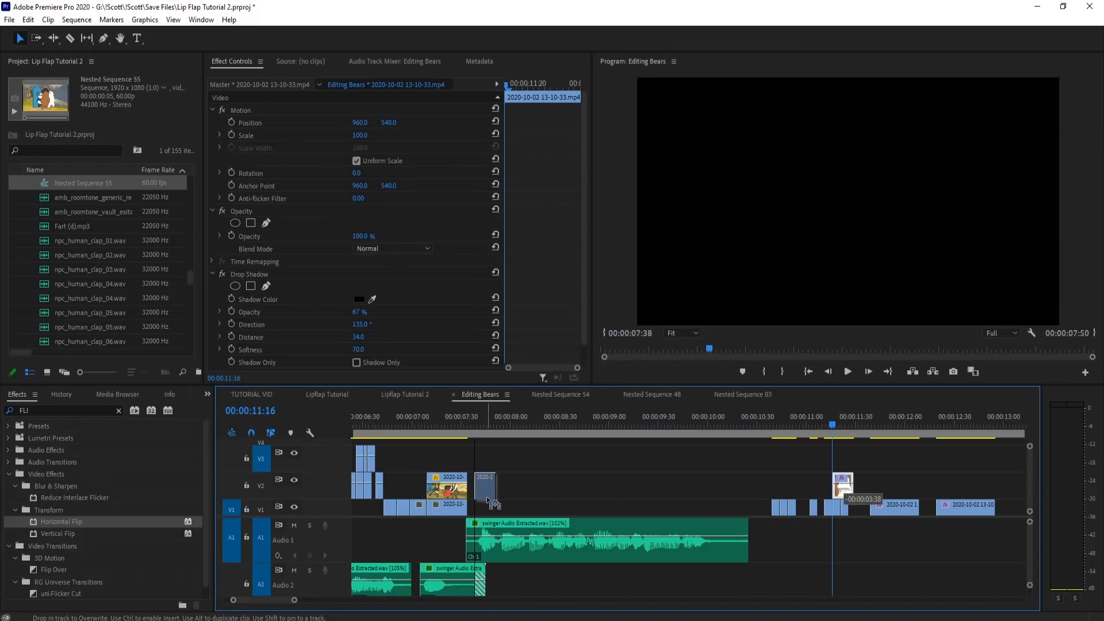
pyautogui.scroll(5, 468, 483)
pyautogui.moveTo(531, 419); pyautogui.dragTo(626, 436)
pyautogui.hotkey('ctrl', 'k')
pyautogui.moveTo(648, 504); pyautogui.dragTo(494, 504)
# Step: Play back the new V1 bears shot and scrub to 7:46 to examine the polar bear's mouth movement
pyautogui.click(480, 421)
pyautogui.moveTo(480, 420); pyautogui.dragTo(766, 420)
pyautogui.click(474, 421)
pyautogui.press('space')
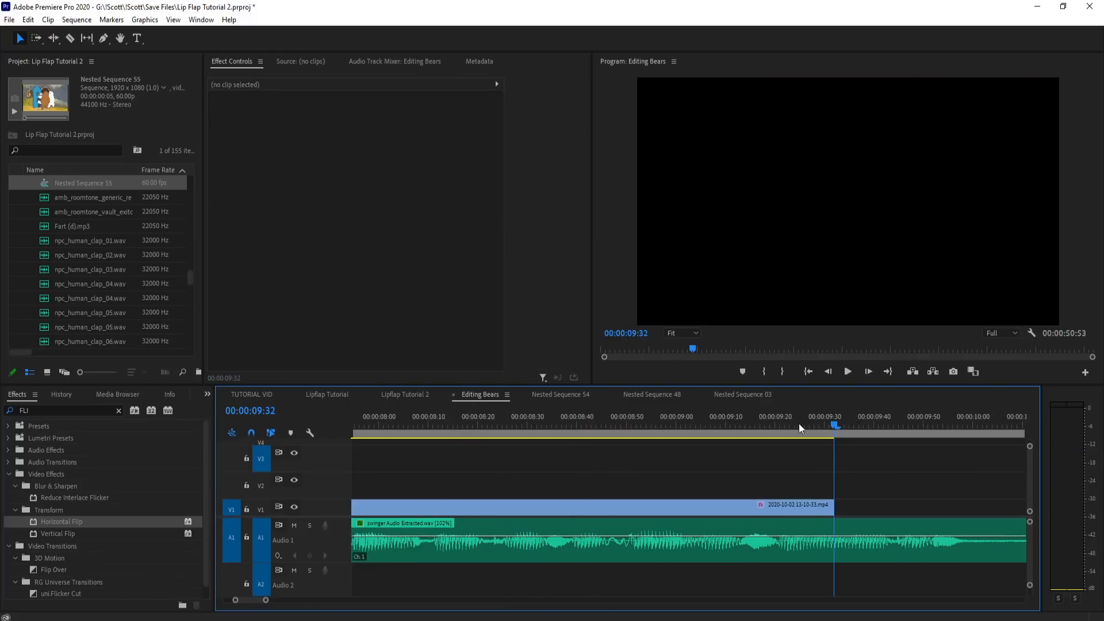
pyautogui.keyDown('alt'); pyautogui.scroll(-3, 978, 469); pyautogui.keyUp('alt')
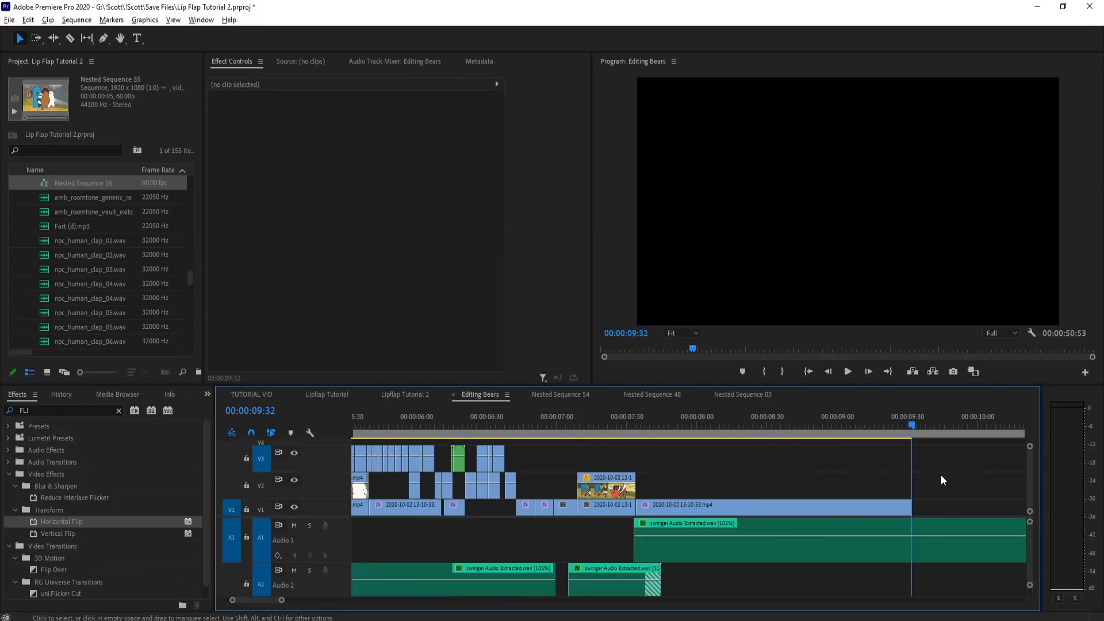
pyautogui.moveTo(641, 423); pyautogui.dragTo(667, 443)
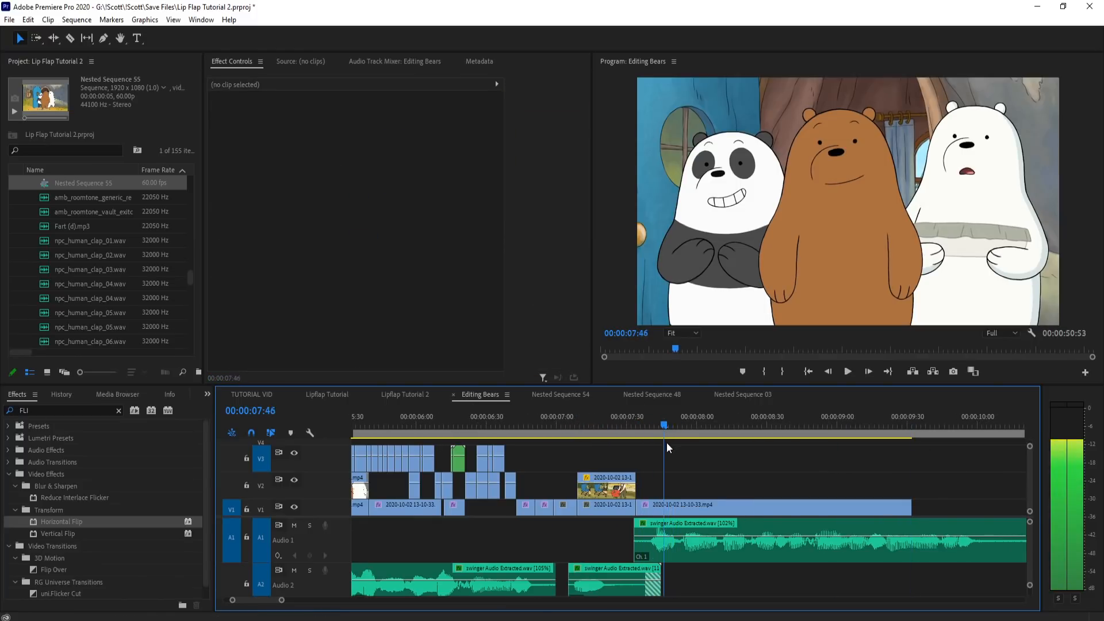
# Step: Cut the V1 bears shot at 7:47 and duplicate the piece after the cut onto V2
pyautogui.keyDown('alt'); pyautogui.scroll(3, 666, 475); pyautogui.keyUp('alt')
pyautogui.click(669, 416)
pyautogui.press('c')
pyautogui.click(671, 507)
pyautogui.press('v')
pyautogui.keyDown('alt'); pyautogui.moveTo(705, 511); pyautogui.dragTo(707, 492); pyautogui.keyUp('alt')
# Step: Apply a frame hold to the V1 piece that starts at 7:47, using its Frame Hold Options
pyautogui.rightClick(695, 513)
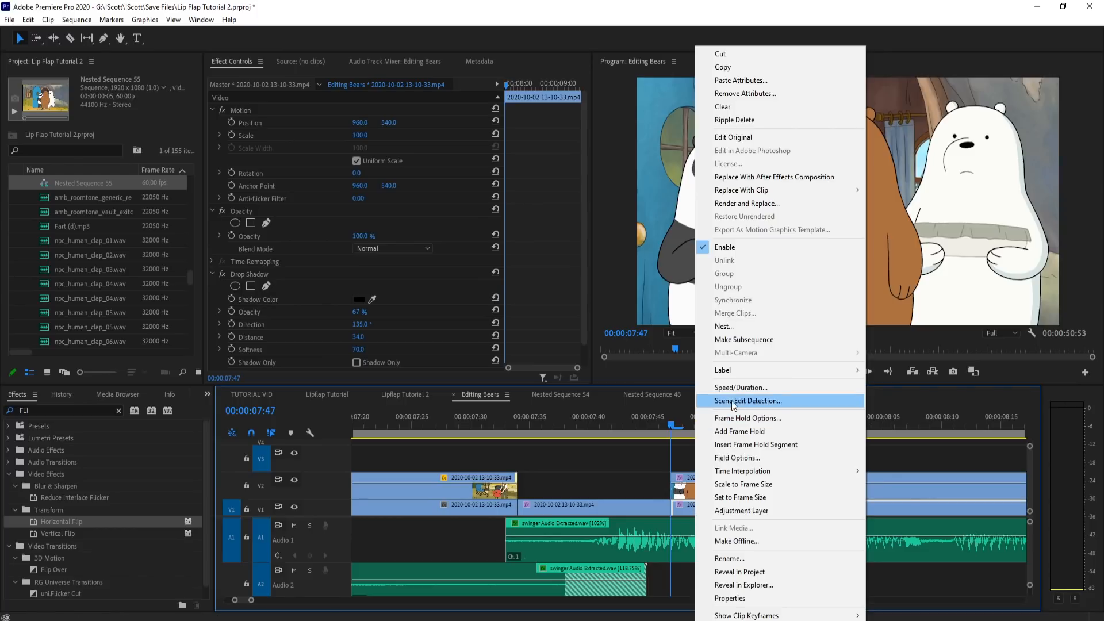
pyautogui.click(733, 418)
pyautogui.click(628, 310)
pyautogui.scroll(-5, 462, 523)
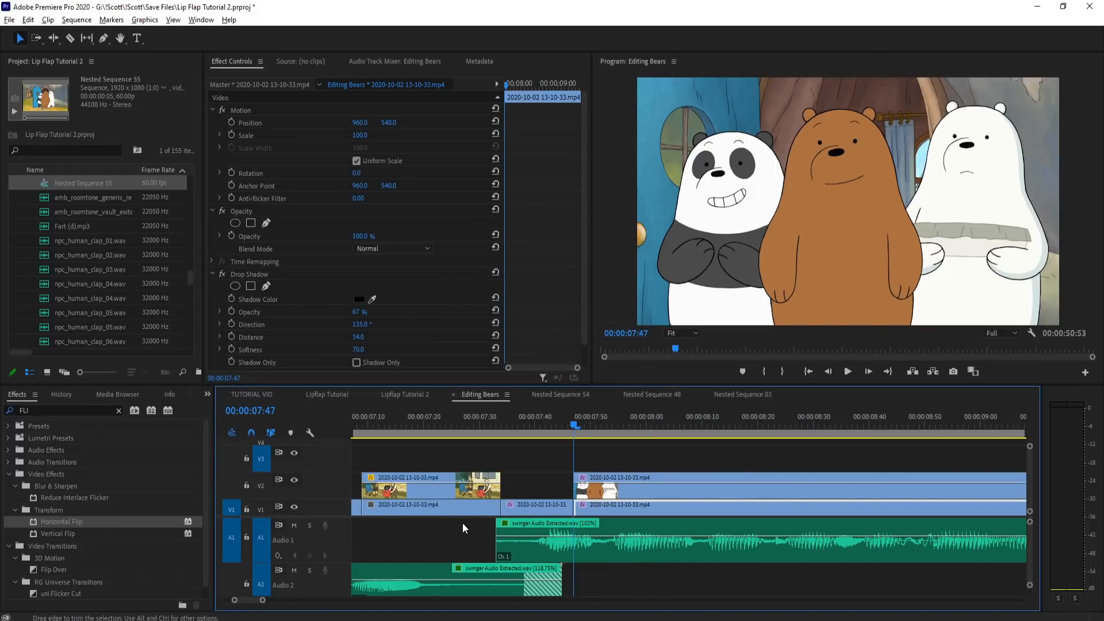
# Step: Lengthen the held V1 clip and pull its start back to 7:37
pyautogui.moveTo(773, 503); pyautogui.dragTo(910, 514)
pyautogui.scroll(5, 442, 467)
pyautogui.click(485, 422)
pyautogui.moveTo(488, 419)
pyautogui.mouseDown()
pyautogui.moveTo(502, 419)
pyautogui.moveTo(468, 423)
pyautogui.moveTo(483, 423)
pyautogui.mouseUp()
pyautogui.moveTo(630, 511); pyautogui.dragTo(505, 512)
# Step: Delete the leftover V1 clips beyond the held shot and move the V2 copy to start at about 10:57
pyautogui.scroll(-5, 634, 502)
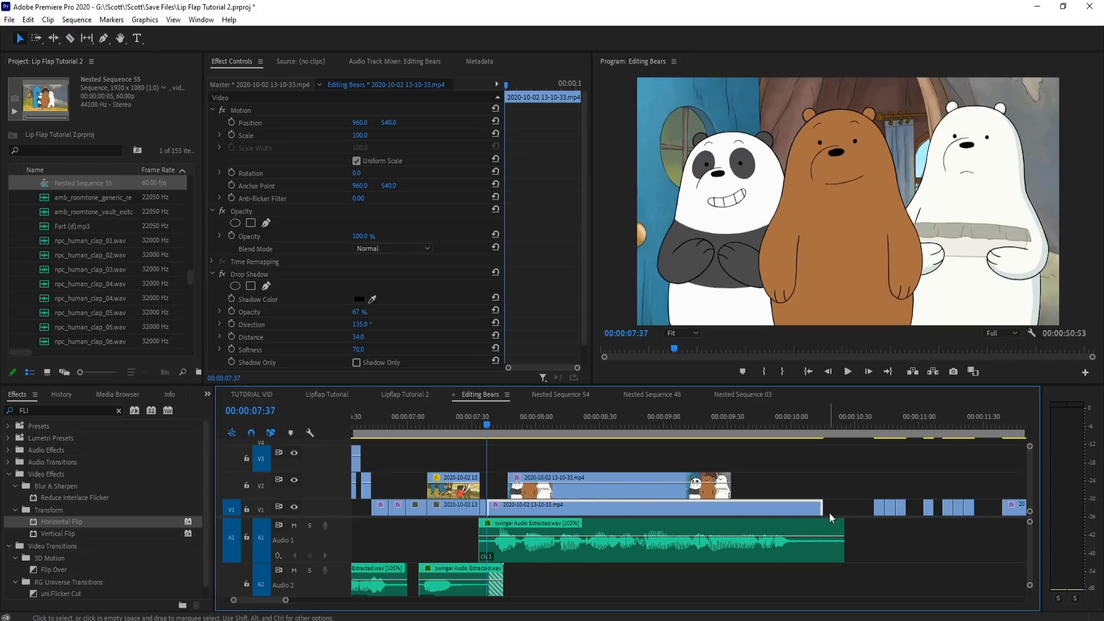
pyautogui.scroll(-3, 773, 480)
pyautogui.moveTo(967, 474); pyautogui.dragTo(804, 512)
pyautogui.press('Delete')
pyautogui.moveTo(734, 487); pyautogui.dragTo(924, 486)
# Step: Shift and trim the moving V2 clip so it starts at 10:47 on the polar bear's open mouth
pyautogui.scroll(4, 925, 489)
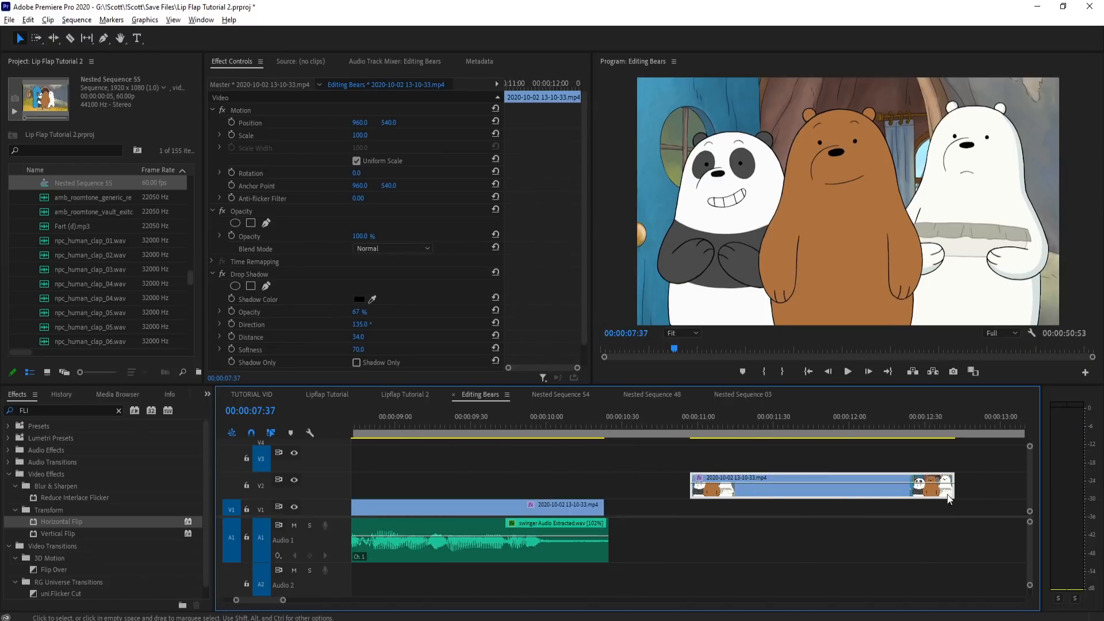
pyautogui.scroll(3, 943, 495)
pyautogui.click(434, 430)
pyautogui.scroll(2, 440, 424)
pyautogui.moveTo(433, 426); pyautogui.dragTo(465, 436)
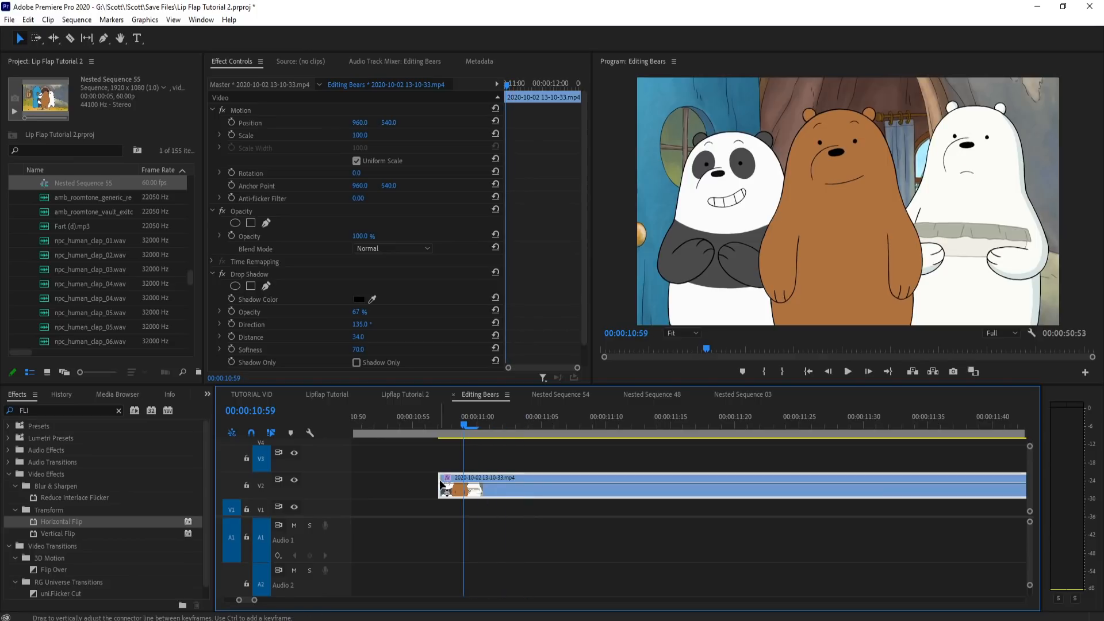
pyautogui.moveTo(440, 482); pyautogui.dragTo(440, 450)
pyautogui.moveTo(374, 482); pyautogui.dragTo(344, 481)
pyautogui.moveTo(387, 427); pyautogui.dragTo(449, 437)
pyautogui.moveTo(417, 495); pyautogui.dragTo(373, 485)
pyautogui.click(384, 417)
pyautogui.click(378, 443)
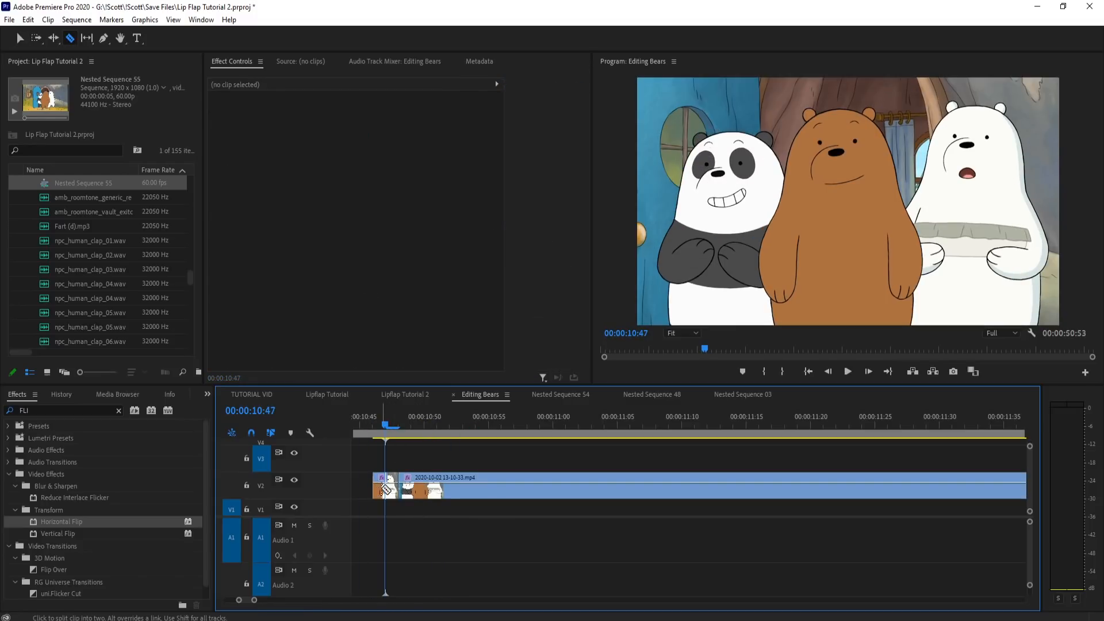
# Step: Split the V2 clip at 10:52 and 10:57 to separate the polar bear's mouth shapes
pyautogui.click(410, 416)
pyautogui.moveTo(434, 421); pyautogui.dragTo(445, 420)
pyautogui.press('c')
pyautogui.click(450, 487)
pyautogui.click(484, 420)
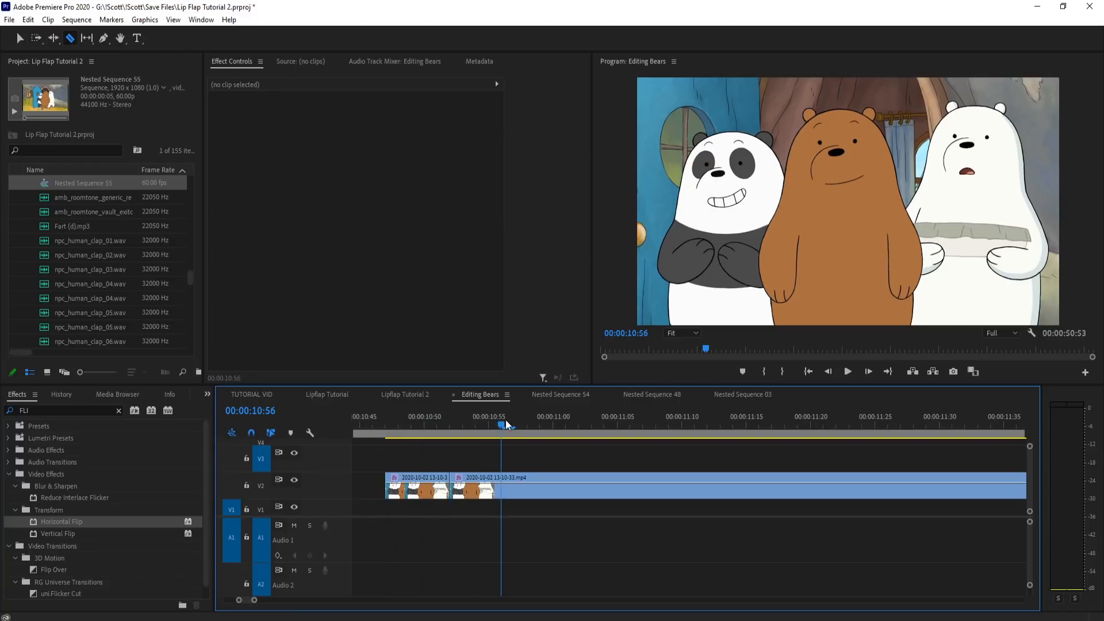
pyautogui.click(515, 494)
# Step: Split the V2 clip at 11:02 and delete the piece between 10:57 and 11:02
pyautogui.click(580, 423)
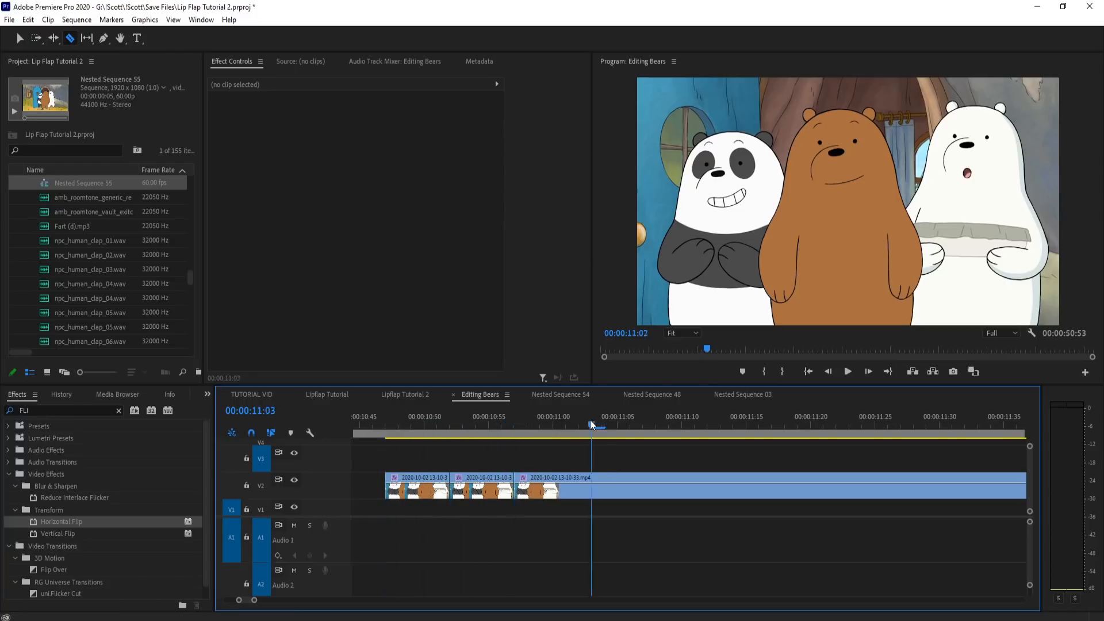
pyautogui.click(581, 489)
pyautogui.press('v')
pyautogui.click(563, 486)
pyautogui.press('Delete')
# Step: Split the remaining V2 clip at 11:07 to isolate the next mouth shape
pyautogui.click(601, 425)
pyautogui.moveTo(654, 438); pyautogui.dragTo(726, 425)
pyautogui.press('c')
pyautogui.click(643, 491)
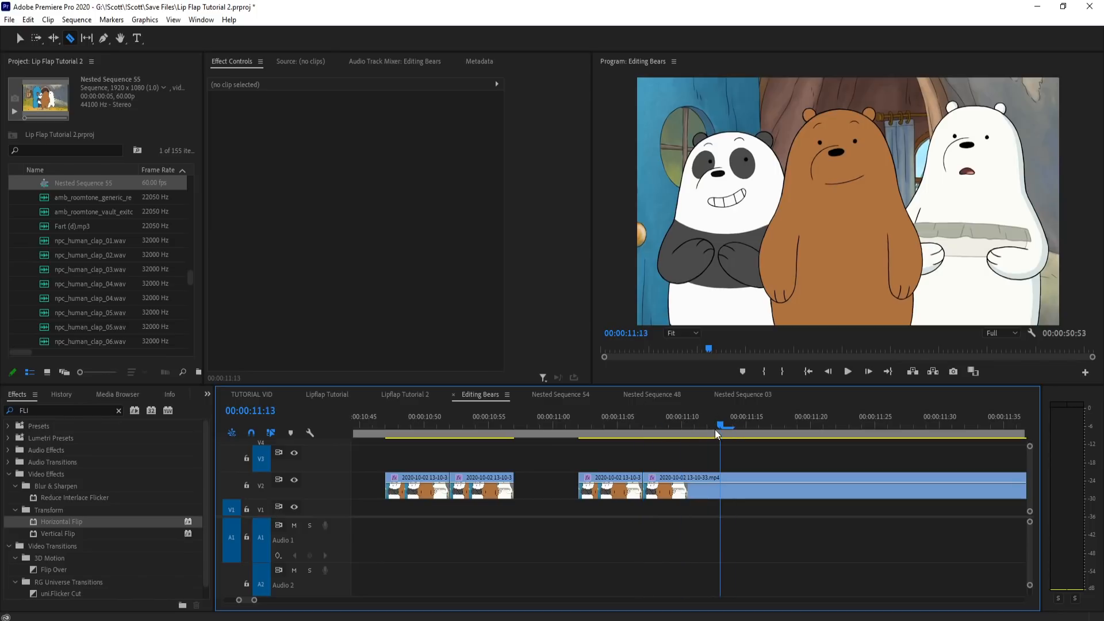
pyautogui.click(720, 488)
pyautogui.press('v')
pyautogui.click(708, 488)
pyautogui.click(707, 426)
pyautogui.hotkey('ctrl', 'z')
# Step: Split the V2 clip at 11:12 and select the mouth piece between 11:07 and 11:12
pyautogui.click(704, 502)
pyautogui.press('c')
pyautogui.click(707, 495)
pyautogui.press('v')
pyautogui.click(687, 491)
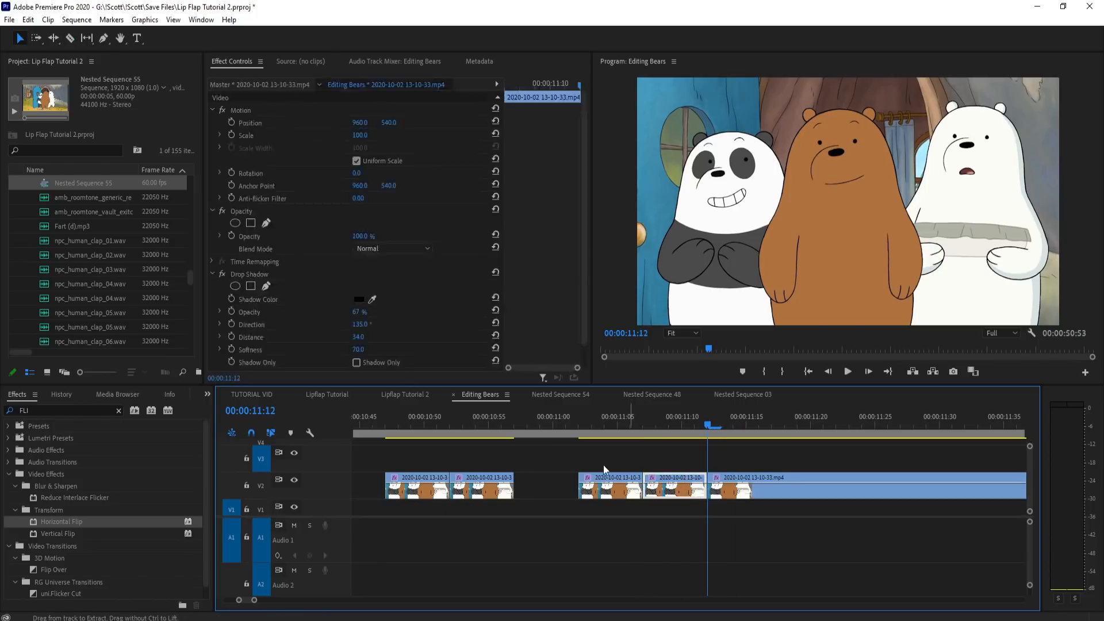
# Step: Delete the V2 mouth piece between 11:07 and 11:12, split the clip at 11:17, and delete the piece before the cut
pyautogui.press('Delete')
pyautogui.click(487, 423)
pyautogui.moveTo(670, 424); pyautogui.dragTo(771, 424)
pyautogui.click(398, 426)
pyautogui.press('c')
pyautogui.click(770, 485)
pyautogui.press('v')
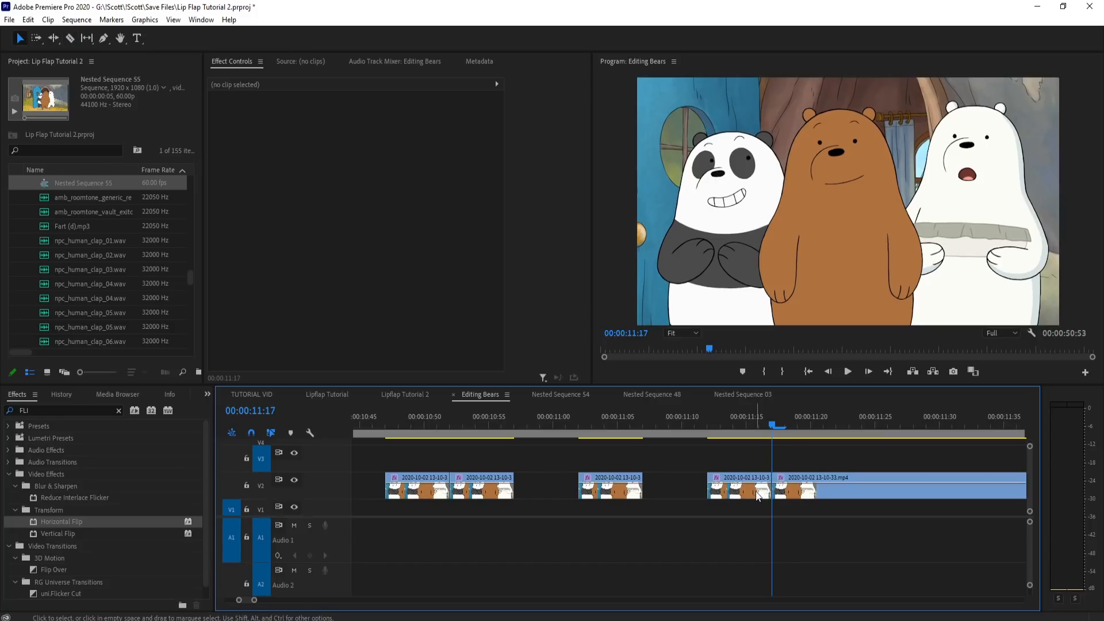
pyautogui.click(749, 488)
pyautogui.press('Delete')
# Step: Split the V2 clip at 11:22 and move the cut-off piece to 10:42, in front of the first isolated mouth piece
pyautogui.press('c')
pyautogui.click(844, 426)
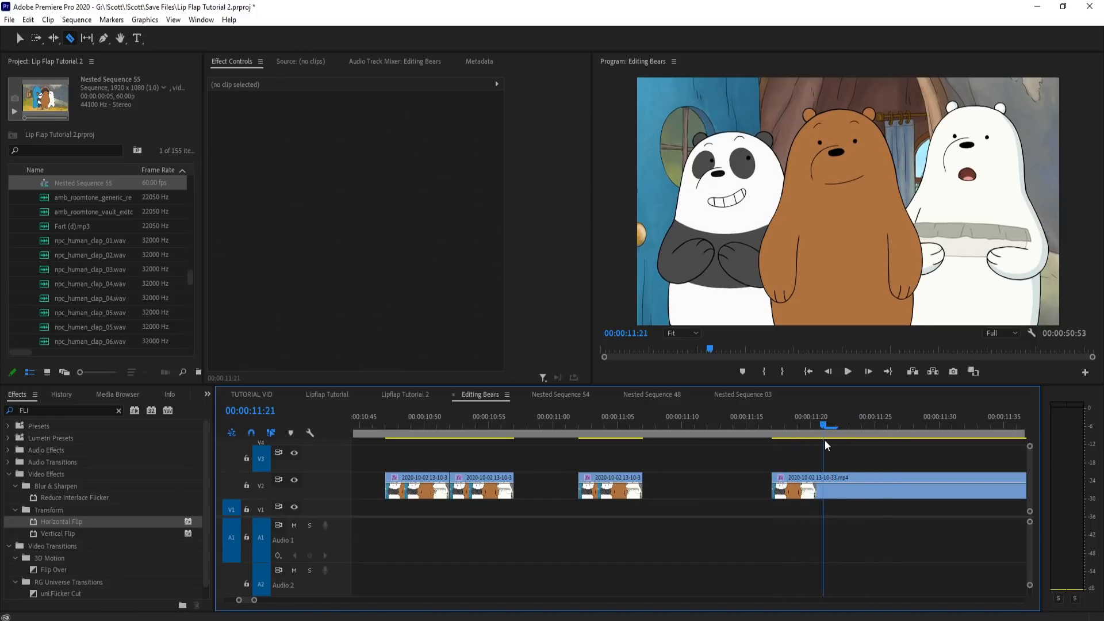
pyautogui.click(837, 486)
pyautogui.press('v')
pyautogui.moveTo(838, 487); pyautogui.dragTo(366, 495)
# Step: Split the remaining V2 clip at 11:32 and delete the piece between 11:22 and 11:32
pyautogui.press('-')
pyautogui.moveTo(750, 425); pyautogui.dragTo(784, 432)
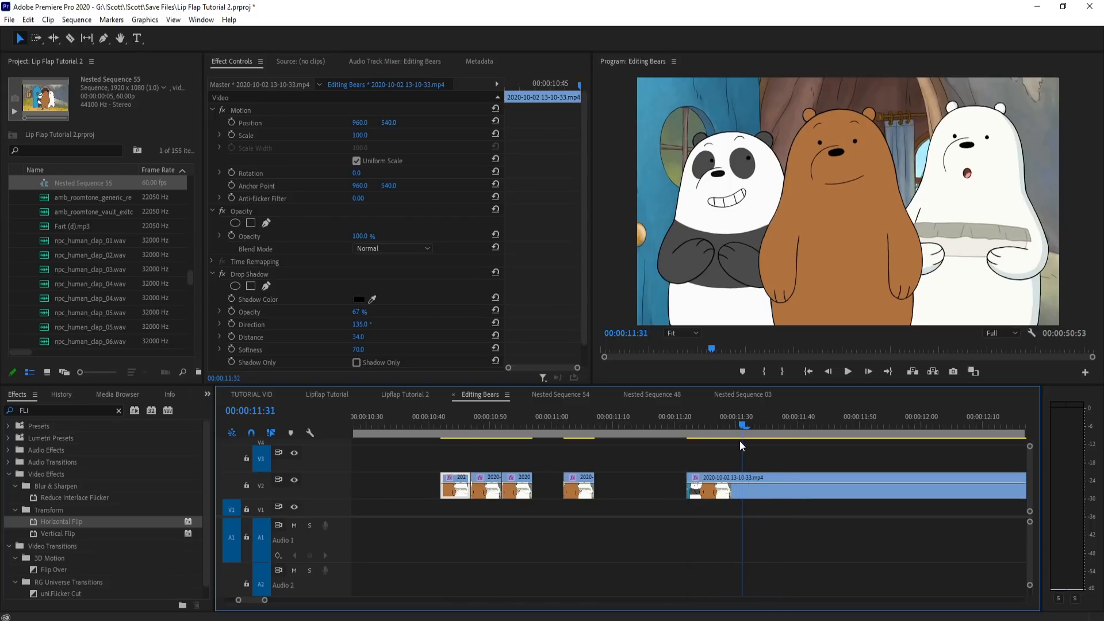
pyautogui.press('c')
pyautogui.click(745, 487)
pyautogui.press('v')
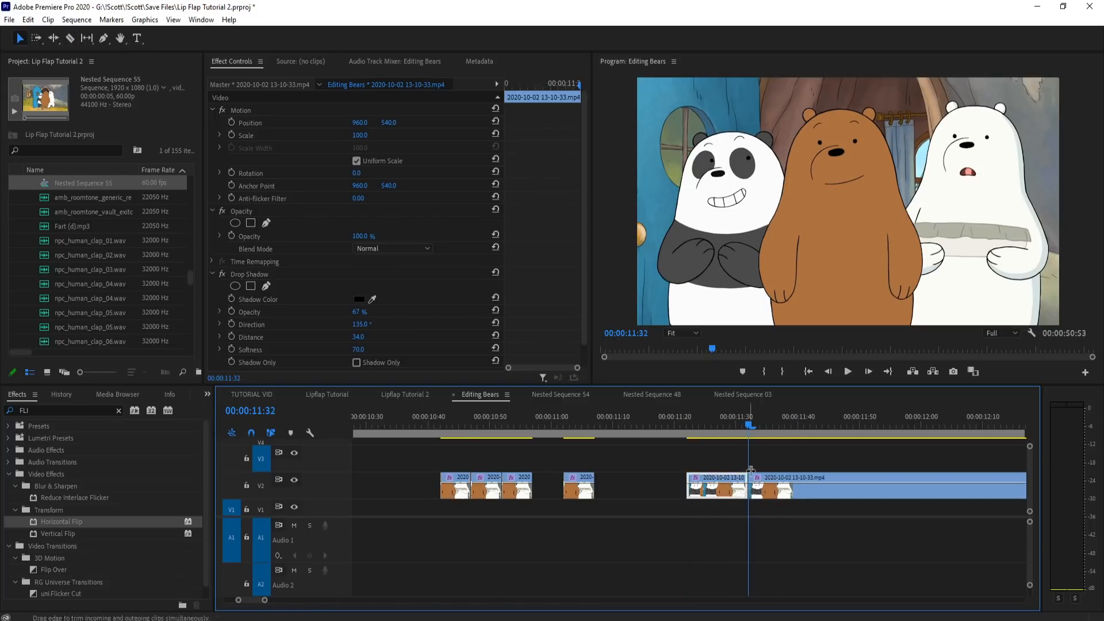
pyautogui.press('Delete')
# Step: Split the V2 clip at 11:37 and 11:42 and move the two mouth pieces together to 11:20
pyautogui.moveTo(755, 426); pyautogui.dragTo(760, 426)
pyautogui.press('c')
pyautogui.click(780, 485)
pyautogui.click(789, 426)
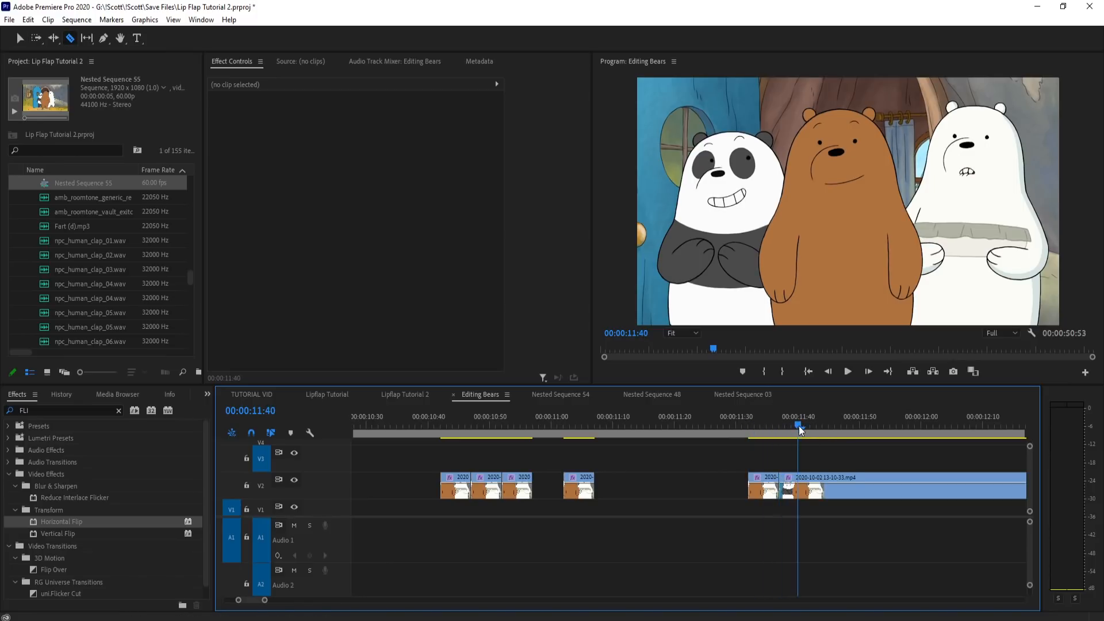
pyautogui.click(812, 488)
pyautogui.press('v')
pyautogui.moveTo(736, 491); pyautogui.dragTo(663, 490)
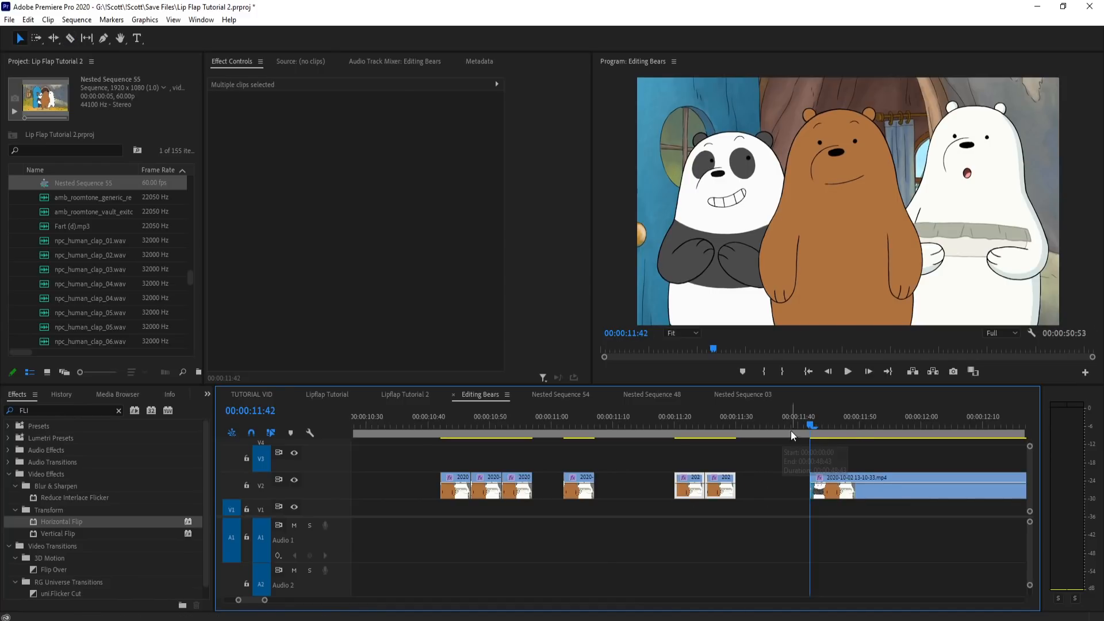
# Step: Split the remaining V2 clip at 11:47 and 11:52 to isolate the next polar bear mouth shapes
pyautogui.moveTo(891, 434); pyautogui.dragTo(844, 450)
pyautogui.press('c')
pyautogui.click(841, 484)
pyautogui.scroll(3, 961, 459)
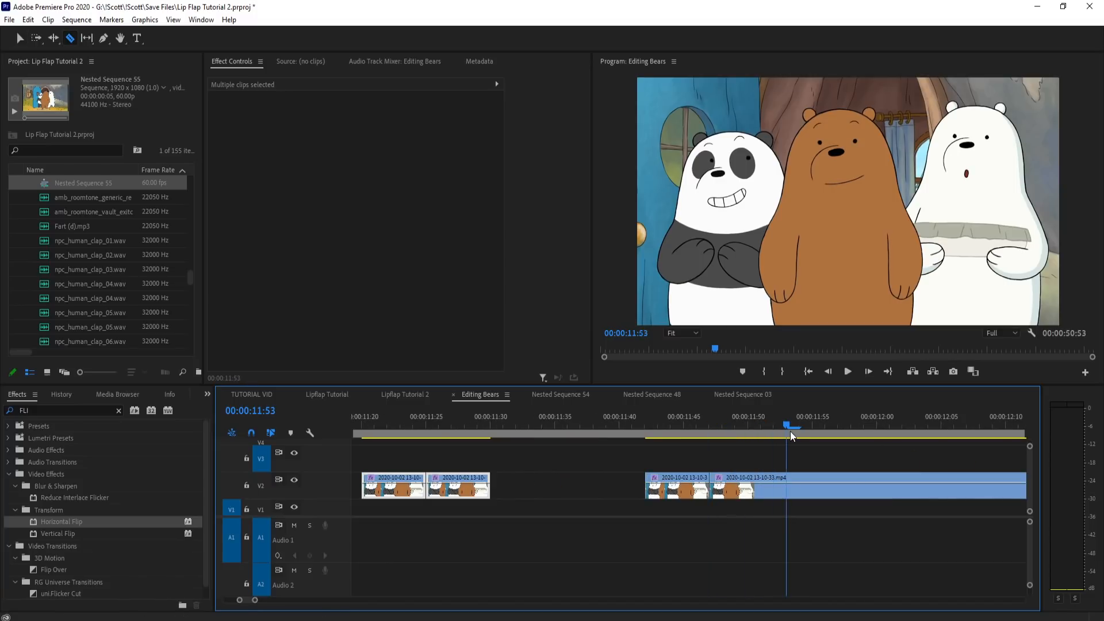
pyautogui.moveTo(800, 437); pyautogui.dragTo(835, 448)
pyautogui.moveTo(711, 426); pyautogui.dragTo(775, 444)
pyautogui.click(779, 476)
pyautogui.press('v')
# Step: Keep only the narrow-mouth piece of the last two cuts and move it to 11:07, beside the piece at 11:02
pyautogui.click(742, 486)
pyautogui.click(671, 424)
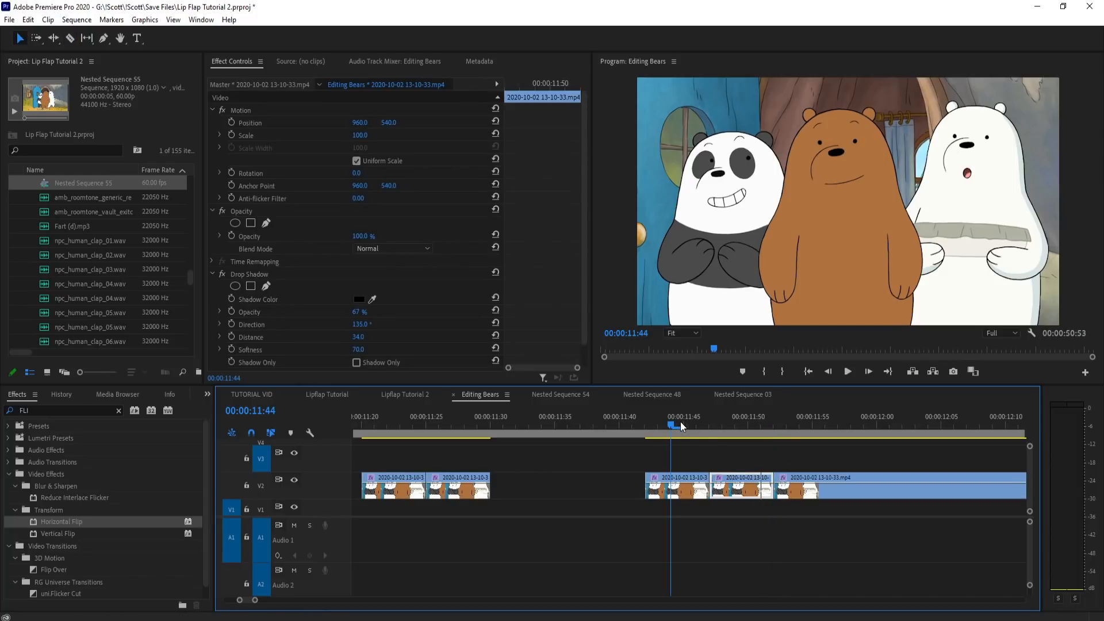
pyautogui.keyDown('shift'); pyautogui.click(681, 486); pyautogui.keyUp('shift')
pyautogui.press('-')
pyautogui.moveTo(447, 427); pyautogui.dragTo(526, 439)
pyautogui.moveTo(750, 491); pyautogui.dragTo(503, 489)
# Step: Delete the leftover V2 clip that follows the isolated mouth pieces
pyautogui.moveTo(675, 429); pyautogui.dragTo(995, 444)
pyautogui.press('-')
pyautogui.moveTo(812, 425); pyautogui.dragTo(513, 423)
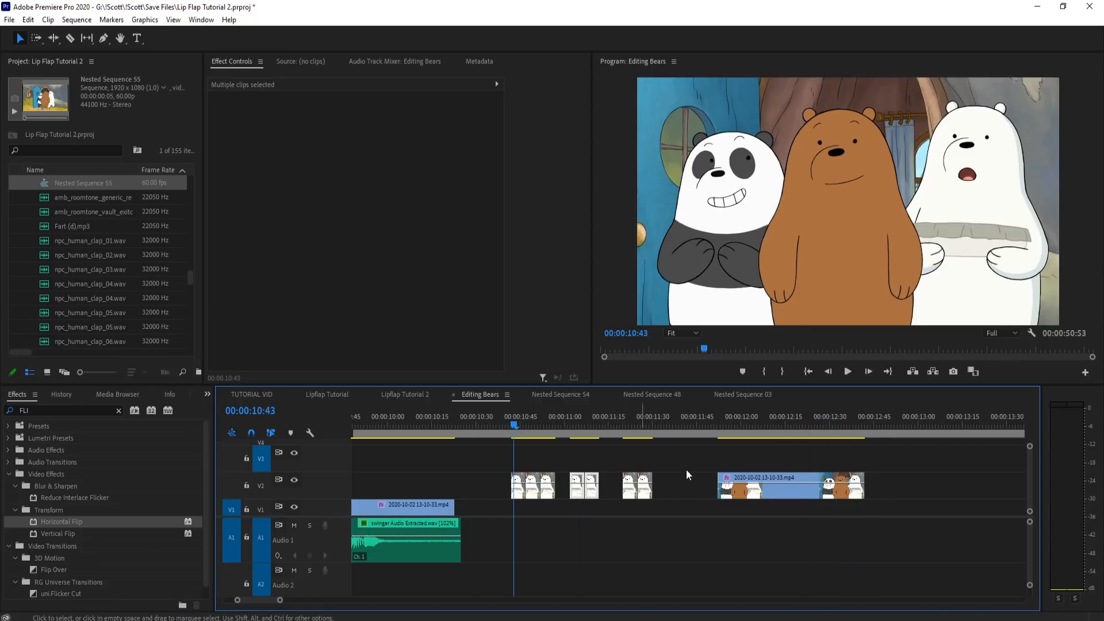
pyautogui.click(743, 483)
pyautogui.press('Delete')
# Step: Review the isolated mouth shapes on V2 and play the polar bear's line for timing
pyautogui.click(520, 426)
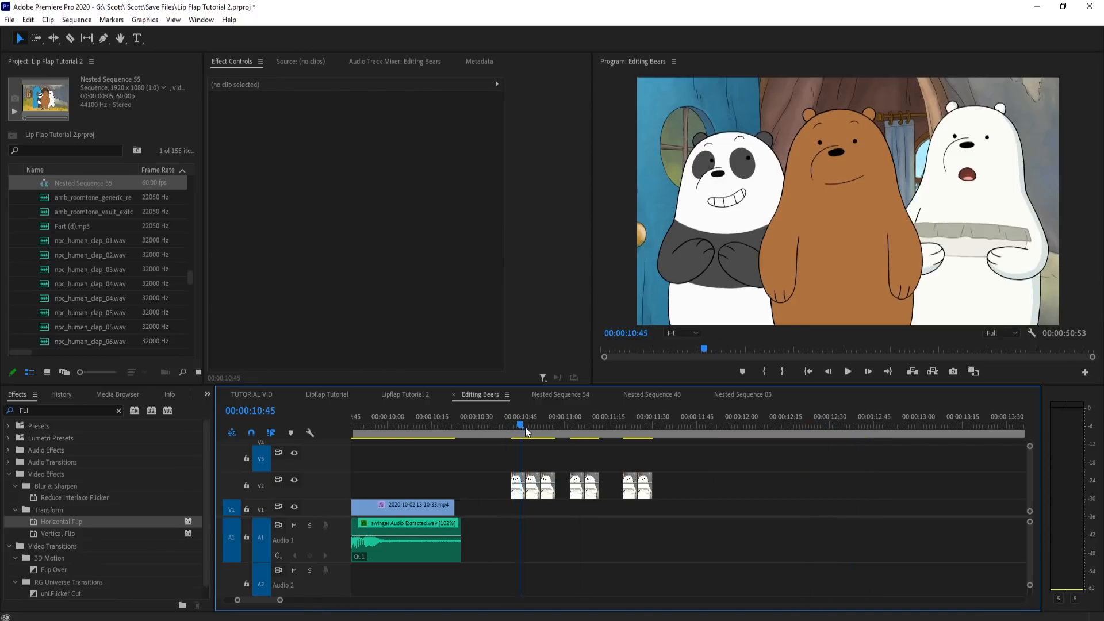
pyautogui.moveTo(546, 430); pyautogui.dragTo(588, 426)
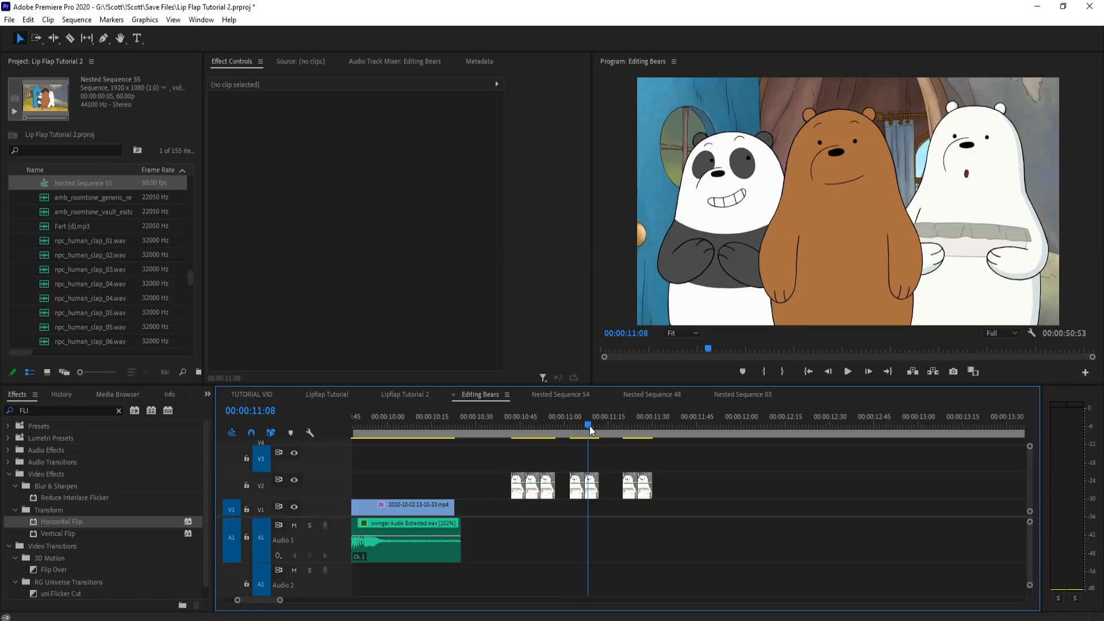
pyautogui.click(621, 425)
pyautogui.moveTo(632, 423); pyautogui.dragTo(632, 424)
pyautogui.click(527, 428)
pyautogui.press('-')
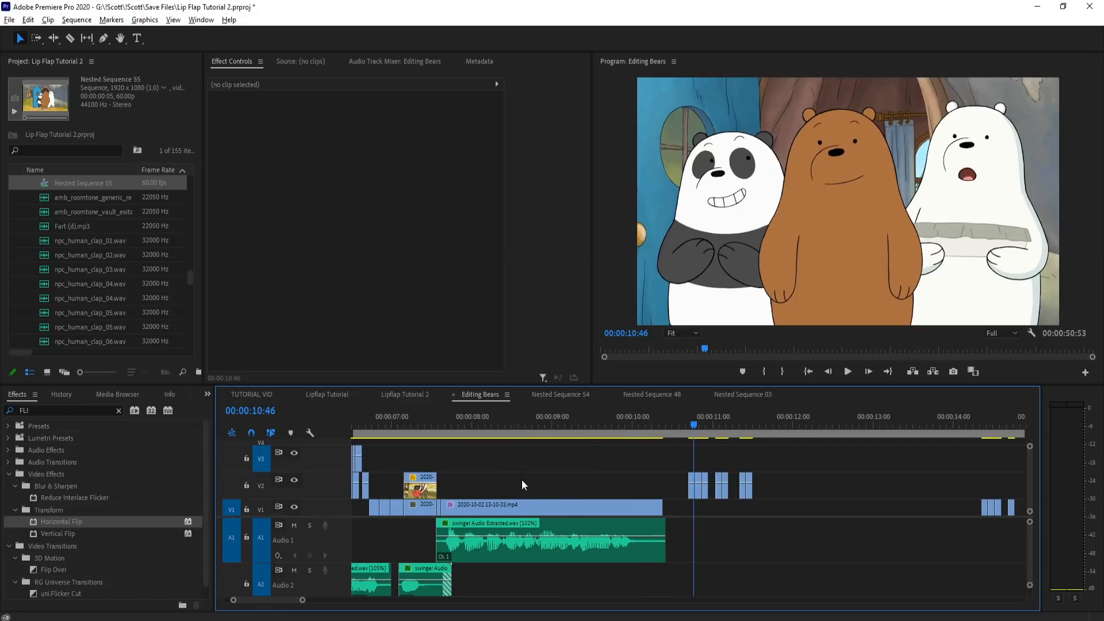
pyautogui.click(444, 434)
pyautogui.press('space')
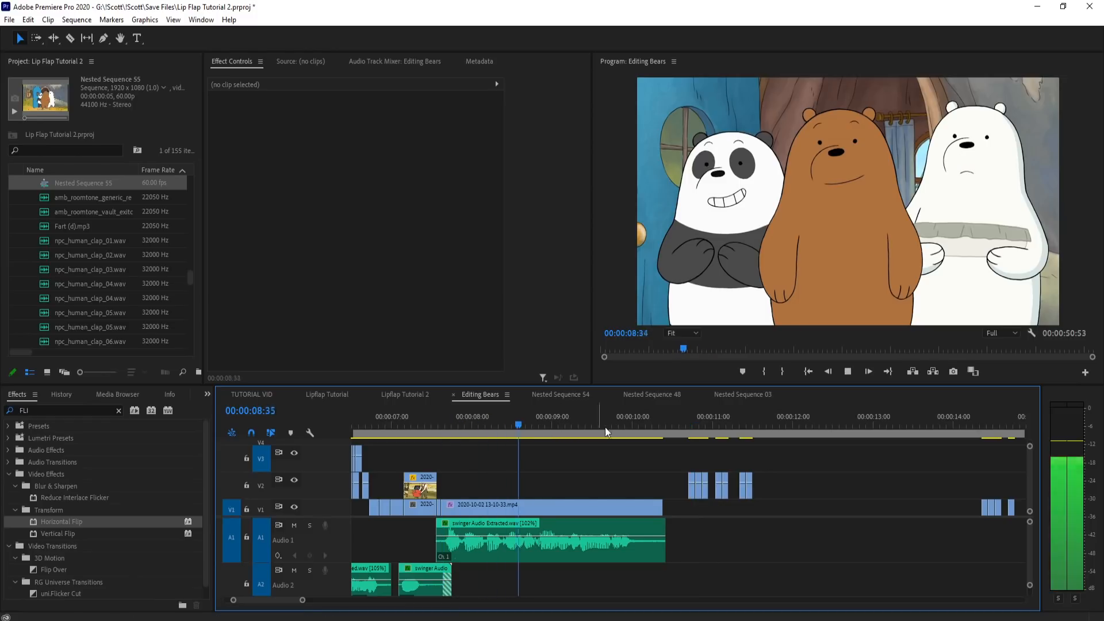
# Step: Copy two adjacent mouth pieces from the V2 group near 10:50 and paste them on V3 at 07:40
pyautogui.click(697, 426)
pyautogui.press('=')
pyautogui.press('=')
pyautogui.moveTo(681, 423); pyautogui.dragTo(729, 425)
pyautogui.moveTo(738, 463); pyautogui.dragTo(702, 487)
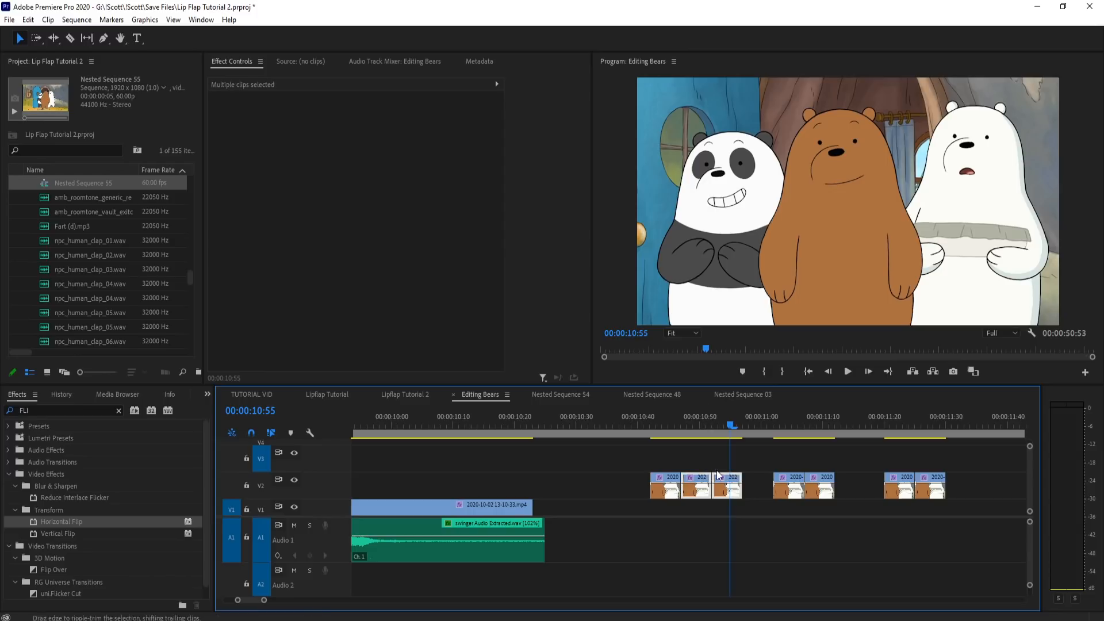
pyautogui.scroll(-3, 942, 471)
pyautogui.scroll(5, 690, 464)
pyautogui.scroll(3, 678, 457)
# Step: Try pasting the copied mouth pieces again at 07:54
pyautogui.moveTo(609, 420); pyautogui.dragTo(683, 423)
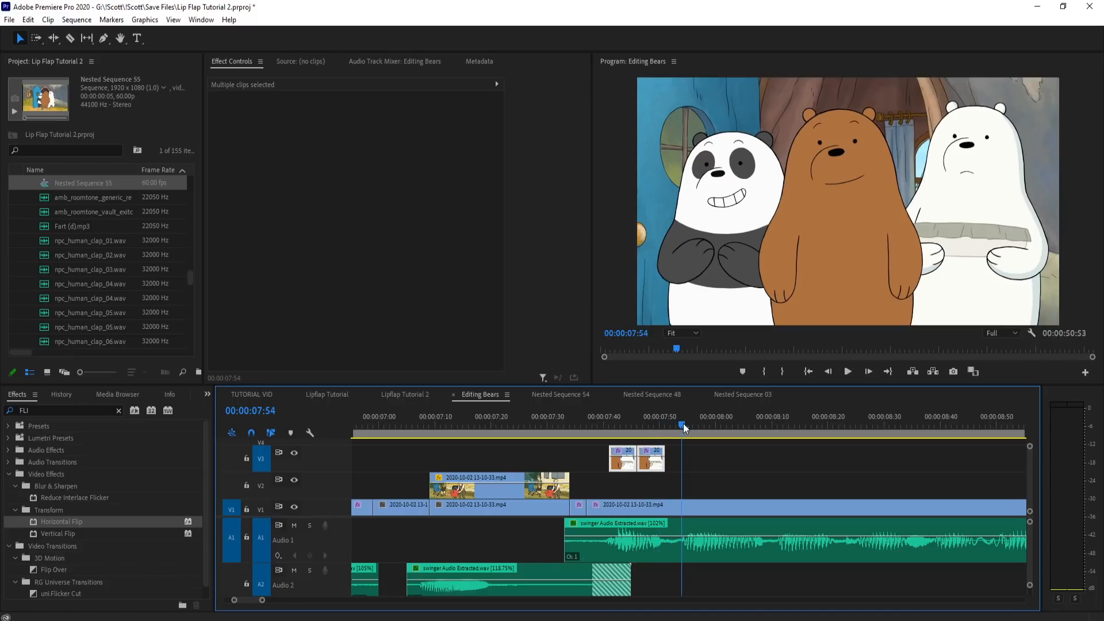
pyautogui.hotkey('ctrl', 'v')
pyautogui.hotkey('ctrl', 'z')
pyautogui.moveTo(609, 426); pyautogui.dragTo(618, 429)
pyautogui.scroll(-8, 575, 461)
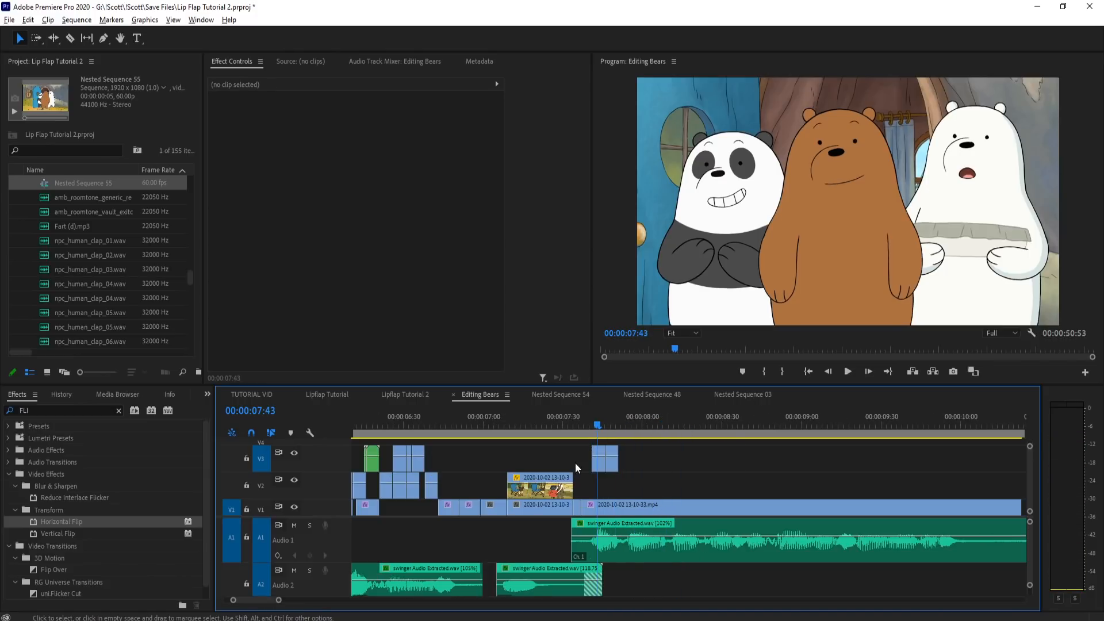
# Step: Move the pasted pair of mouth pieces down to V2 and paste the three-piece mouth group at 07:54 on V2
pyautogui.scroll(1, 788, 444)
pyautogui.moveTo(786, 459); pyautogui.dragTo(809, 486)
pyautogui.scroll(5, 567, 454)
pyautogui.moveTo(583, 424); pyautogui.dragTo(595, 425)
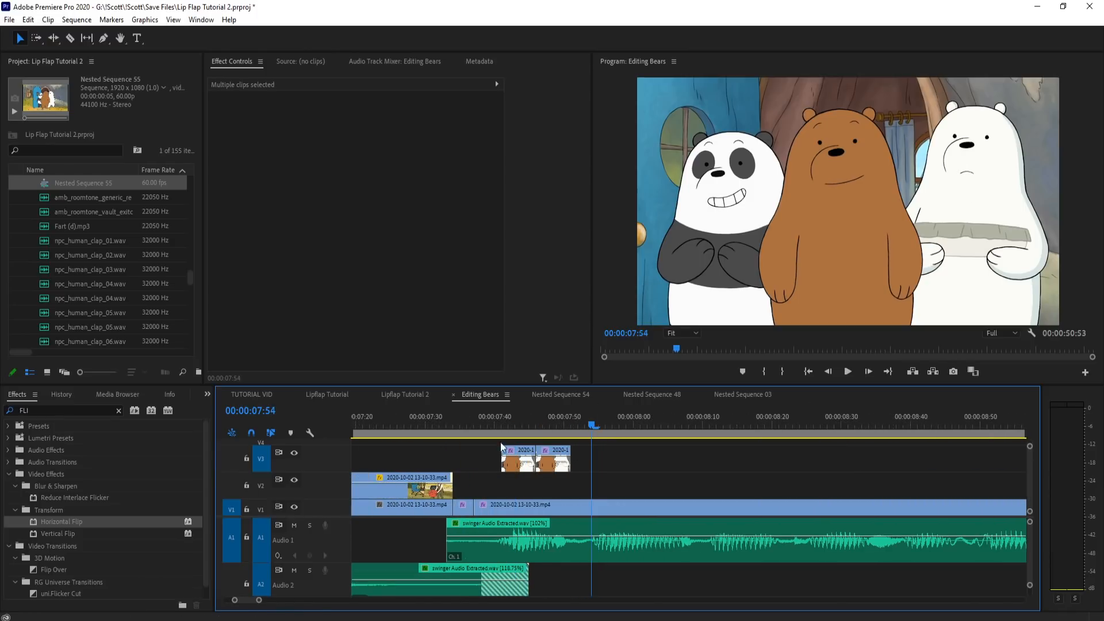
pyautogui.scroll(2, 540, 460)
pyautogui.moveTo(583, 472); pyautogui.dragTo(536, 484)
pyautogui.hotkey('ctrl', 'v')
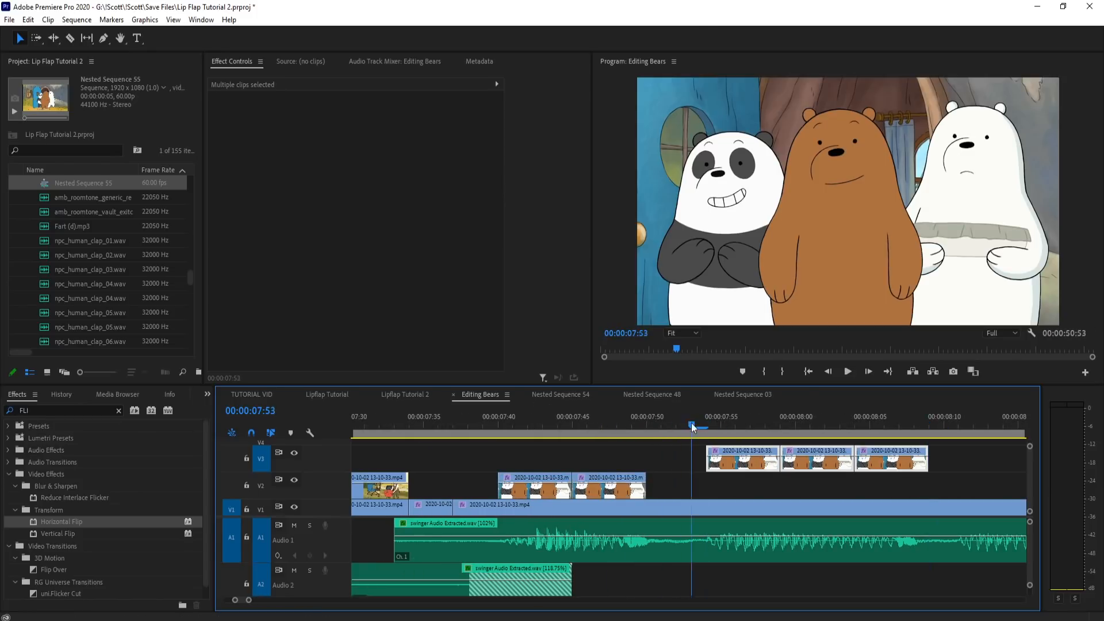
pyautogui.moveTo(748, 474); pyautogui.dragTo(747, 487)
# Step: Play the start of the polar bear's line to check the pasted mouth pieces against the audio
pyautogui.moveTo(454, 422); pyautogui.dragTo(619, 420)
pyautogui.press('space')
pyautogui.press('space')
pyautogui.scroll(-2, 687, 467)
pyautogui.scroll(-2, 556, 506)
pyautogui.moveTo(708, 423); pyautogui.dragTo(884, 409)
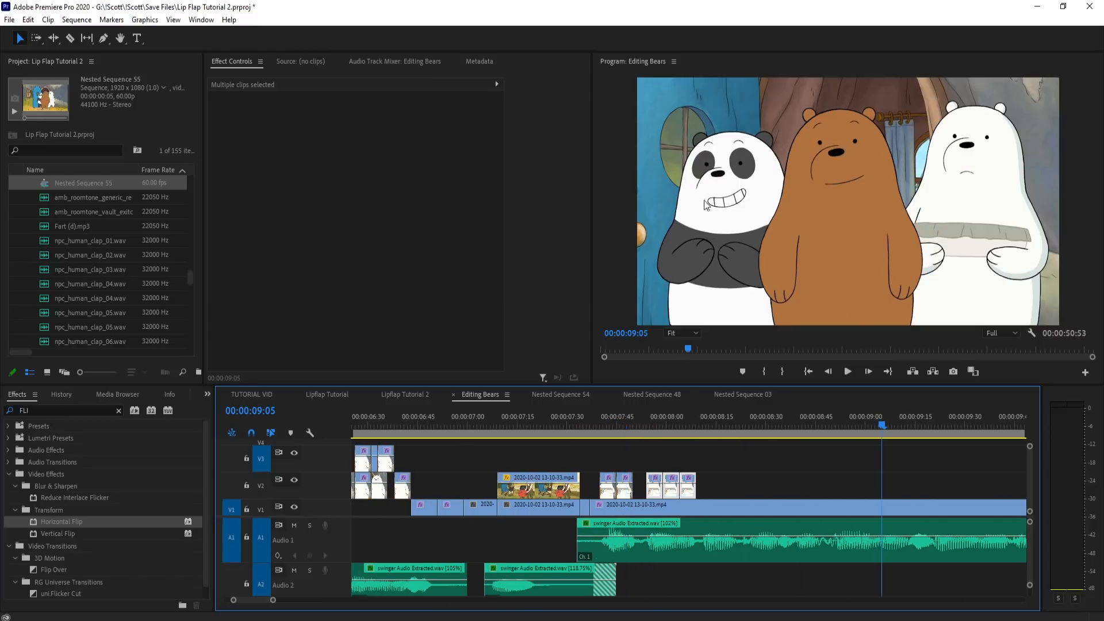
# Step: Move the mouth pieces to V3 and the closed-mouth base clip to V2, and extend the V1 clip beneath to the line's end
pyautogui.scroll(-1, 530, 453)
pyautogui.scroll(-1, 530, 453)
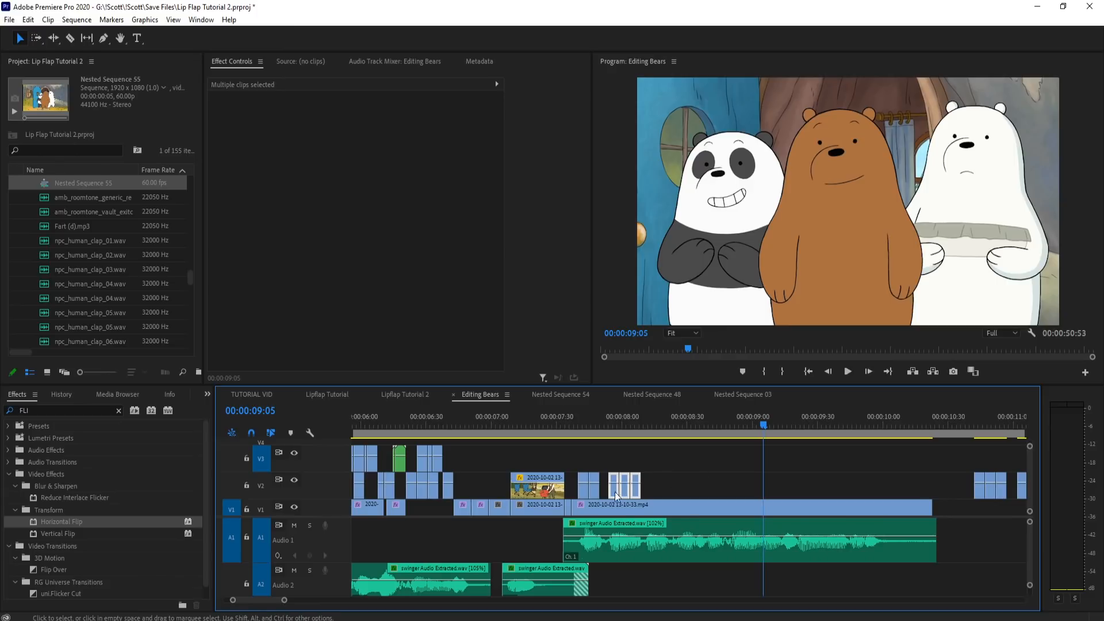
pyautogui.moveTo(586, 505); pyautogui.dragTo(946, 509)
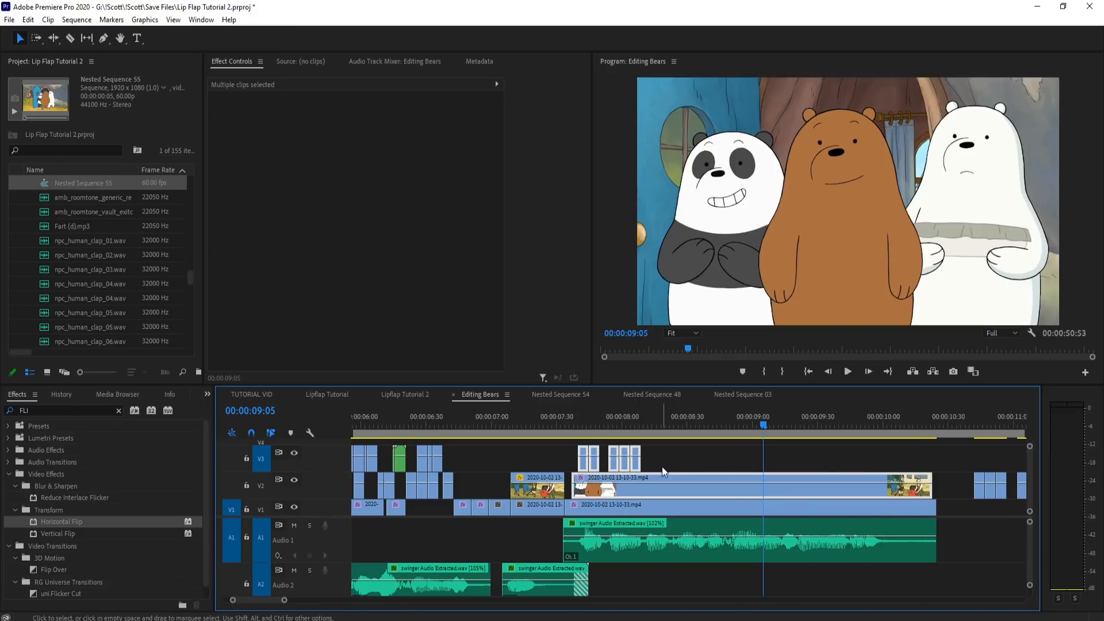
pyautogui.click(633, 505)
# Step: Turn off Hold On in the frame hold options of the extended V1 clip
pyautogui.click(568, 424)
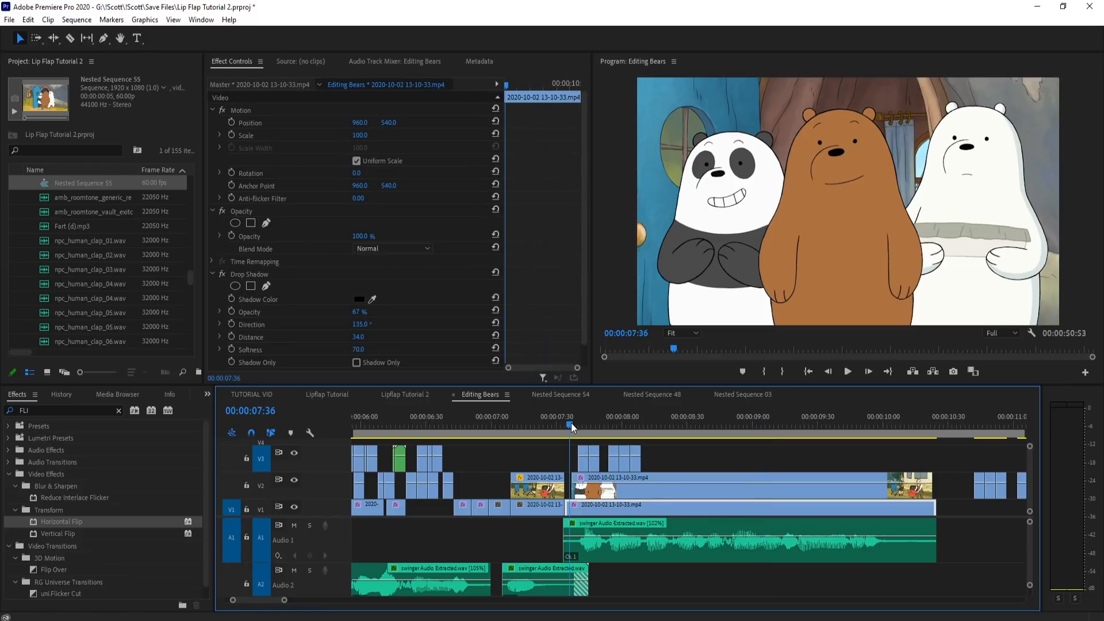
pyautogui.rightClick(594, 505)
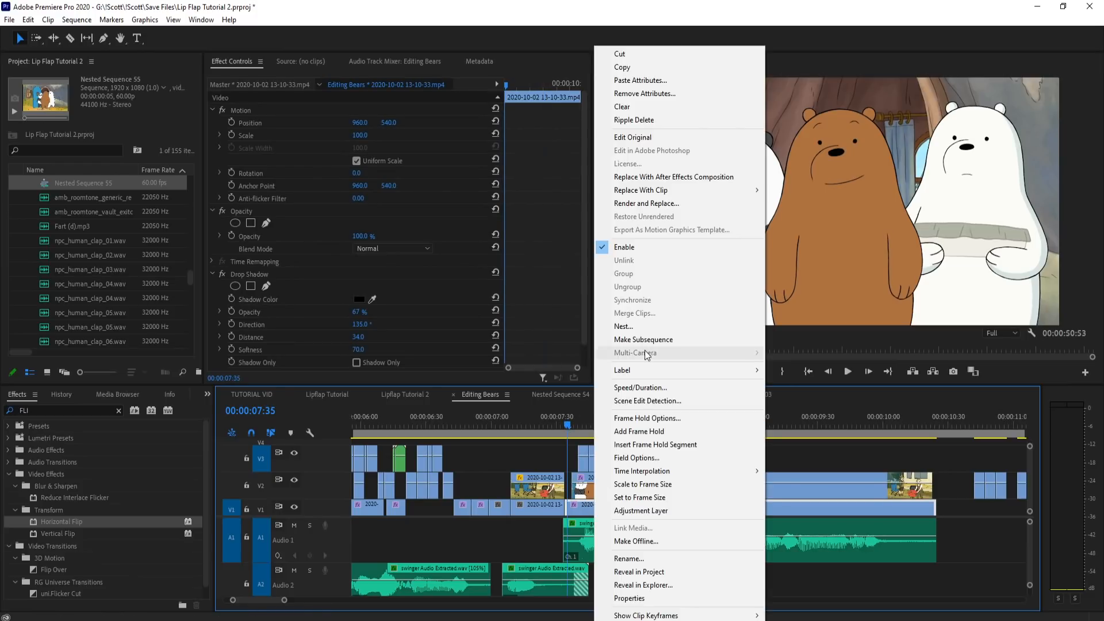
pyautogui.click(655, 418)
pyautogui.click(457, 309)
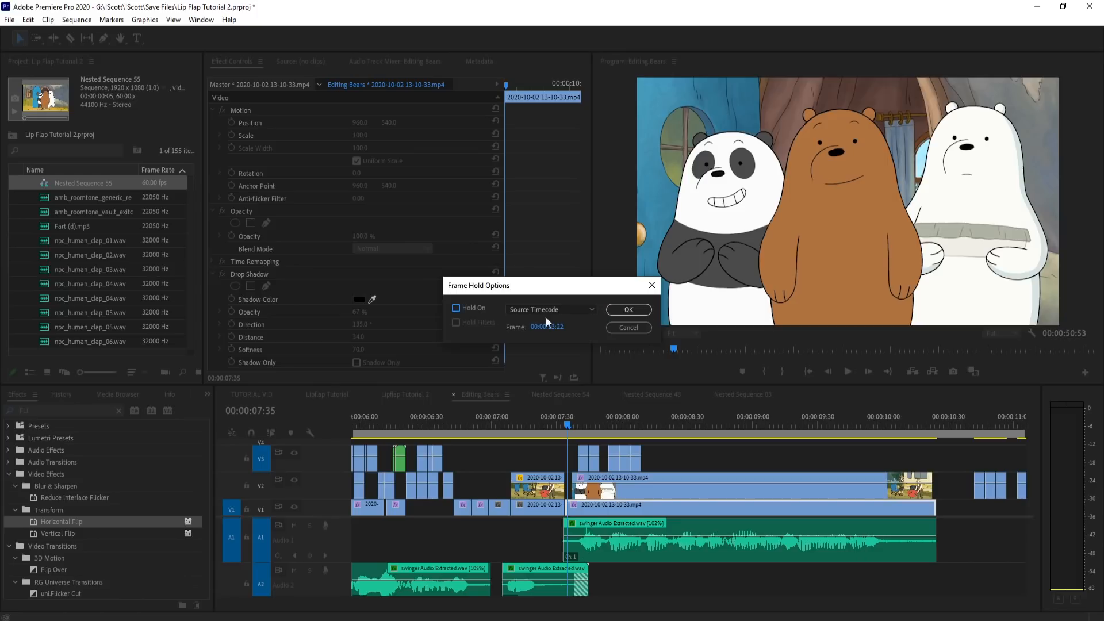
pyautogui.click(628, 310)
# Step: Draw a four-point freeform opacity mask around the polar bear's mouth on the V2 base clip
pyautogui.scroll(4, 577, 464)
pyautogui.click(556, 429)
pyautogui.click(234, 223)
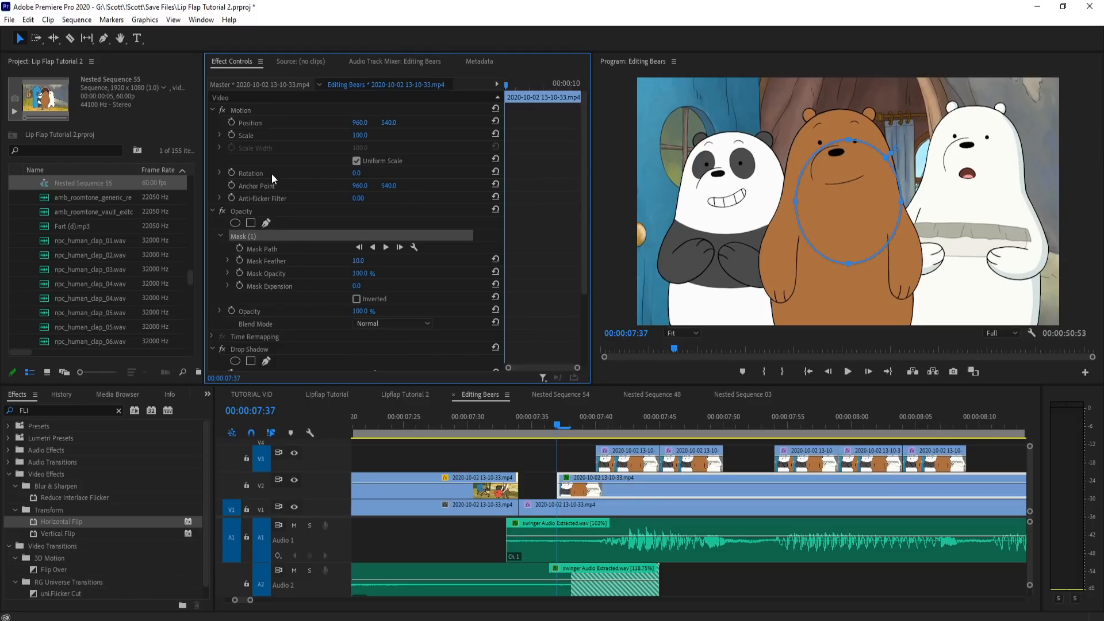
pyautogui.click(270, 219)
pyautogui.click(959, 153)
pyautogui.click(940, 180)
pyautogui.click(979, 198)
pyautogui.click(990, 151)
pyautogui.click(958, 152)
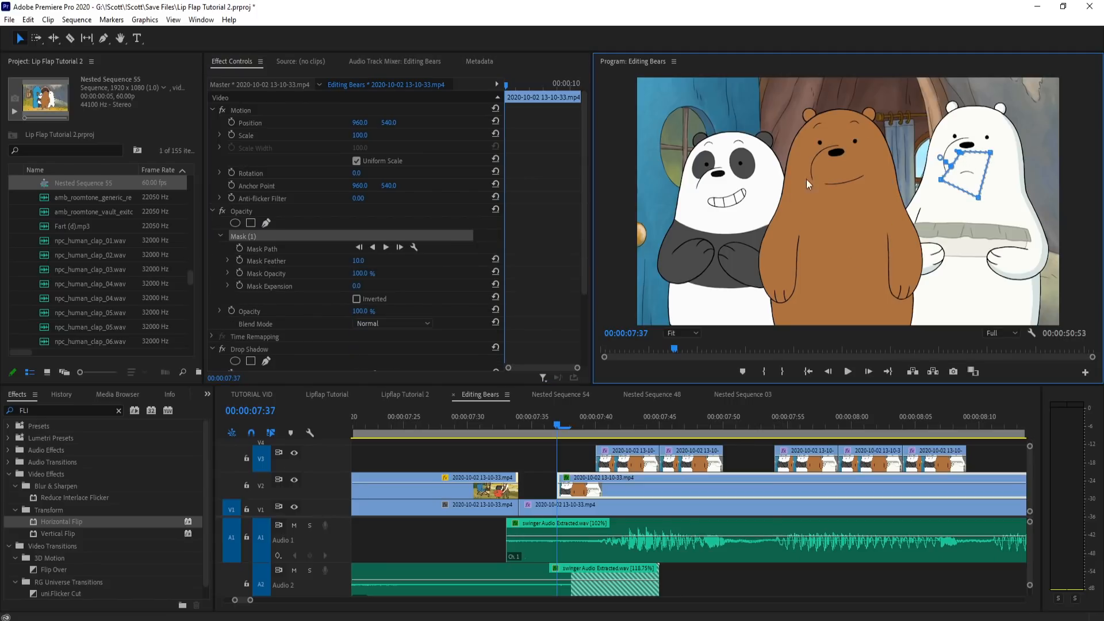
# Step: Copy the base clip's opacity mask to the V3 mouth pieces and to the isolated mouth pieces after the line
pyautogui.click(270, 211)
pyautogui.moveTo(980, 458); pyautogui.dragTo(537, 451)
pyautogui.scroll(-3, 521, 439)
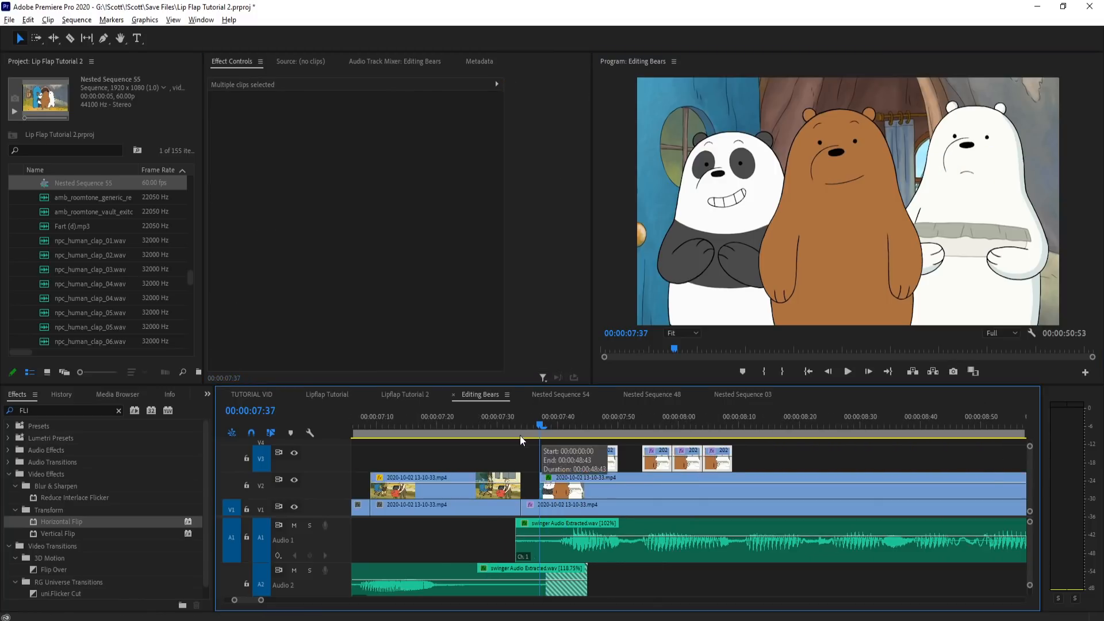
pyautogui.scroll(-3, 520, 435)
pyautogui.moveTo(913, 501); pyautogui.dragTo(752, 472)
# Step: Split the V1 clip at about 09:13 and apply a frame hold to the piece after the cut
pyautogui.press('space')
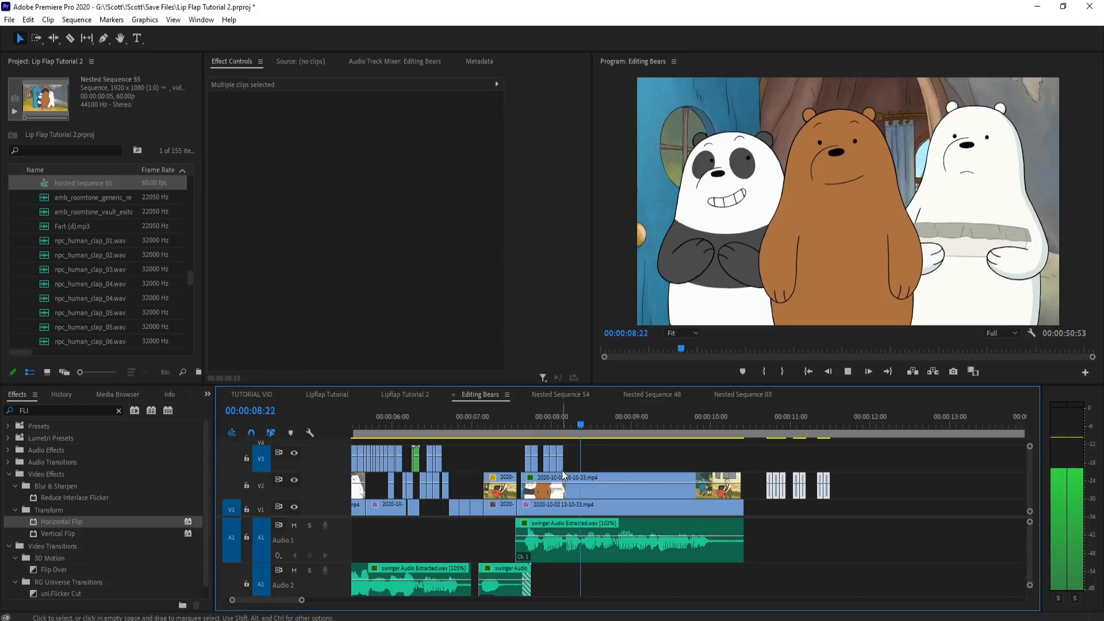
pyautogui.moveTo(518, 422); pyautogui.dragTo(648, 434)
pyautogui.press('c')
pyautogui.click(648, 516)
pyautogui.press('v')
pyautogui.rightClick(666, 511)
pyautogui.click(715, 423)
# Step: Preview the polar bear's line in a maximized program view from the start of the line
pyautogui.moveTo(506, 428); pyautogui.dragTo(519, 422)
pyautogui.press('`')
pyautogui.press('space')
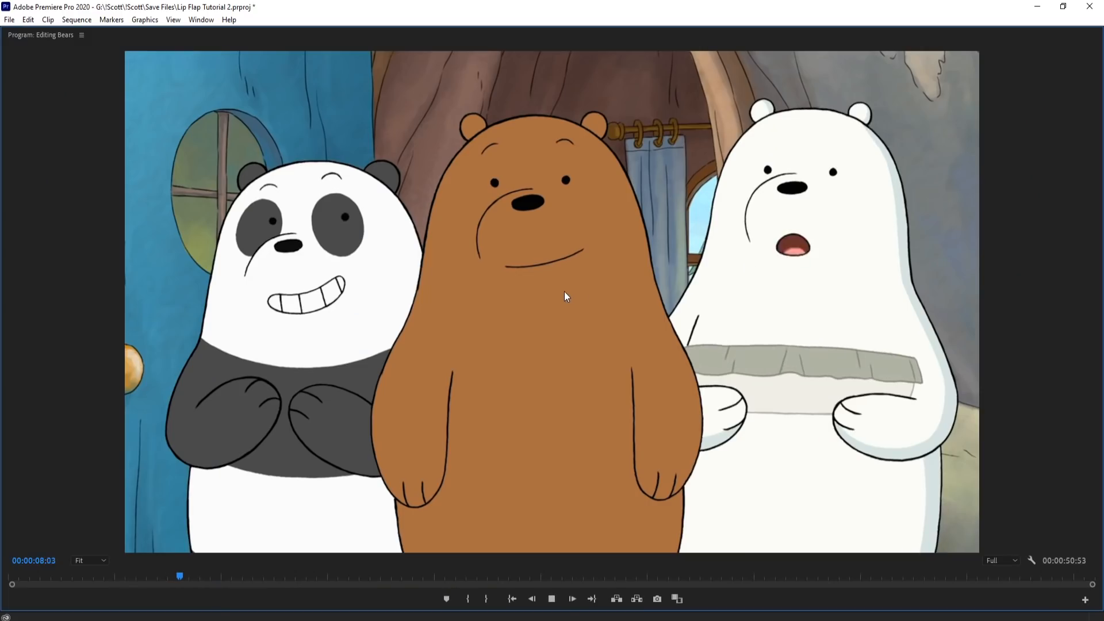
pyautogui.press('space')
pyautogui.press('`')
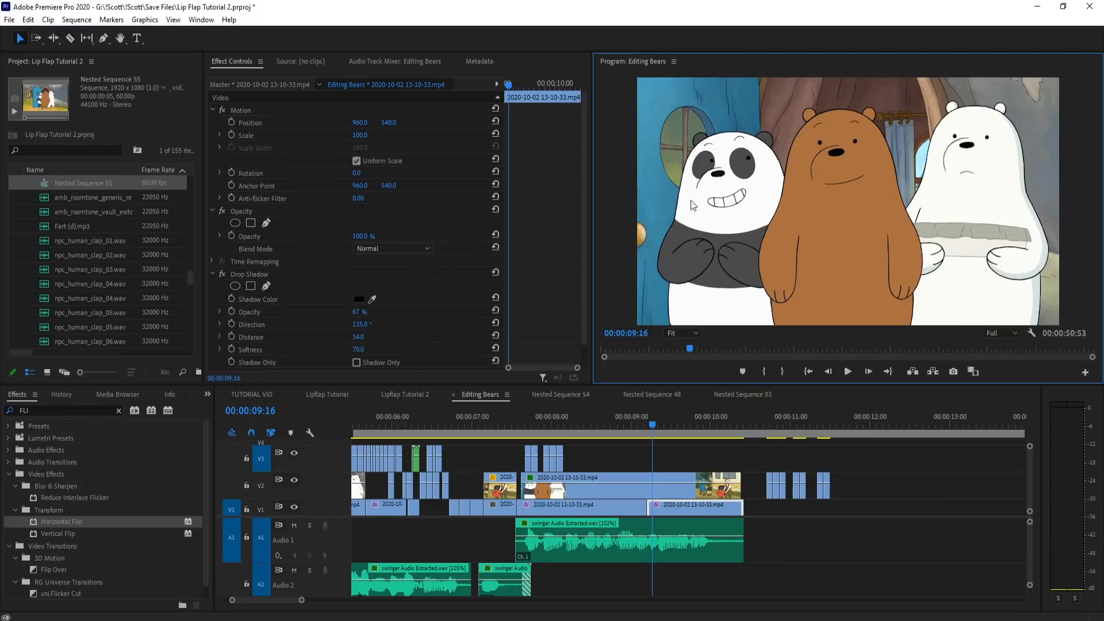
# Step: Delete the third piece of the second mouth group on V3 and play the line from 08:18
pyautogui.scroll(5, 536, 457)
pyautogui.moveTo(535, 427); pyautogui.dragTo(716, 425)
pyautogui.scroll(3, 674, 462)
pyautogui.click(763, 462)
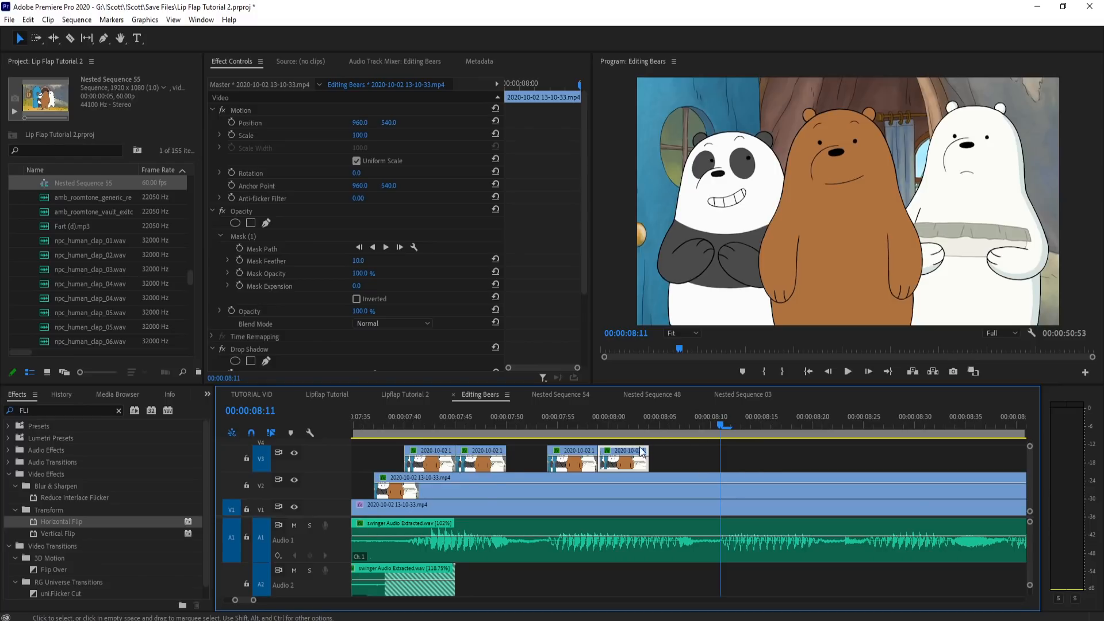
pyautogui.scroll(-2, 494, 453)
pyautogui.moveTo(426, 420); pyautogui.dragTo(618, 419)
pyautogui.scroll(-2, 537, 458)
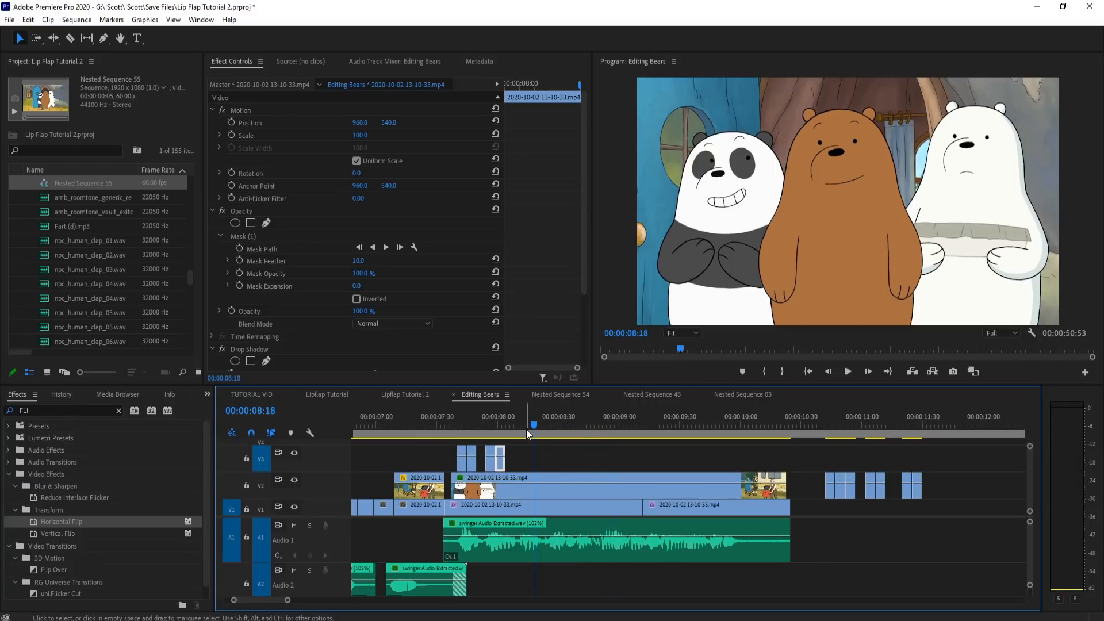
pyautogui.press('space')
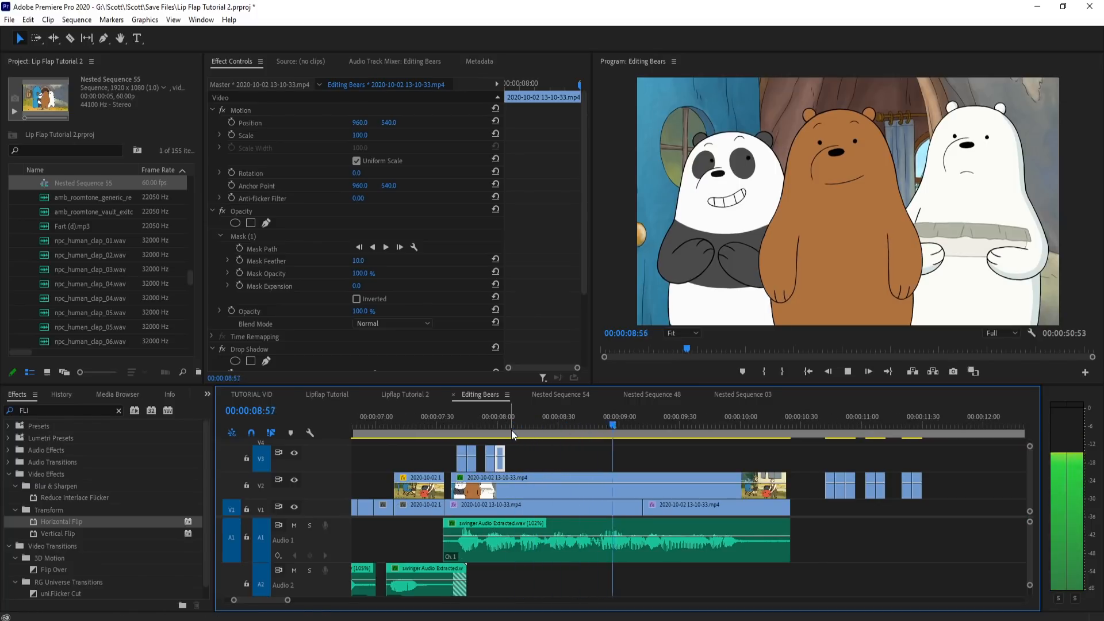
# Step: Copy isolated polar bear mouth pieces and paste two sets back to back on V3 from about 08:10 to 08:40
pyautogui.moveTo(825, 429); pyautogui.dragTo(862, 440)
pyautogui.scroll(4, 913, 481)
pyautogui.click(729, 428)
pyautogui.moveTo(734, 459); pyautogui.dragTo(943, 486)
pyautogui.scroll(-2, 942, 482)
pyautogui.scroll(3, 496, 471)
pyautogui.moveTo(566, 425); pyautogui.dragTo(730, 426)
pyautogui.hotkey('ctrl', 'v')
pyautogui.click(607, 423)
pyautogui.hotkey('ctrl', 'v')
# Step: Copy the pair of isolated mouth pieces at about 11:10 on V2 and play the line around the end of the V3 mouth group
pyautogui.scroll(-6, 644, 469)
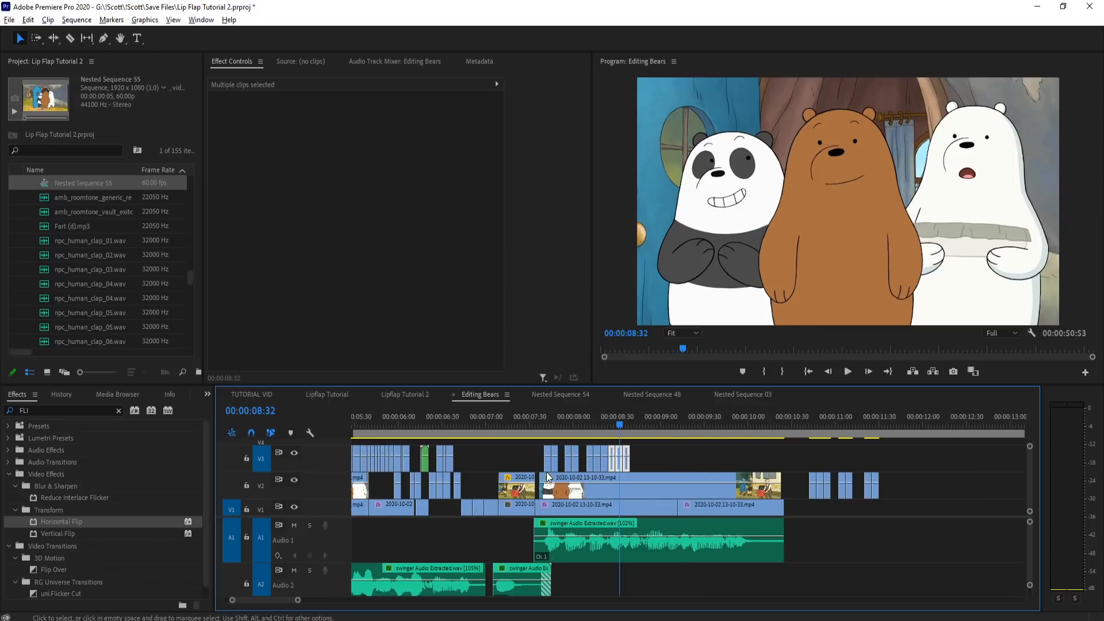
pyautogui.scroll(-5, 753, 466)
pyautogui.moveTo(618, 422)
pyautogui.mouseDown()
pyautogui.moveTo(605, 424)
pyautogui.moveTo(625, 426)
pyautogui.mouseUp()
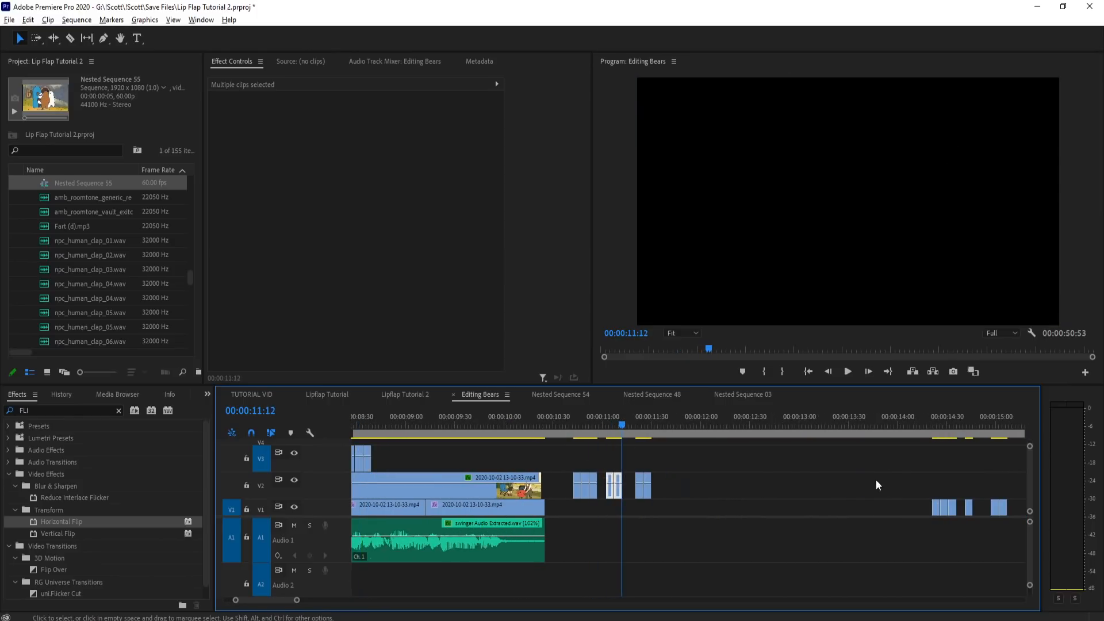
pyautogui.scroll(8, 641, 450)
pyautogui.moveTo(686, 426)
pyautogui.mouseDown()
pyautogui.moveTo(473, 424)
pyautogui.moveTo(671, 426)
pyautogui.mouseUp()
pyautogui.scroll(3, 809, 464)
pyautogui.moveTo(568, 424); pyautogui.dragTo(470, 425)
pyautogui.scroll(-4, 889, 501)
pyautogui.click(576, 425)
pyautogui.press('space')
pyautogui.press('space')
# Step: Paste the copied pair of mouth pieces on V3 from about 08:49 to 08:59
pyautogui.scroll(3, 793, 451)
pyautogui.scroll(1, 792, 454)
pyautogui.moveTo(639, 426); pyautogui.dragTo(860, 429)
pyautogui.hotkey('ctrl', 'v')
pyautogui.hotkey('ctrl', 'v')
pyautogui.press('=')
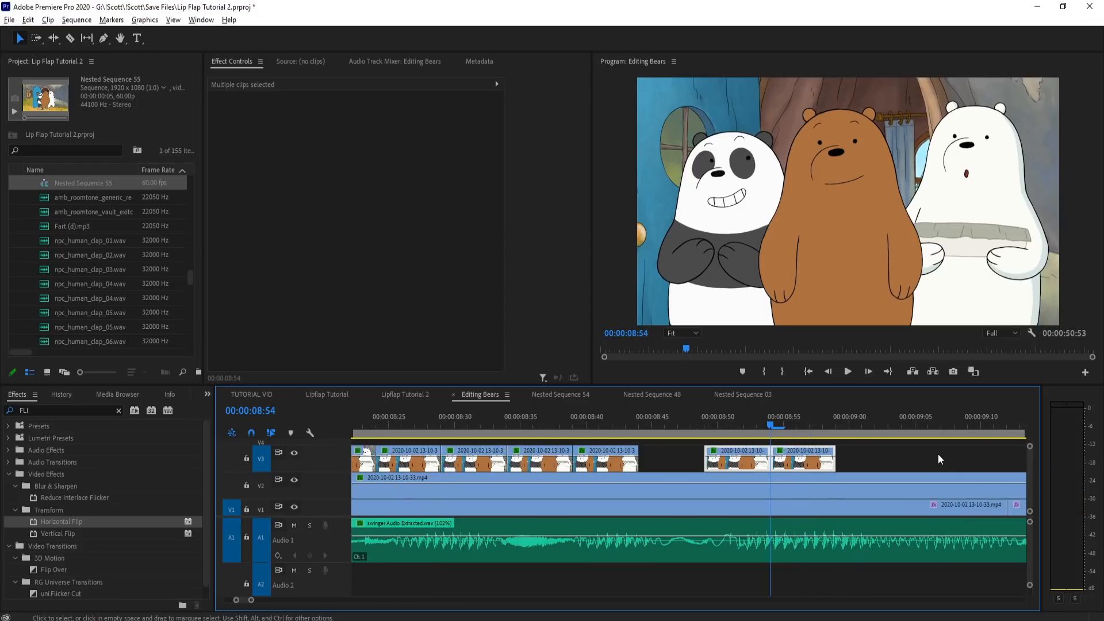
# Step: Move the second pasted mouth piece back to 08:49 on V3 so it replaces the first
pyautogui.click(861, 454)
pyautogui.moveTo(796, 464); pyautogui.dragTo(730, 464)
pyautogui.click(718, 417)
pyautogui.moveTo(719, 415); pyautogui.dragTo(771, 415)
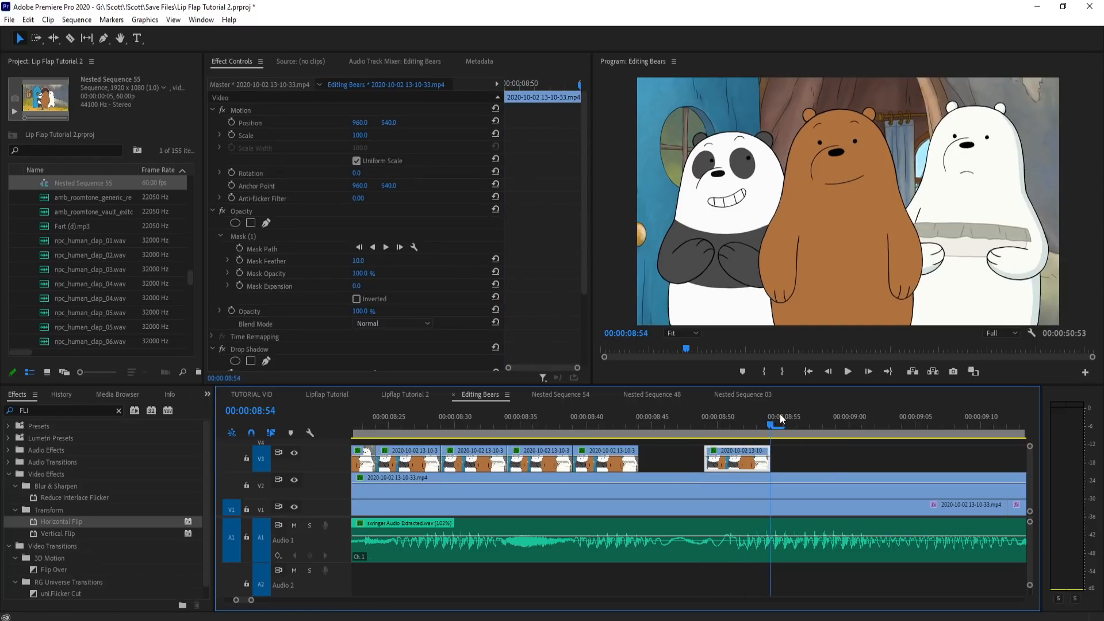
# Step: Duplicate earlier mouth pieces after the one at 08:49 on V3 and move the last copy back to about 08:54
pyautogui.press('-')
pyautogui.moveTo(584, 414); pyautogui.dragTo(772, 463)
pyautogui.moveTo(666, 427); pyautogui.dragTo(753, 423)
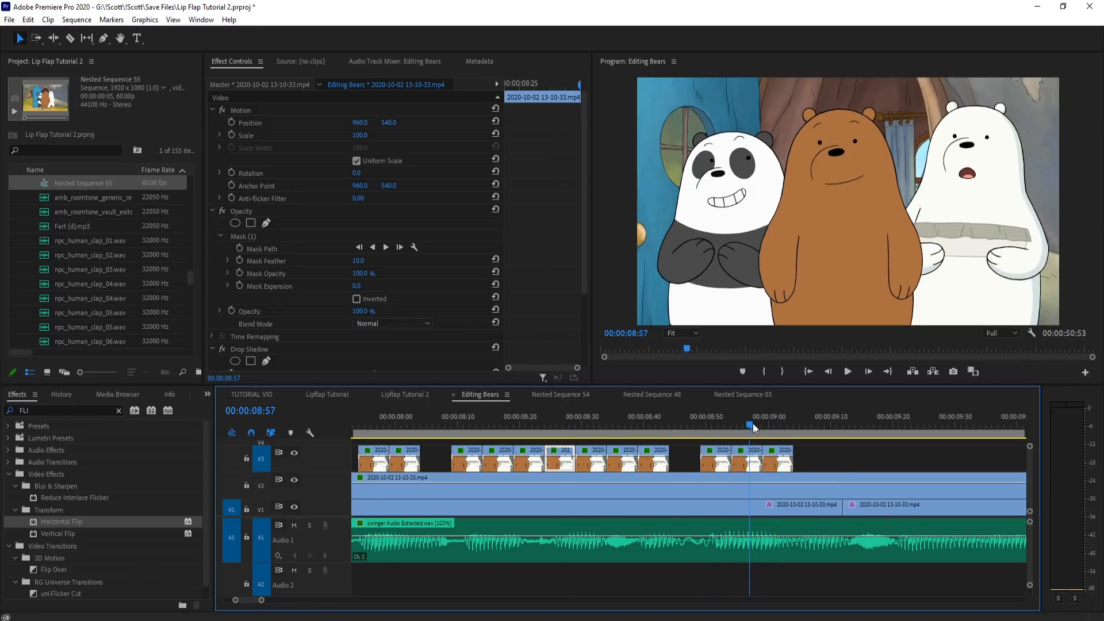
pyautogui.moveTo(778, 465); pyautogui.dragTo(747, 464)
# Step: Play the polar bear's line several times, restarting from about 07:24, to check the mouth timing
pyautogui.press('space')
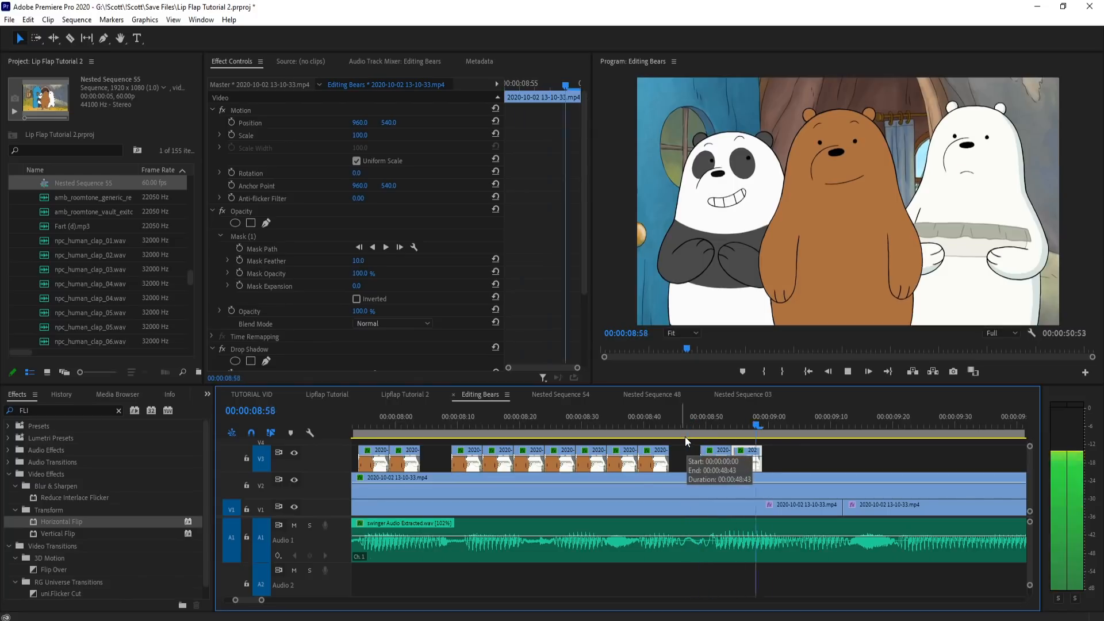
pyautogui.press('space')
pyautogui.moveTo(421, 412); pyautogui.dragTo(414, 412)
pyautogui.press('space')
pyautogui.press('space')
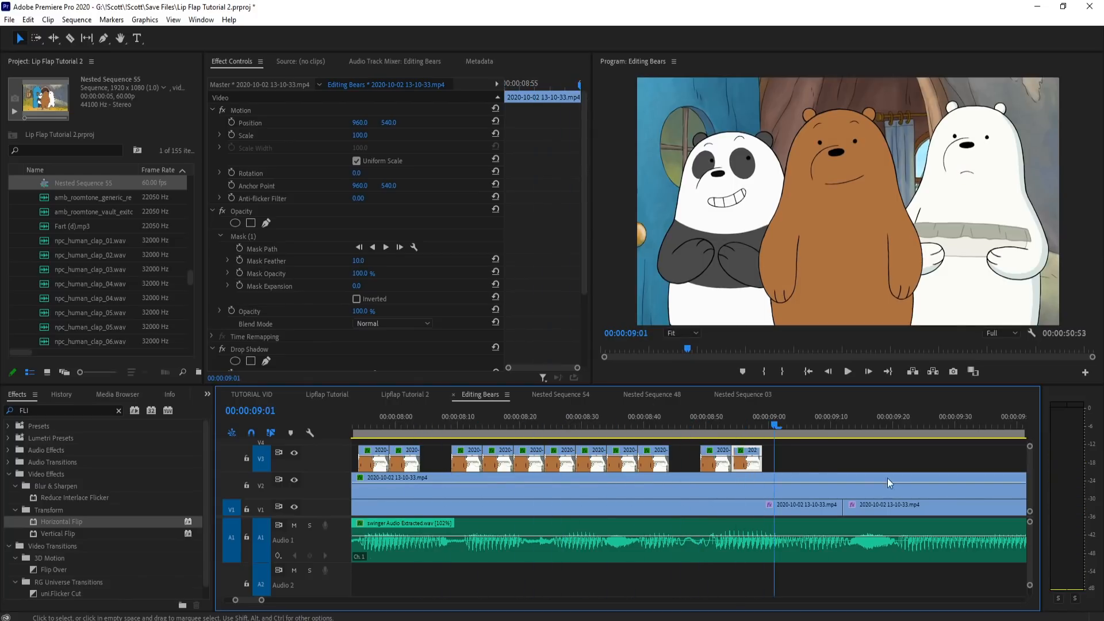
pyautogui.press('-')
pyautogui.click(567, 419)
pyautogui.press('space')
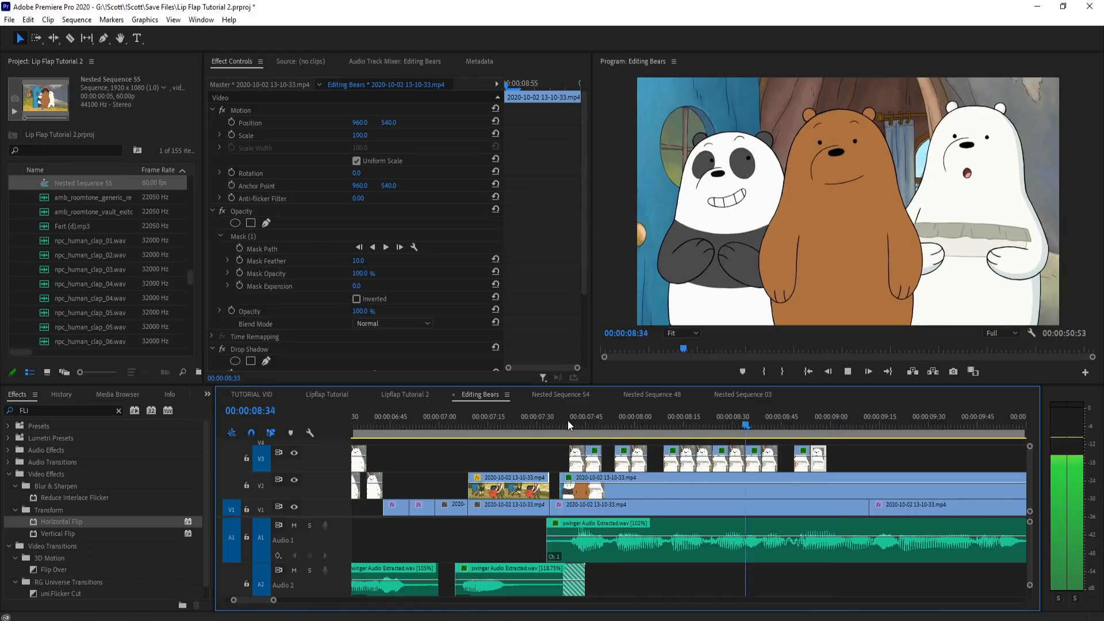
pyautogui.press('space')
pyautogui.click(516, 419)
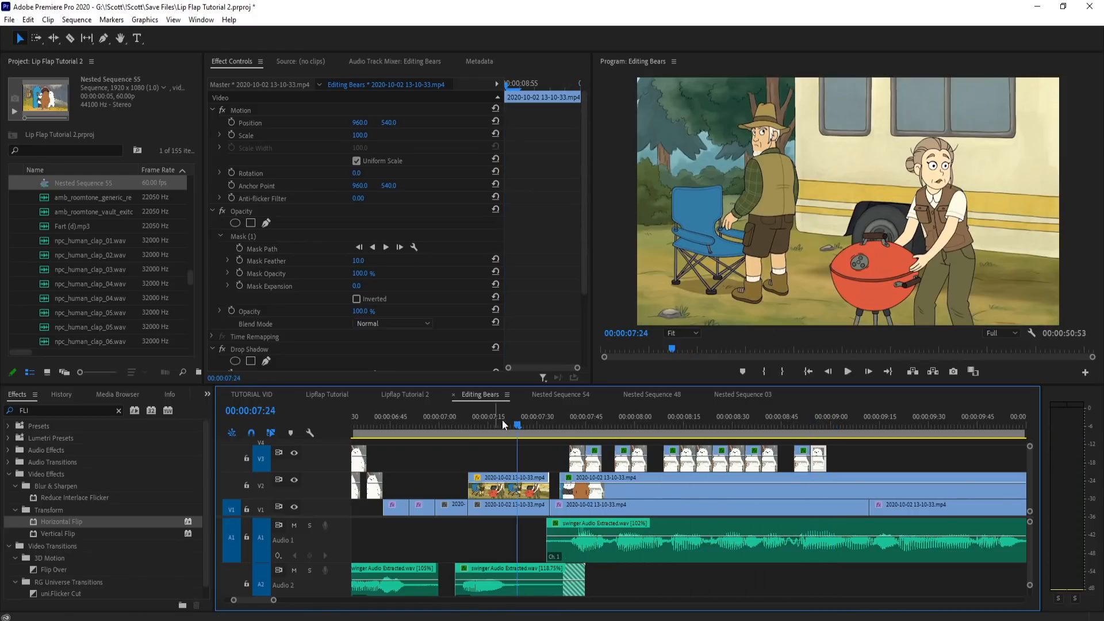
pyautogui.press('space')
pyautogui.press('space')
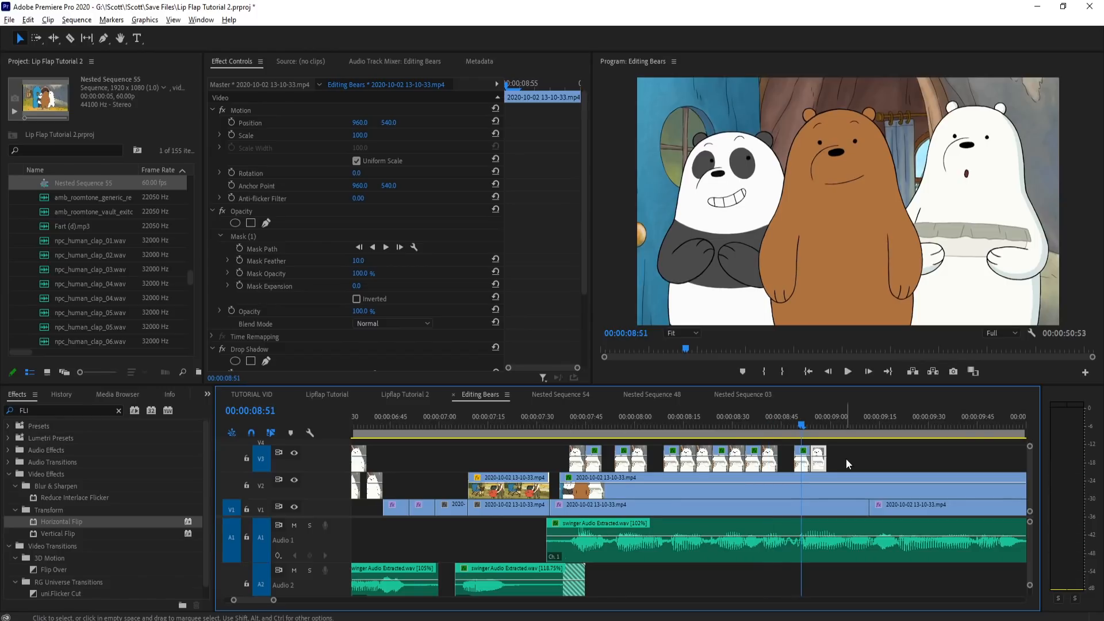
# Step: Duplicate a mouth piece after the 08:49 pair on V3 and move the copy to the last slot of the preceding group
pyautogui.press('=')
pyautogui.moveTo(586, 419); pyautogui.dragTo(1002, 461)
pyautogui.moveTo(746, 415)
pyautogui.mouseDown()
pyautogui.moveTo(804, 416)
pyautogui.moveTo(750, 422)
pyautogui.mouseUp()
pyautogui.press('-')
pyautogui.moveTo(851, 458); pyautogui.dragTo(727, 458)
pyautogui.click(734, 439)
pyautogui.moveTo(660, 421); pyautogui.dragTo(692, 419)
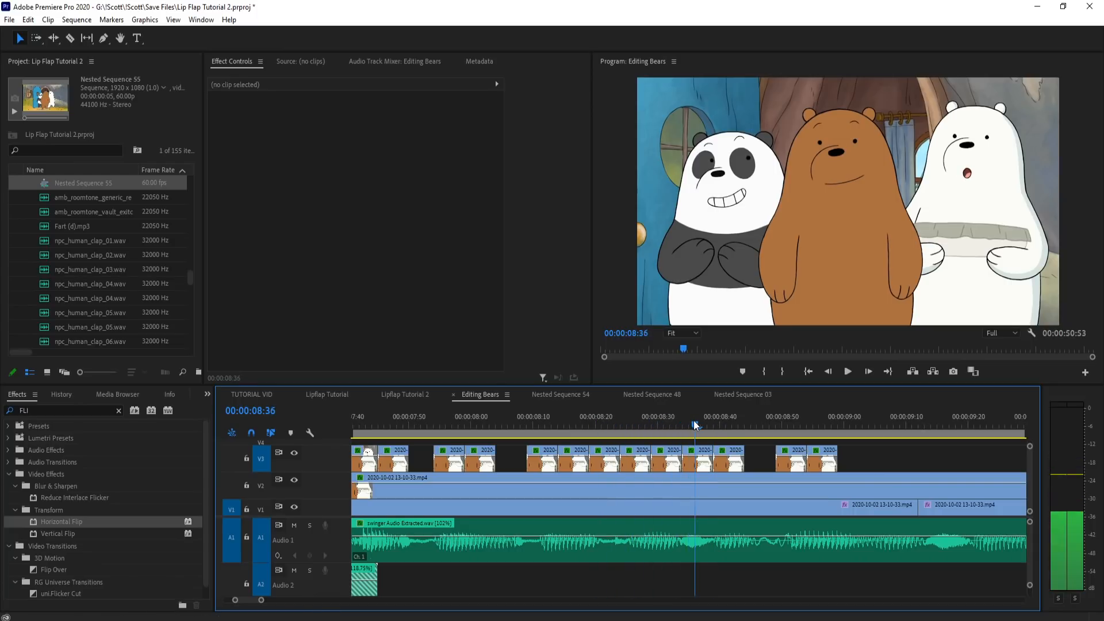
# Step: Rearrange the mouth pieces around 08:40 on V3 and delete the surplus piece
pyautogui.press('=')
pyautogui.moveTo(774, 458); pyautogui.dragTo(725, 463)
pyautogui.moveTo(636, 437); pyautogui.dragTo(651, 463)
pyautogui.moveTo(568, 425); pyautogui.dragTo(925, 424)
pyautogui.click(777, 460)
pyautogui.press('Delete')
# Step: Play the line again and examine the mouth shapes between about 08:40 and 08:50
pyautogui.click(712, 427)
pyautogui.press('space')
pyautogui.press('space')
pyautogui.scroll(-4, 840, 468)
pyautogui.click(662, 428)
pyautogui.scroll(3, 667, 429)
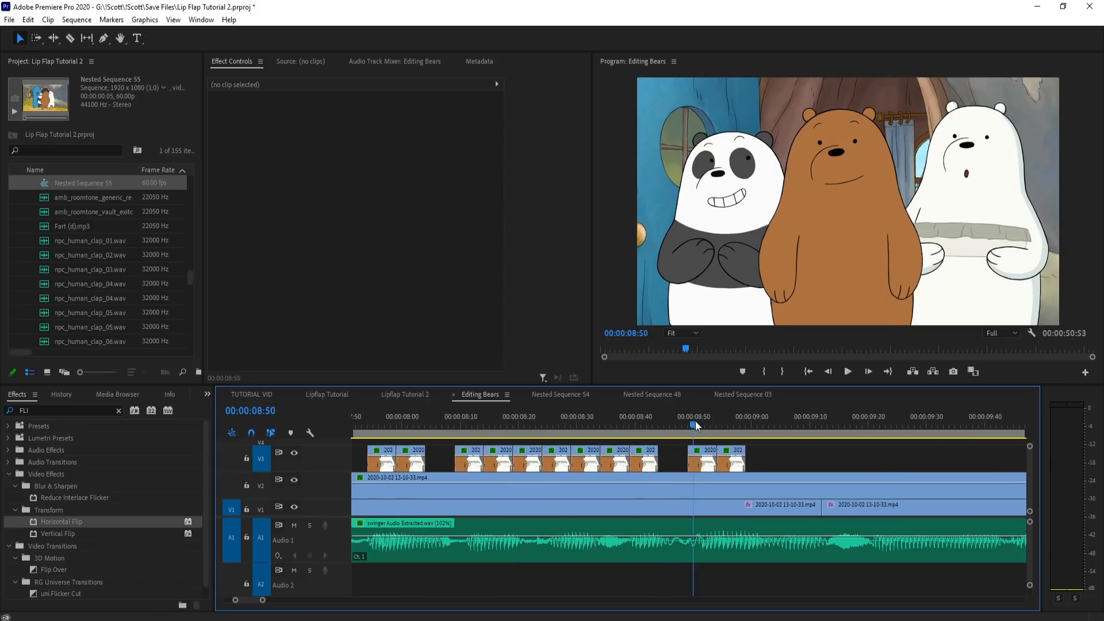
pyautogui.scroll(2, 584, 436)
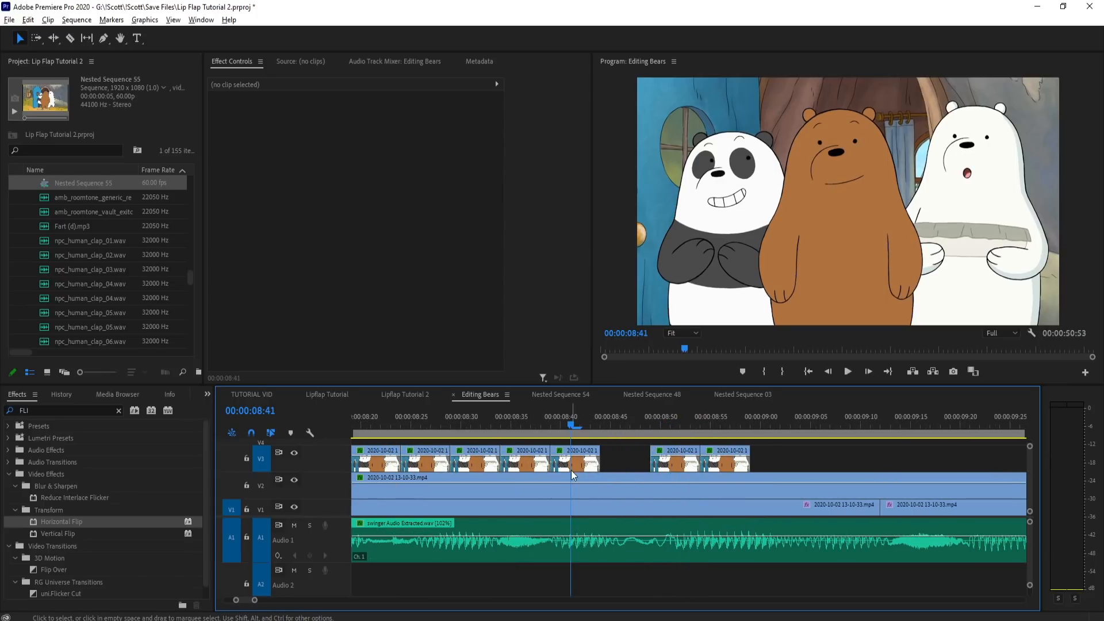
# Step: Duplicate the mouth piece at 08:20 to the end of the last V3 group, from about 08:59 to 09:04
pyautogui.click(571, 459)
pyautogui.click(670, 424)
pyautogui.moveTo(670, 425); pyautogui.dragTo(740, 429)
pyautogui.moveTo(510, 418); pyautogui.dragTo(782, 464)
pyautogui.click(691, 424)
pyautogui.moveTo(705, 423); pyautogui.dragTo(427, 423)
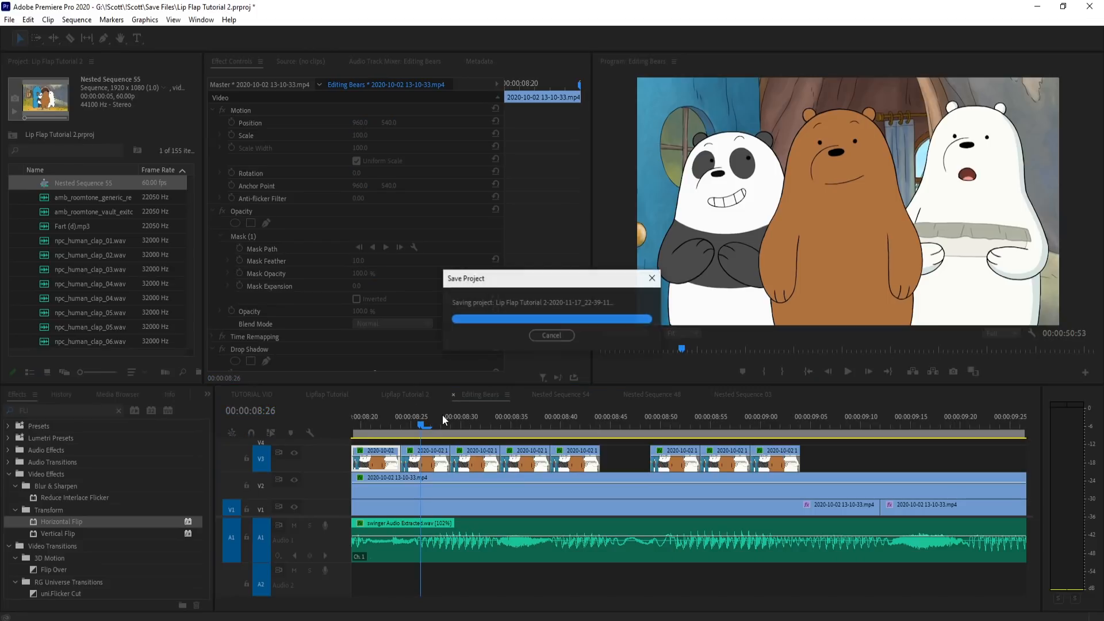
# Step: Copy the second mouth piece of the pair at about 11:10 on V2 and extend the last V3 group from 09:04 to 09:14
pyautogui.scroll(-3, 791, 481)
pyautogui.click(582, 422)
pyautogui.moveTo(582, 421); pyautogui.dragTo(806, 432)
pyautogui.scroll(-8, 557, 459)
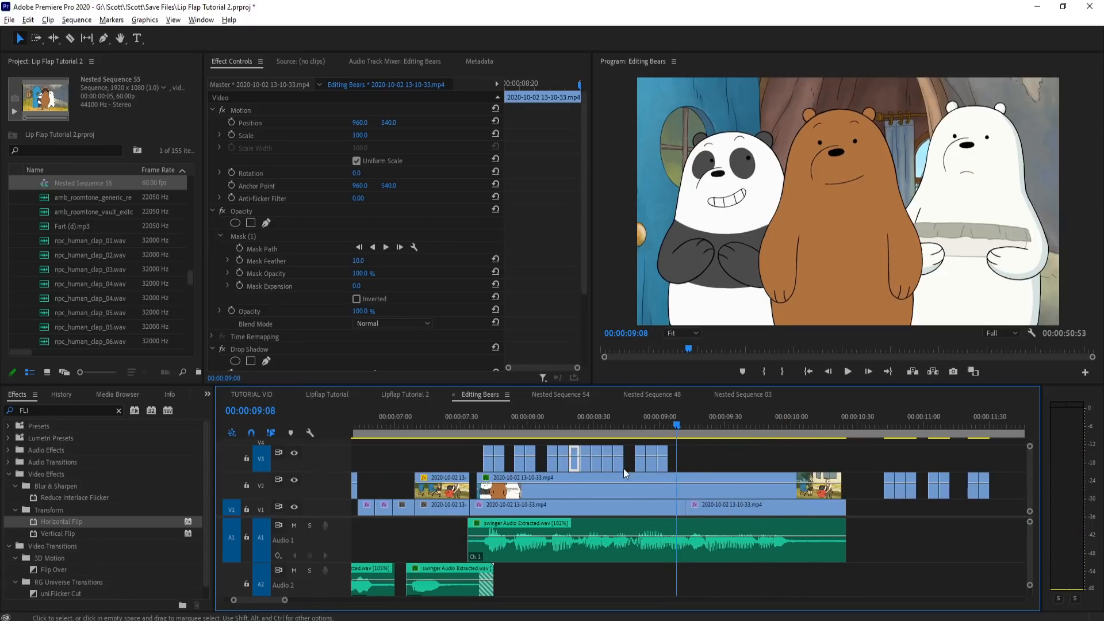
pyautogui.moveTo(908, 431); pyautogui.dragTo(940, 440)
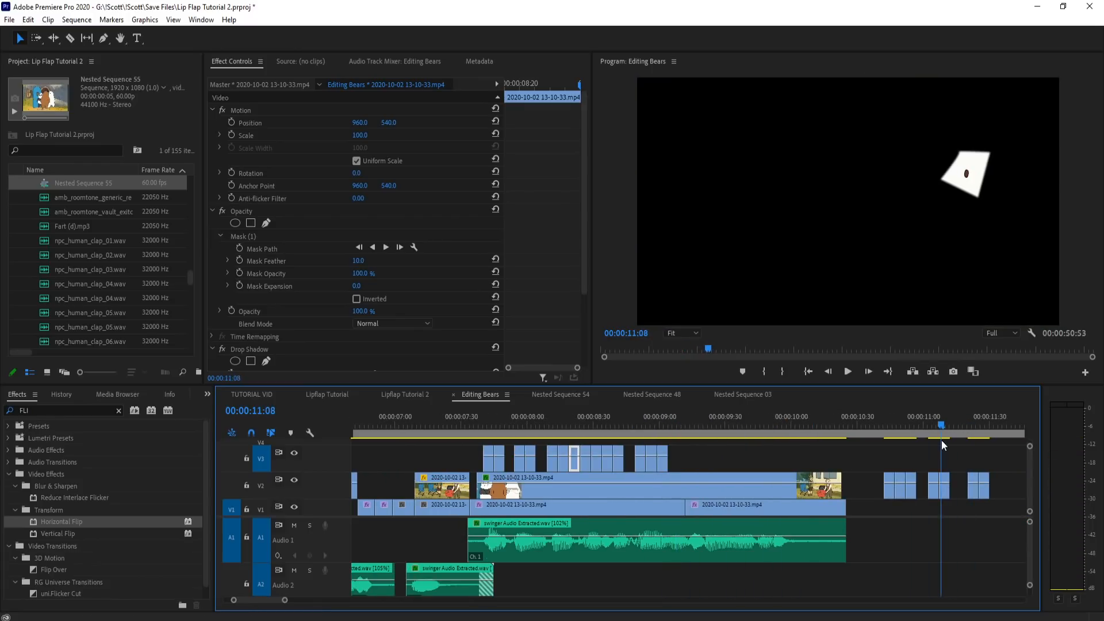
pyautogui.click(942, 488)
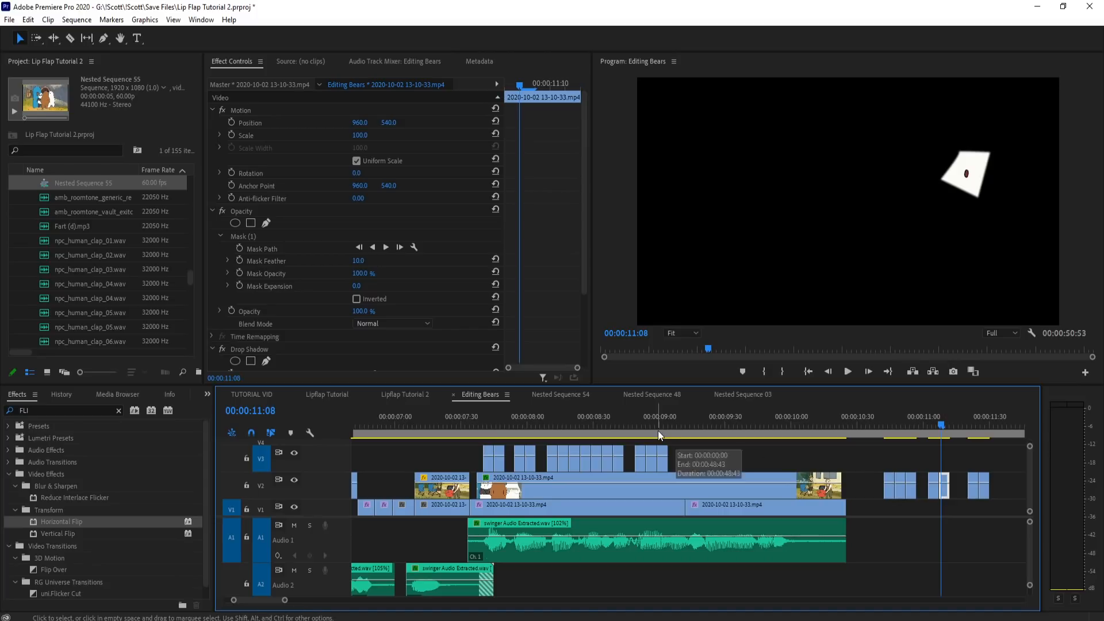
pyautogui.click(657, 430)
pyautogui.scroll(5, 688, 453)
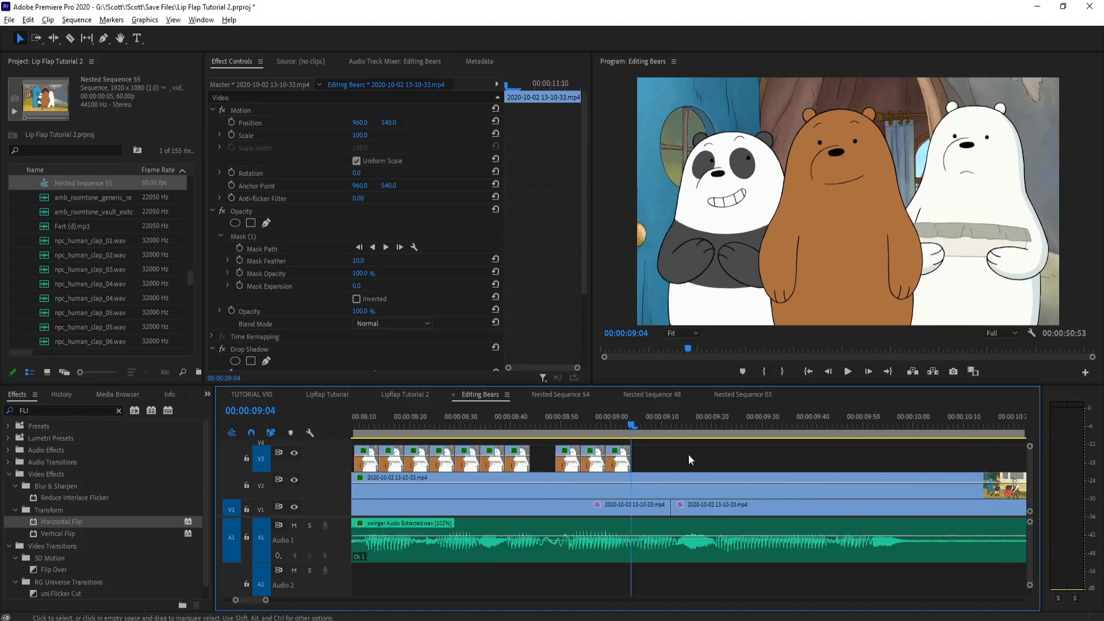
pyautogui.hotkey('ctrl', 'v')
pyautogui.moveTo(627, 426); pyautogui.dragTo(652, 424)
pyautogui.hotkey('ctrl', 'v')
# Step: Play the extended section and duplicate the mouth piece at 08:59 to about 09:14 on V3
pyautogui.press('space')
pyautogui.press('space')
pyautogui.click(606, 426)
pyautogui.moveTo(606, 459); pyautogui.dragTo(695, 468)
pyautogui.moveTo(657, 426); pyautogui.dragTo(726, 425)
pyautogui.click(569, 425)
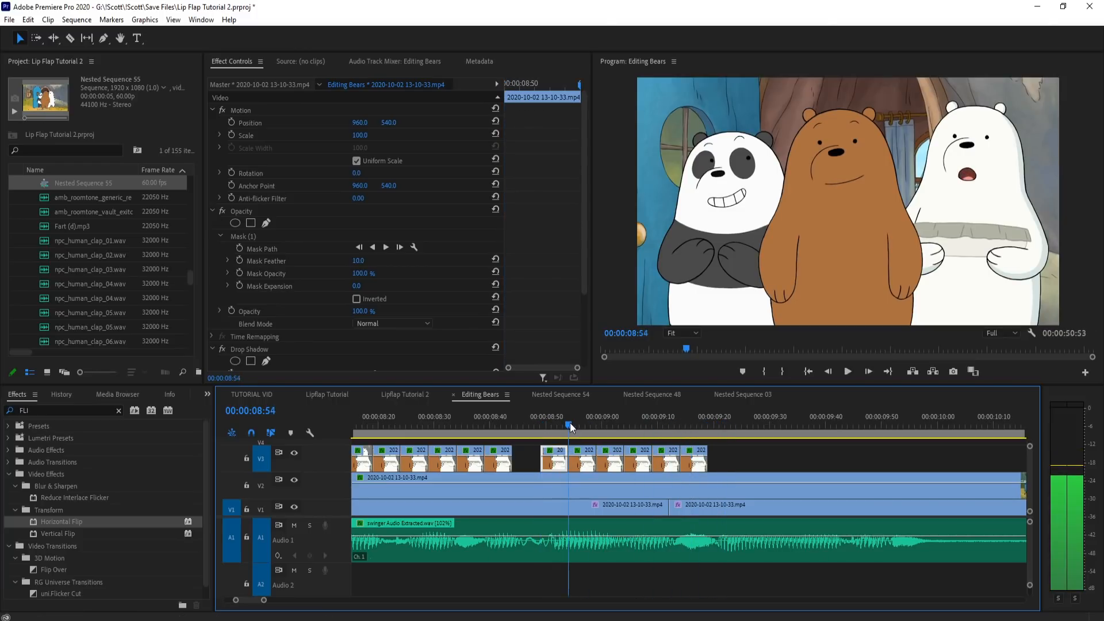
# Step: Paste a three-piece mouth set on V3 at about 09:19 and paste more mouth pieces at about 09:34
pyautogui.moveTo(581, 441); pyautogui.dragTo(696, 430)
pyautogui.hotkey('ctrl', 'v')
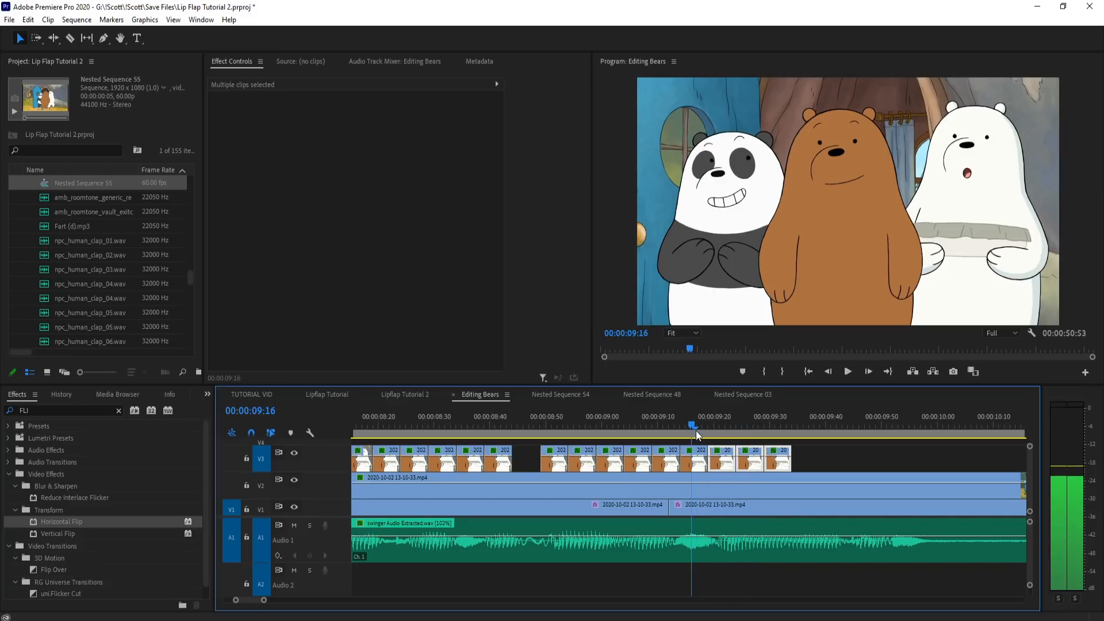
pyautogui.click(693, 456)
pyautogui.click(765, 430)
pyautogui.moveTo(765, 429); pyautogui.dragTo(724, 434)
pyautogui.click(791, 429)
pyautogui.hotkey('ctrl', 'v')
# Step: Copy single mouth pieces to fill the V3 group up to about 09:39 and place a closing pair from about 09:44 to 09:54
pyautogui.click(730, 451)
pyautogui.hotkey('ctrl', 'c')
pyautogui.click(791, 426)
pyautogui.hotkey('ctrl', 'v')
pyautogui.moveTo(794, 426); pyautogui.dragTo(736, 427)
pyautogui.click(780, 457)
pyautogui.hotkey('ctrl', 'v')
pyautogui.click(750, 458)
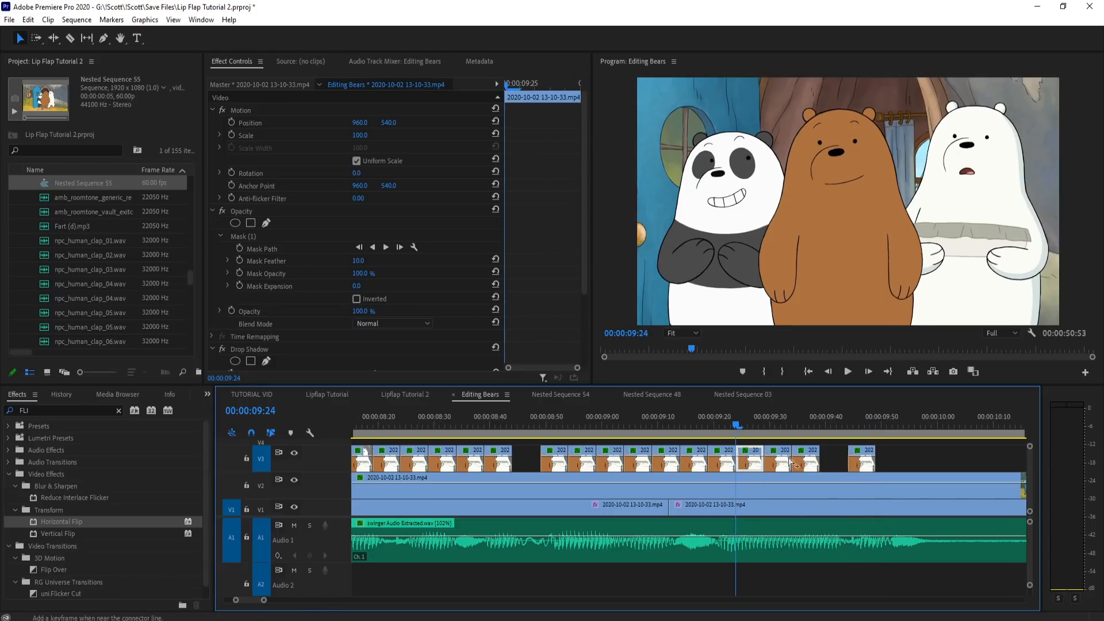
pyautogui.moveTo(875, 426)
pyautogui.mouseDown()
pyautogui.moveTo(912, 425)
pyautogui.moveTo(879, 426)
pyautogui.mouseUp()
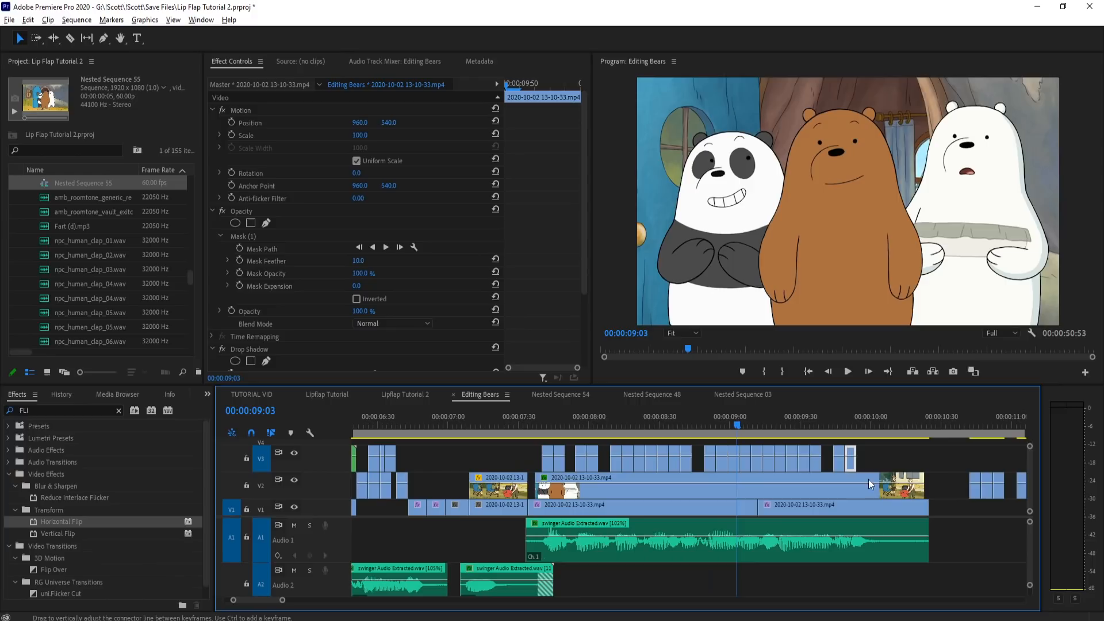
# Step: Preview the polar bear's finished line twice in a maximized program view, starting from about 07:31
pyautogui.click(522, 425)
pyautogui.press('`')
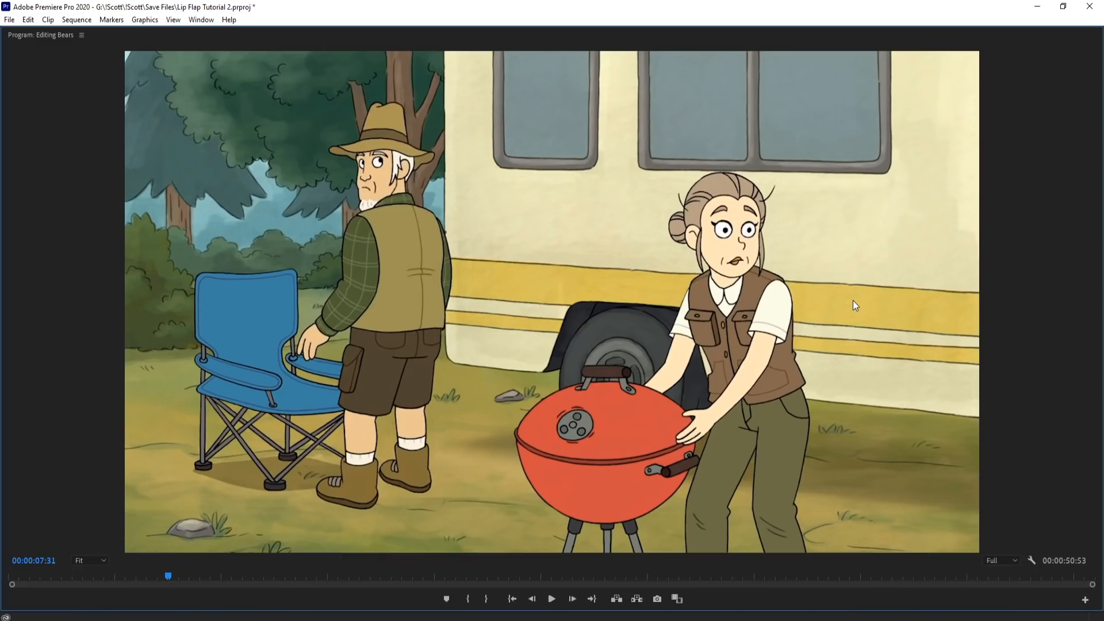
pyautogui.press('space')
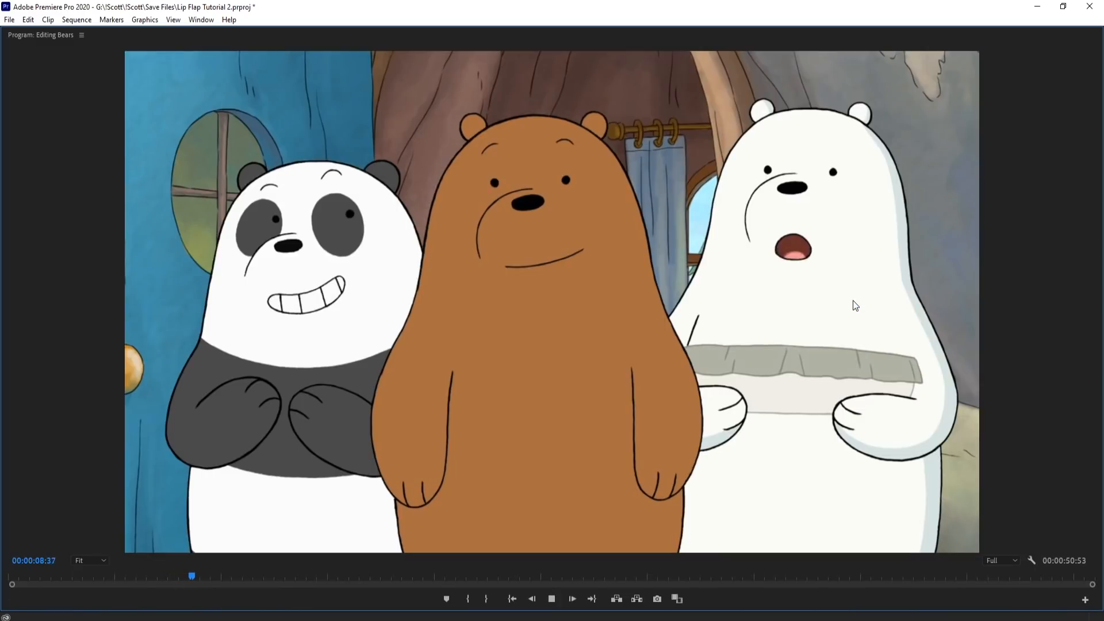
pyautogui.press('space')
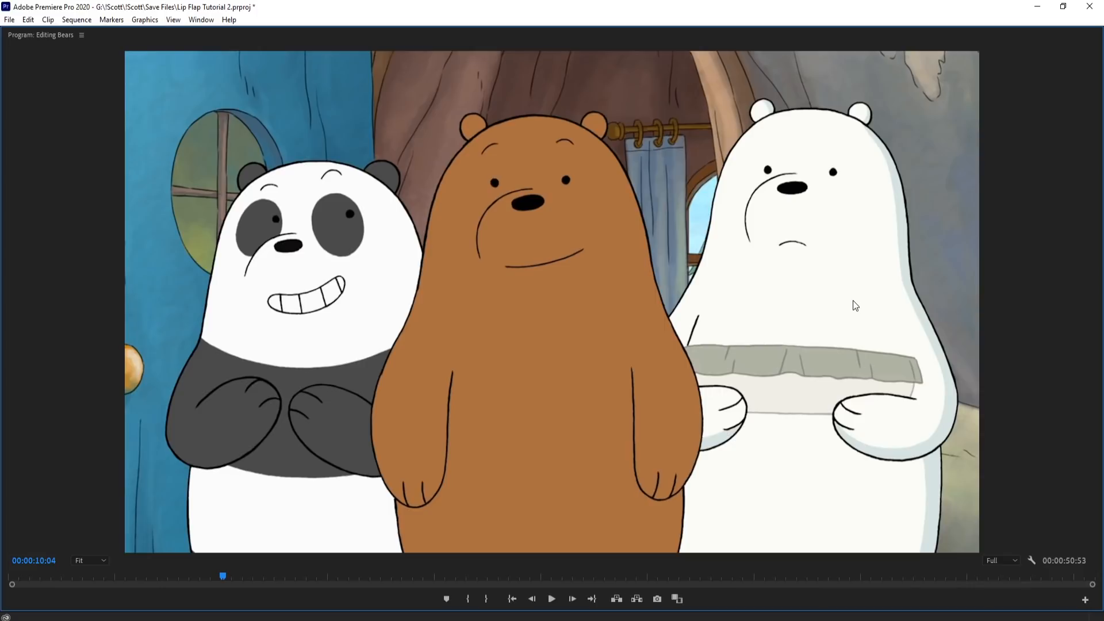
pyautogui.press('`')
pyautogui.click(523, 425)
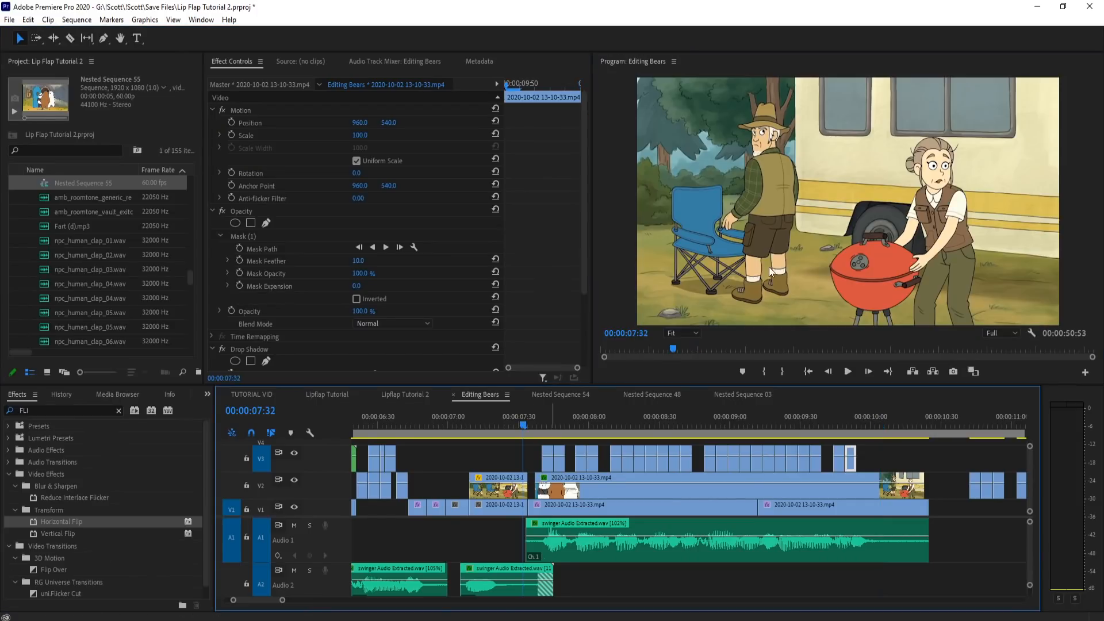
pyautogui.press('`')
pyautogui.press('space')
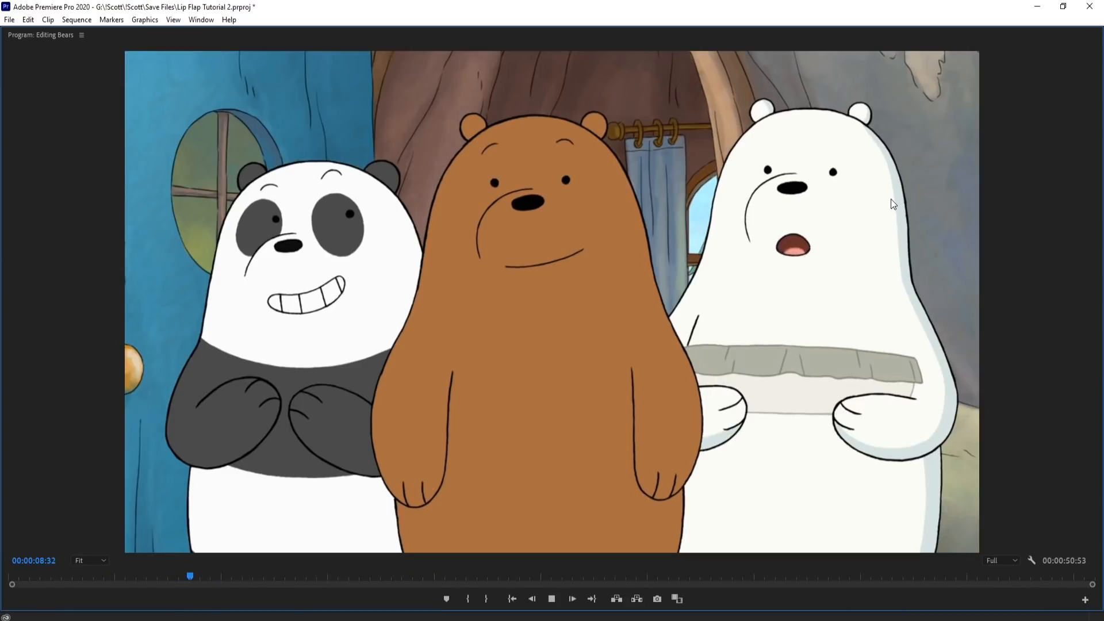
pyautogui.press('space')
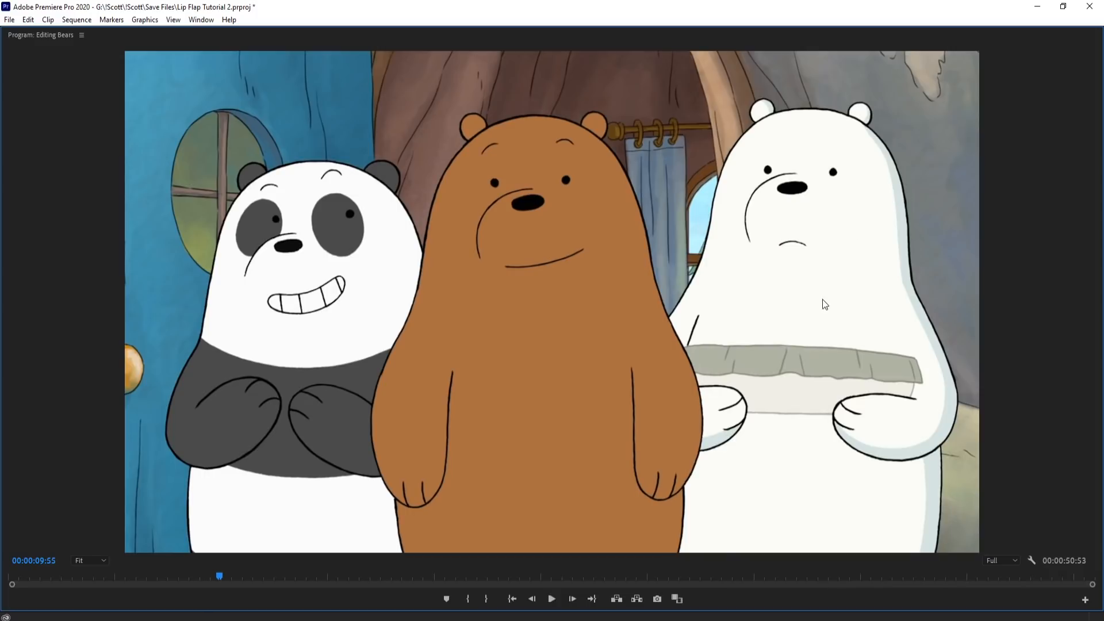
# Step: Play the whole Editing Bears sequence from the beginning in a maximized program view
pyautogui.press('`')
pyautogui.click(550, 422)
pyautogui.moveTo(551, 421); pyautogui.dragTo(489, 422)
pyautogui.scroll(-5, 899, 456)
pyautogui.moveTo(368, 422); pyautogui.dragTo(323, 426)
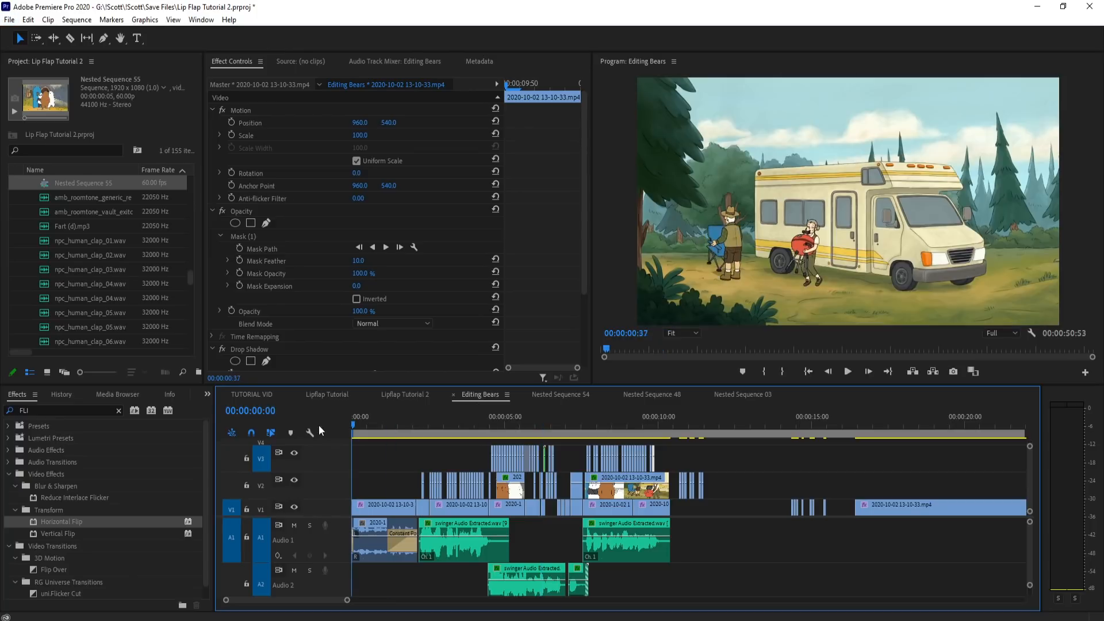
pyautogui.press('`')
pyautogui.press('space')
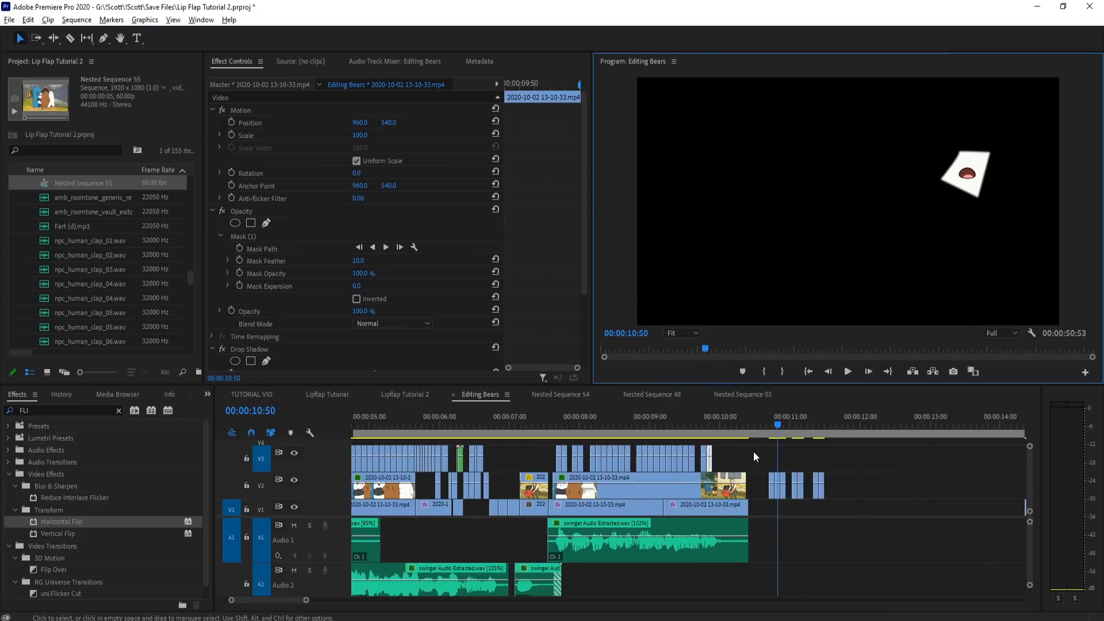
pyautogui.scroll(4, 751, 460)
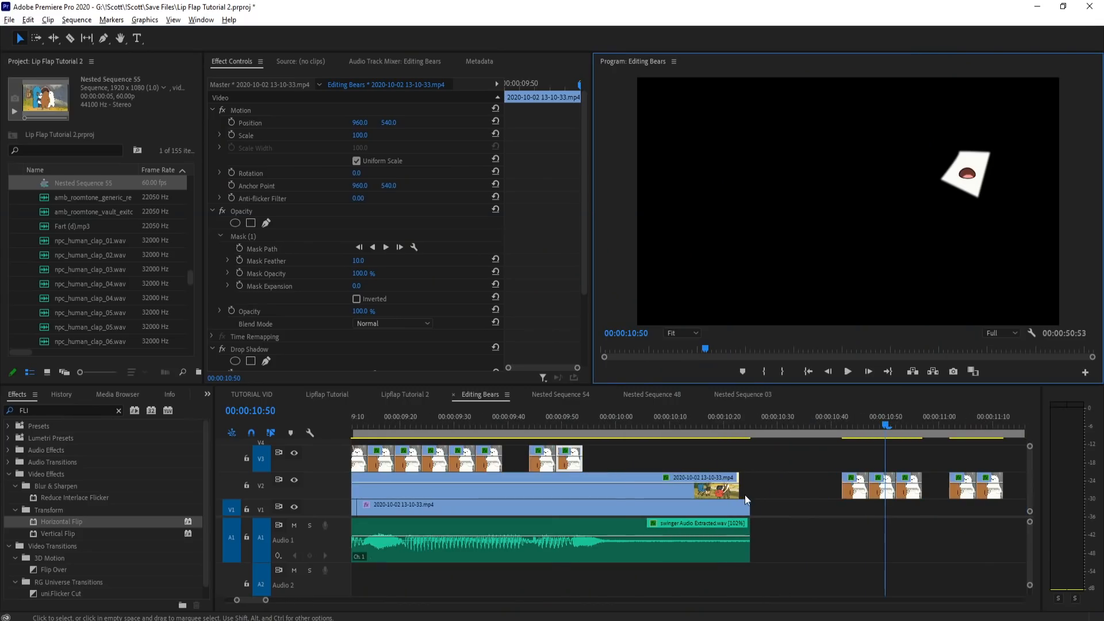
pyautogui.moveTo(714, 433); pyautogui.dragTo(550, 438)
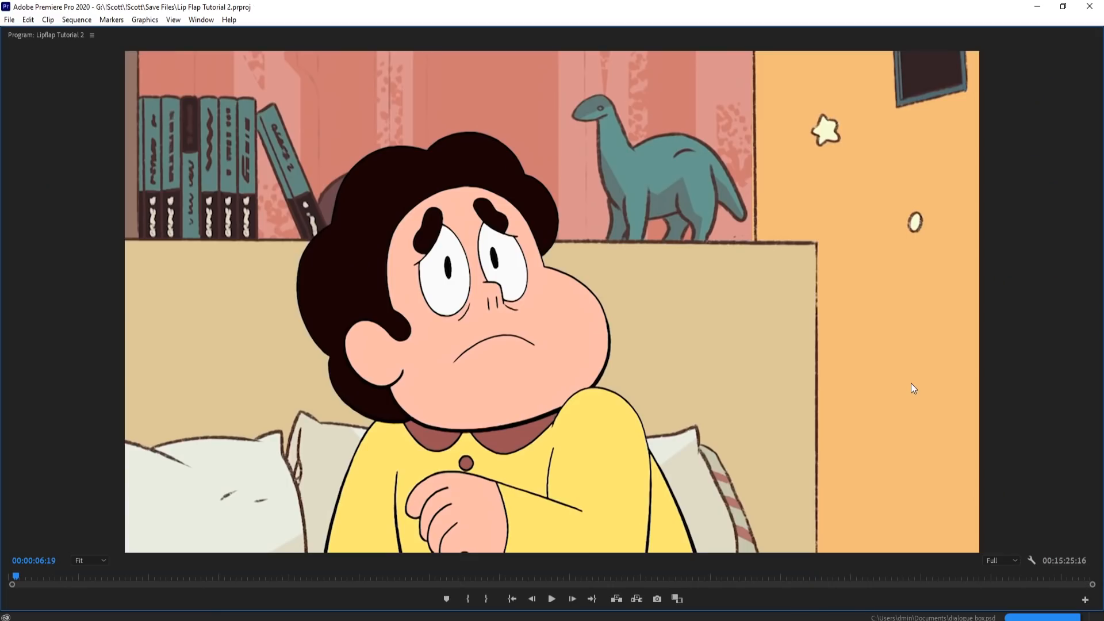
# Step: Preview the Lipflap Tutorial 2 sequence from 06:19 in a maximized program view and scrub its timeline to 08:10
pyautogui.press('space')
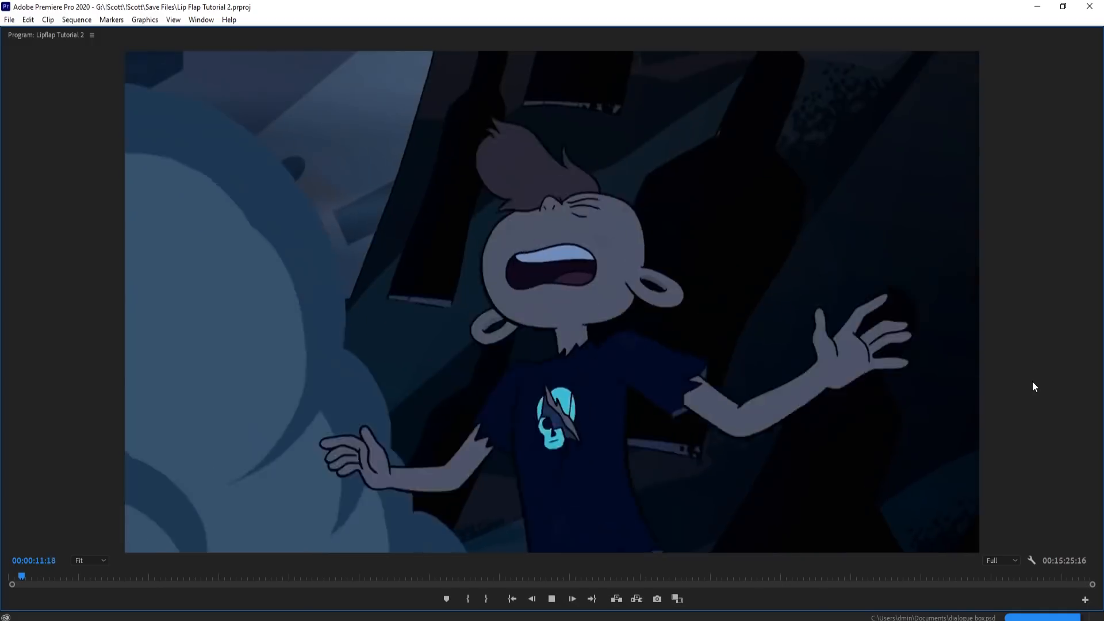
pyautogui.press('space')
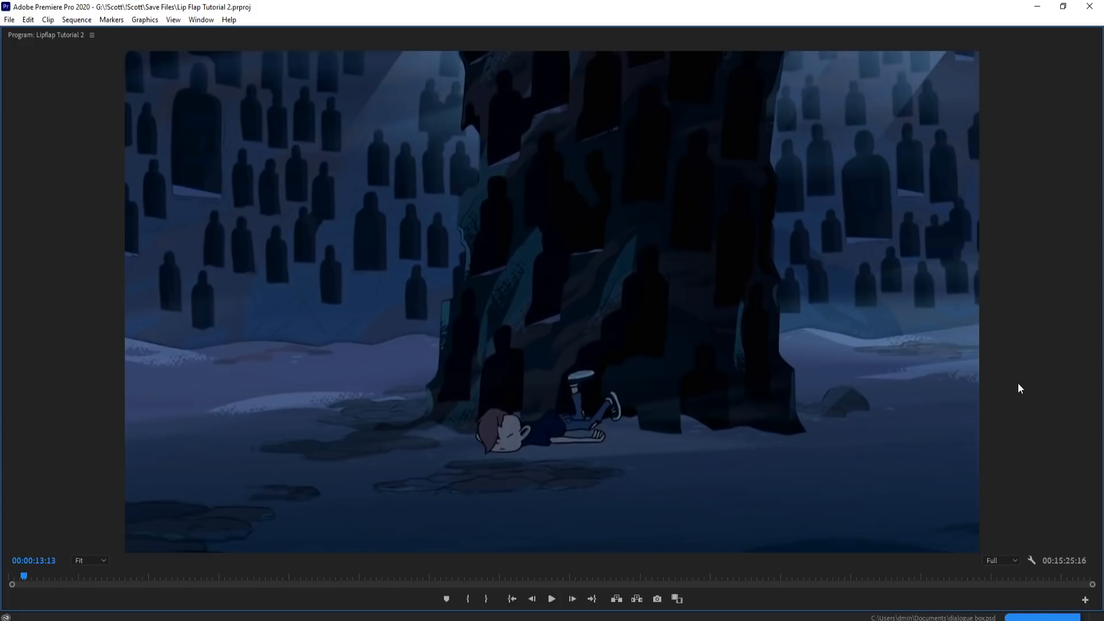
pyautogui.press('`')
pyautogui.moveTo(533, 429); pyautogui.dragTo(783, 429)
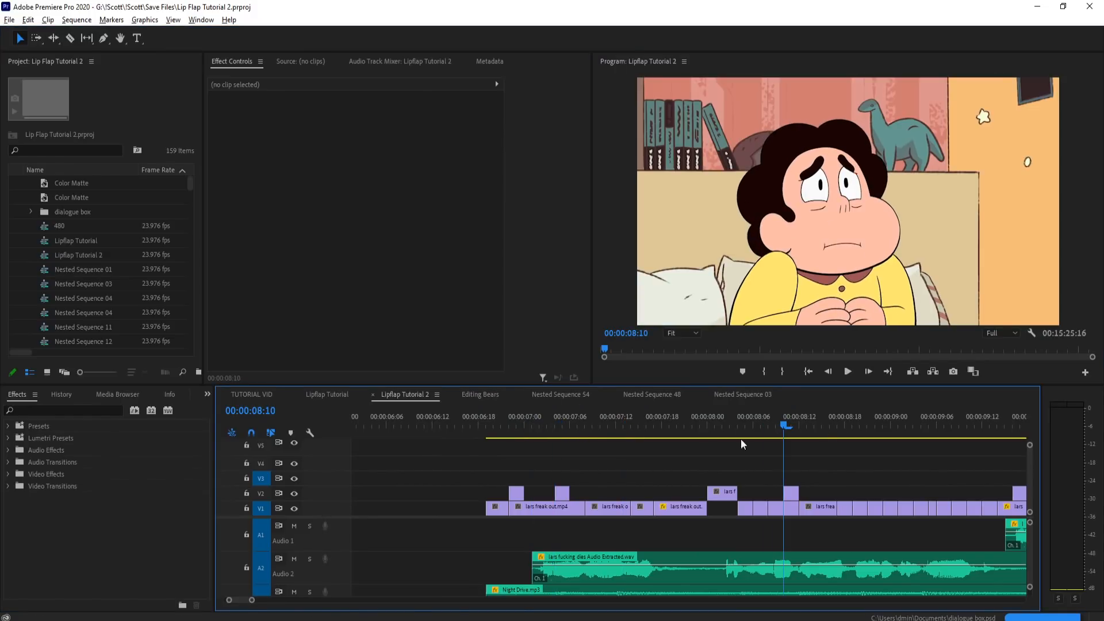
# Step: Dismiss the missing-fonts dialog with default substitution and scrub the Lars scene, ending at 07:01
pyautogui.press('-')
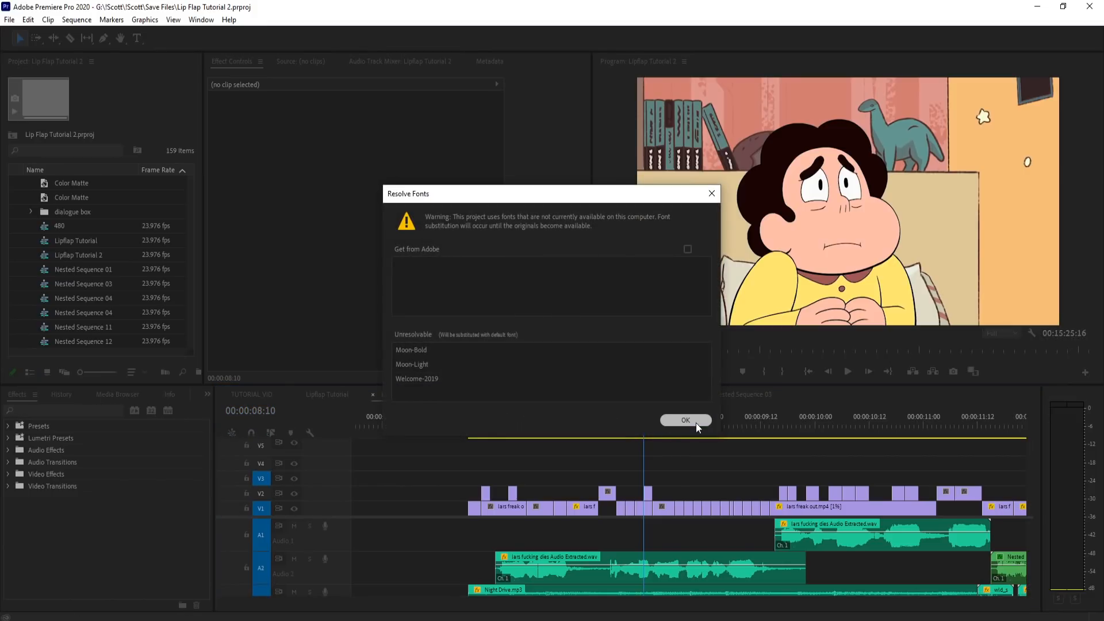
pyautogui.click(695, 422)
pyautogui.click(794, 429)
pyautogui.moveTo(796, 428); pyautogui.dragTo(943, 429)
pyautogui.click(493, 430)
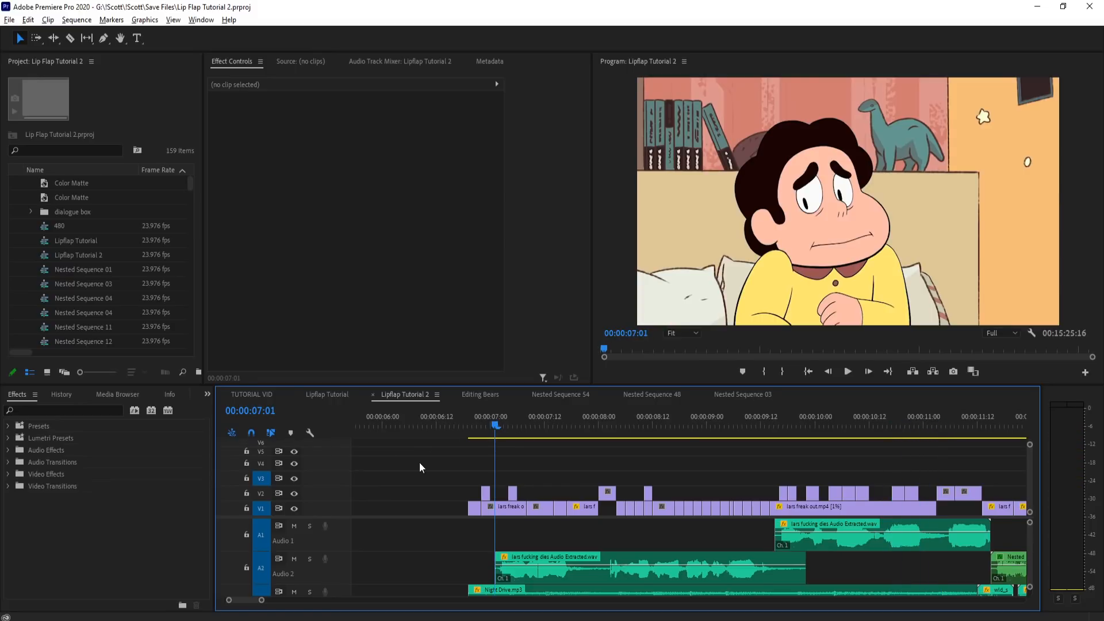
# Step: Review the later part of the Lars scene, checking the frames at 13:04 and 11:03
pyautogui.scroll(-5, 437, 487)
pyautogui.click(627, 428)
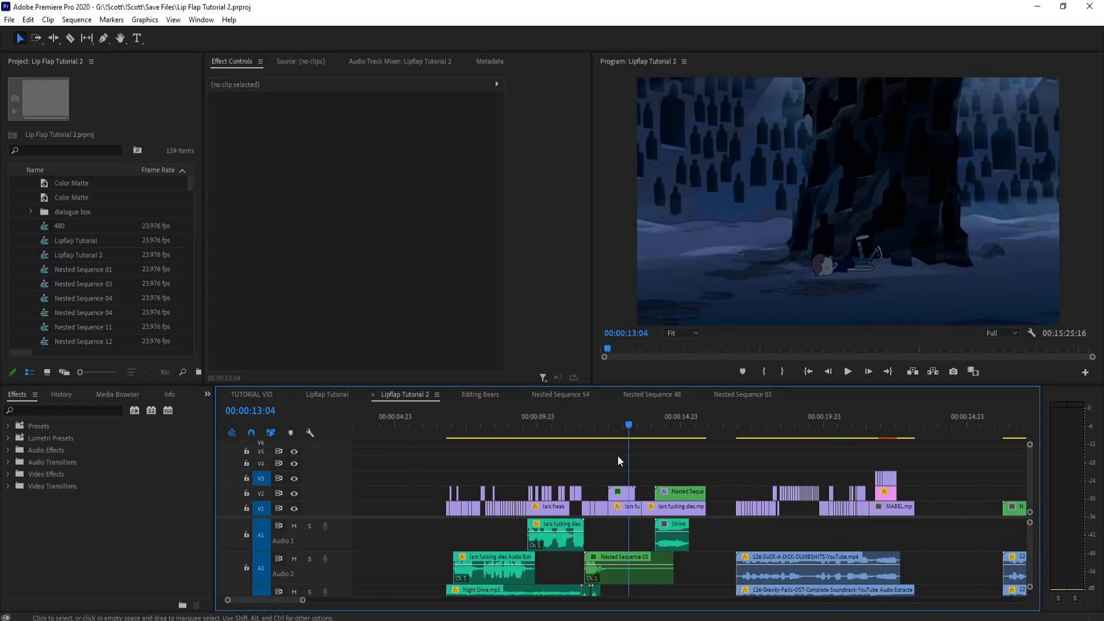
pyautogui.click(571, 429)
pyautogui.scroll(3, 550, 514)
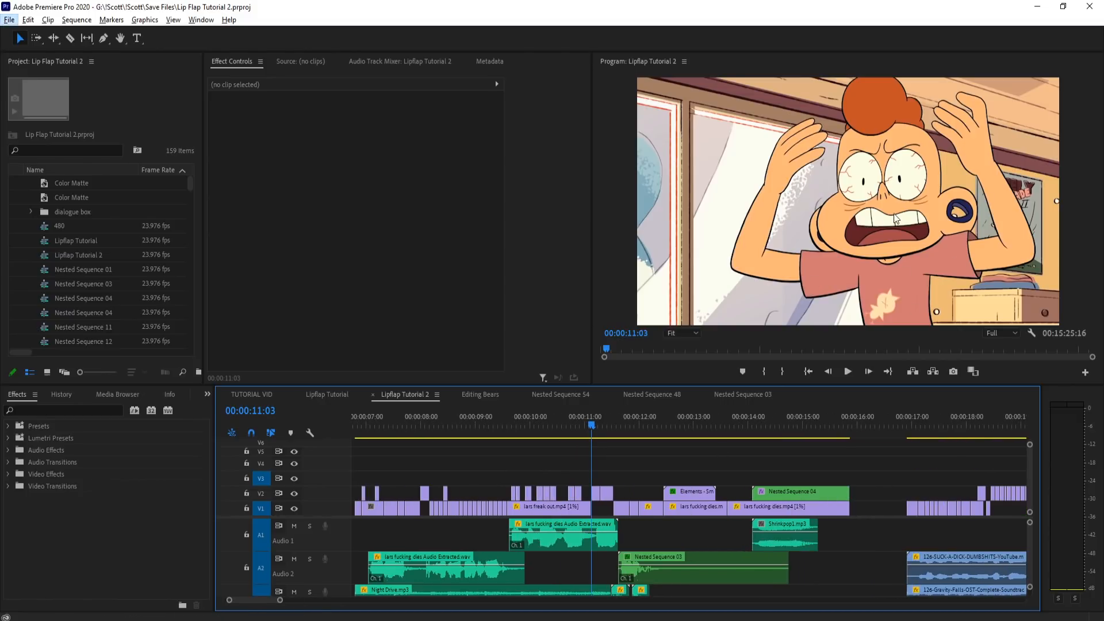
pyautogui.scroll(-3, 608, 516)
pyautogui.scroll(-2, 657, 471)
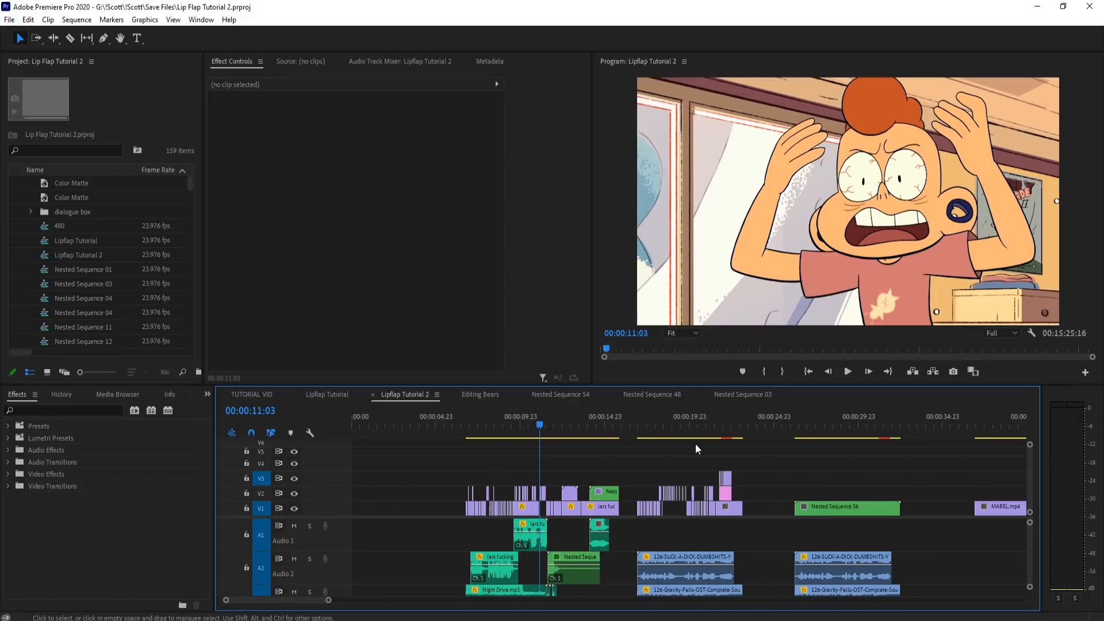
# Step: Preview the Mabel scene from 16:22 to 21:23 in a maximized program view
pyautogui.click(659, 425)
pyautogui.moveTo(659, 425); pyautogui.dragTo(633, 434)
pyautogui.press('space')
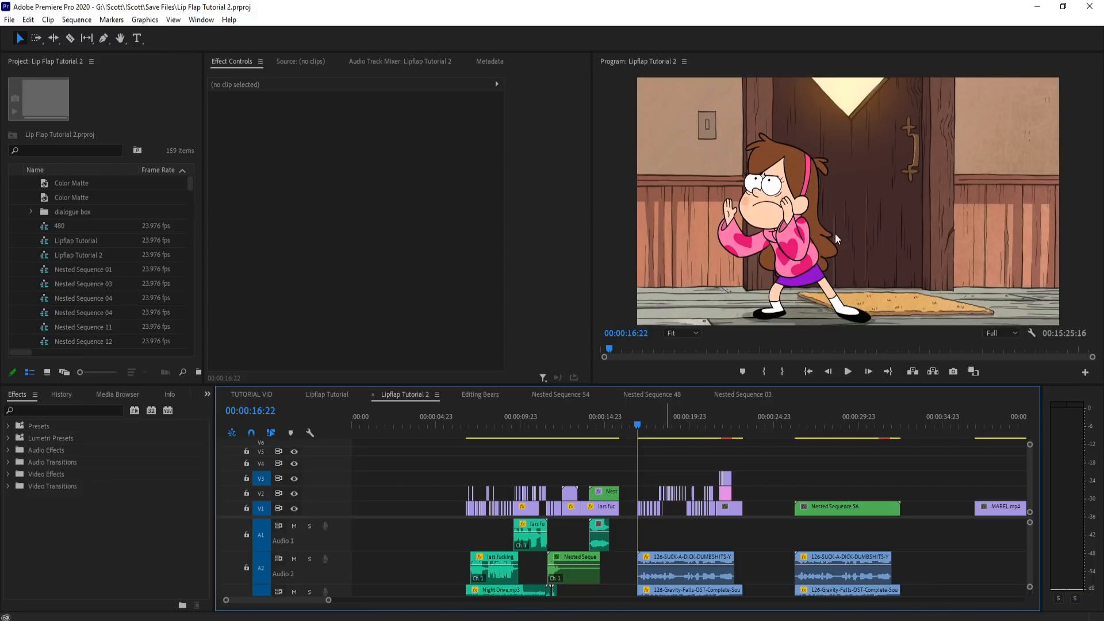
pyautogui.press('`')
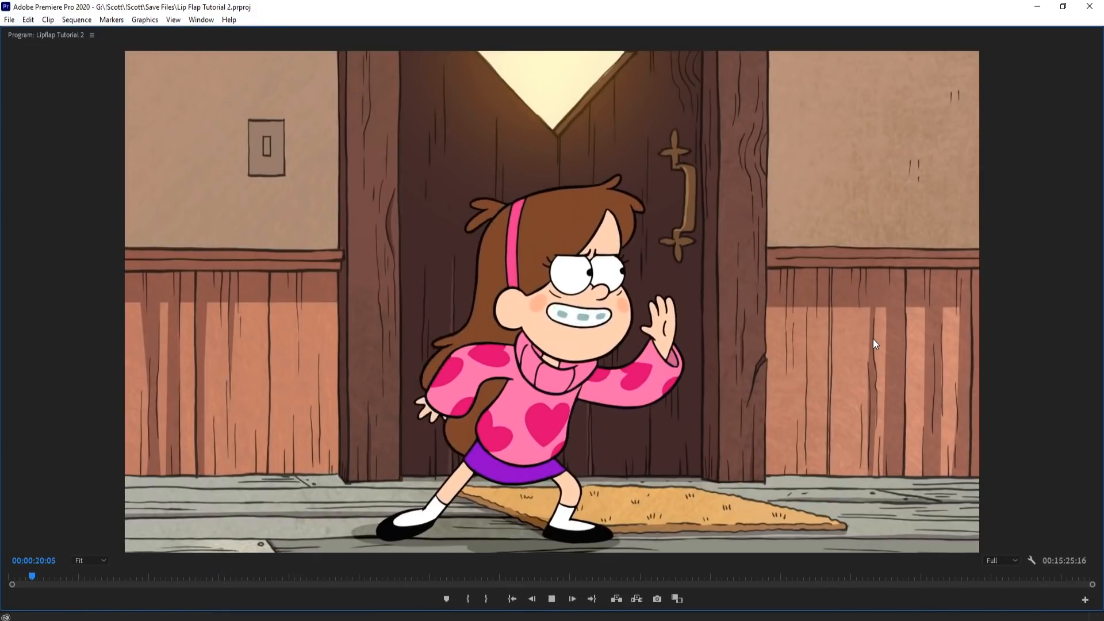
pyautogui.press('space')
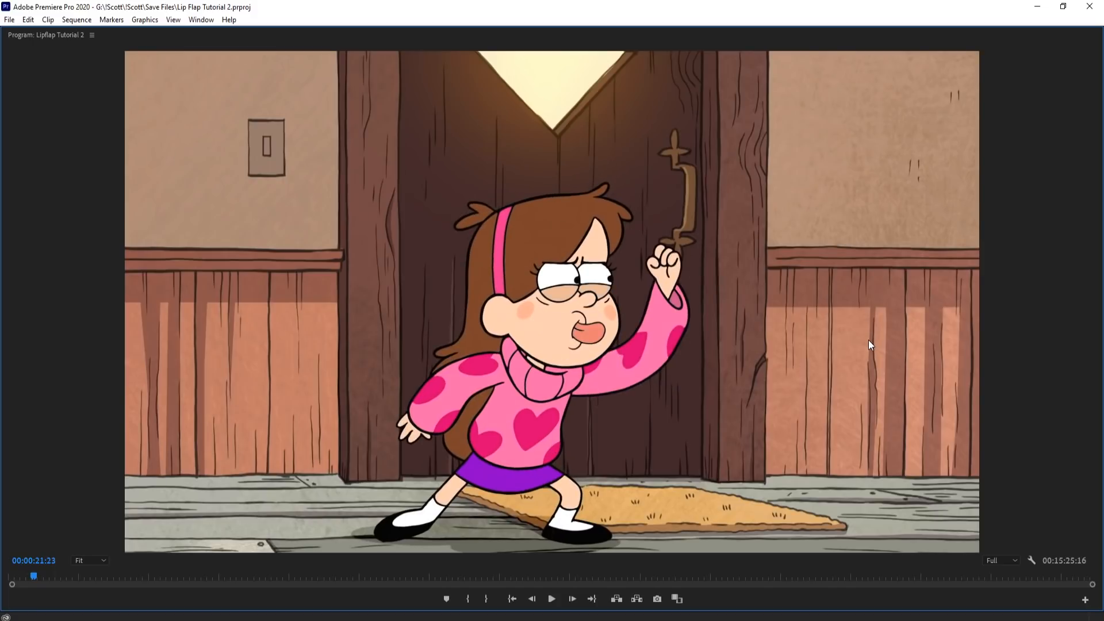
pyautogui.press('`')
# Step: Try deleting the opacity mask from the small V3 MABEL.mp4 mouth clip at 21:23
pyautogui.scroll(3, 669, 499)
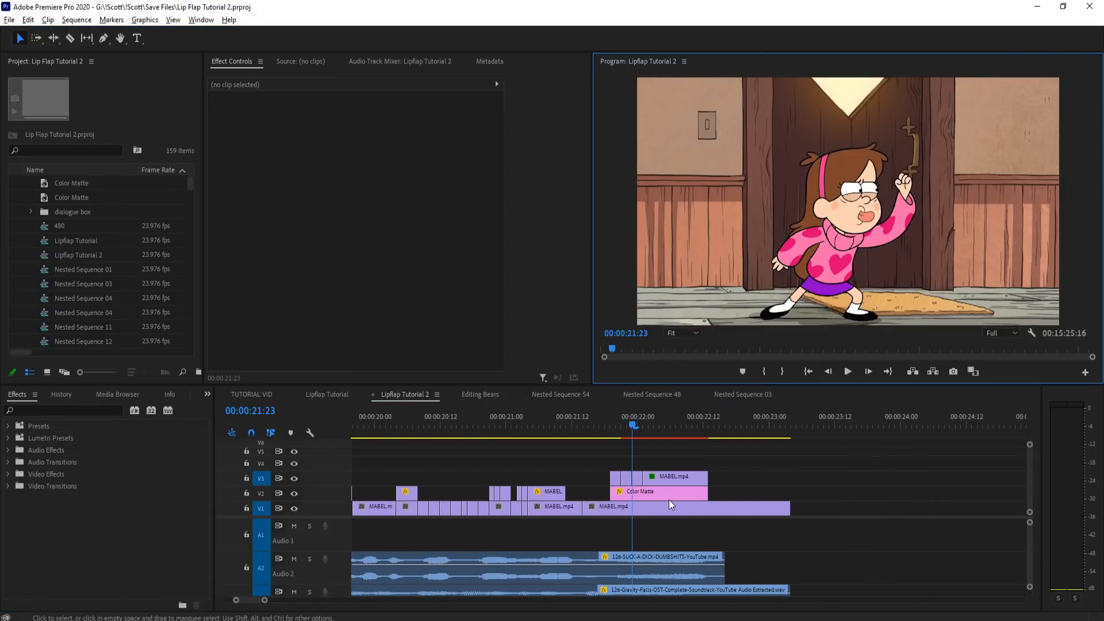
pyautogui.click(622, 481)
pyautogui.click(258, 238)
pyautogui.press('Delete')
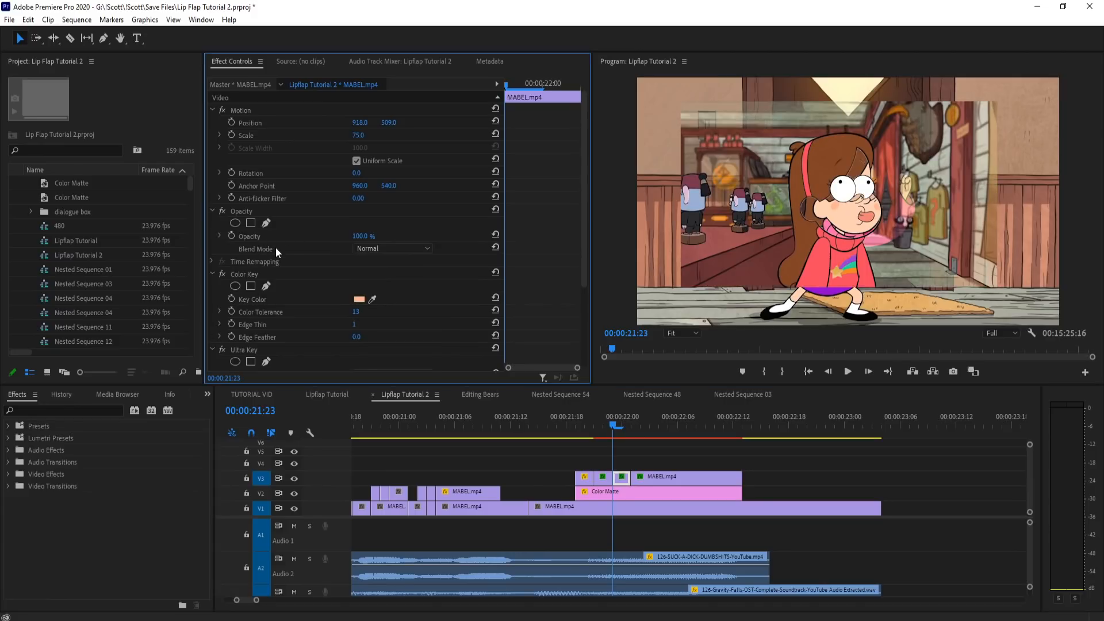
# Step: Try deleting the Color Key and Ultra Key effects from the V3 mouth clip at 21:23
pyautogui.click(617, 492)
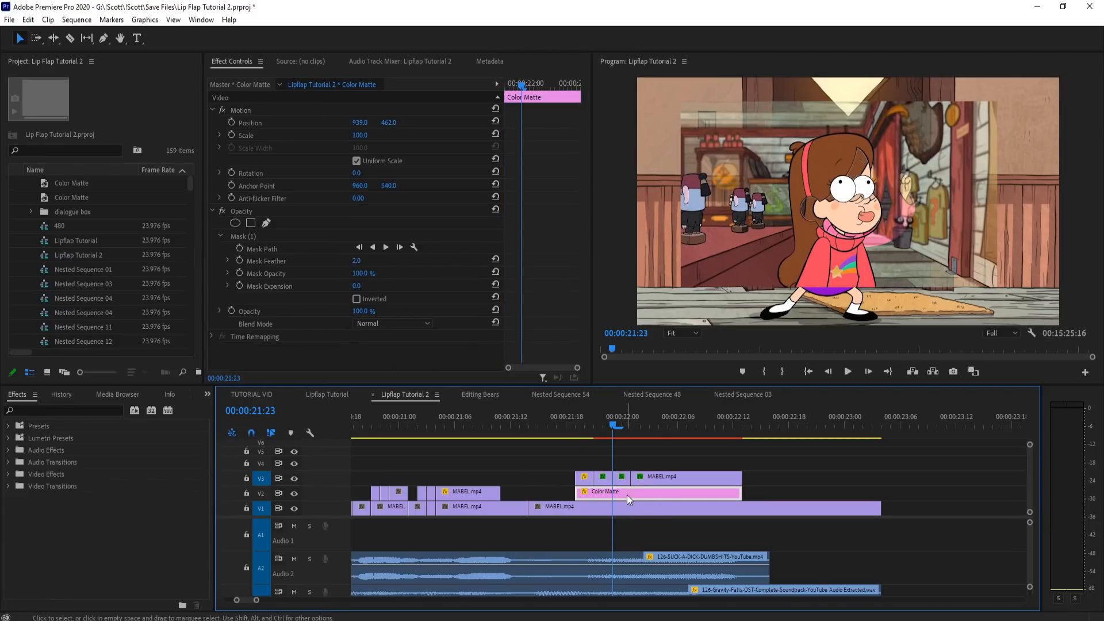
pyautogui.click(621, 476)
pyautogui.click(284, 275)
pyautogui.press('Delete')
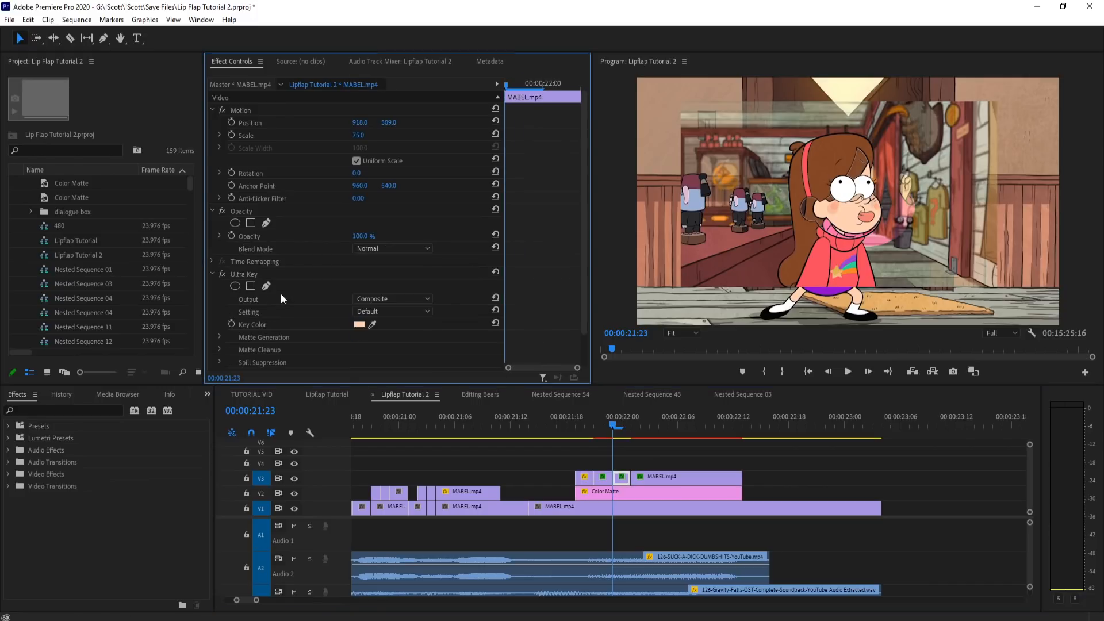
pyautogui.click(277, 277)
pyautogui.press('Delete')
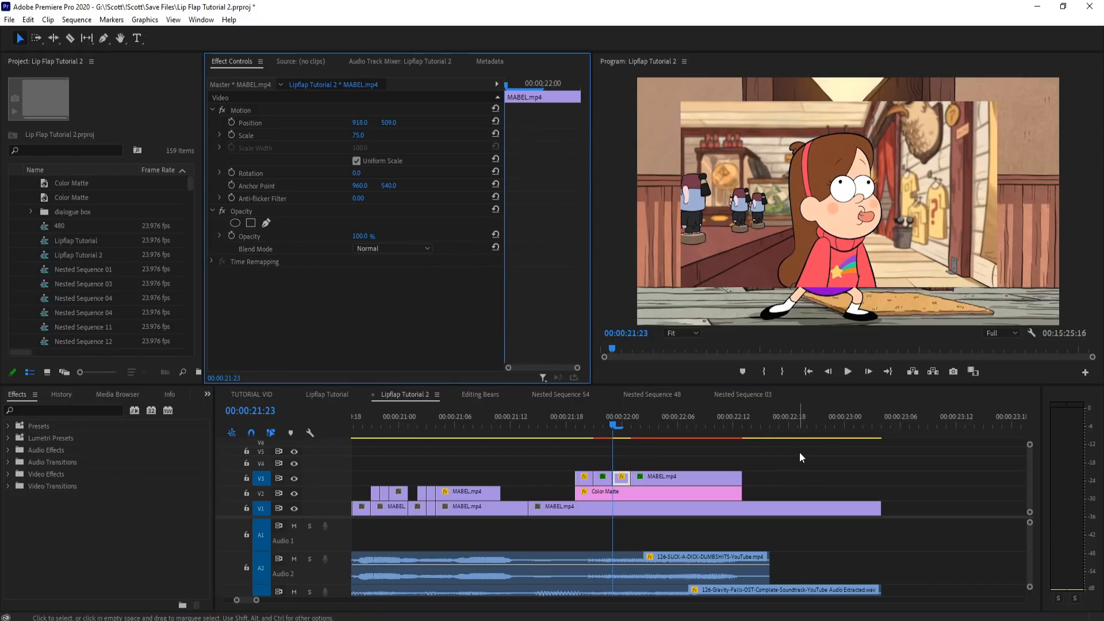
# Step: Undo the removal of the mouth clip's mask and keys, and try deleting the V3 MABEL.mp4 clips above the Color Matte
pyautogui.hotkey('ctrl', 'z')
pyautogui.hotkey('ctrl', 'z')
pyautogui.hotkey('ctrl', 'z')
pyautogui.hotkey('ctrl', 'z')
pyautogui.hotkey('ctrl', 'z')
pyautogui.hotkey('ctrl', 'z')
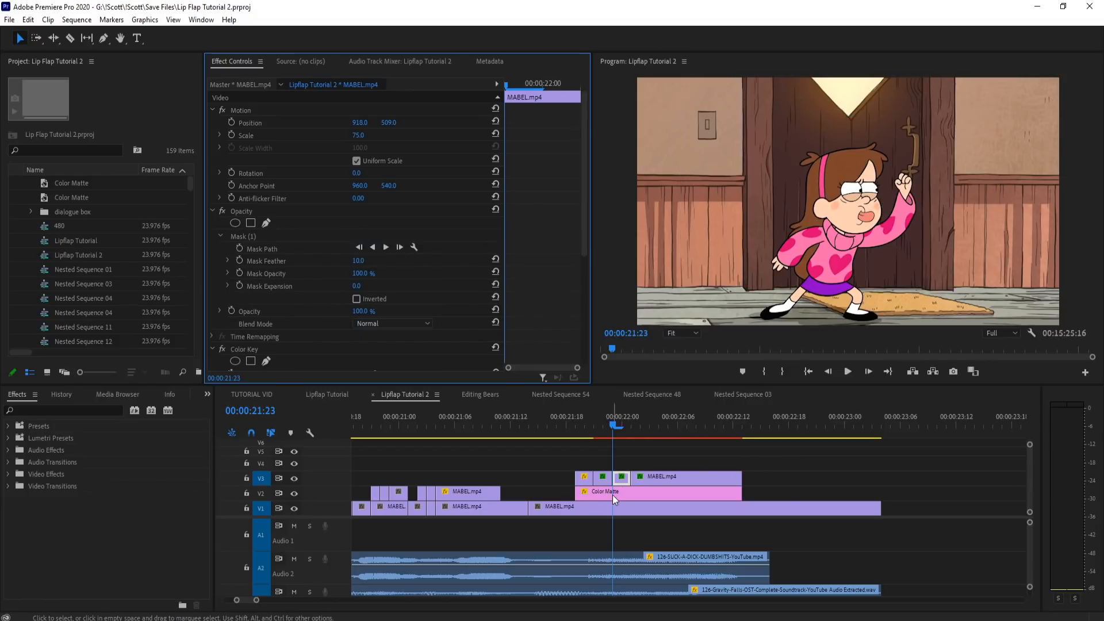
pyautogui.moveTo(673, 459); pyautogui.dragTo(572, 481)
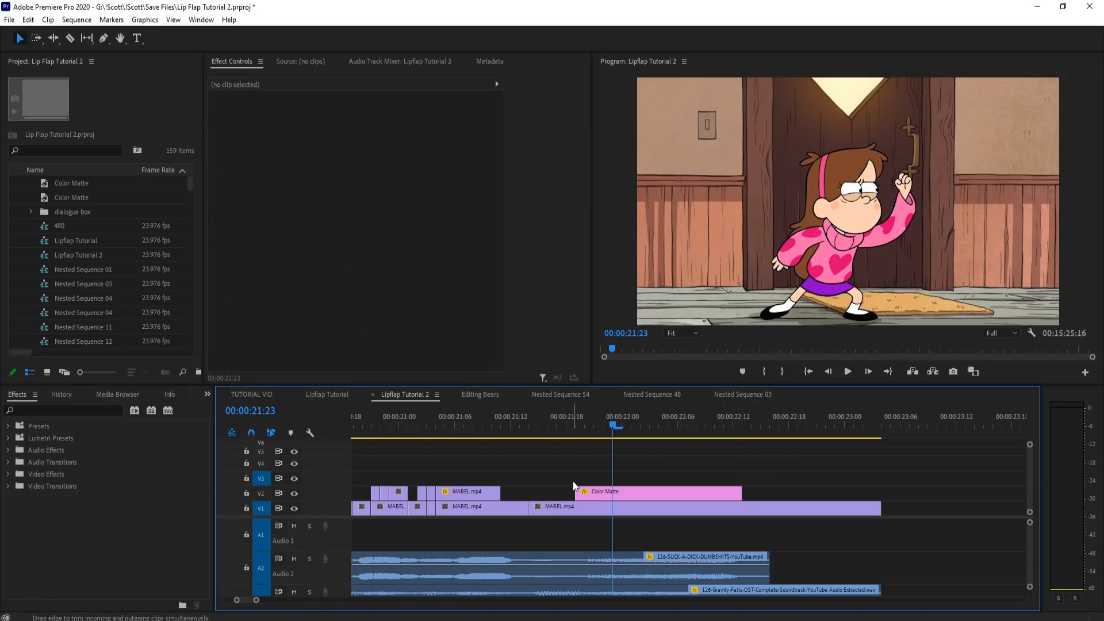
# Step: Try deleting the V2 Color Matte's opacity mask, inspect the frame in a maximized program view, and undo the deletion
pyautogui.click(623, 493)
pyautogui.click(247, 235)
pyautogui.press('Delete')
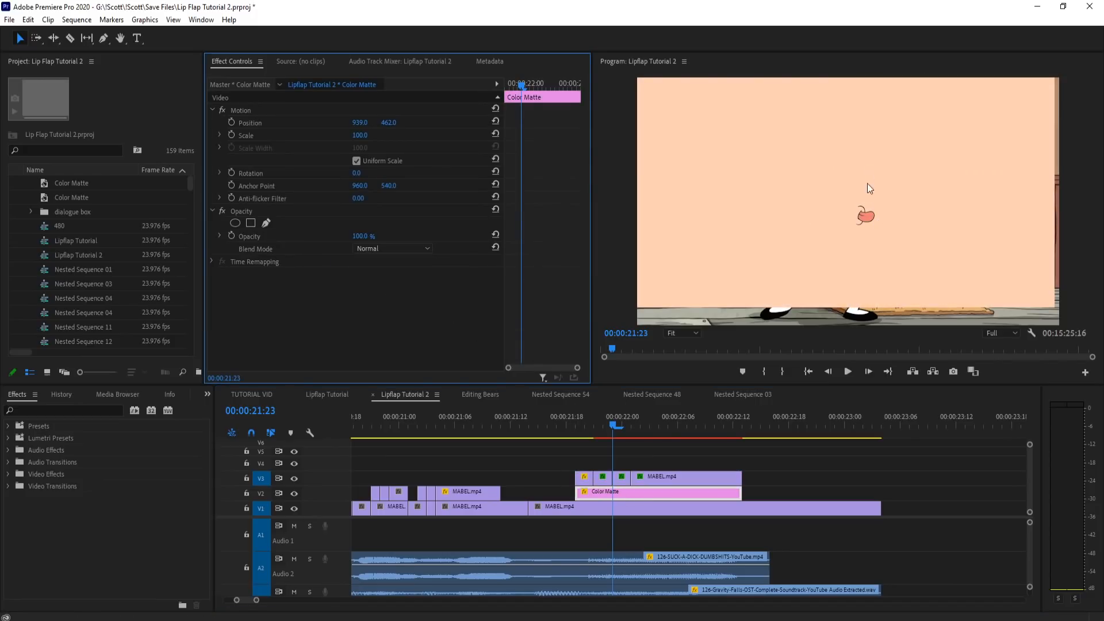
pyautogui.press('`')
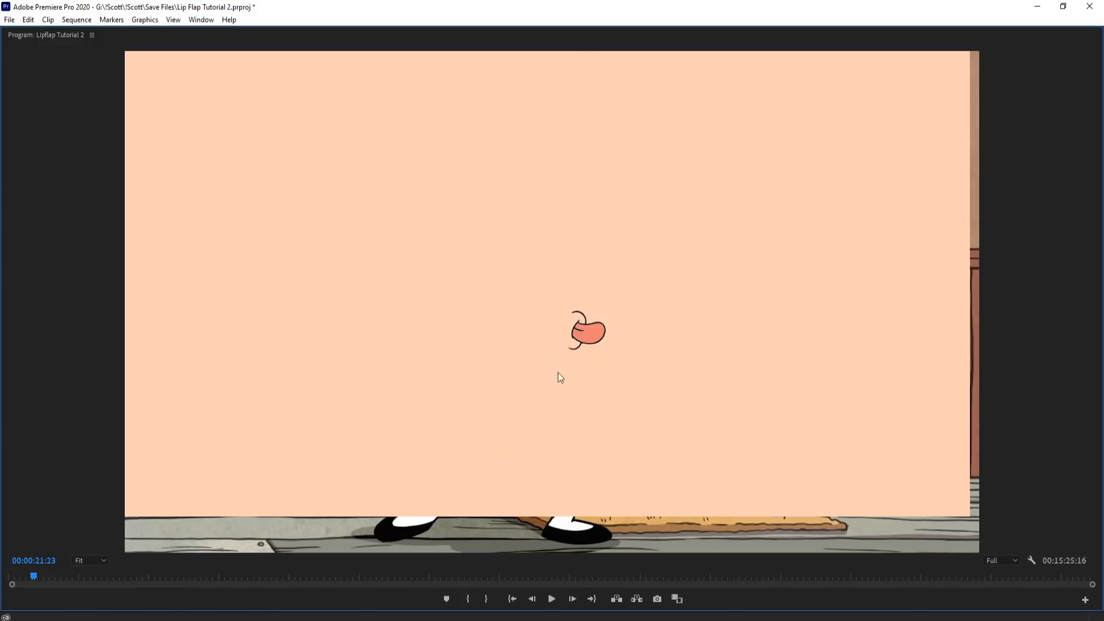
pyautogui.hotkey('ctrl', 'z')
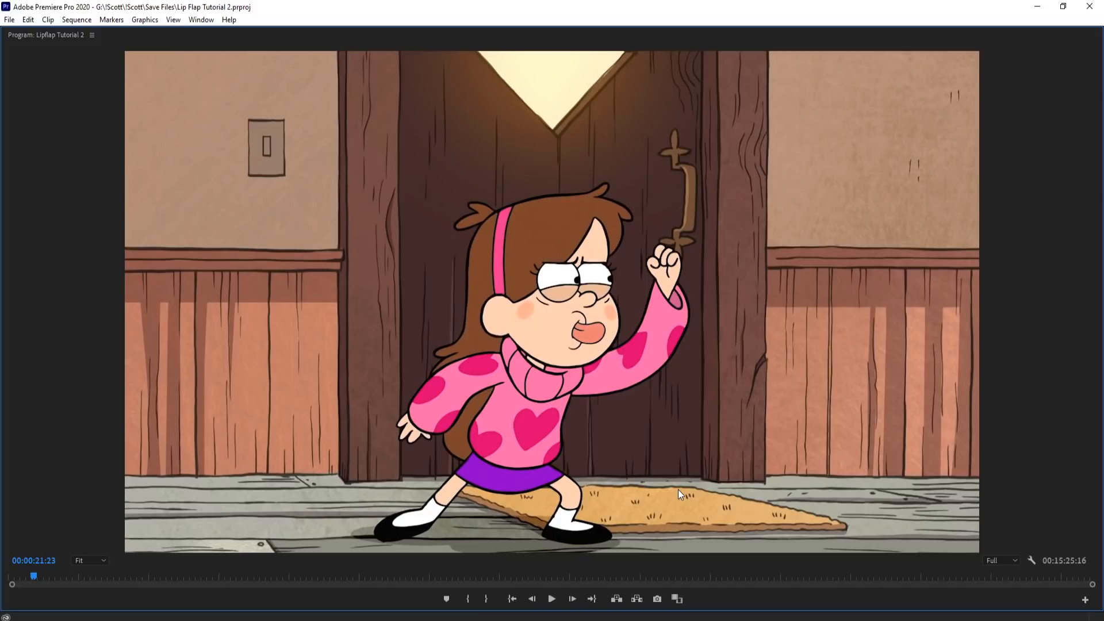
pyautogui.press('`')
# Step: Remove the opacity mask, Ultra Key and Color Key from the V3 MABEL.mp4 clip at 21:23 to expose its source footage
pyautogui.click(620, 471)
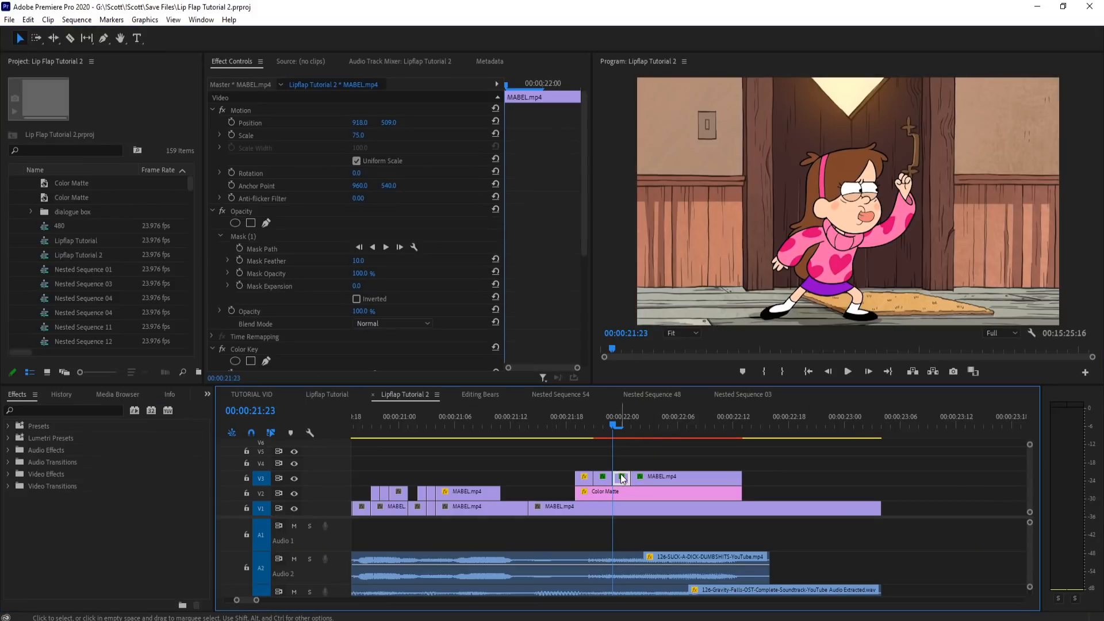
pyautogui.click(288, 235)
pyautogui.press('Delete')
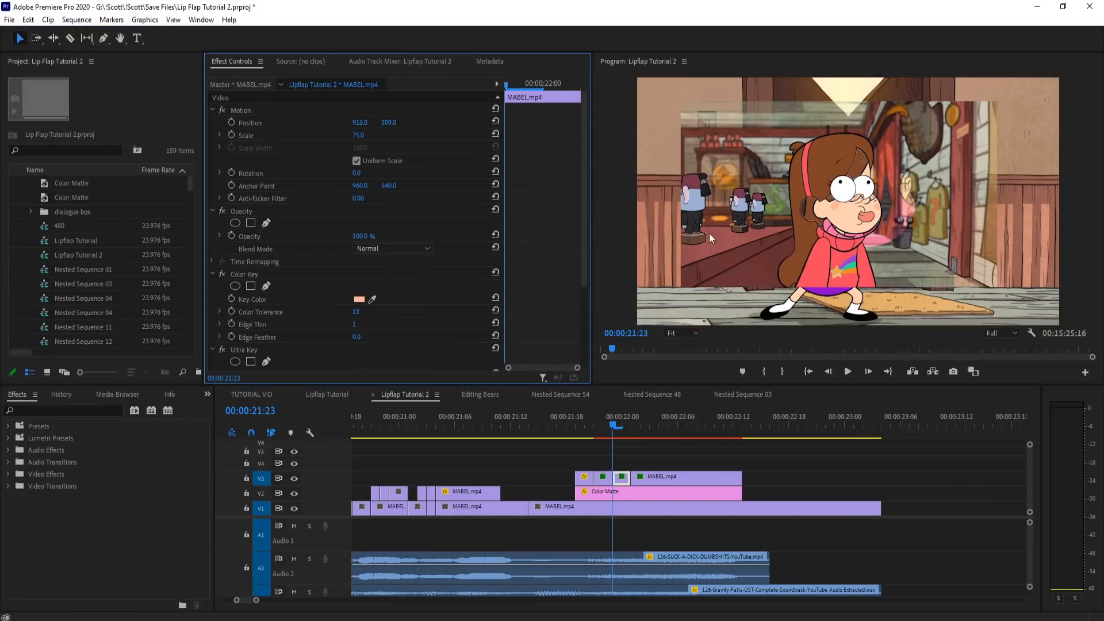
pyautogui.click(254, 350)
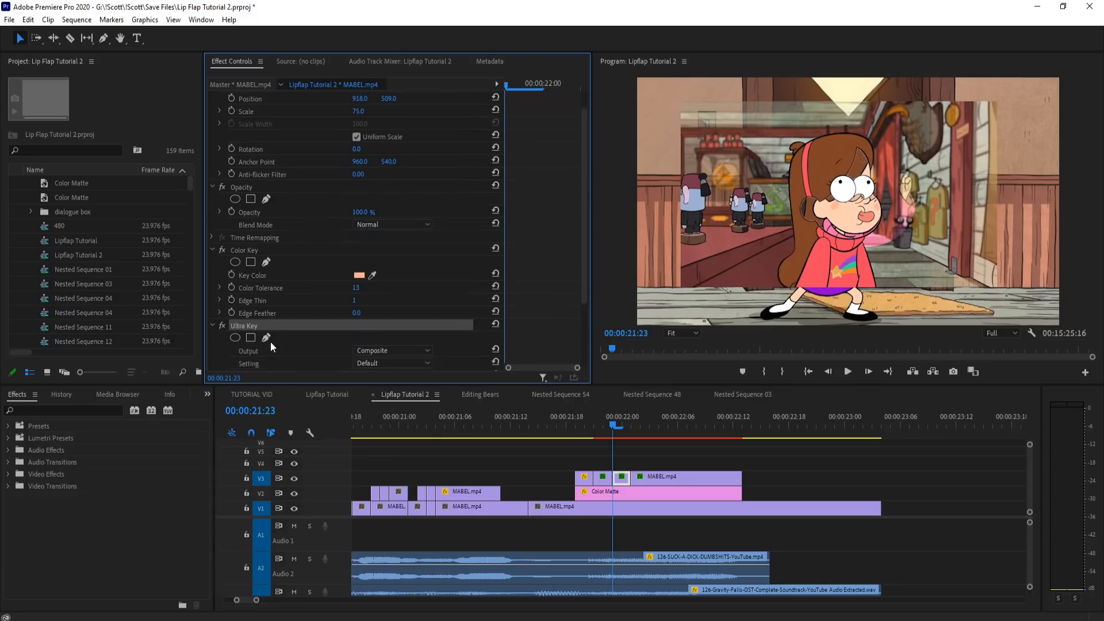
pyautogui.press('Delete')
pyautogui.click(251, 277)
pyautogui.press('Delete')
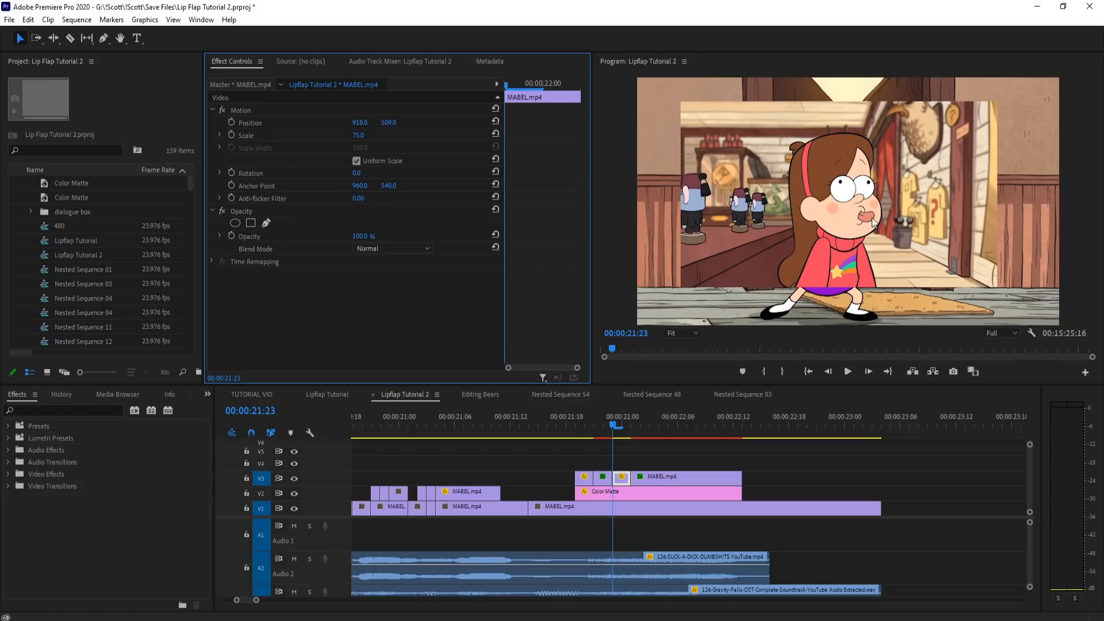
# Step: Undo the removal of the mouth clip's opacity mask, Ultra Key and Color Key
pyautogui.hotkey('ctrl', 'z')
pyautogui.hotkey('ctrl', 'z')
pyautogui.hotkey('ctrl', 'z')
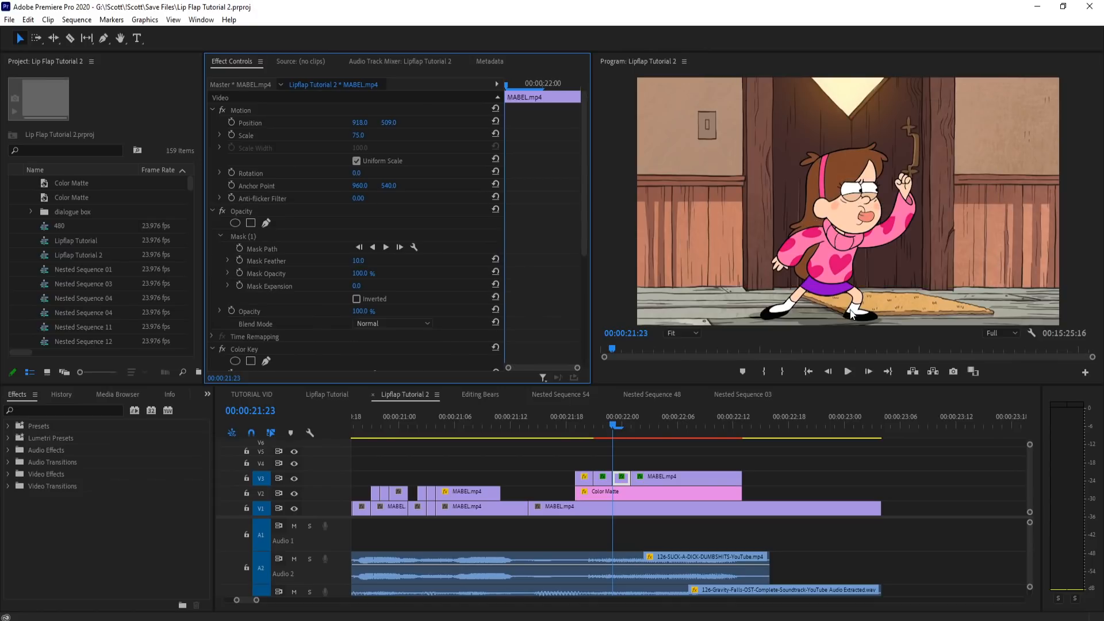
# Step: Redo the mouth clip's effect removals and undo them one at a time, comparing the composite at 21:20, 21:23 and 22:00
pyautogui.click(583, 425)
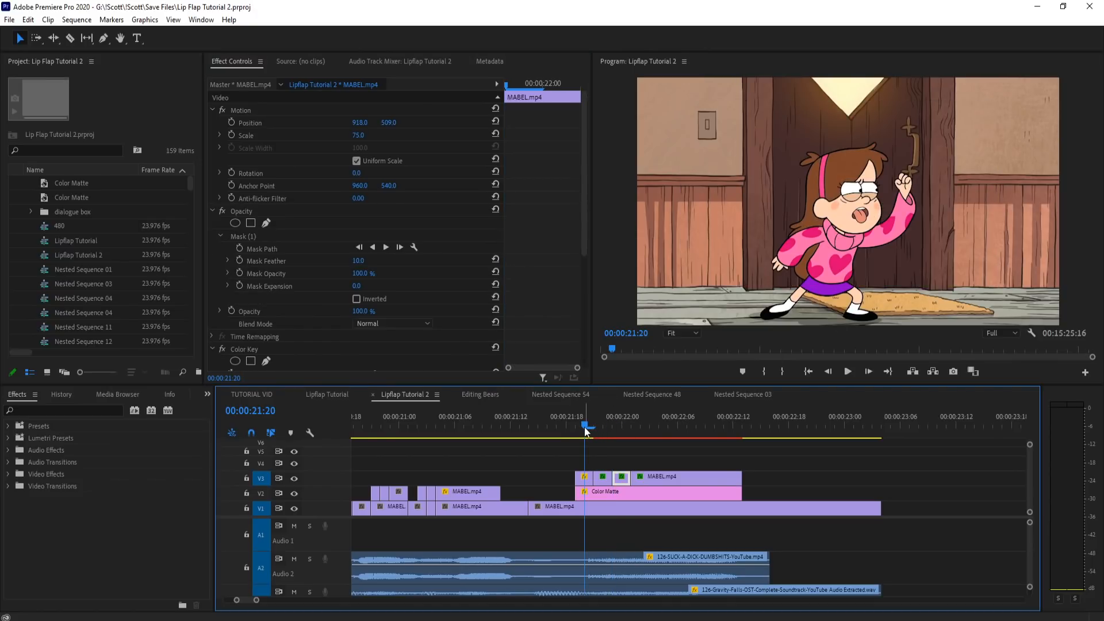
pyautogui.hotkey('ctrl', 'shift', 'z')
pyautogui.hotkey('ctrl', 'shift', 'z')
pyautogui.hotkey('ctrl', 'shift', 'z')
pyautogui.hotkey('ctrl', 'z')
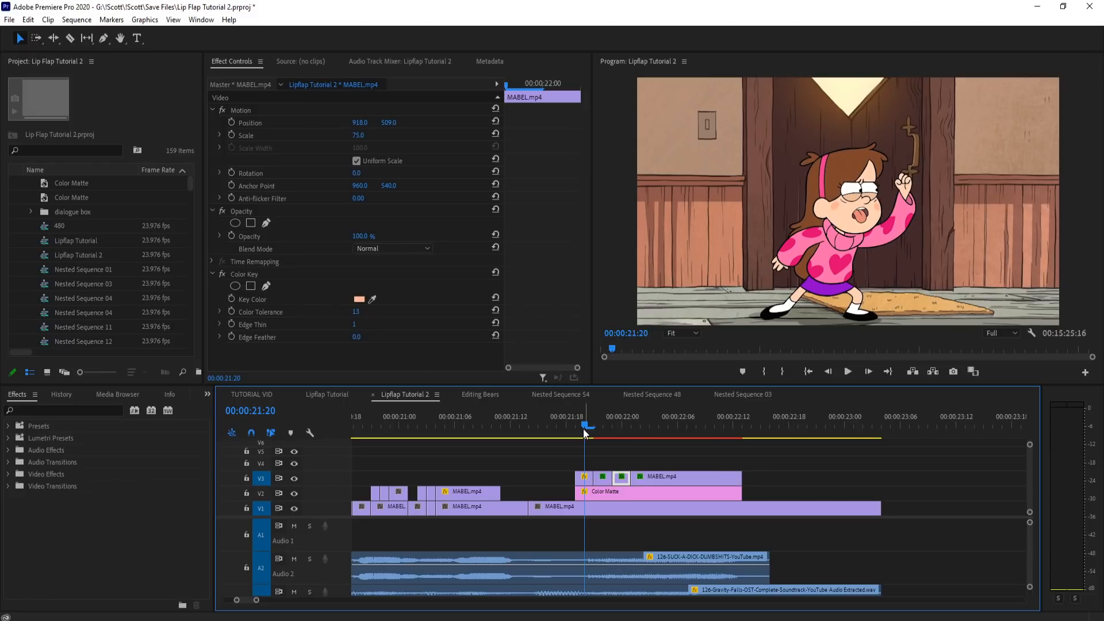
pyautogui.moveTo(583, 428); pyautogui.dragTo(628, 429)
pyautogui.hotkey('ctrl', 'z')
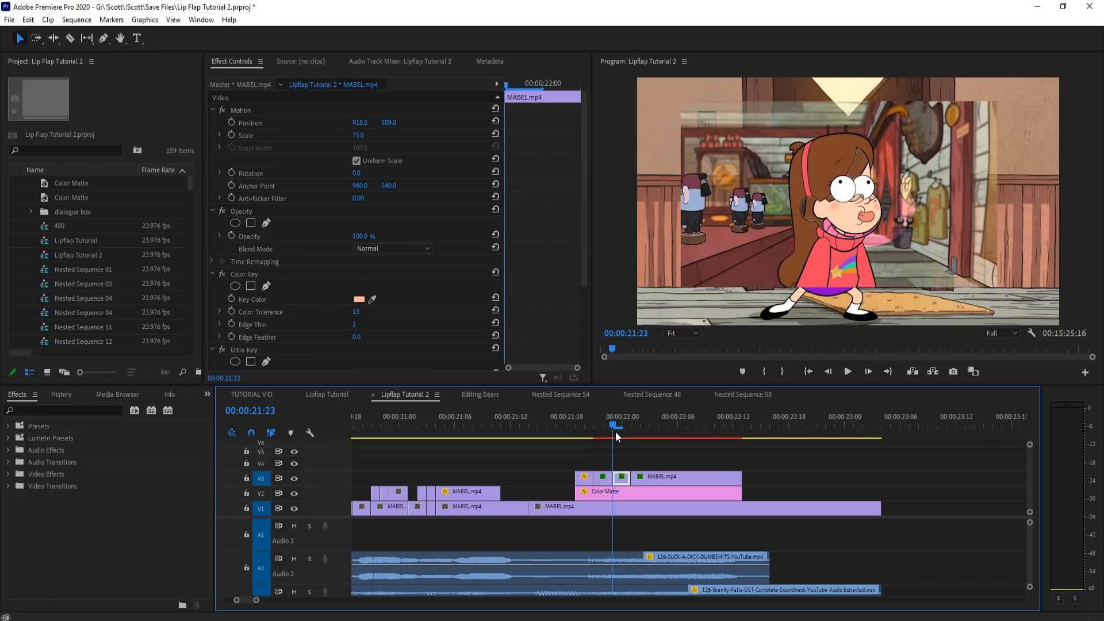
pyautogui.moveTo(631, 429)
pyautogui.mouseDown()
pyautogui.moveTo(587, 426)
pyautogui.moveTo(625, 424)
pyautogui.mouseUp()
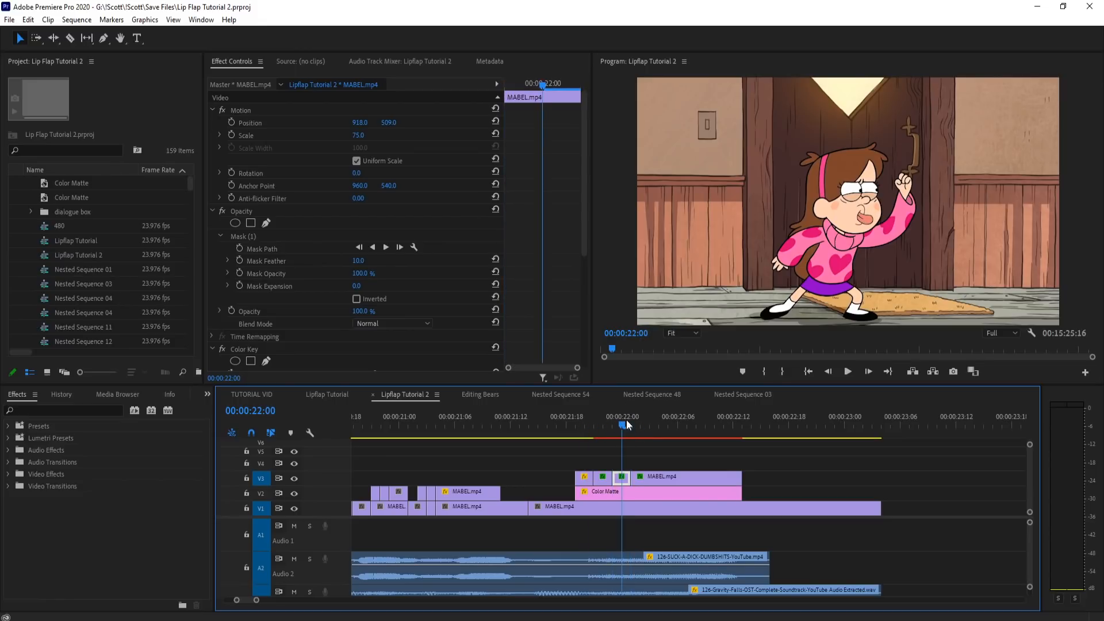
pyautogui.click(584, 425)
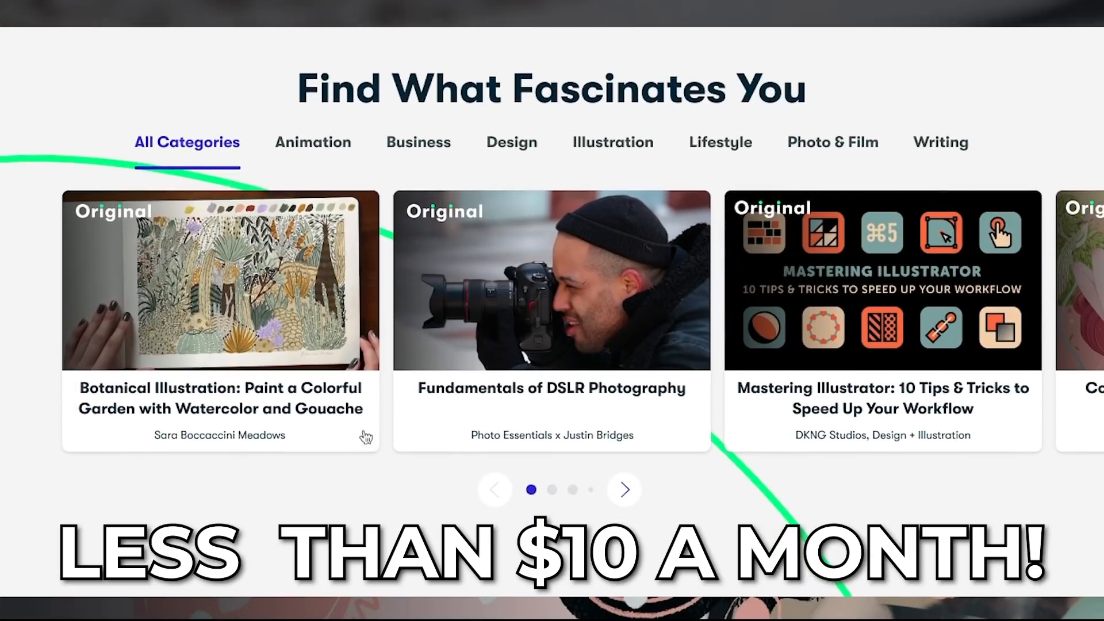
# Step: Switch to Skillshare, open the Botanical Illustration watercolor and gouache class, and examine its lessons, description and reviews
pyautogui.moveTo(311, 371)
pyautogui.click(220, 280)
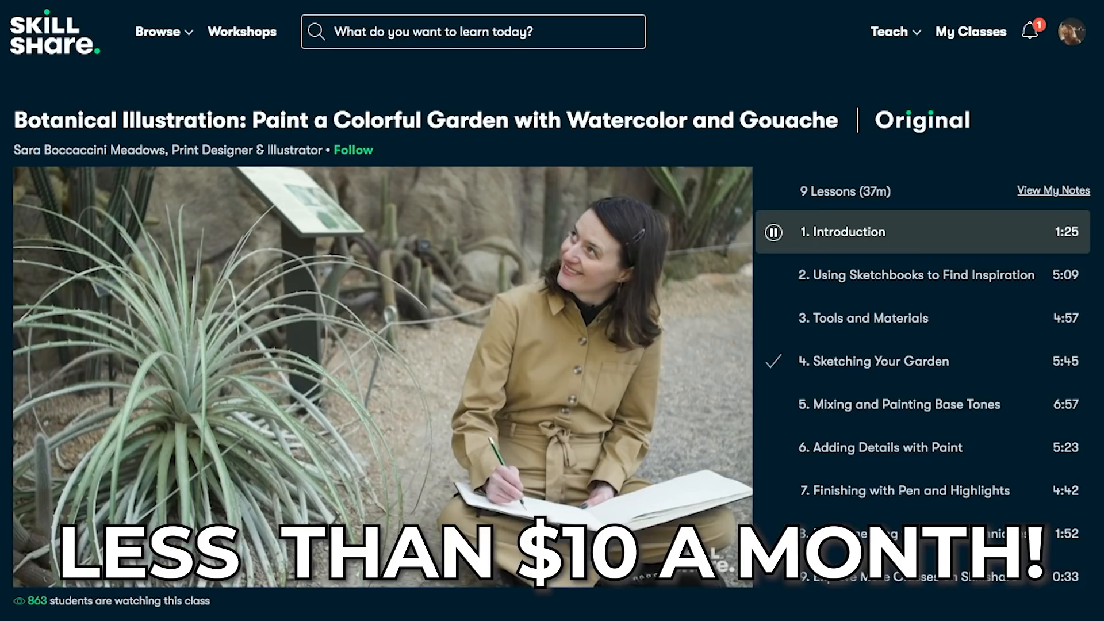
pyautogui.scroll(-4, 552, 311)
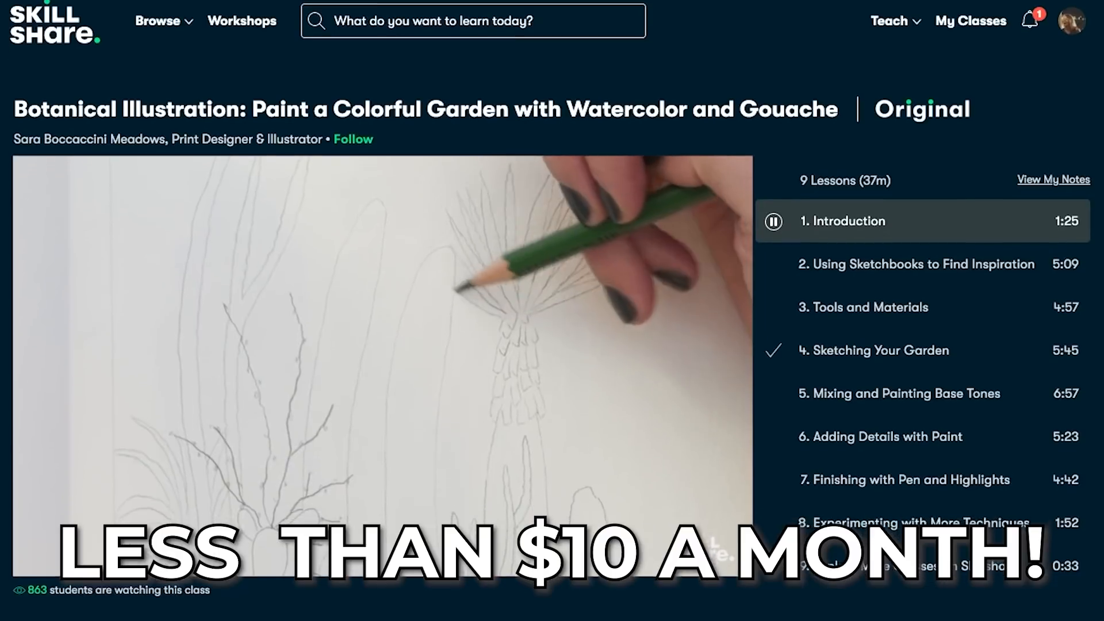
pyautogui.scroll(-4, 239, 214)
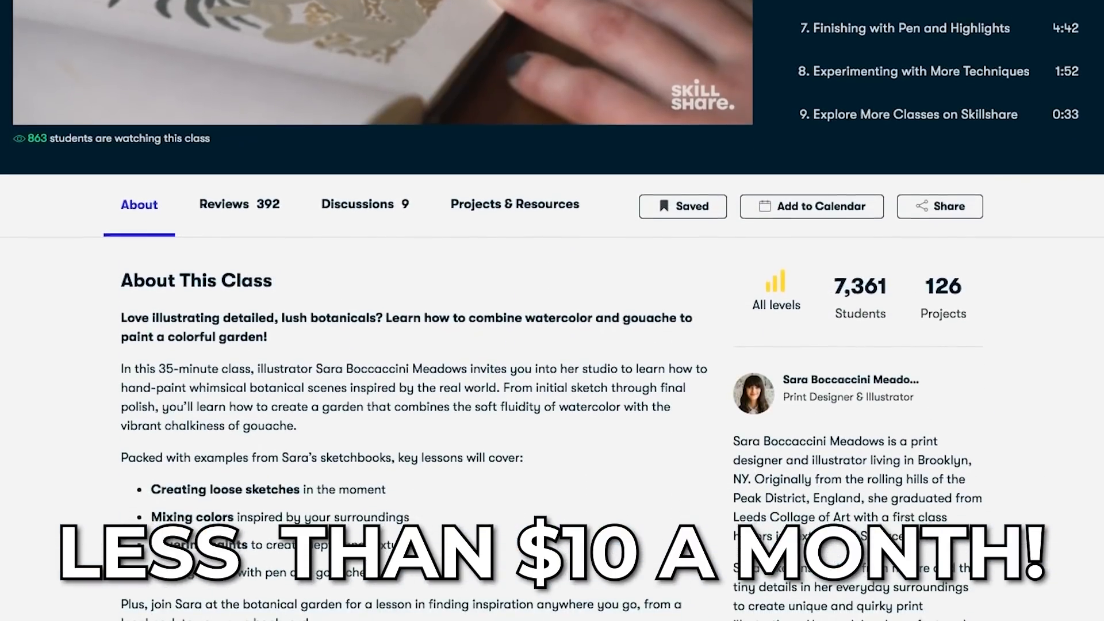
pyautogui.click(239, 208)
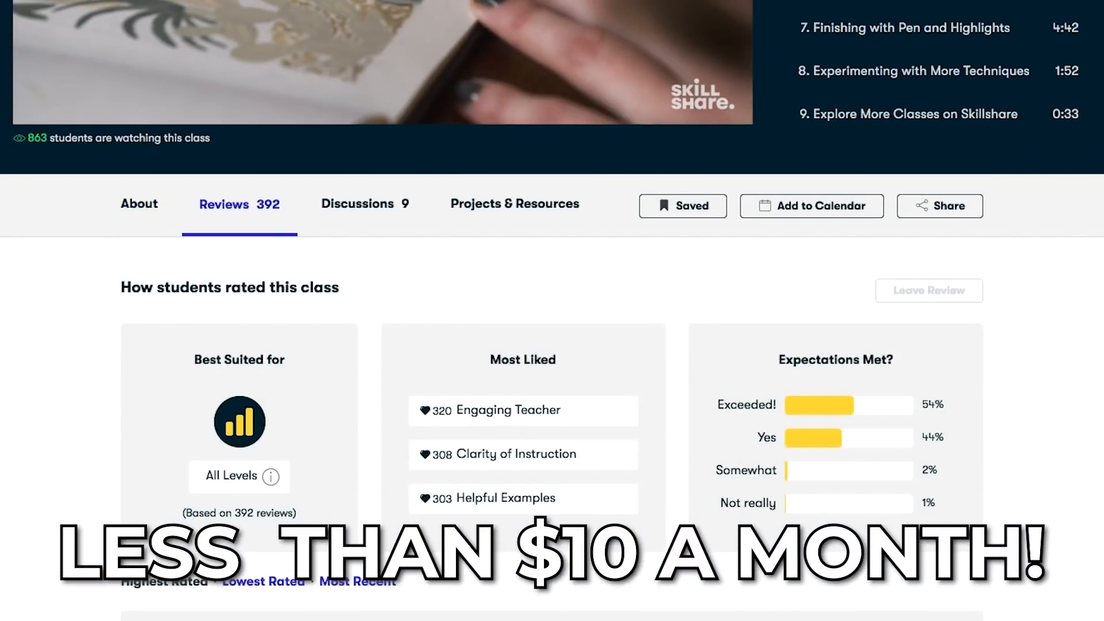
pyautogui.click(359, 223)
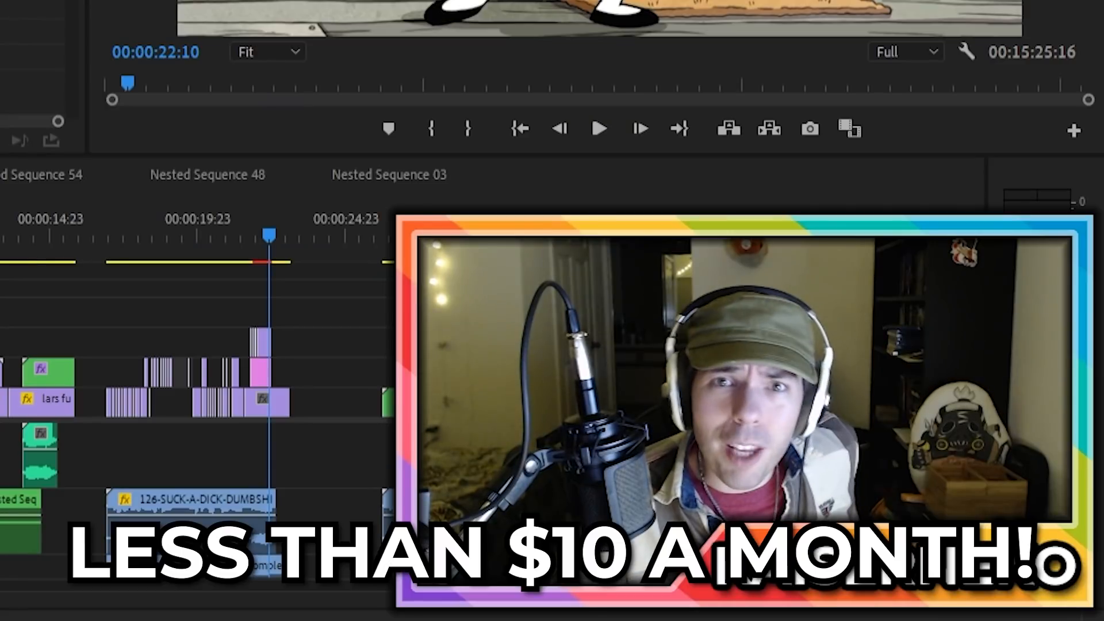